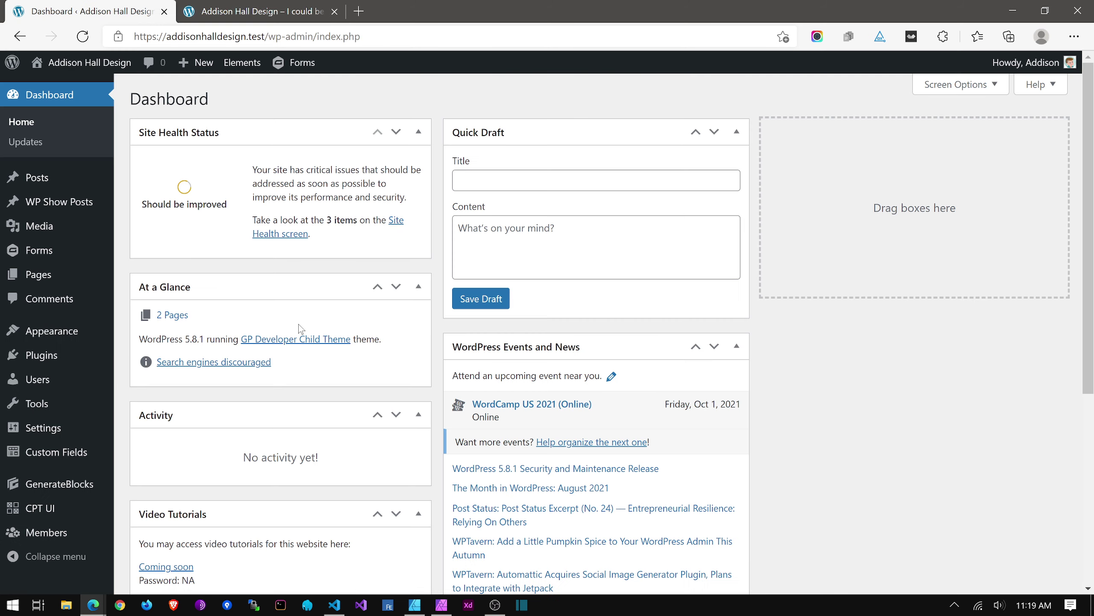
# Open the site's menu editor and remove the invalid Sample Page item from the Primary menu.
pyautogui.click(77, 11)
pyautogui.moveTo(4, 252)
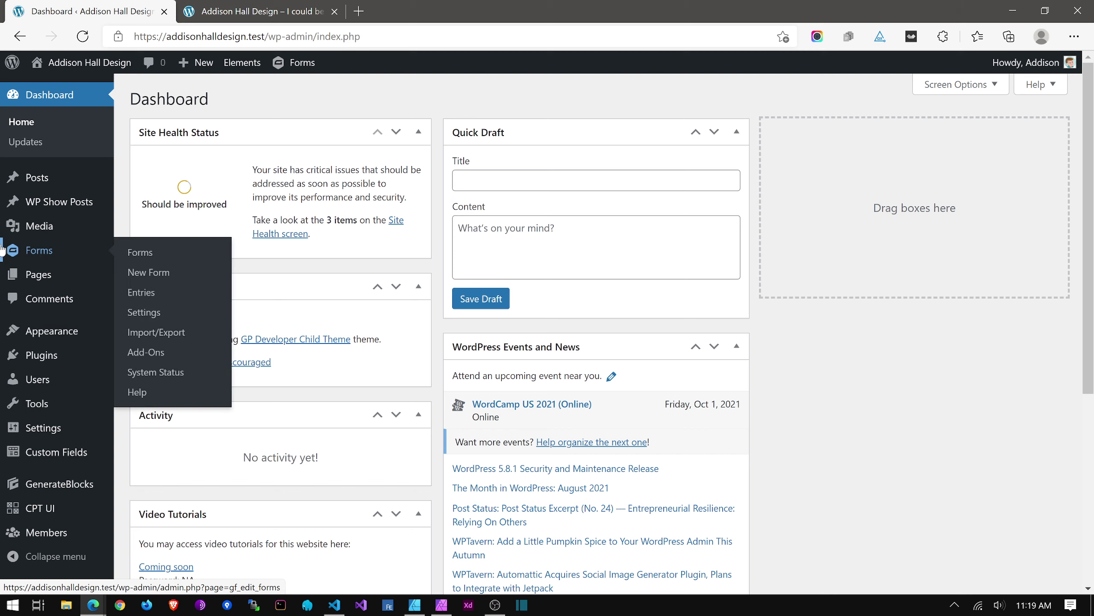
pyautogui.moveTo(51, 341)
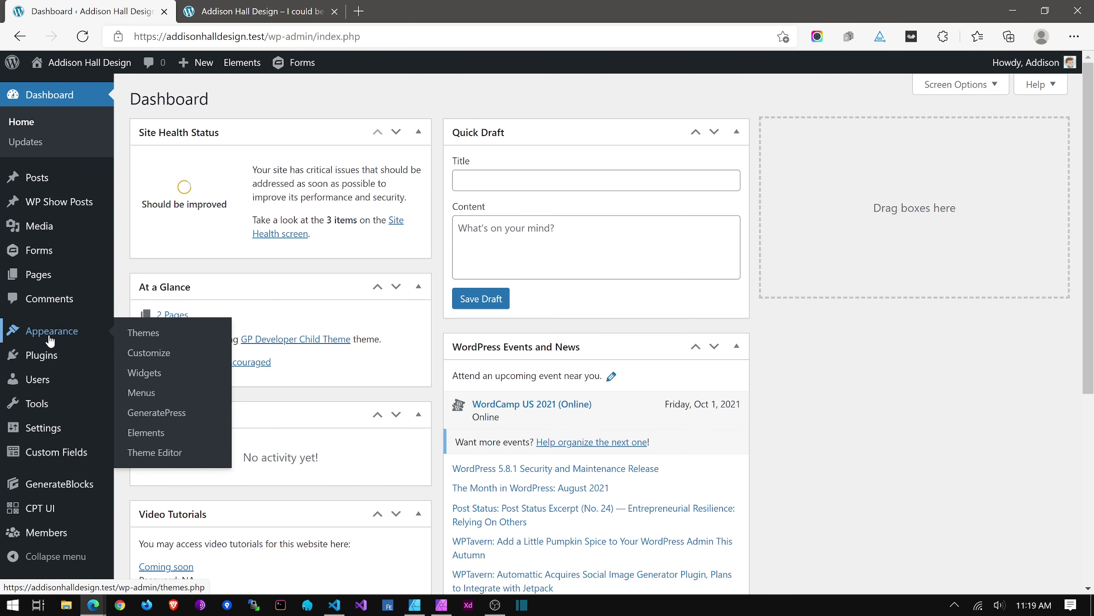
pyautogui.click(158, 394)
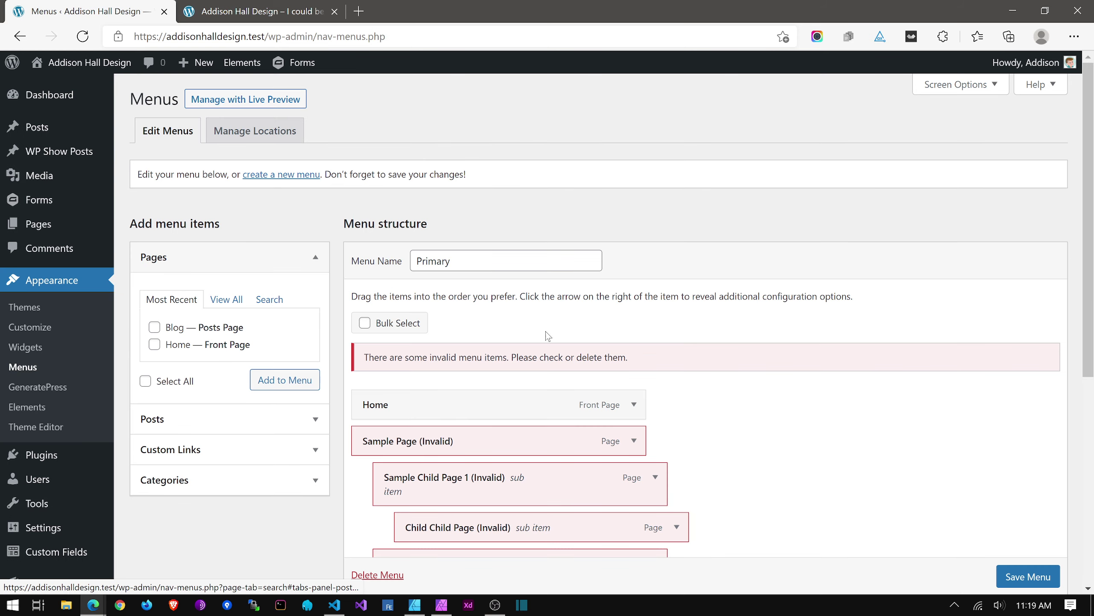
pyautogui.scroll(-4, 681, 341)
pyautogui.click(634, 251)
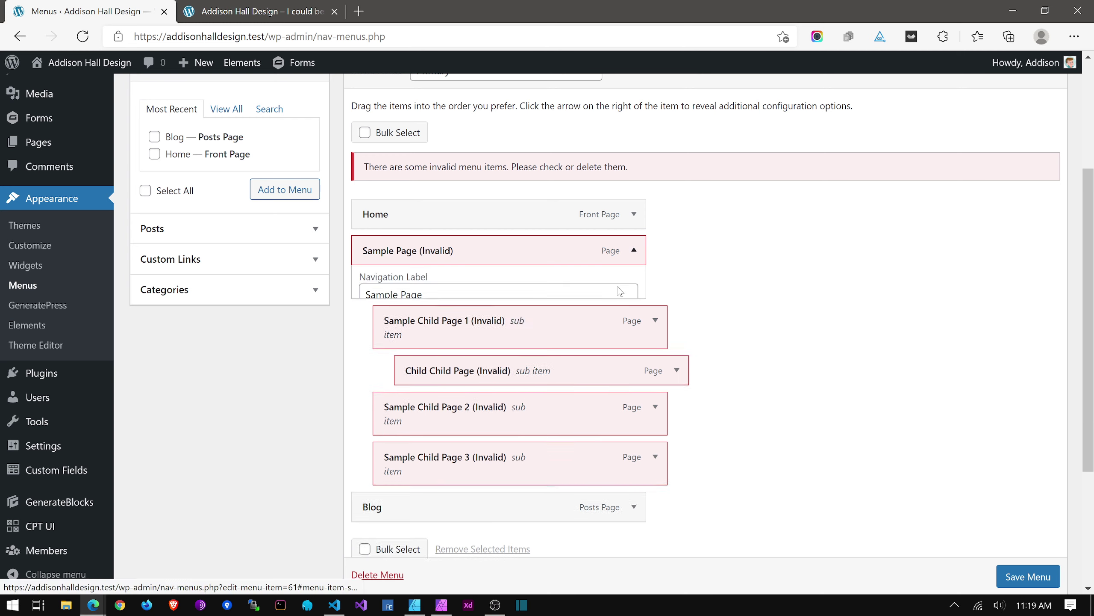
pyautogui.click(393, 384)
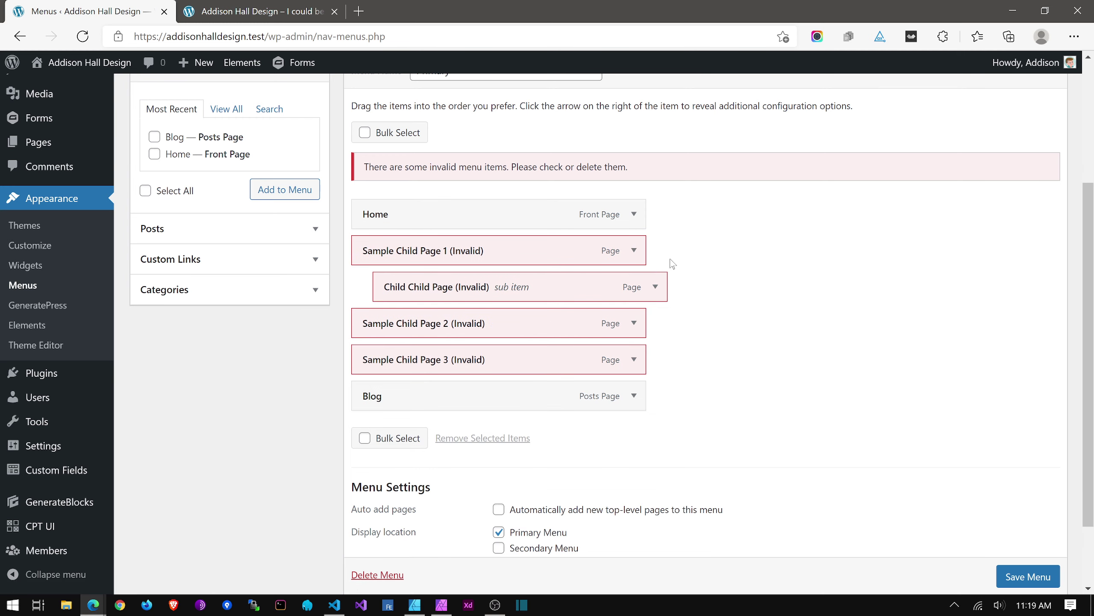
# Remove the invalid Sample Child Page 1, Child Child Page and Sample Child Page 2 items from the Primary menu.
pyautogui.click(635, 250)
pyautogui.click(384, 381)
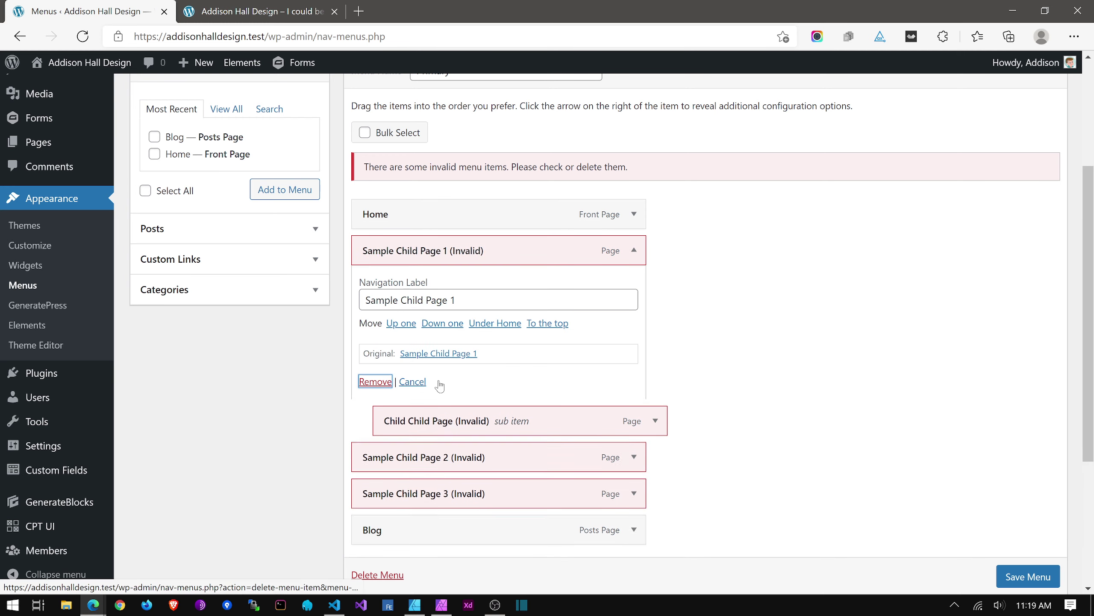
pyautogui.click(634, 251)
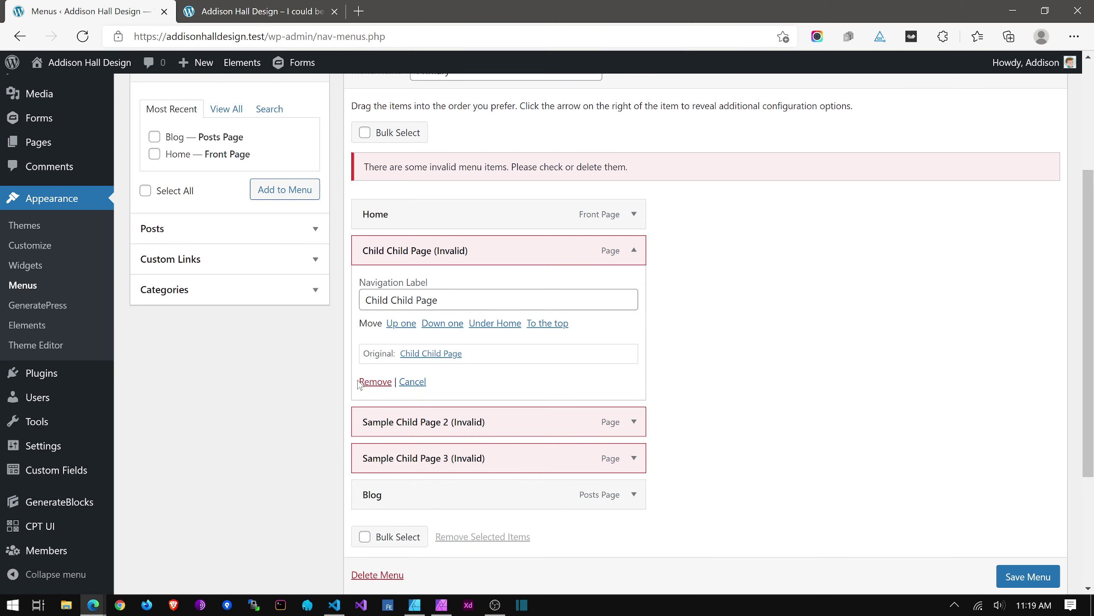
pyautogui.click(373, 381)
pyautogui.click(634, 251)
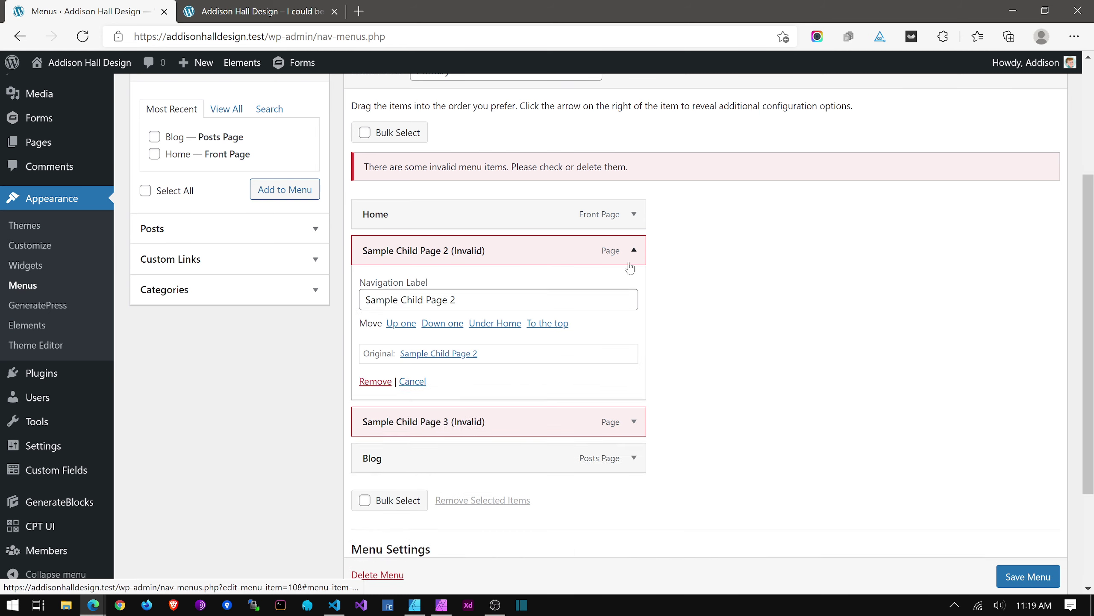
pyautogui.click(373, 449)
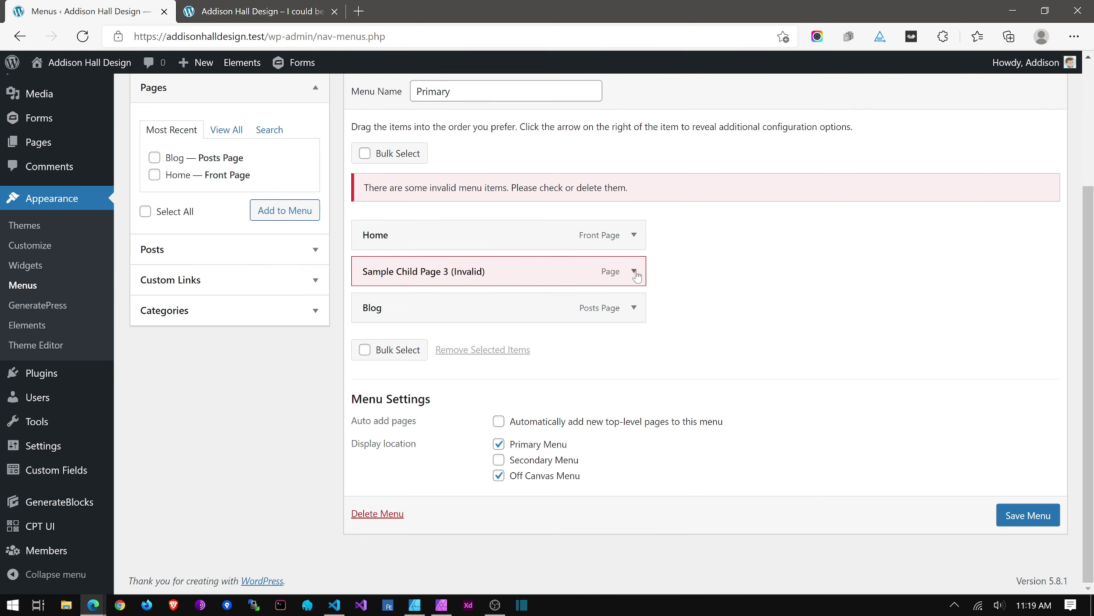
# Remove the Sample Child Page 3 and Blog items from the Primary menu and save the menu.
pyautogui.click(634, 268)
pyautogui.click(375, 400)
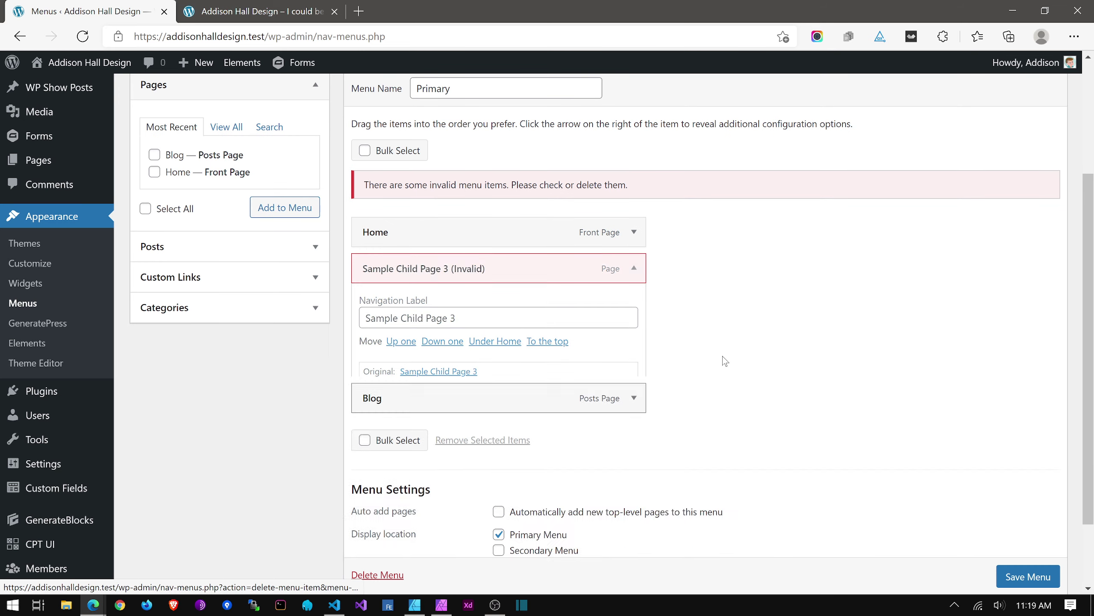
pyautogui.click(634, 268)
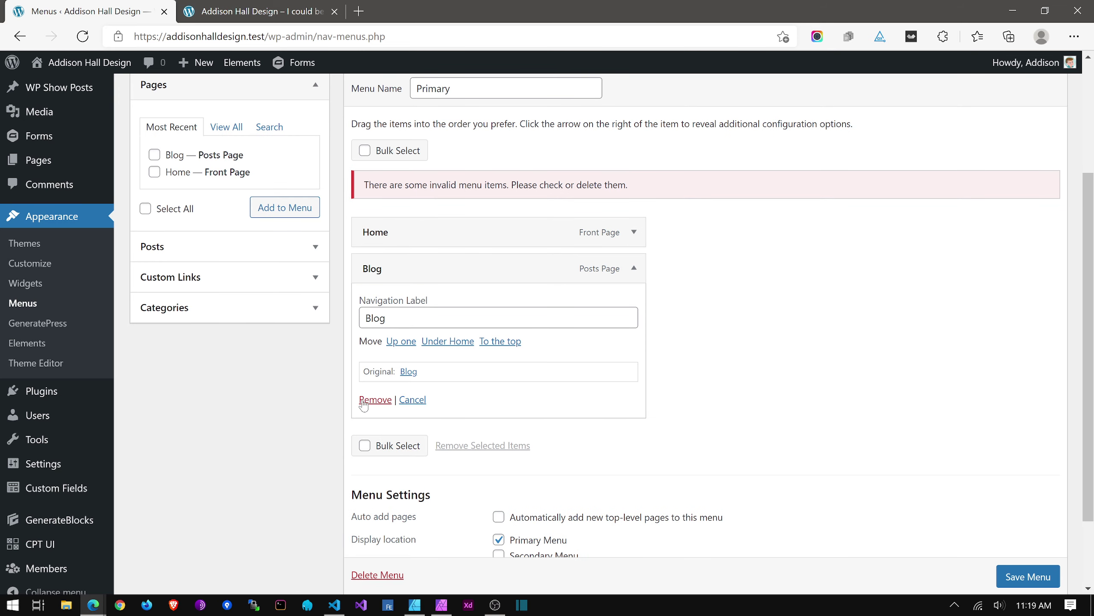
pyautogui.click(369, 406)
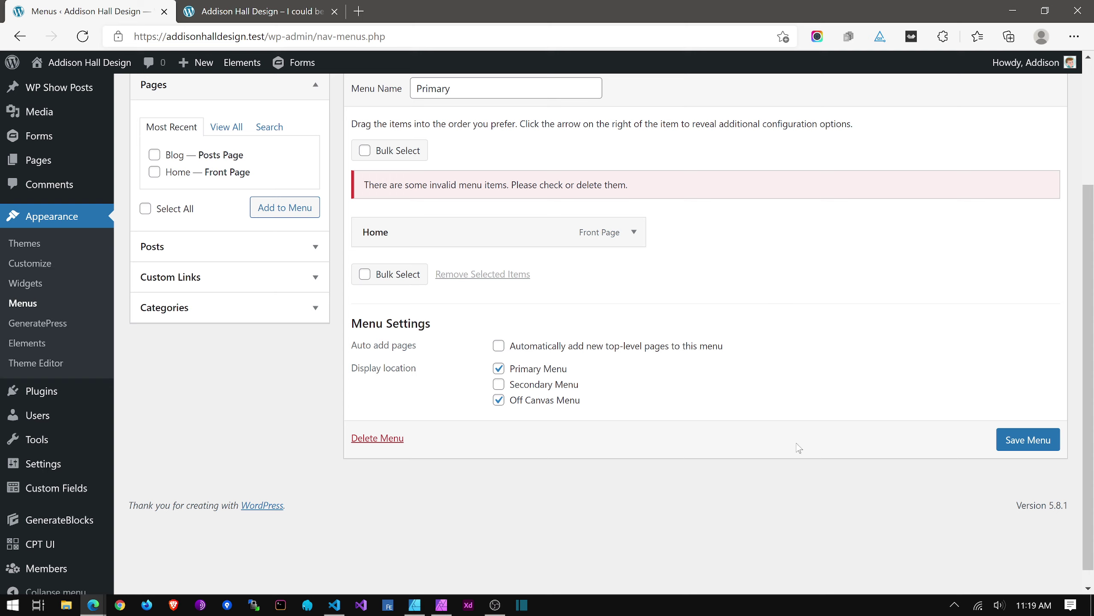
pyautogui.click(1016, 452)
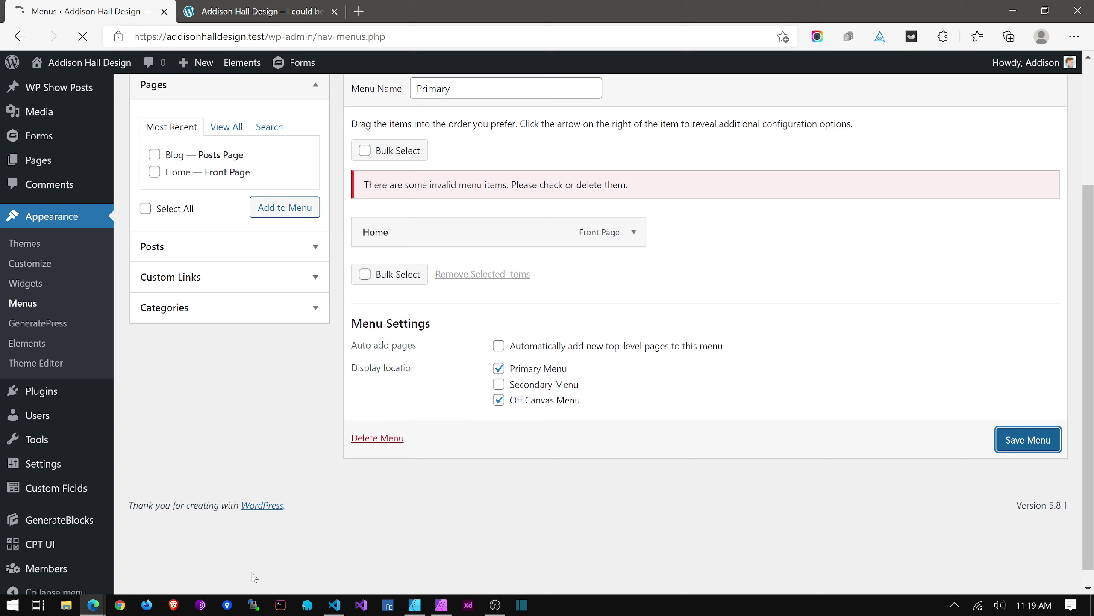
pyautogui.click(338, 607)
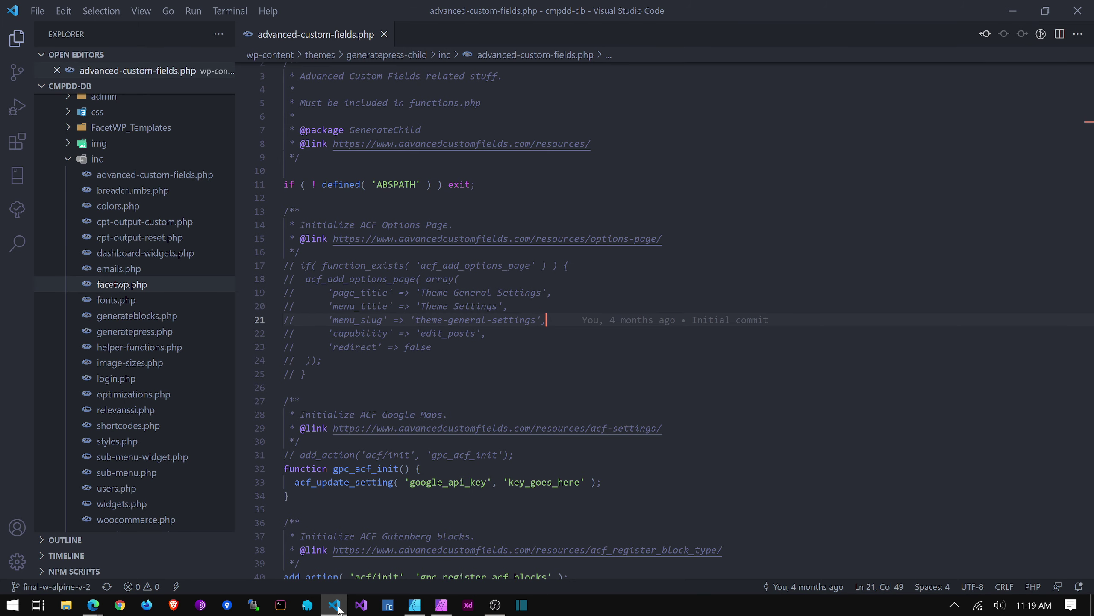
pyautogui.click(338, 608)
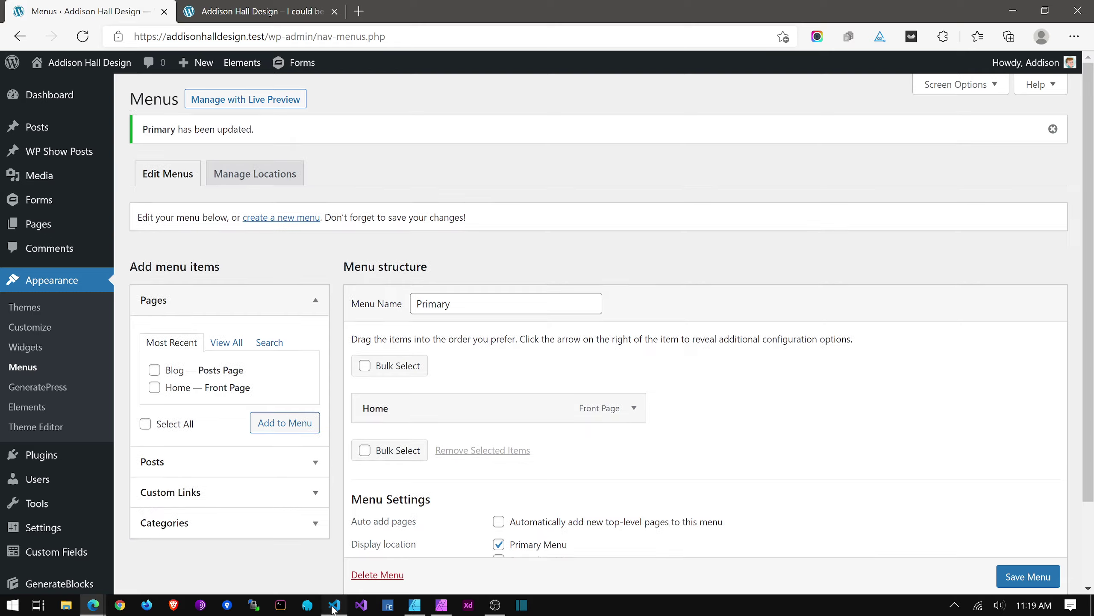
pyautogui.click(334, 605)
pyautogui.click(639, 373)
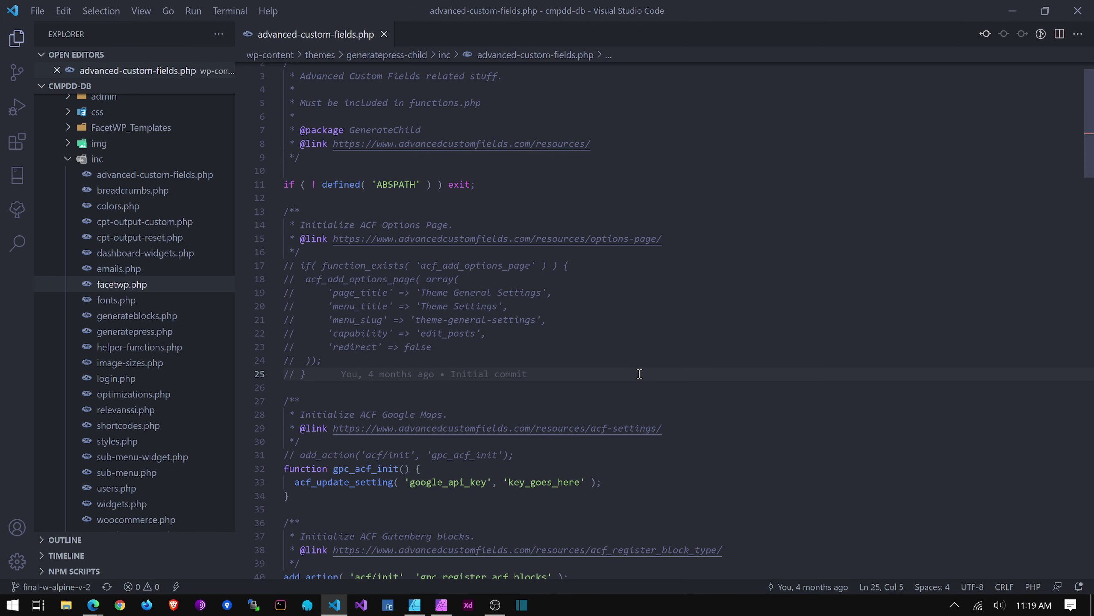
pyautogui.hotkey('ctrl', 'shift', 'p')
pyautogui.press('Escape')
pyautogui.hotkey('ctrl', 'r')
pyautogui.write('addison')
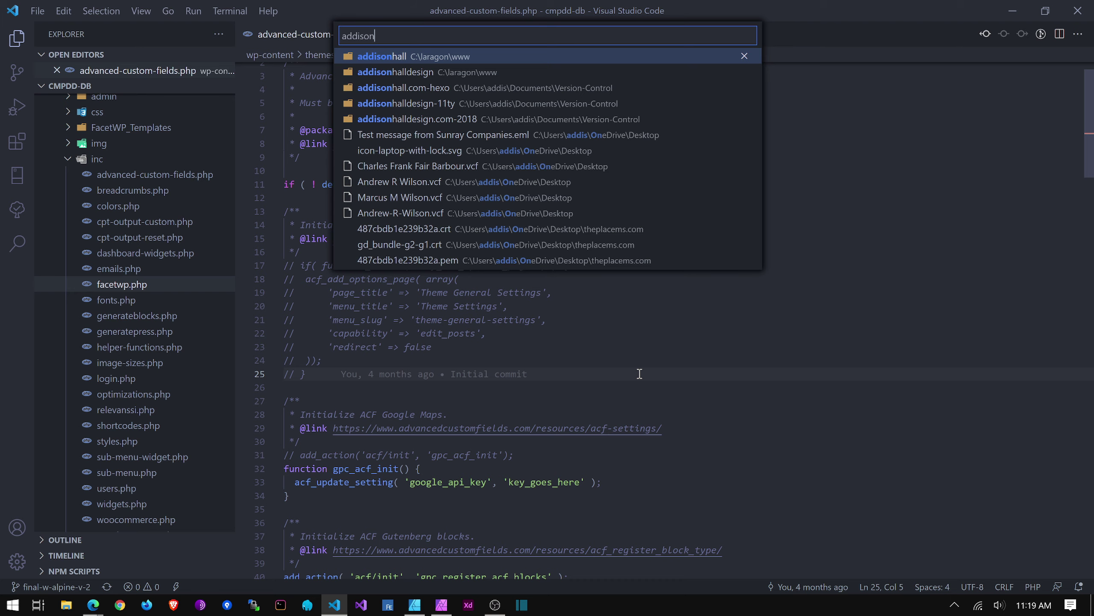
pyautogui.press('Down')
pyautogui.press('Return')
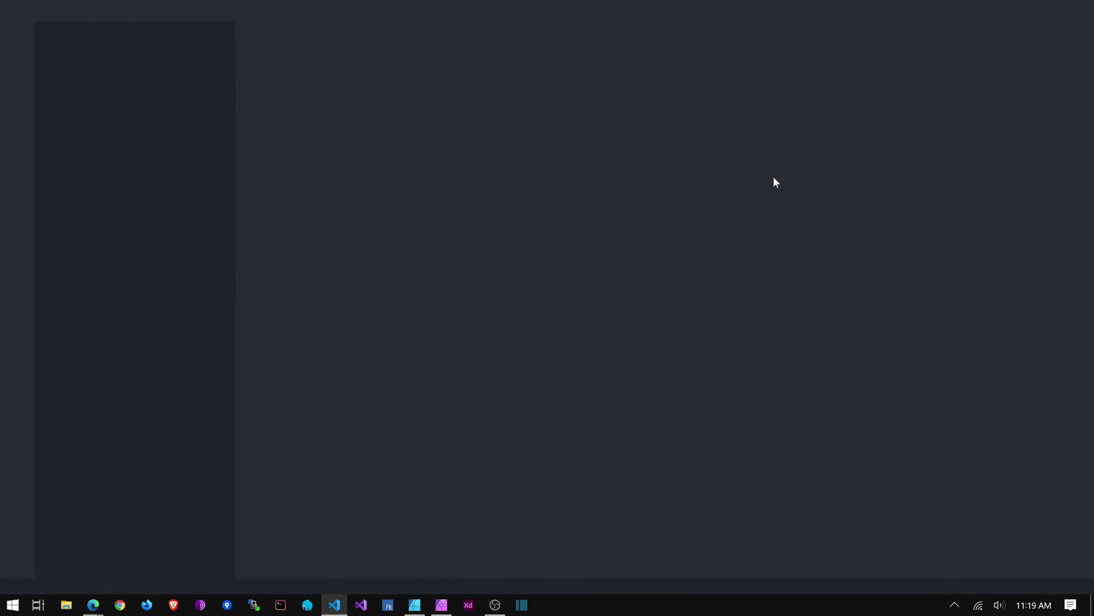
# Switch to Affinity Designer and examine the navigation items in the header of the Homepage design.
pyautogui.hotkey('alt', 'Tab')
pyautogui.hotkey('alt', 'Tab')
pyautogui.hotkey('alt', 'Tab')
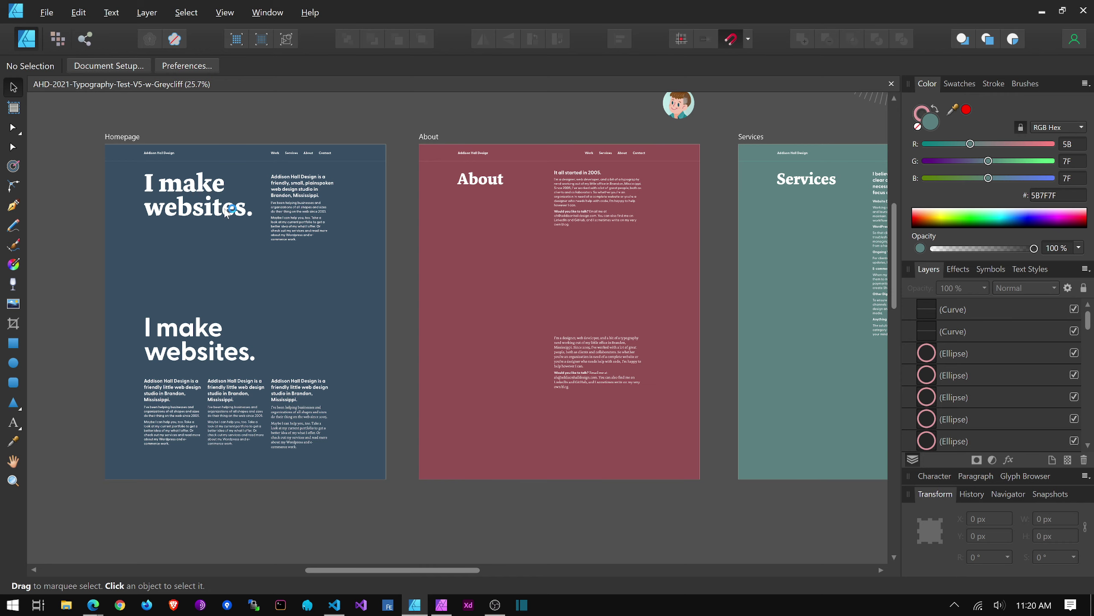
pyautogui.scroll(7, 280, 159)
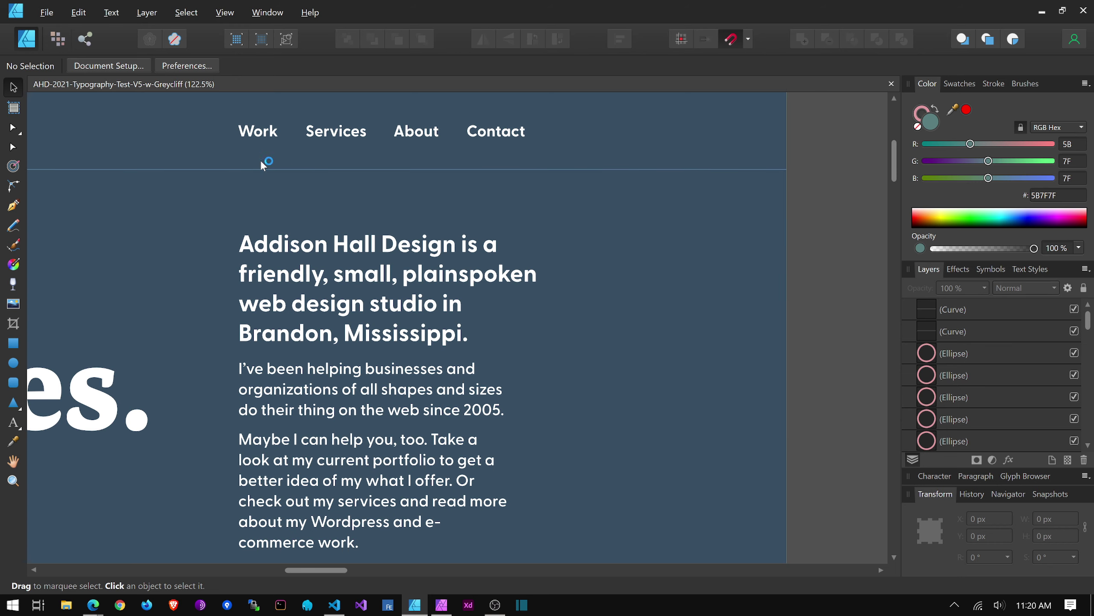
pyautogui.moveTo(221, 148); pyautogui.dragTo(519, 311)
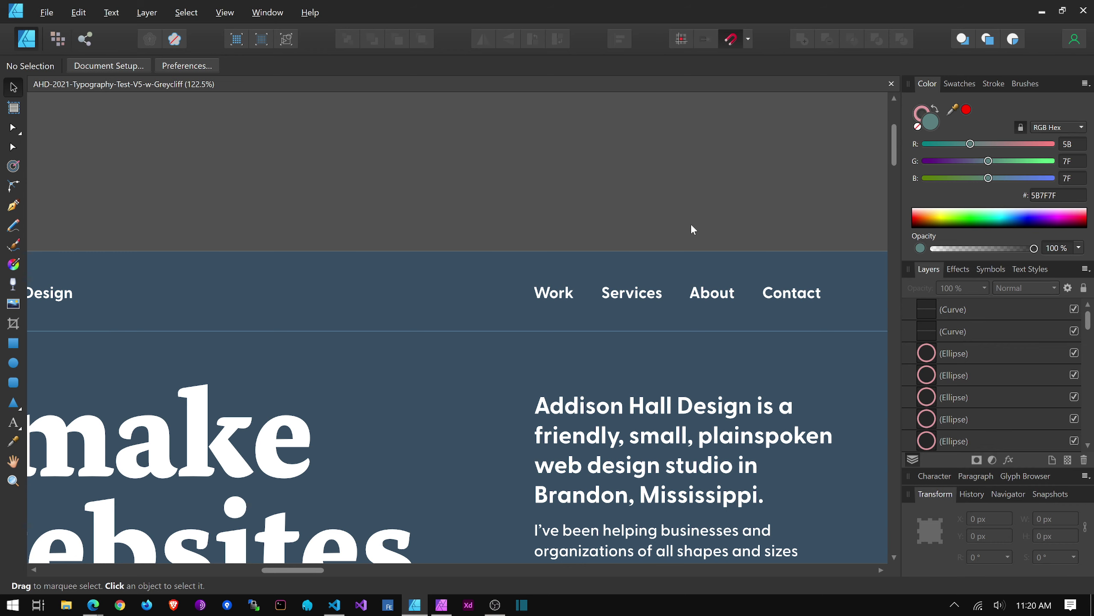
# Switch back to the WordPress admin in the browser, create a new page titled Work and publish it.
pyautogui.hotkey('alt', 'Tab')
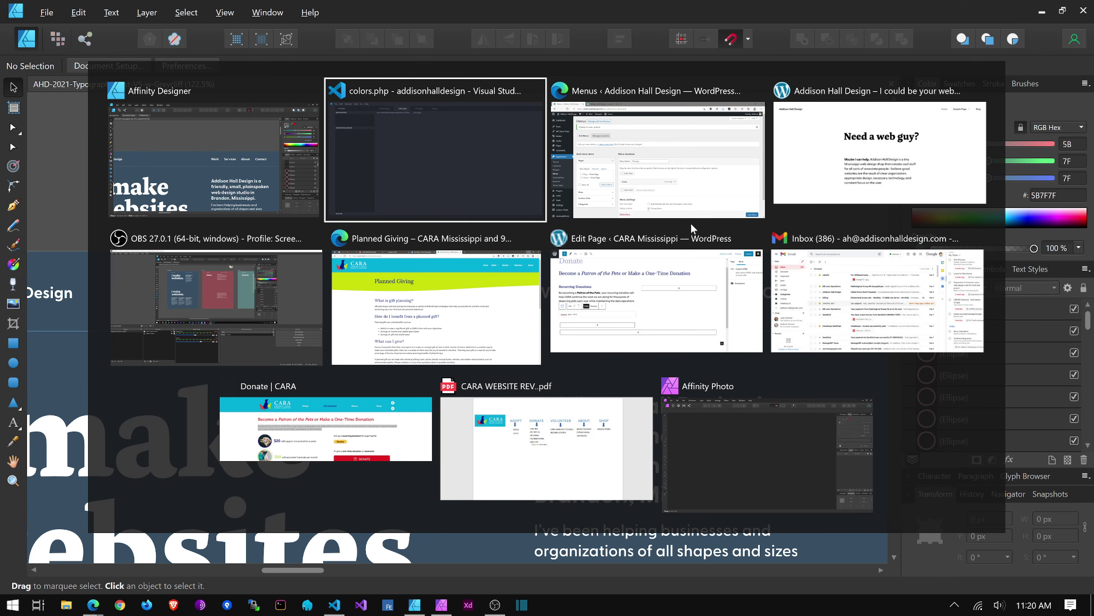
pyautogui.hotkey('alt', 'Tab')
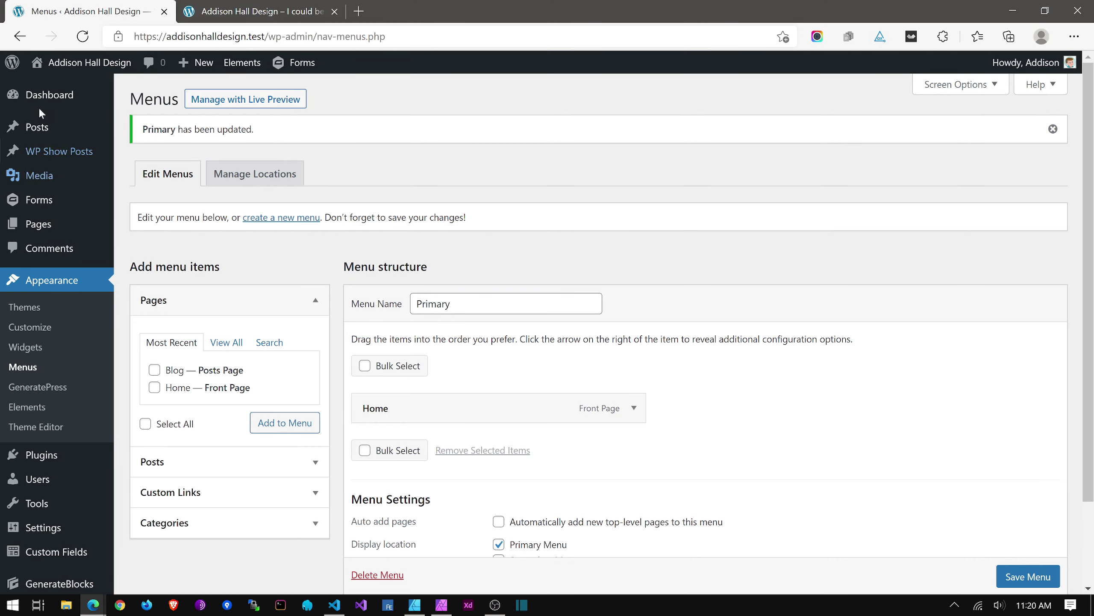
pyautogui.moveTo(37, 231)
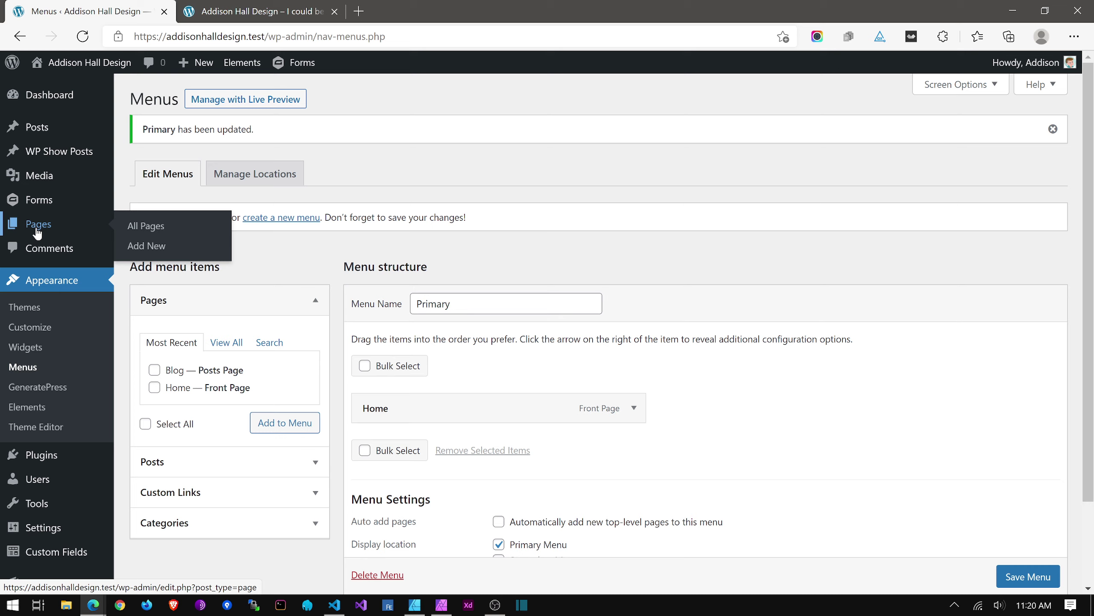
pyautogui.click(37, 233)
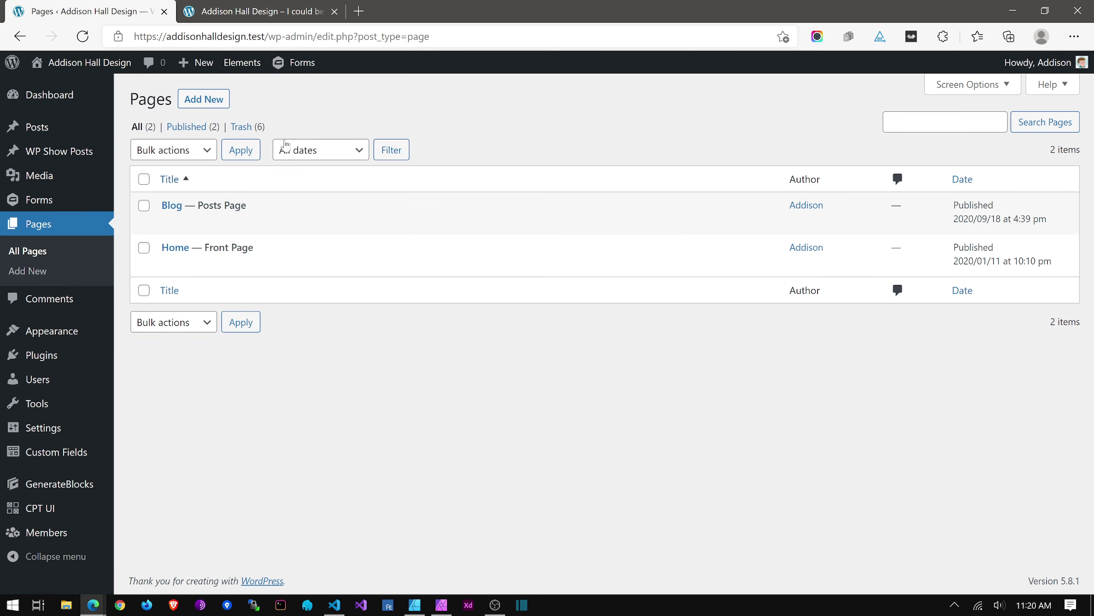
pyautogui.click(212, 100)
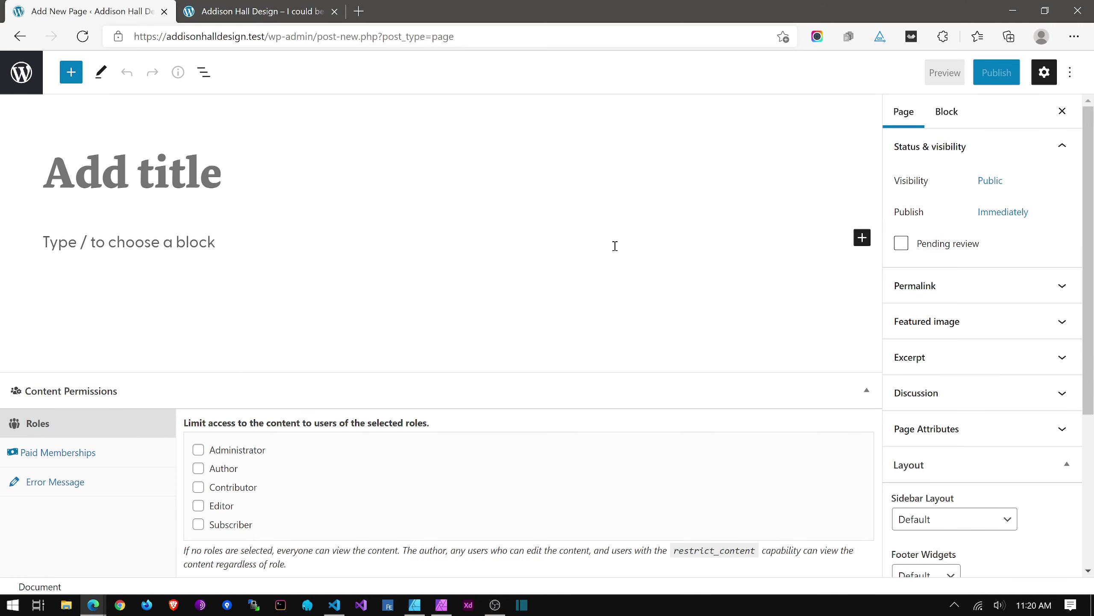
pyautogui.write('Work')
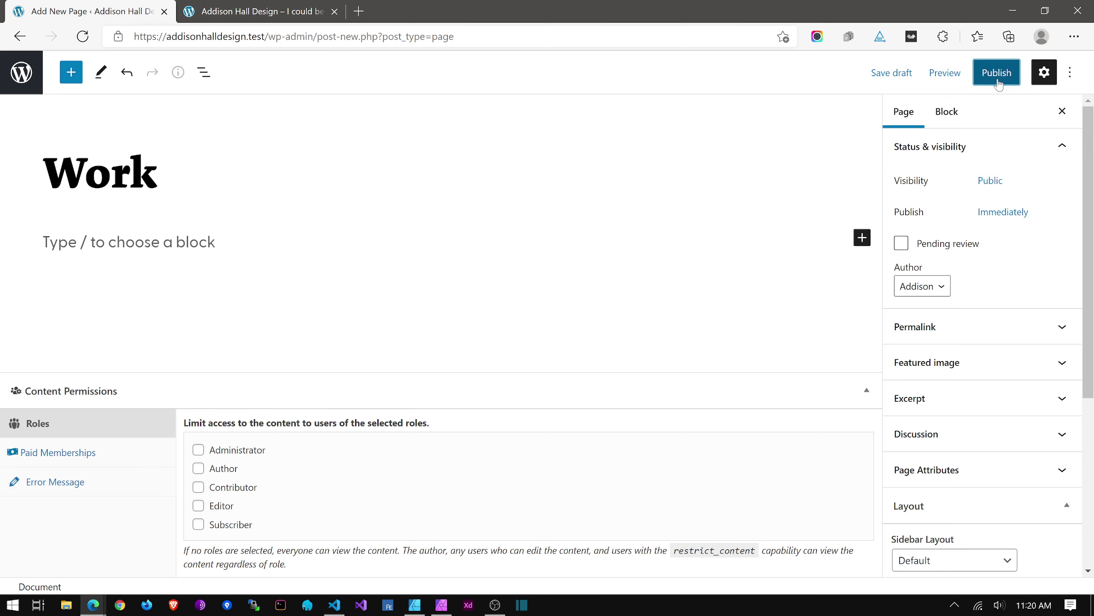
pyautogui.click(995, 73)
pyautogui.click(969, 78)
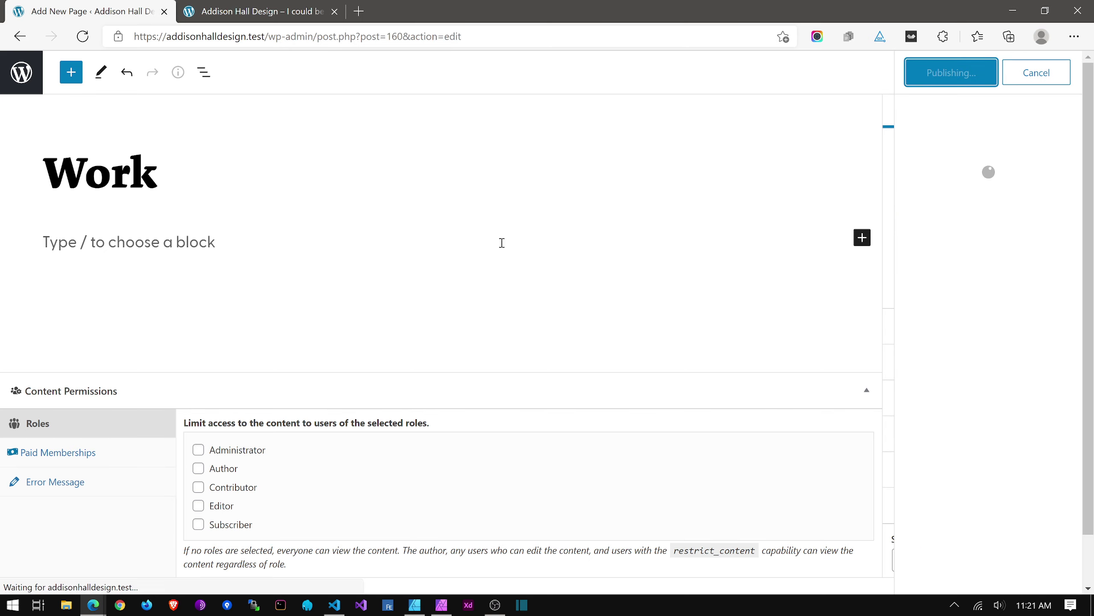
# Return to the pages list, create another page titled Services and publish it.
pyautogui.click(22, 71)
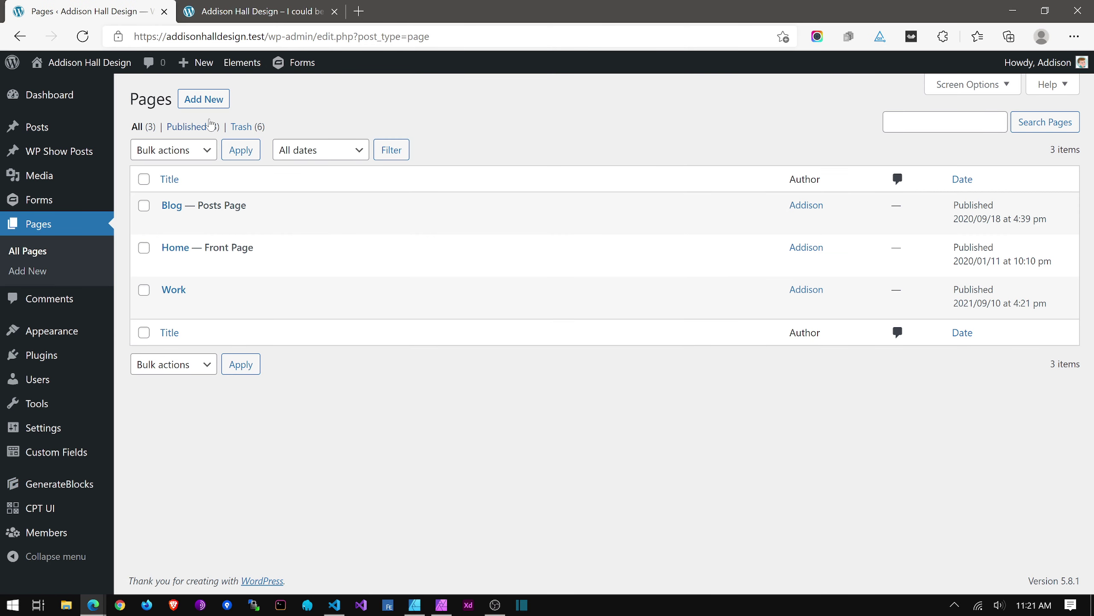
pyautogui.click(211, 126)
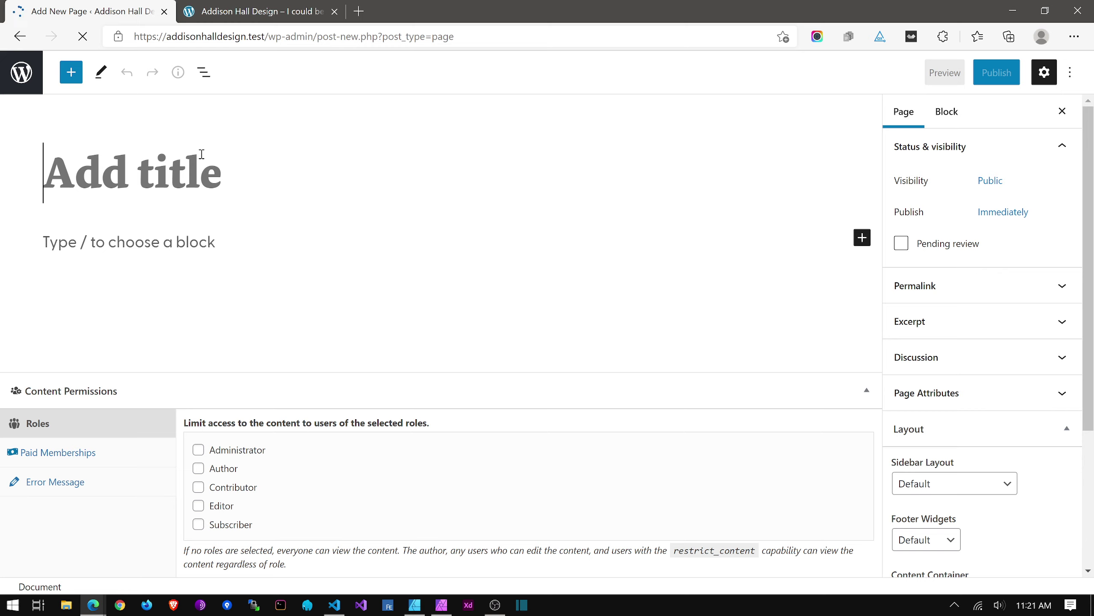
pyautogui.write('Services')
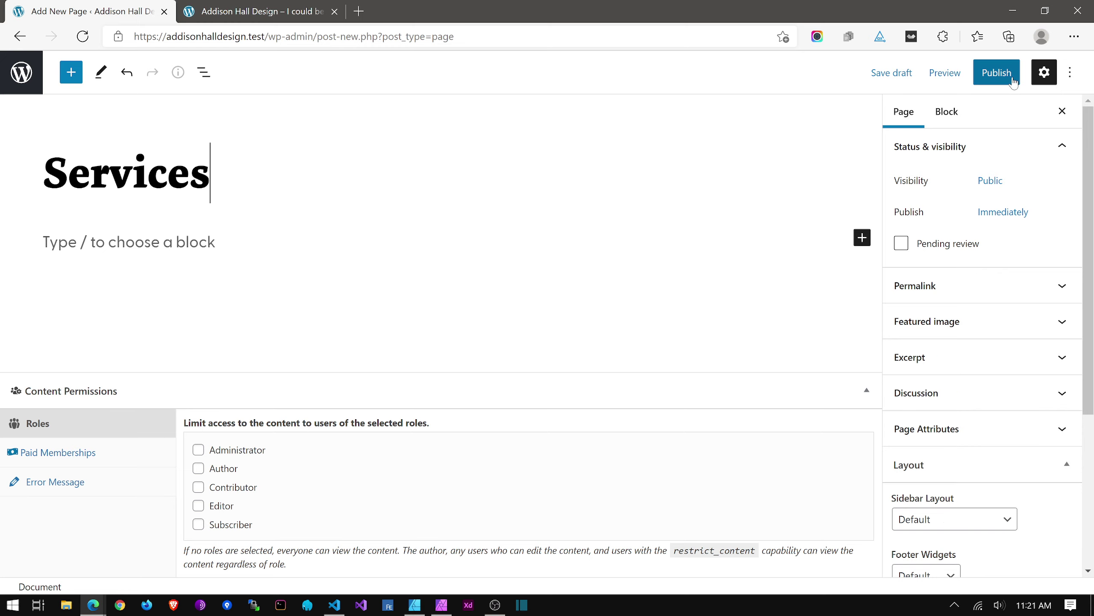
pyautogui.click(1011, 79)
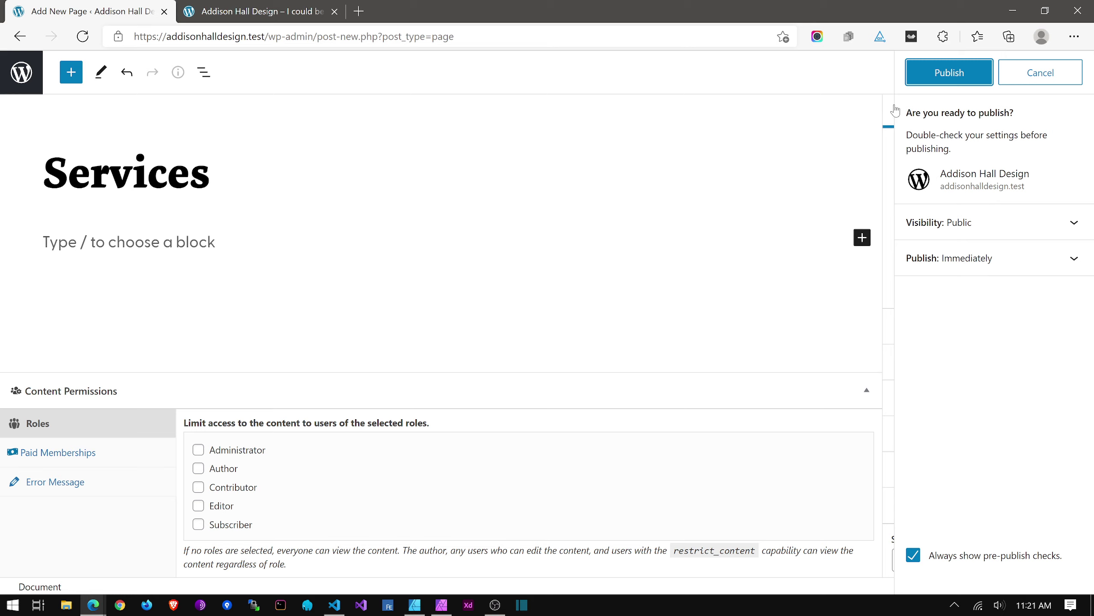
pyautogui.press('Return')
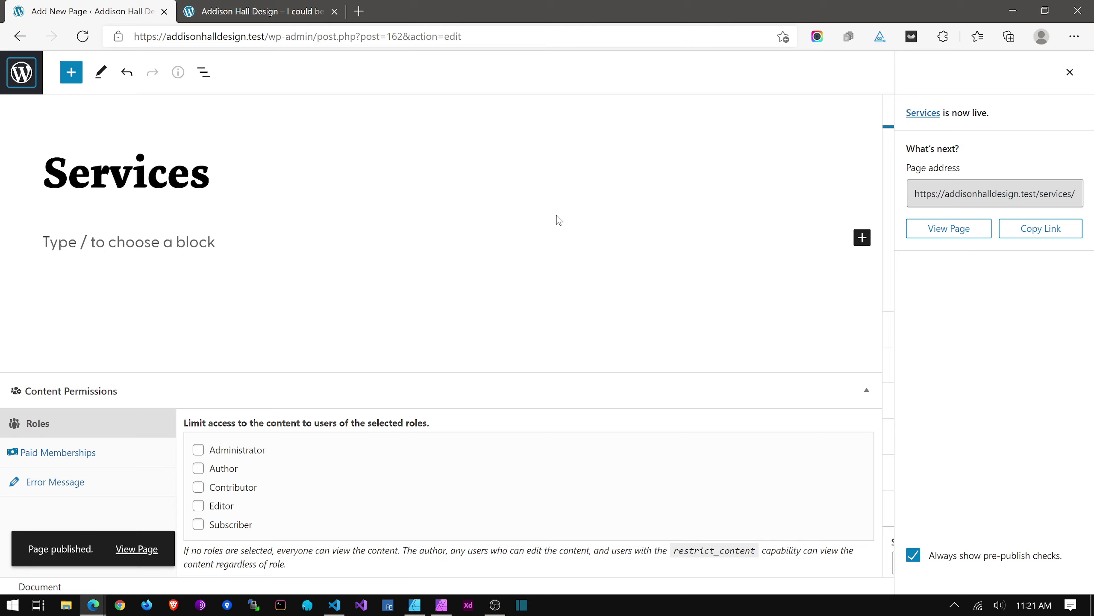
# Return to the pages list, create a page titled About and publish it.
pyautogui.click(19, 78)
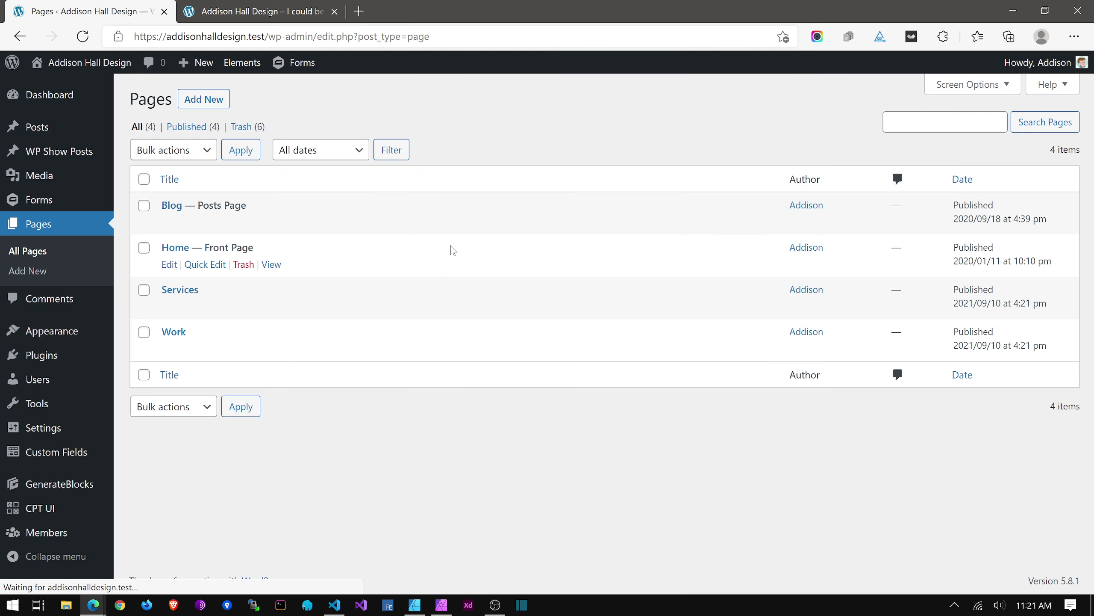
pyautogui.click(209, 103)
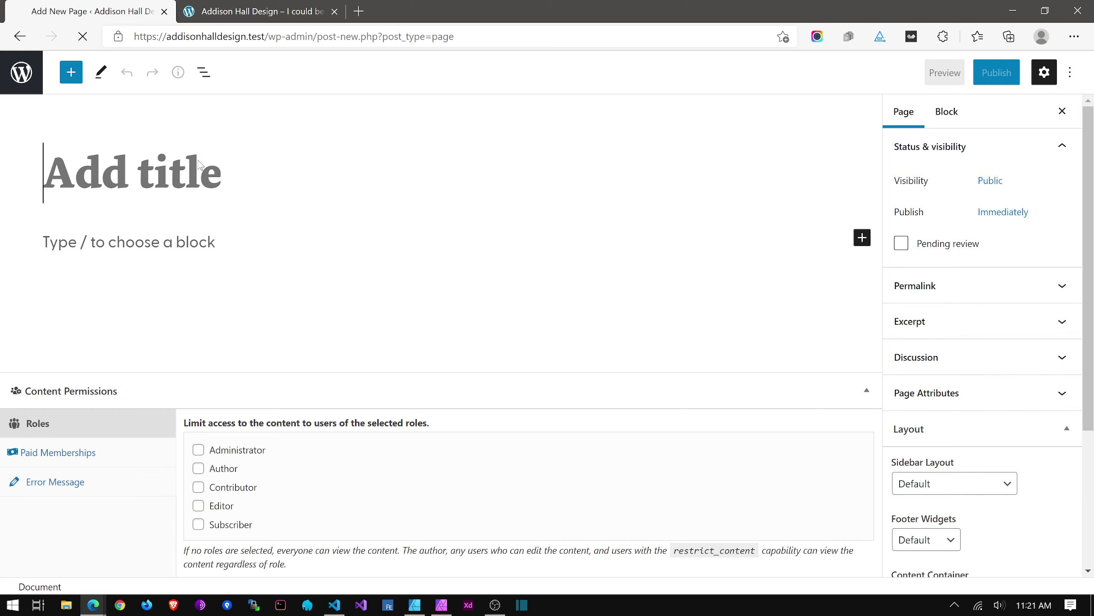
pyautogui.write('About')
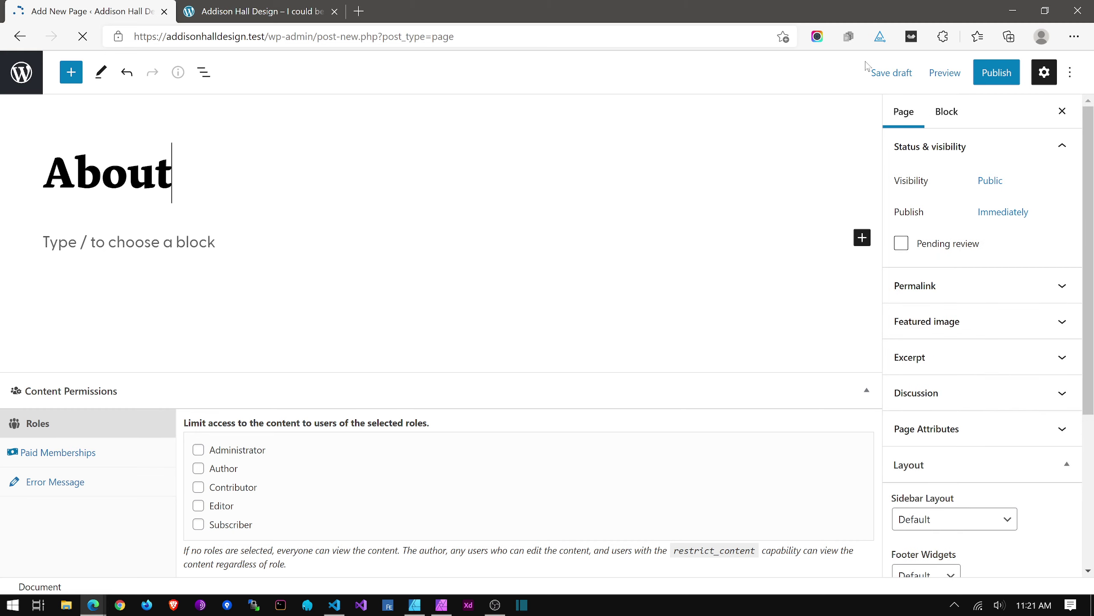
pyautogui.click(997, 72)
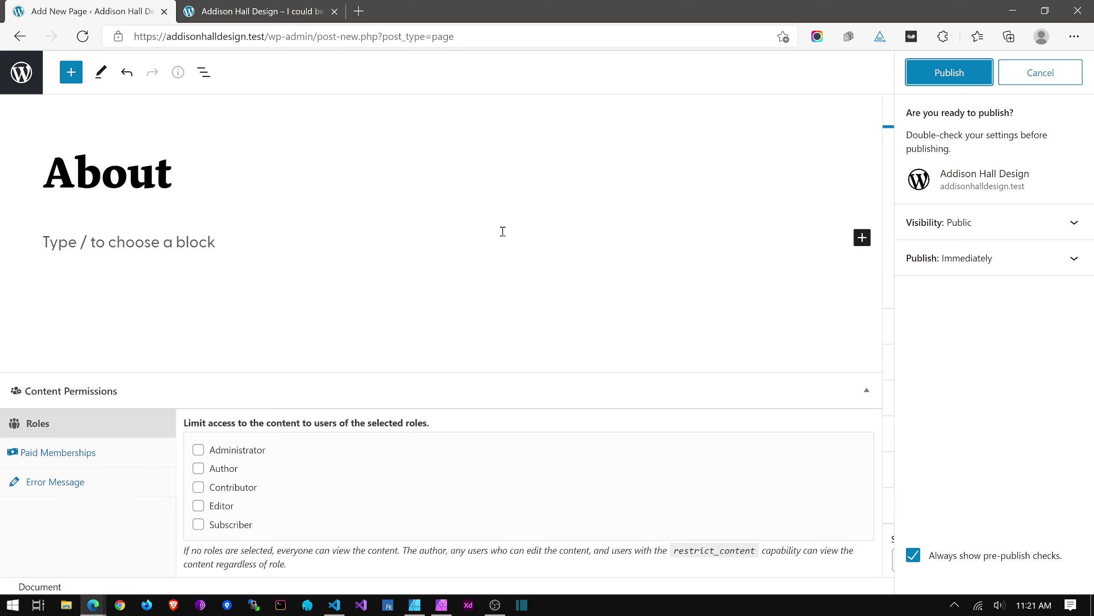
pyautogui.click(949, 72)
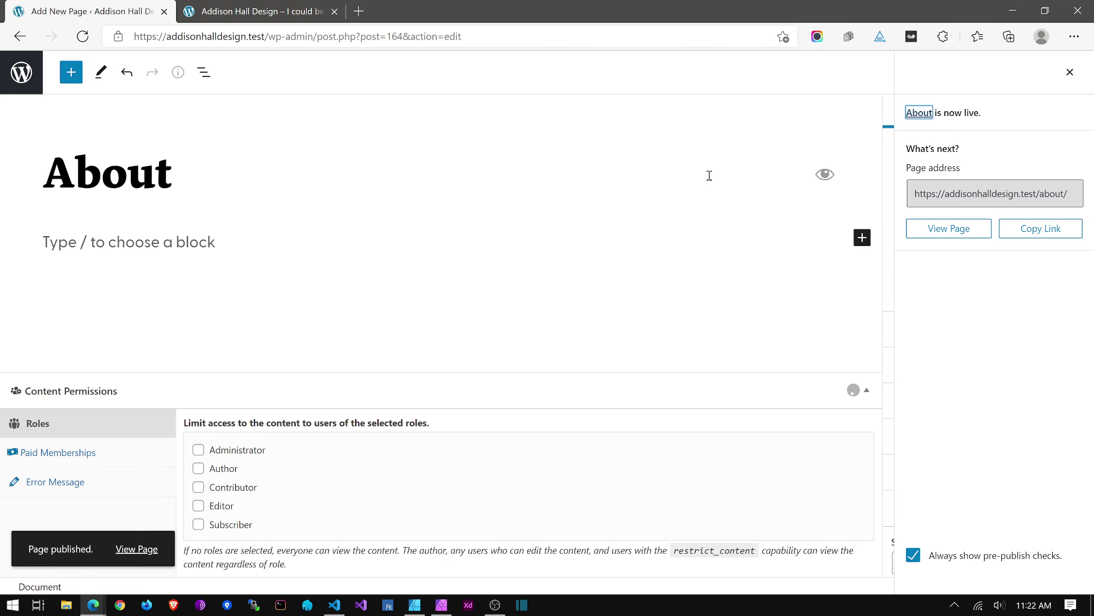
# Go back to the pages list, create a page titled Contact and publish it.
pyautogui.click(19, 74)
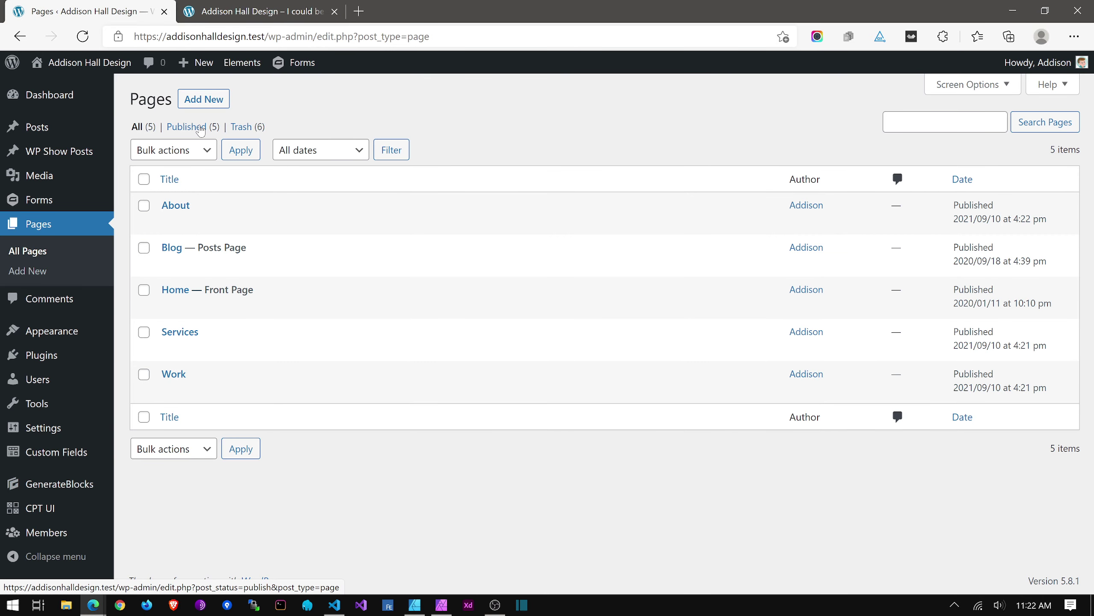
pyautogui.click(202, 100)
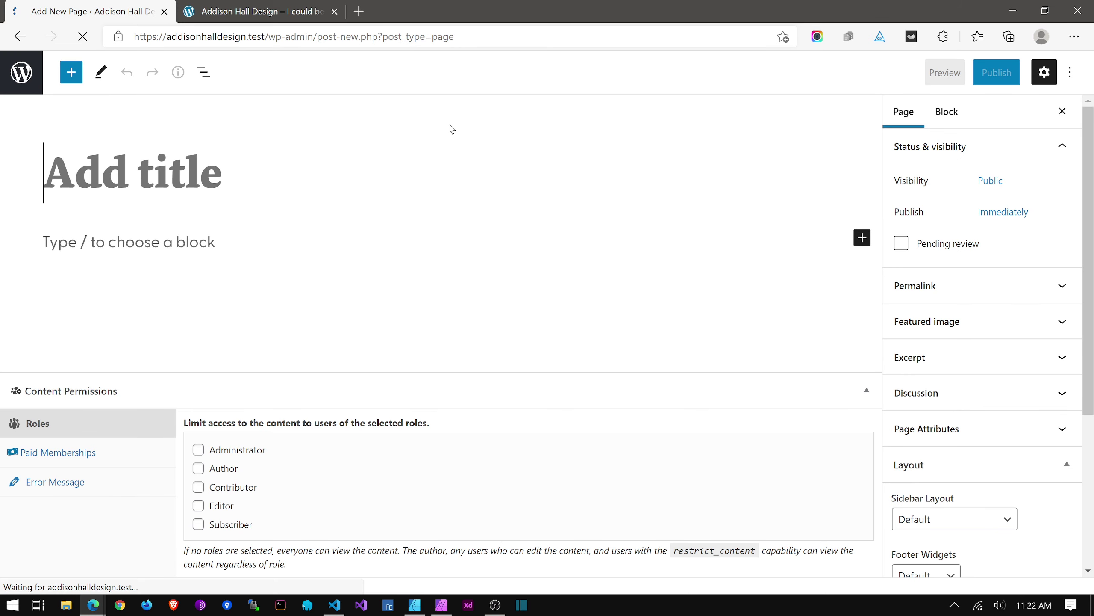
pyautogui.write('Contact')
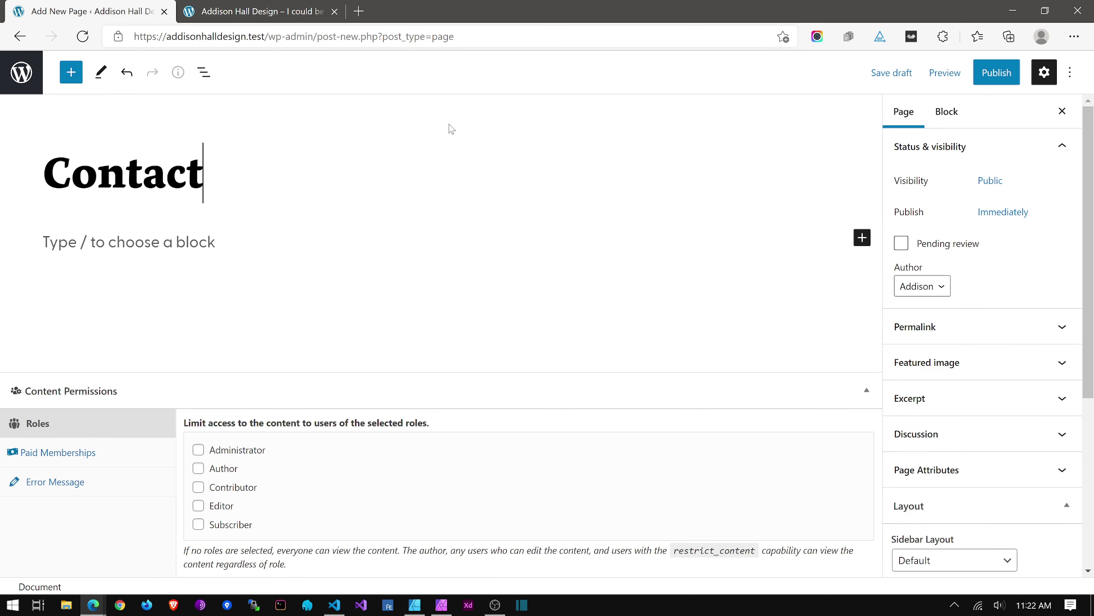
pyautogui.click(987, 74)
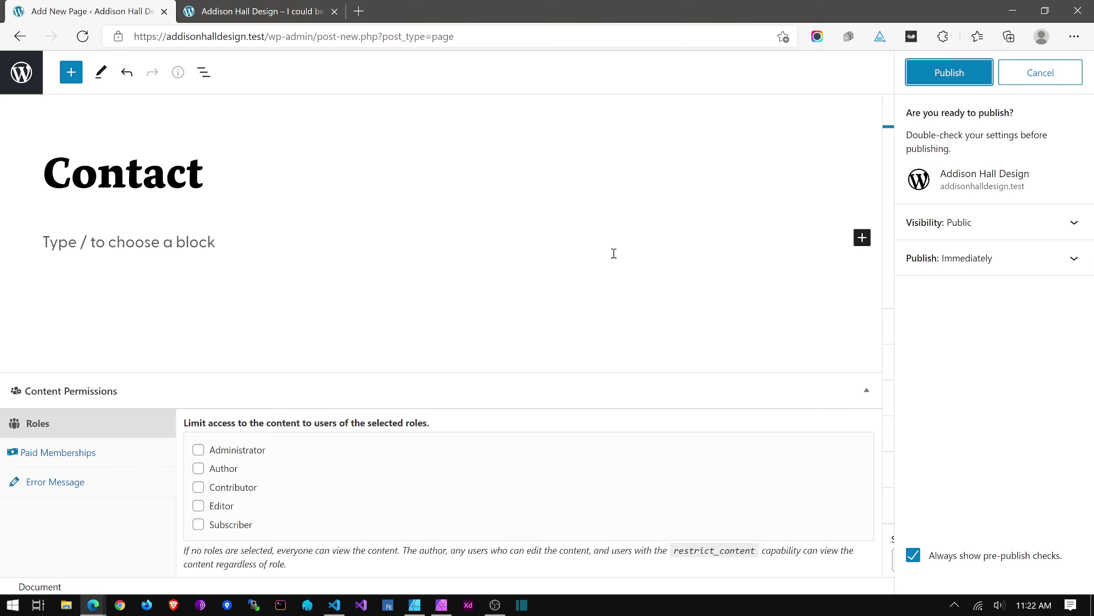
pyautogui.click(967, 83)
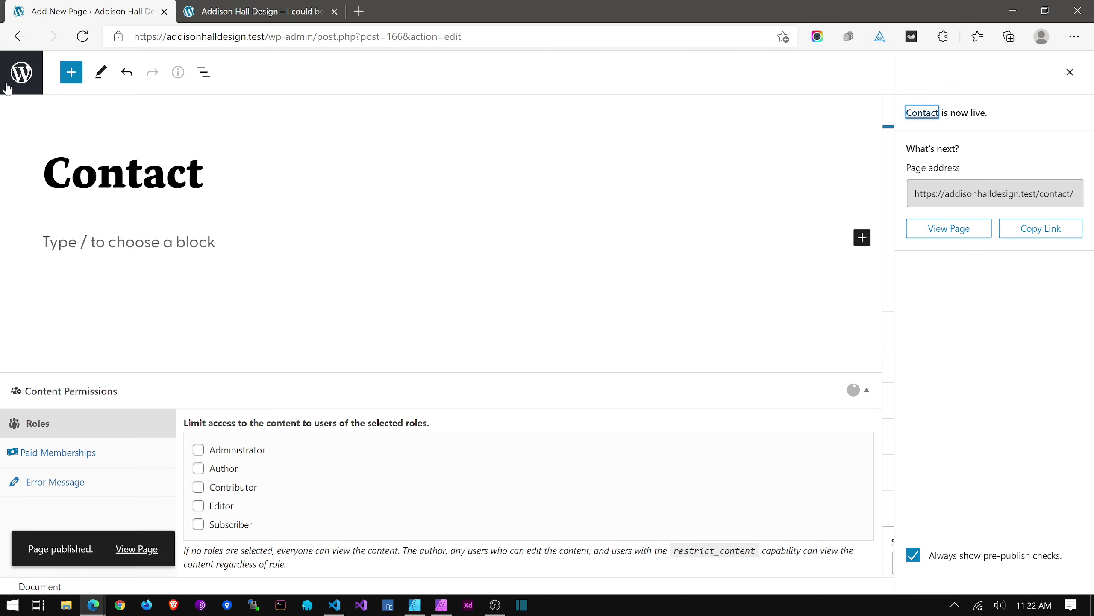
# Open the Home page for editing from the pages list, checking the homepage design in Affinity Designer while it loads.
pyautogui.click(16, 77)
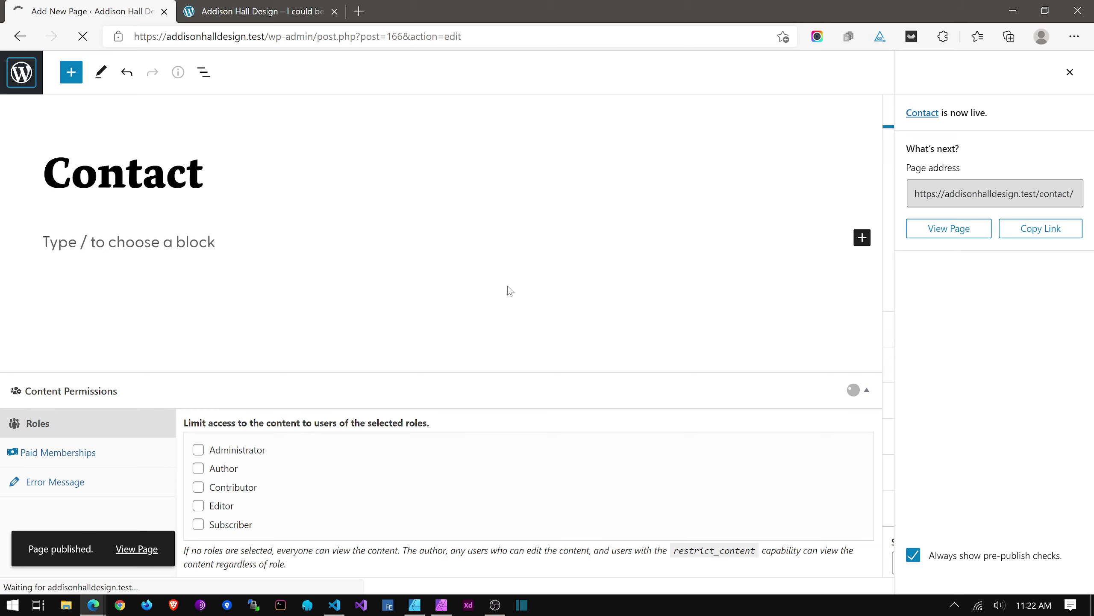
pyautogui.press('Tab')
pyautogui.press('Return')
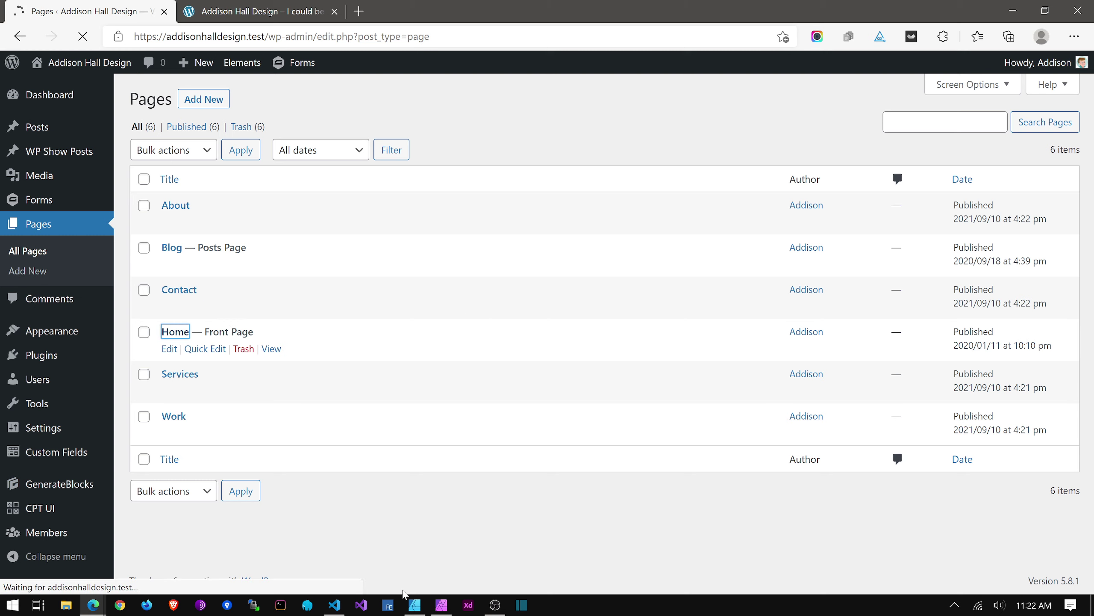
pyautogui.click(413, 609)
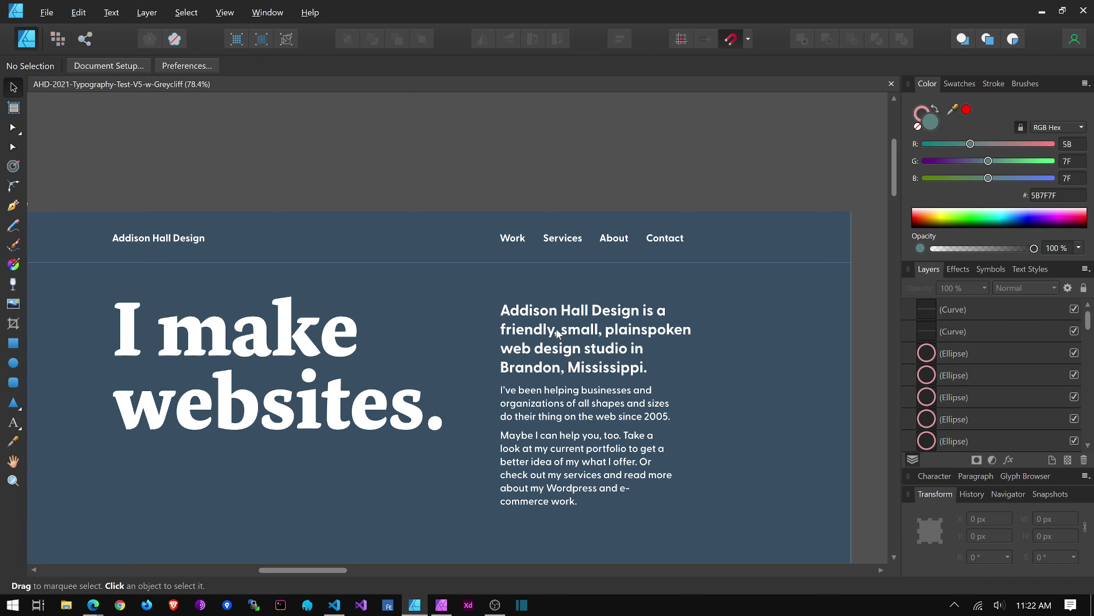
pyautogui.hotkey('alt', 'Tab')
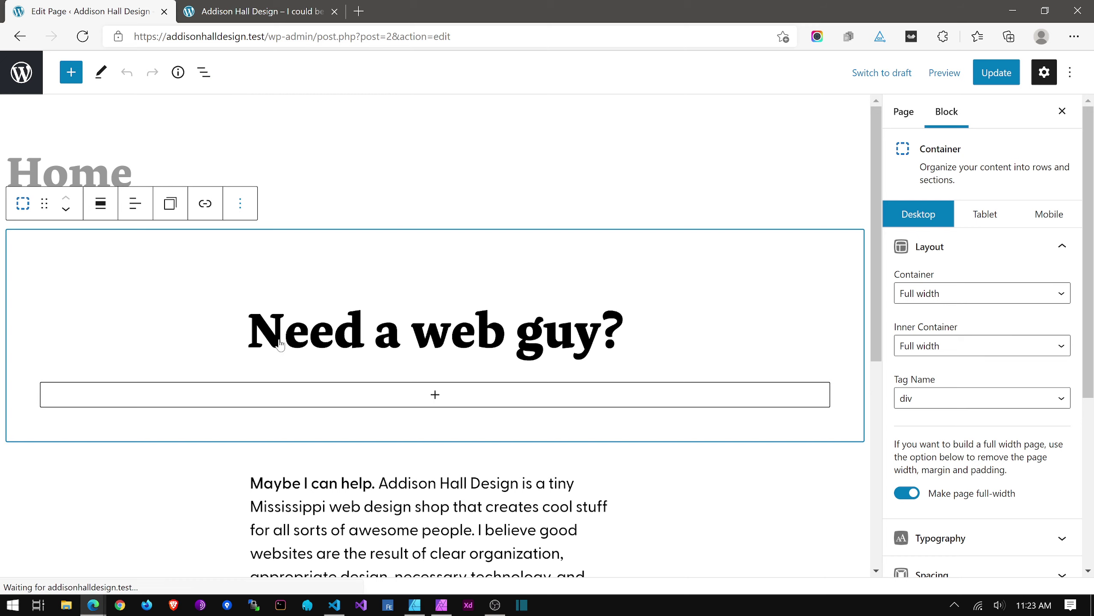
# Remove the "Need a web guy?" and "Maybe I can help" Container blocks from the Home page.
pyautogui.click(240, 206)
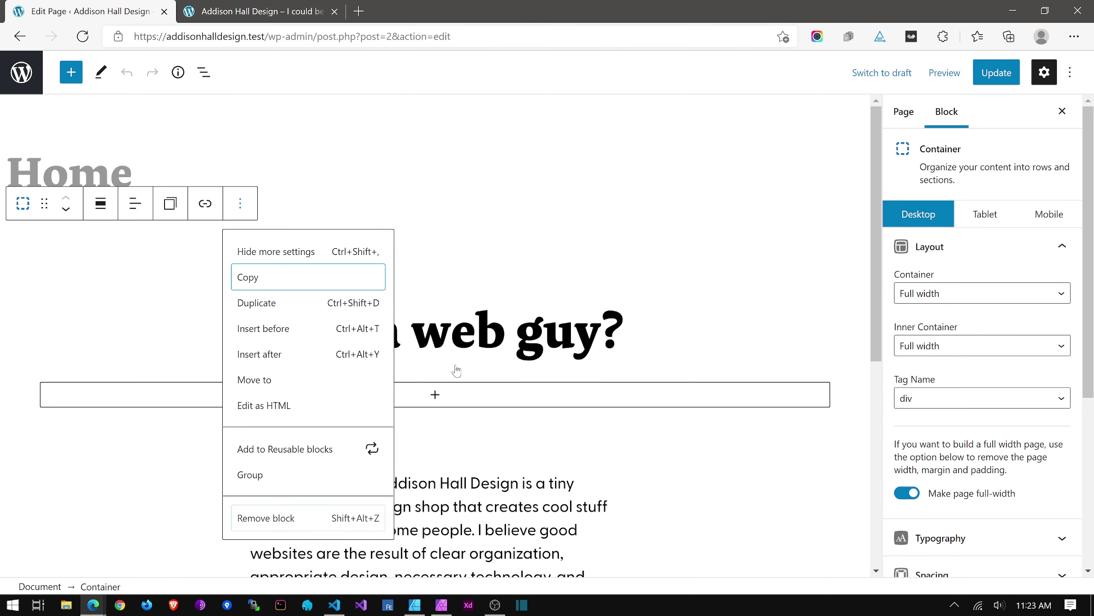
pyautogui.click(277, 526)
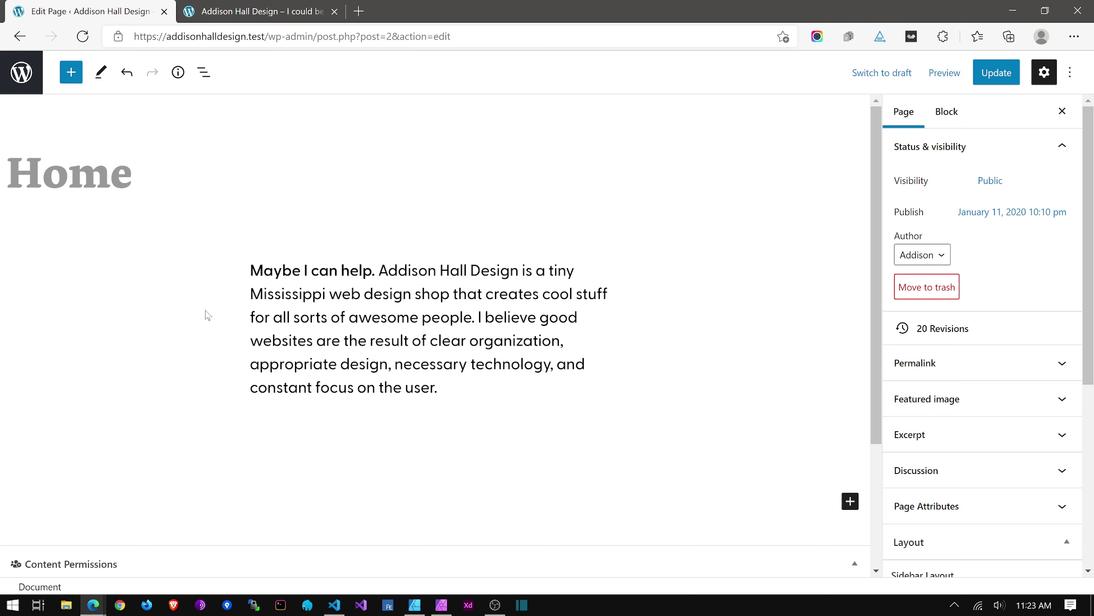
pyautogui.click(258, 261)
pyautogui.click(199, 205)
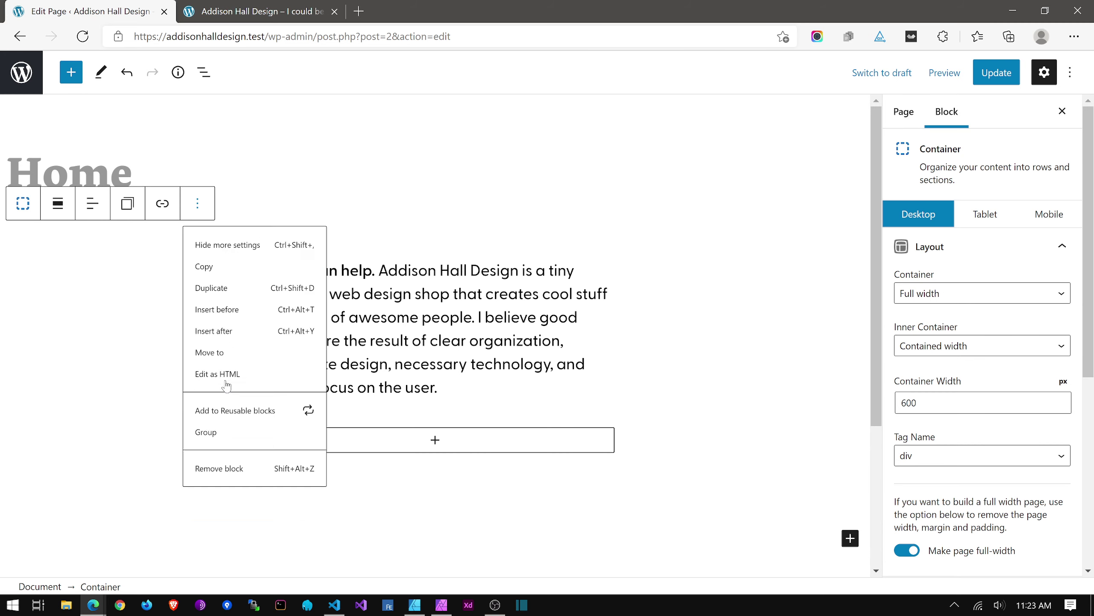
pyautogui.click(240, 530)
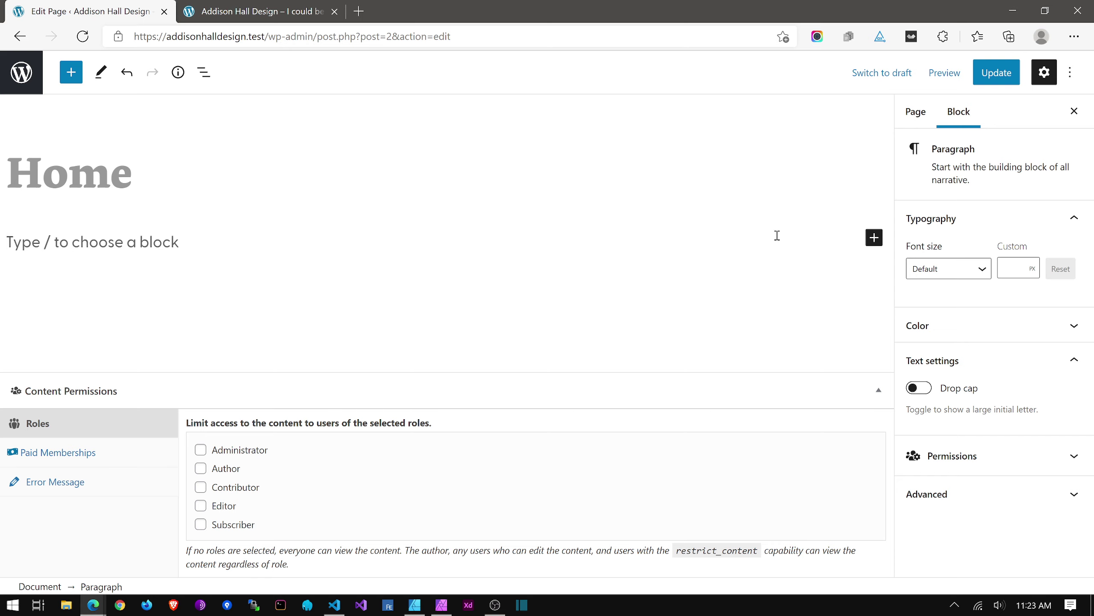
# Insert a Container block on the empty Home page and add a Grid with two equal 50% columns inside it.
pyautogui.write('/')
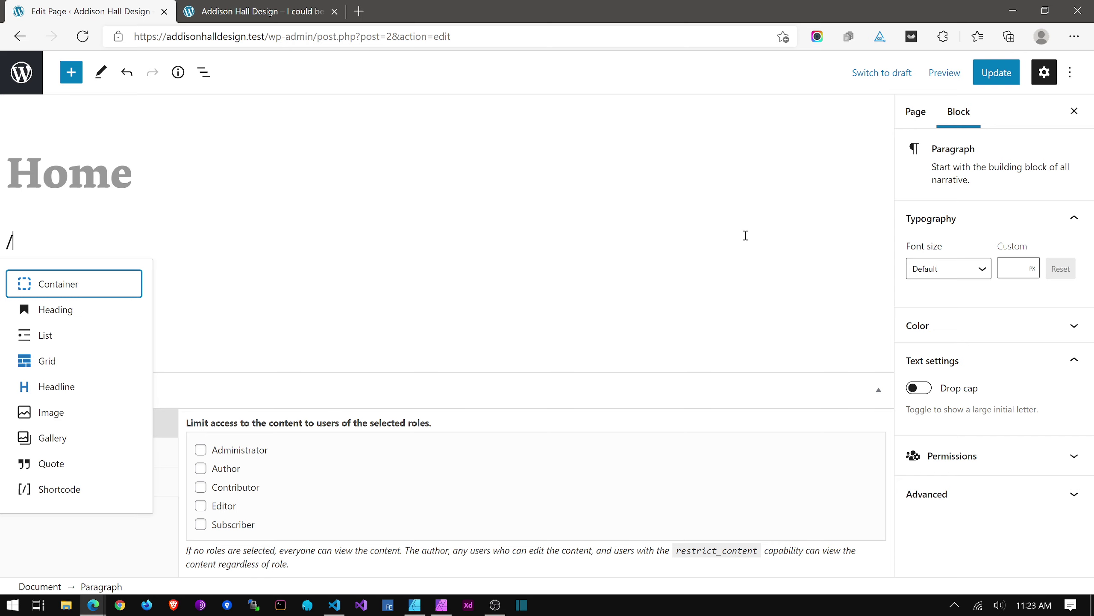
pyautogui.write('cont')
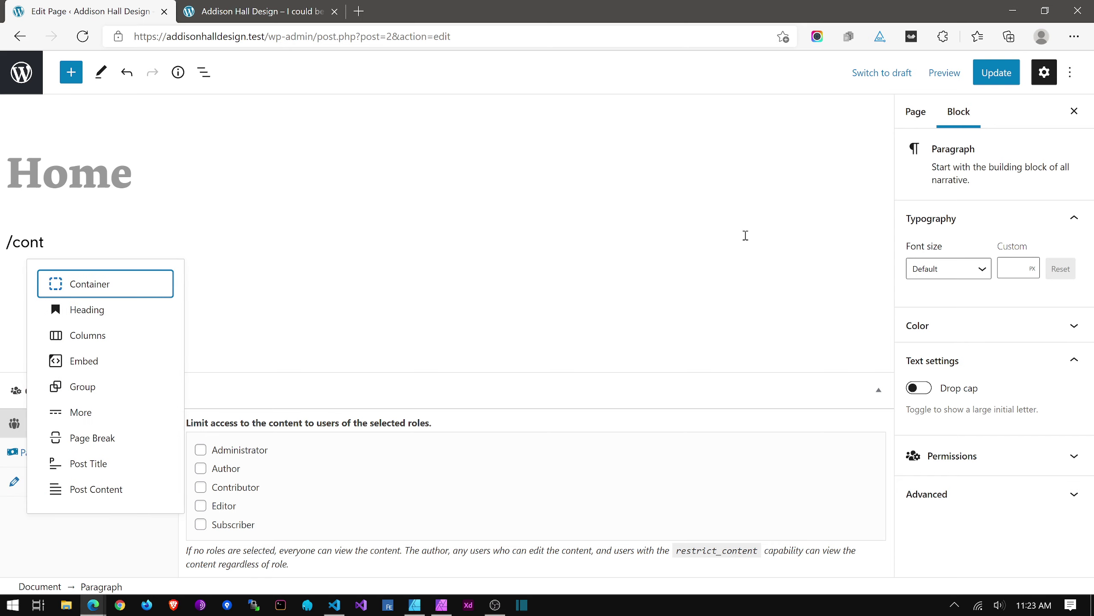
pyautogui.press('Return')
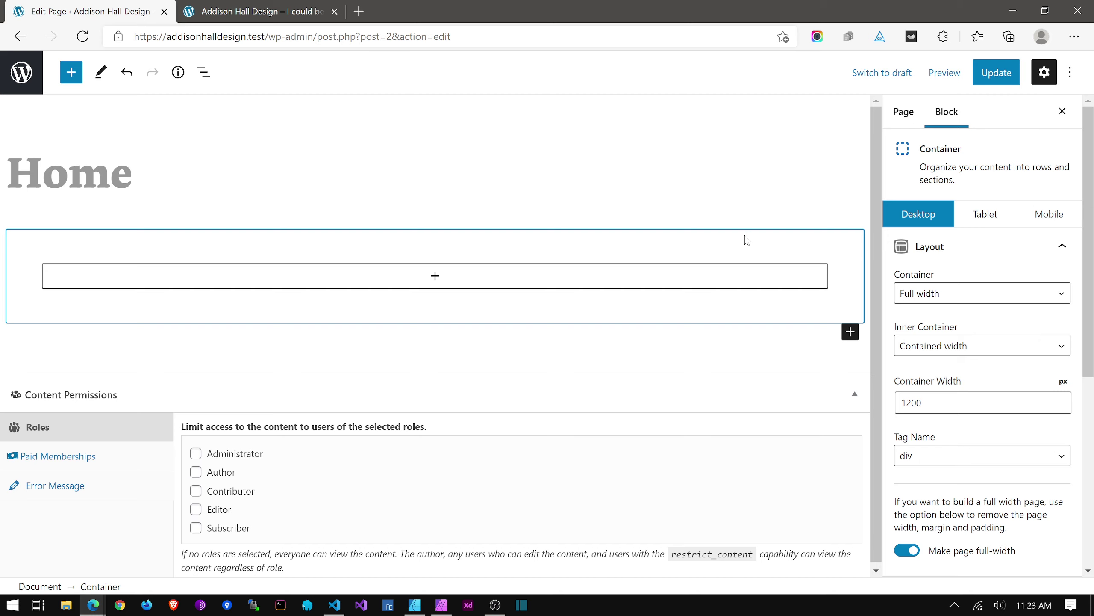
pyautogui.click(436, 279)
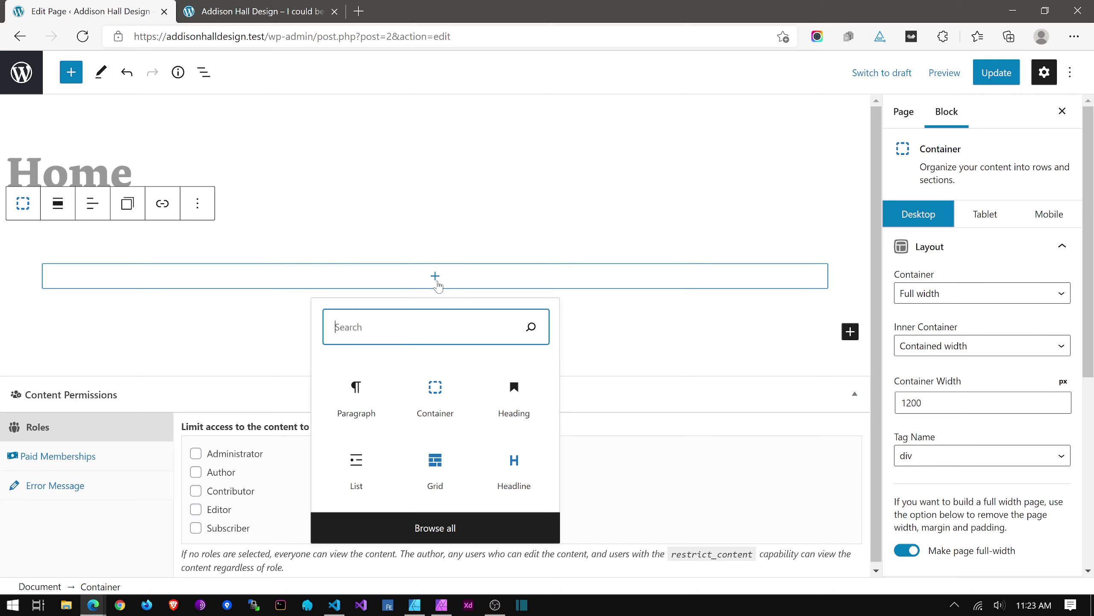
pyautogui.click(446, 469)
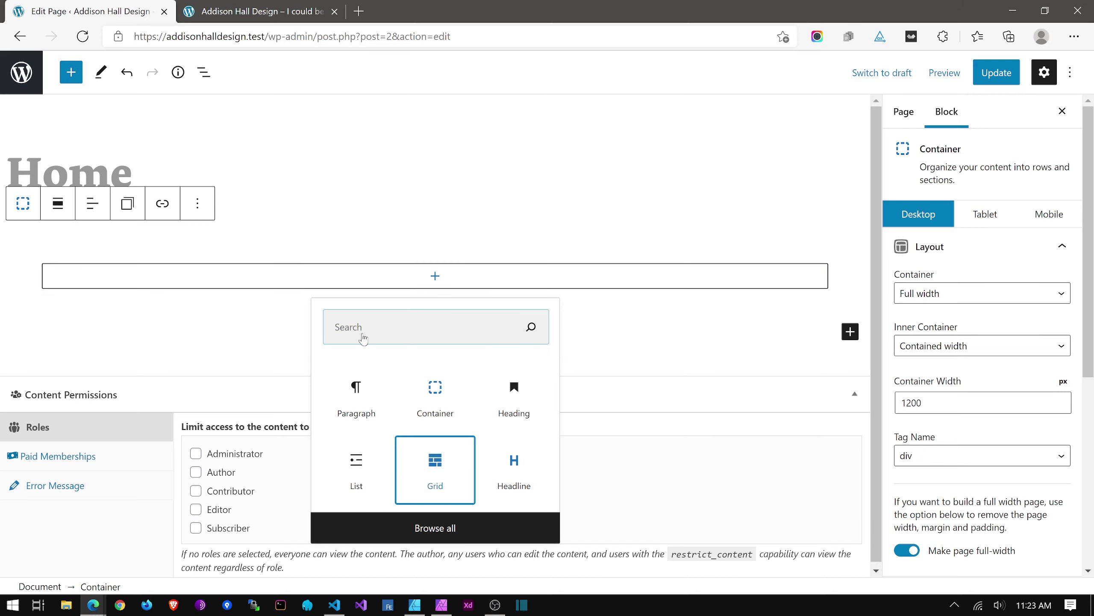
pyautogui.press('Return')
pyautogui.click(364, 350)
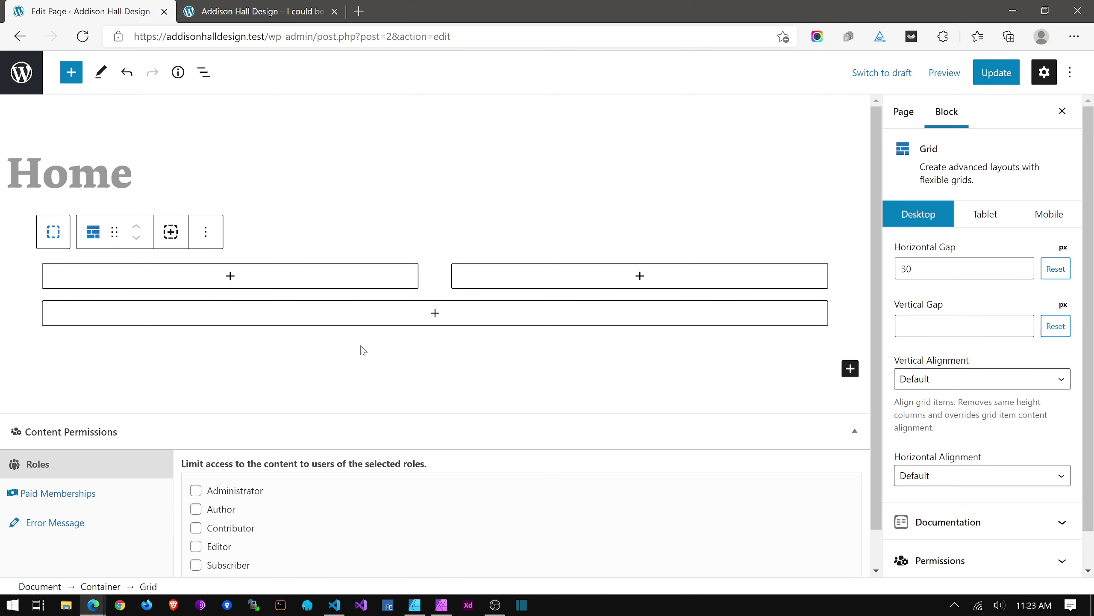
# Add a Headline block to the first grid column and set its element to H1.
pyautogui.click(193, 279)
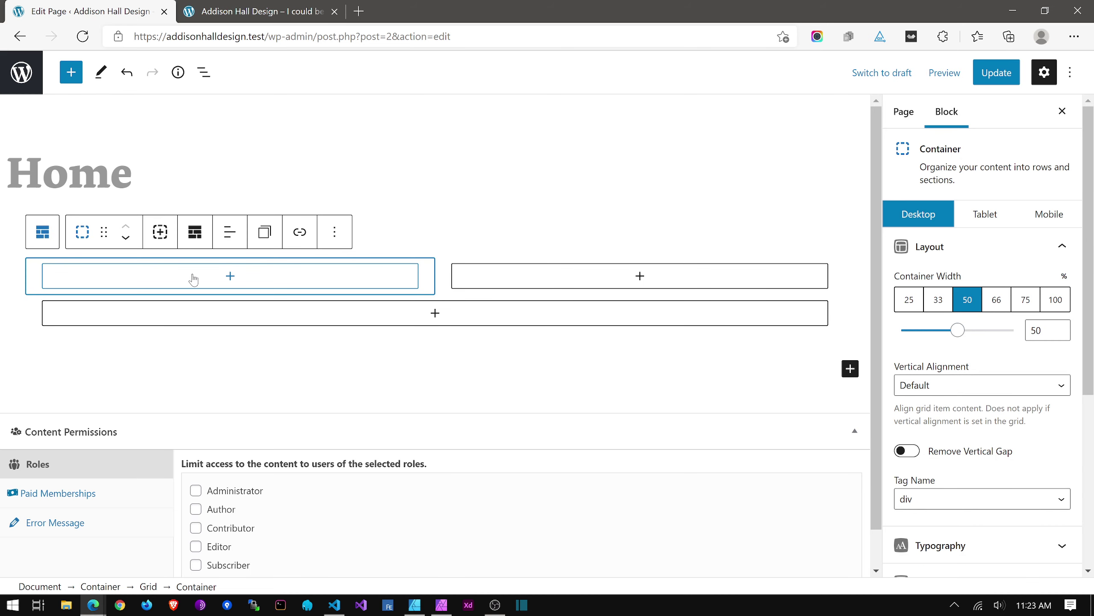
pyautogui.click(195, 278)
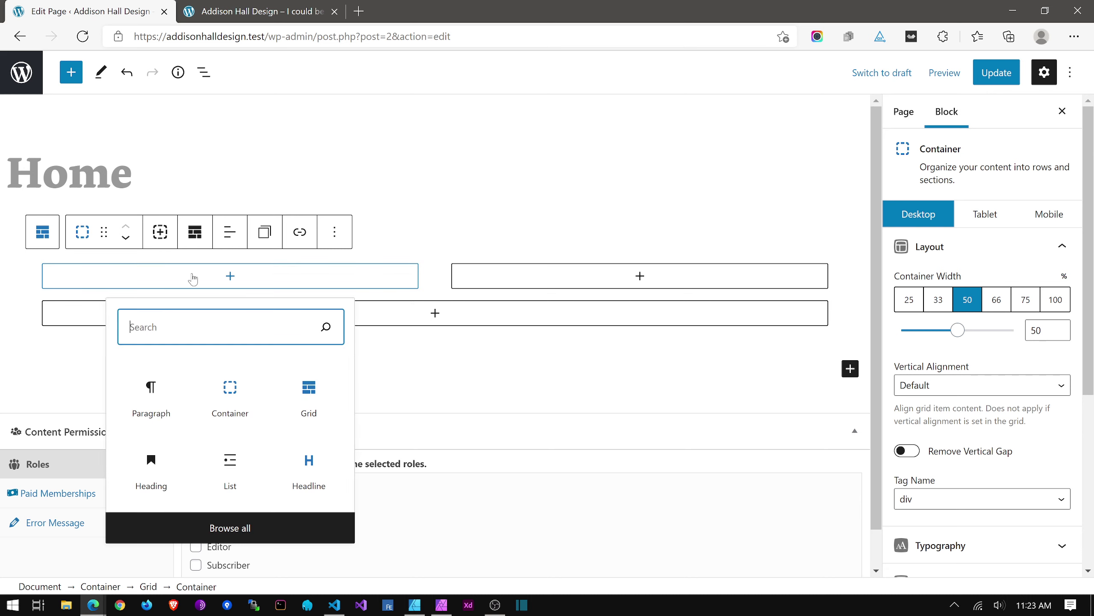
pyautogui.click(317, 462)
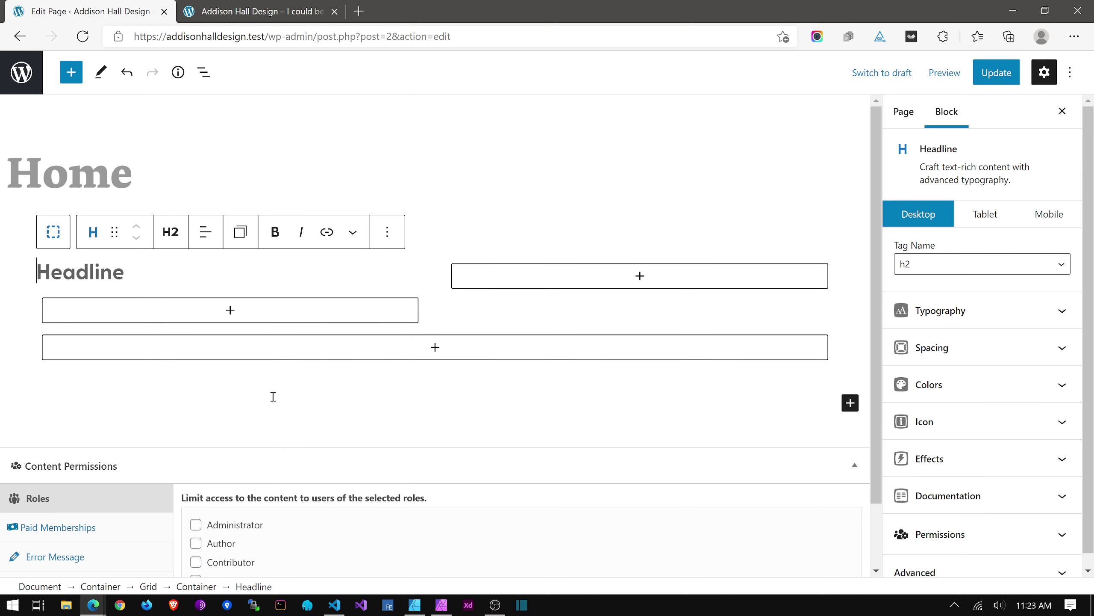
pyautogui.click(170, 232)
pyautogui.click(189, 278)
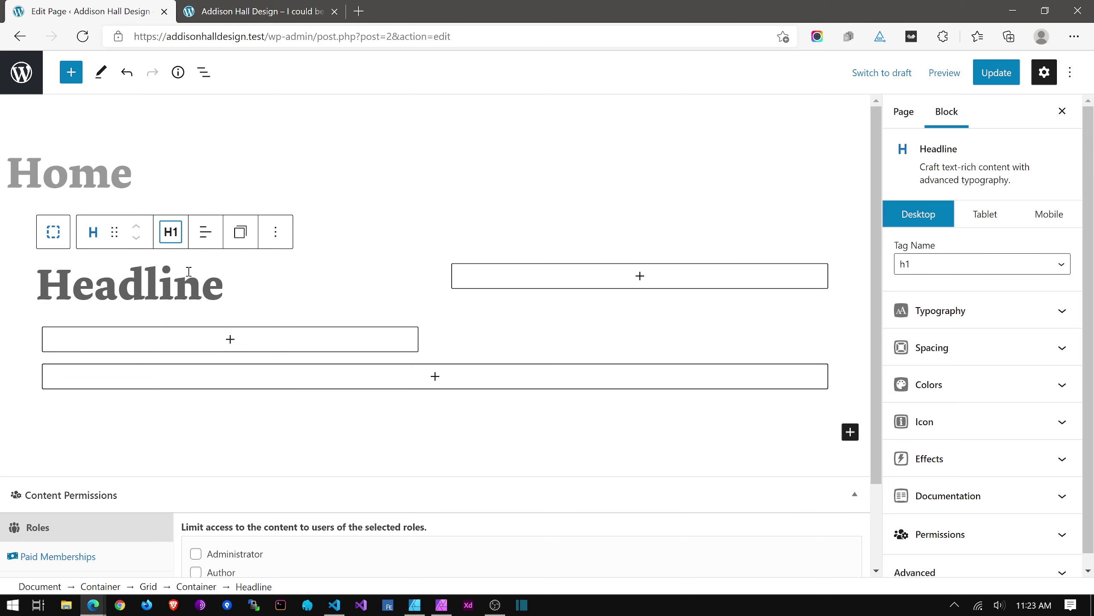
# Check the hero text in the Affinity Designer mockup and enter "I make websites." as the headline in the WordPress editor.
pyautogui.hotkey('alt', 'Tab')
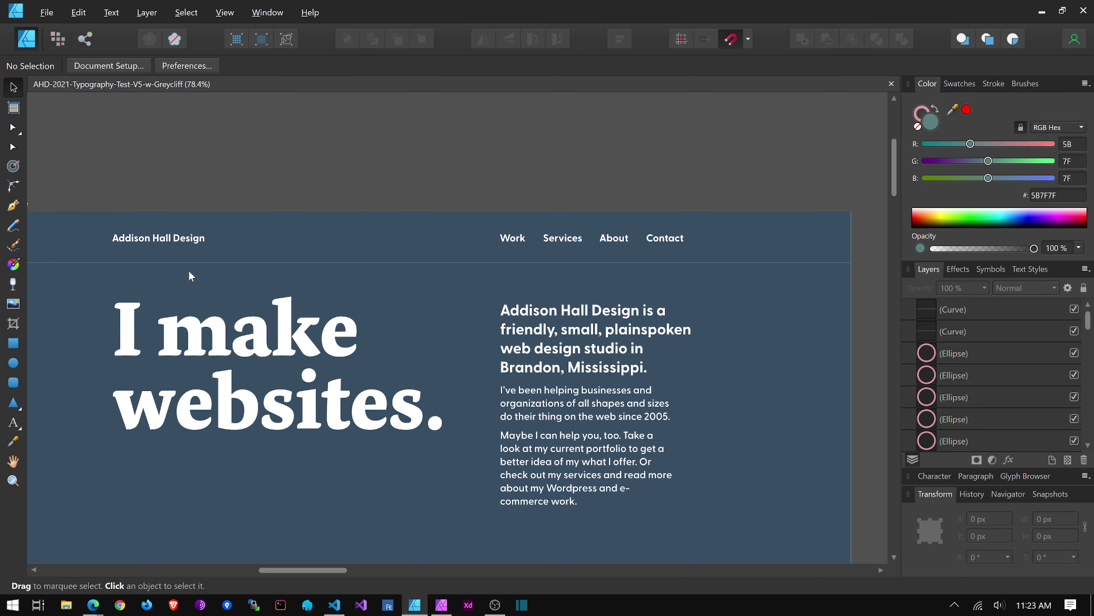
pyautogui.hotkey('alt', 'Tab')
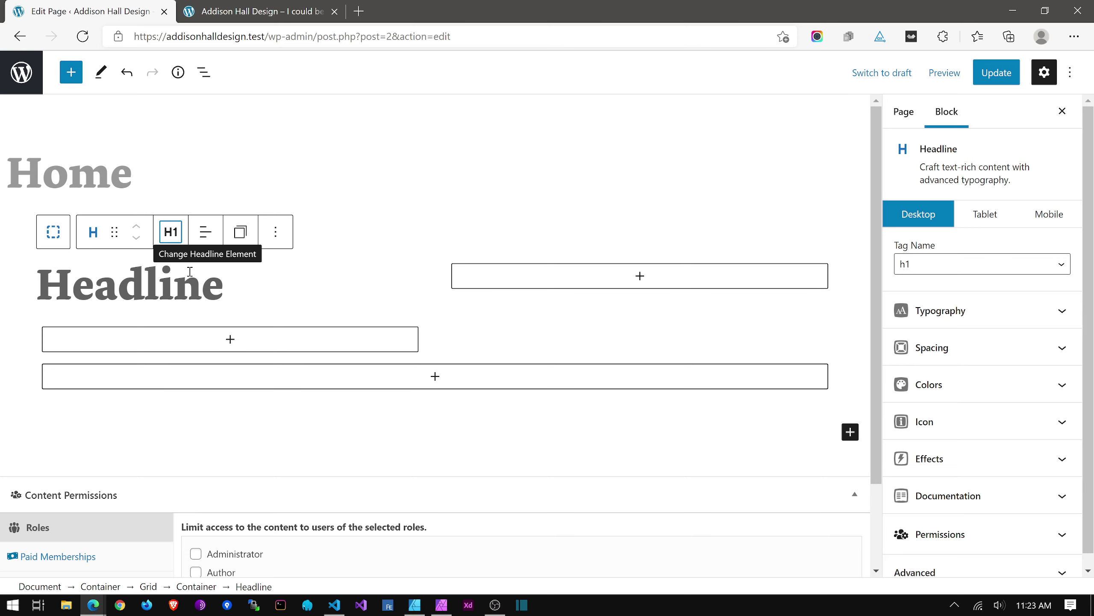
pyautogui.click(252, 291)
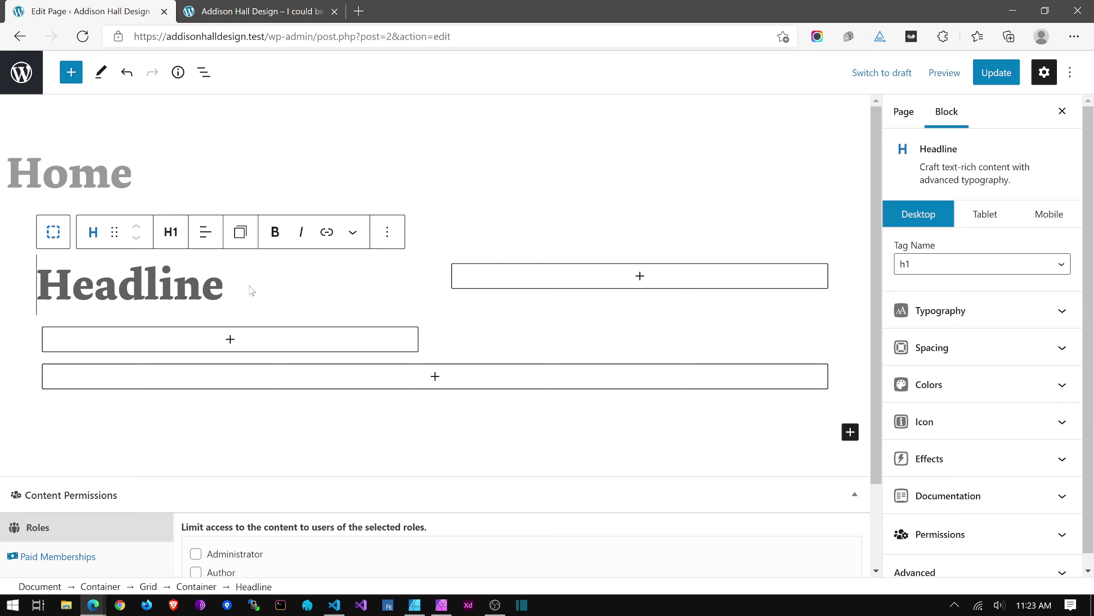
pyautogui.write('I make websites.')
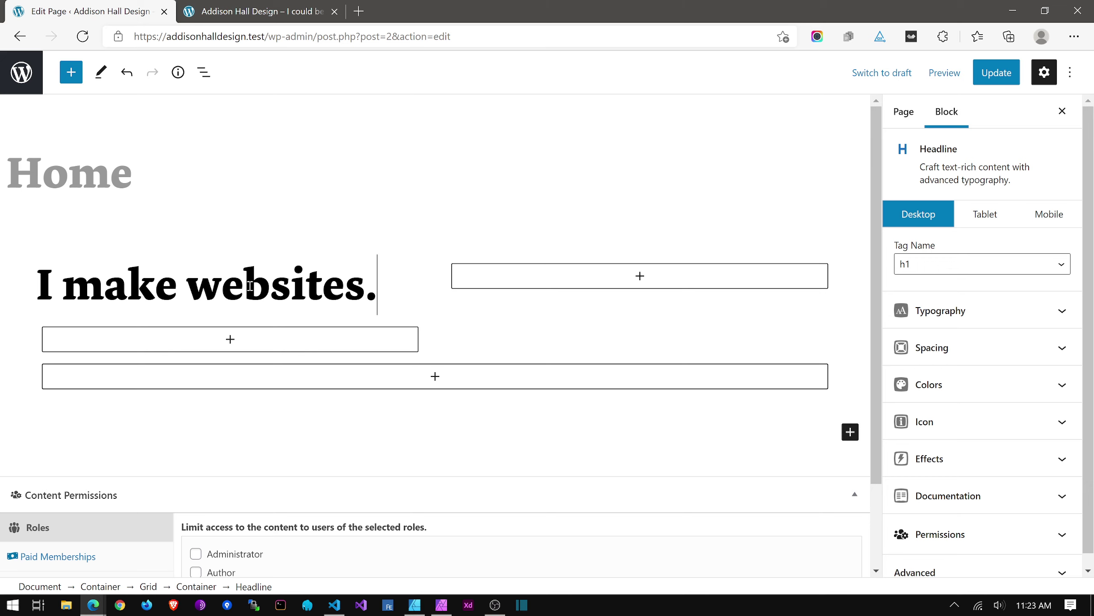
# Switch to Affinity Designer and copy the bold intro text starting "Addison Hall Design is a friendly, small, plainspoken web design studio".
pyautogui.hotkey('alt', 'Tab')
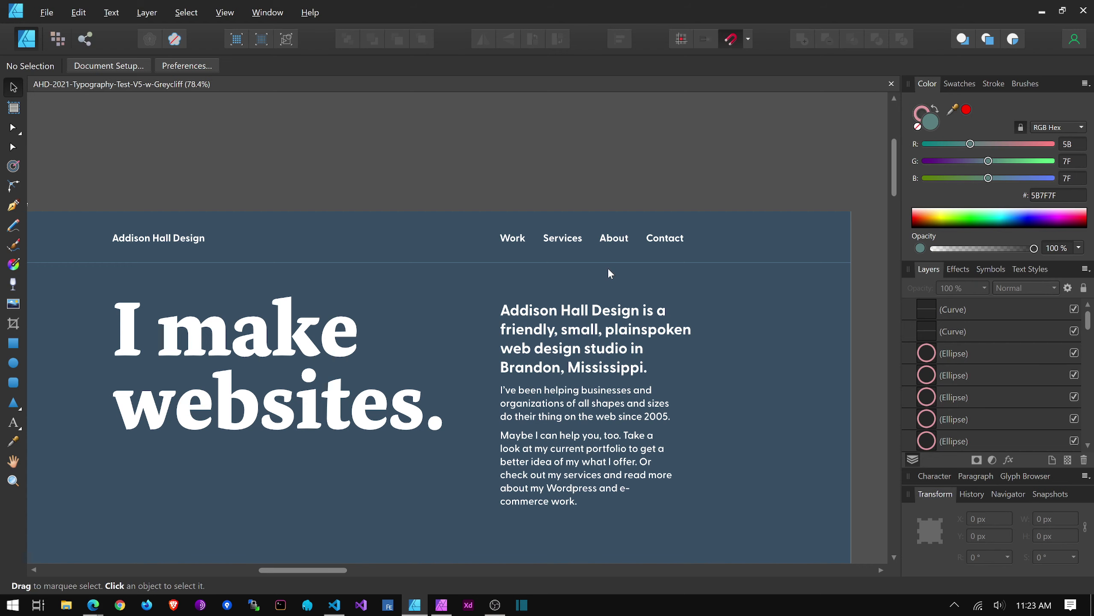
pyautogui.click(602, 337)
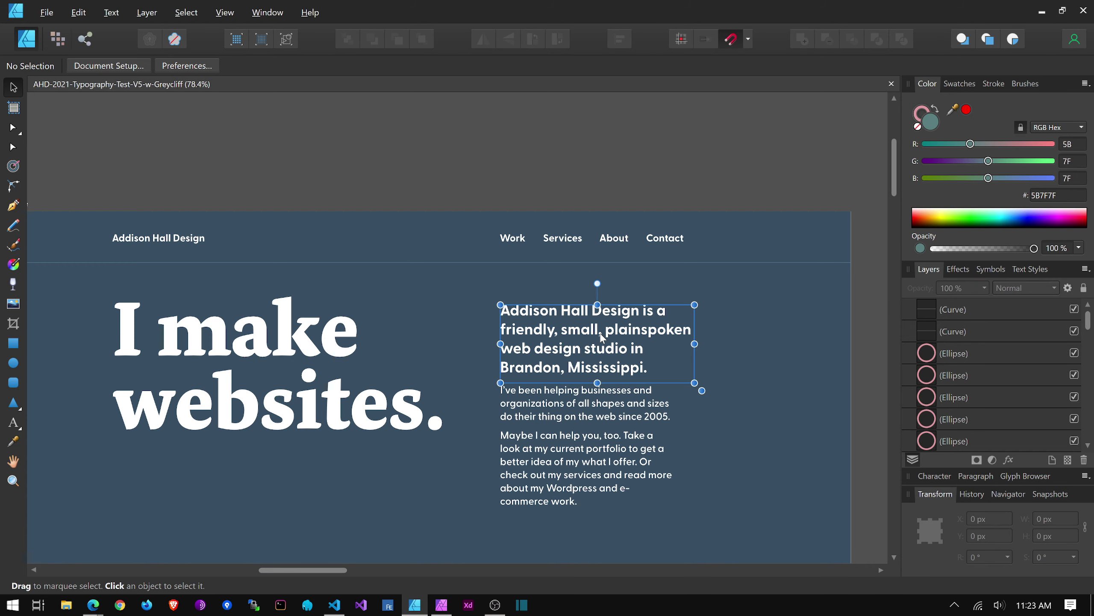
pyautogui.tripleClick(602, 337)
pyautogui.hotkey('ctrl', 'c')
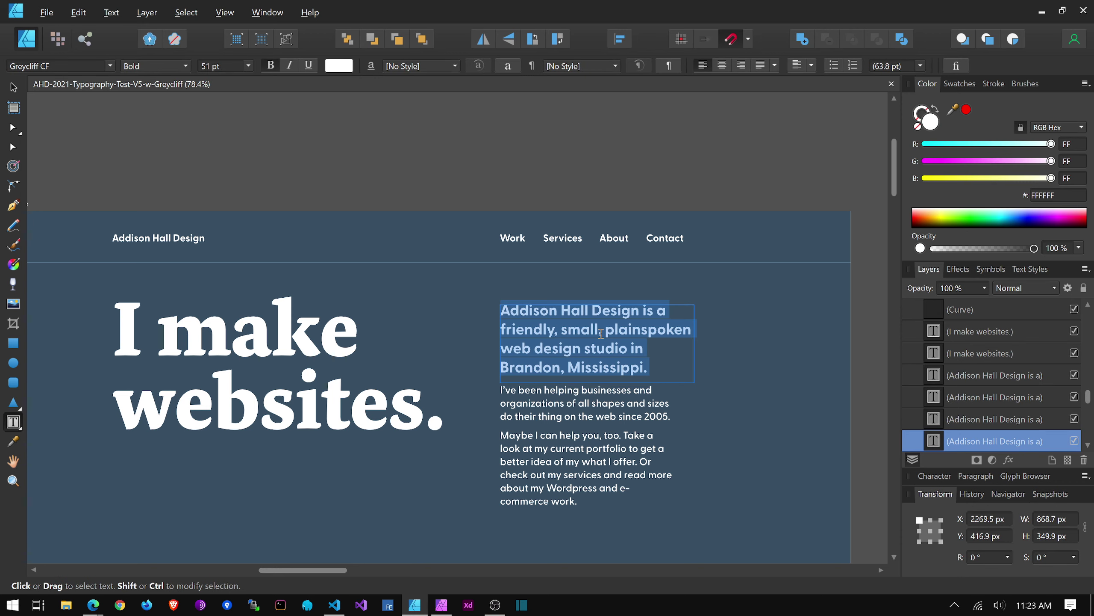
# Back in the WordPress editor, add a Headline block to the second grid column and paste the copied intro text into it.
pyautogui.hotkey('alt', 'Tab')
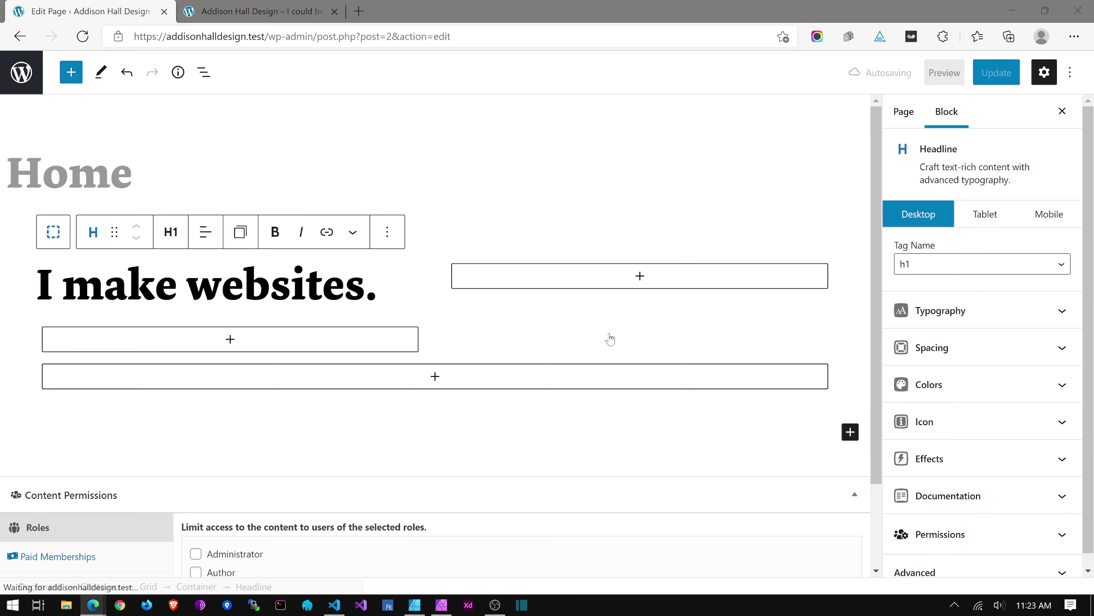
pyautogui.click(557, 276)
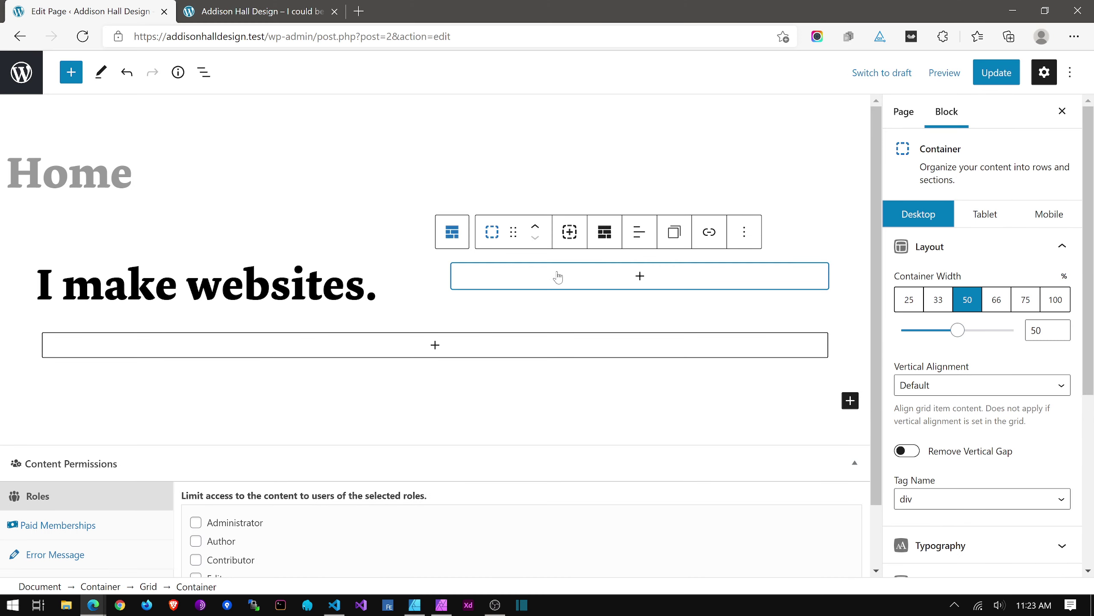
pyautogui.click(557, 276)
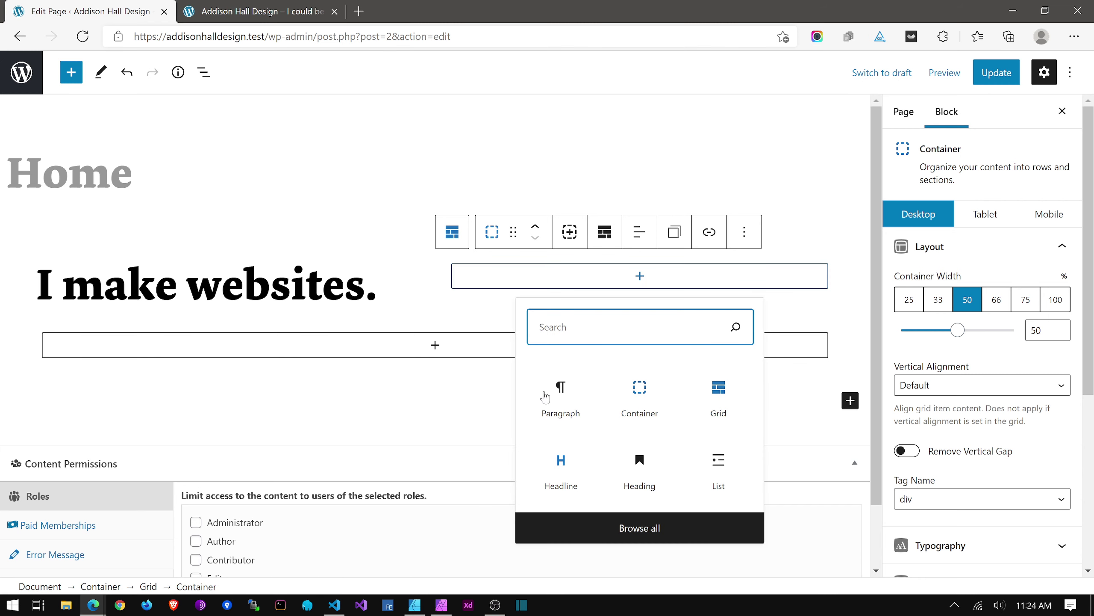
pyautogui.click(559, 465)
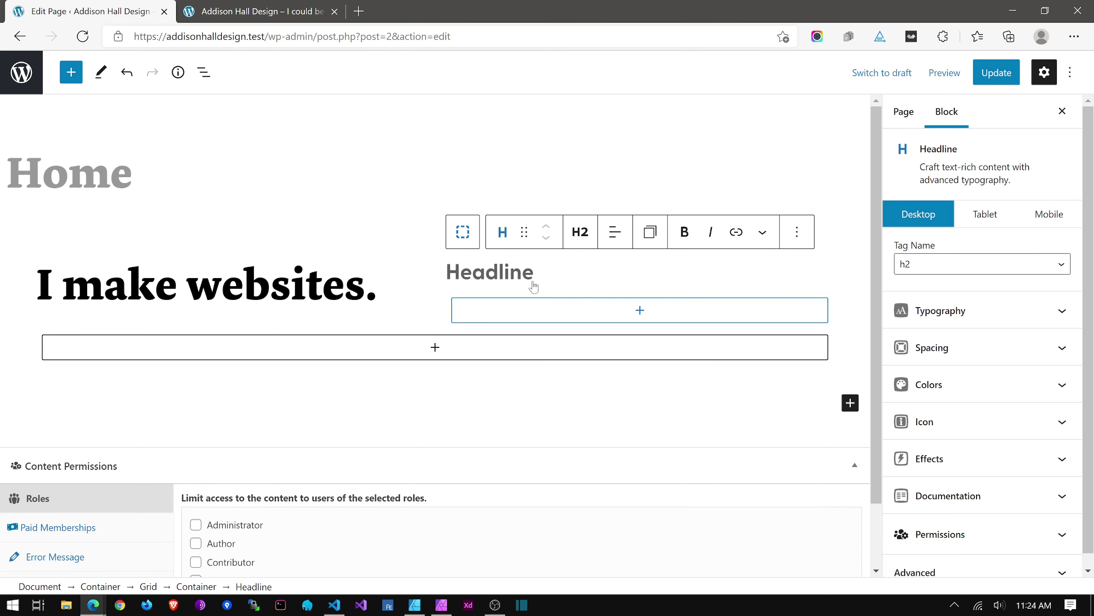
pyautogui.hotkey('ctrl', 'v')
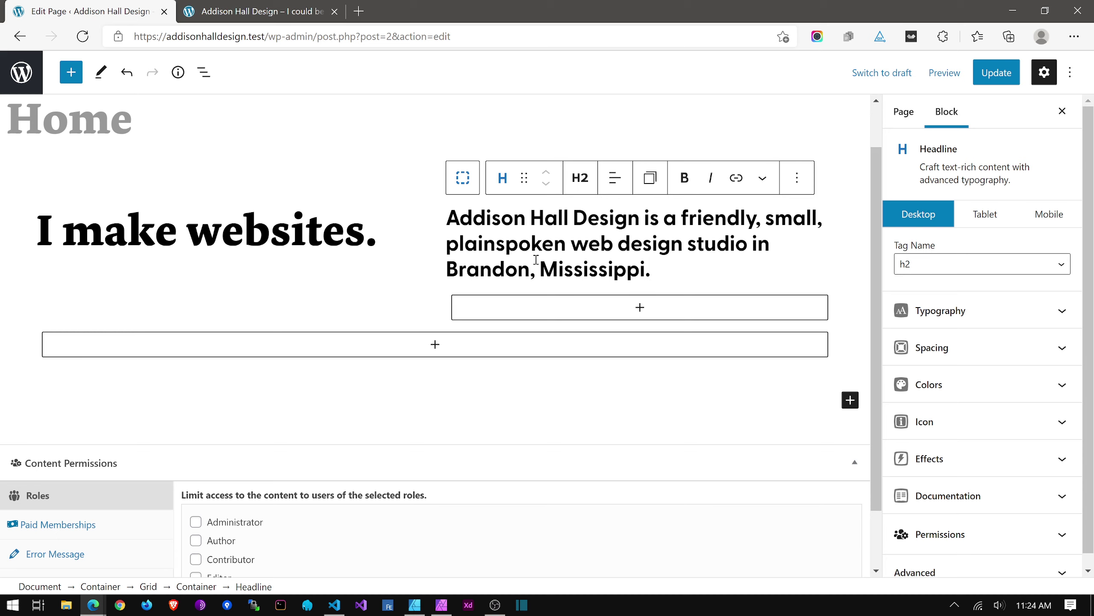
# Add a Paragraph block below the intro headline in the second grid column.
pyautogui.click(618, 317)
pyautogui.click(617, 317)
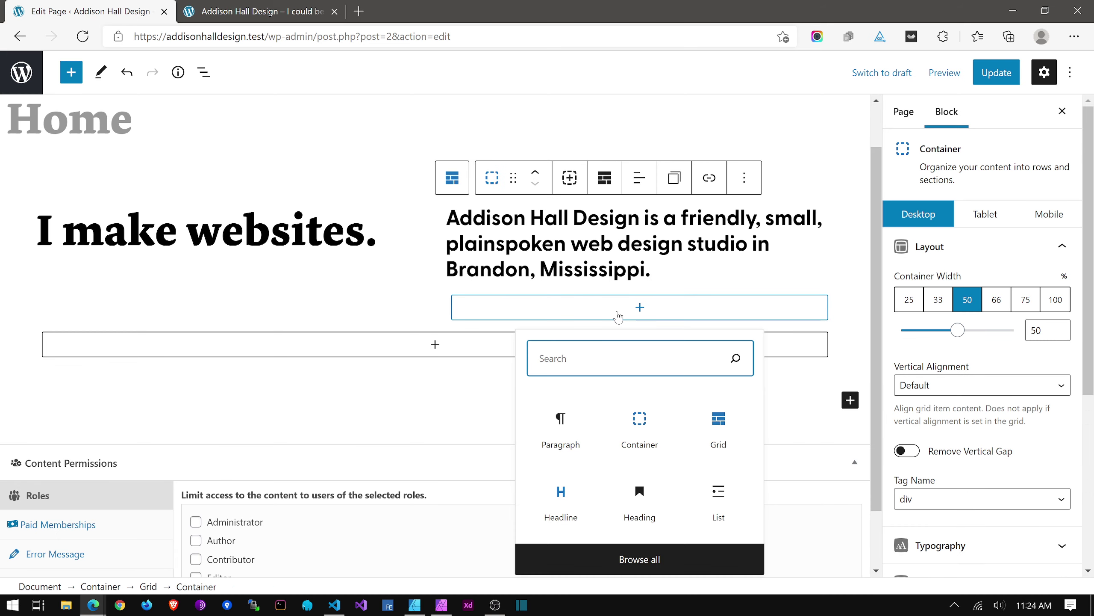
pyautogui.click(558, 436)
pyautogui.scroll(-1, 603, 355)
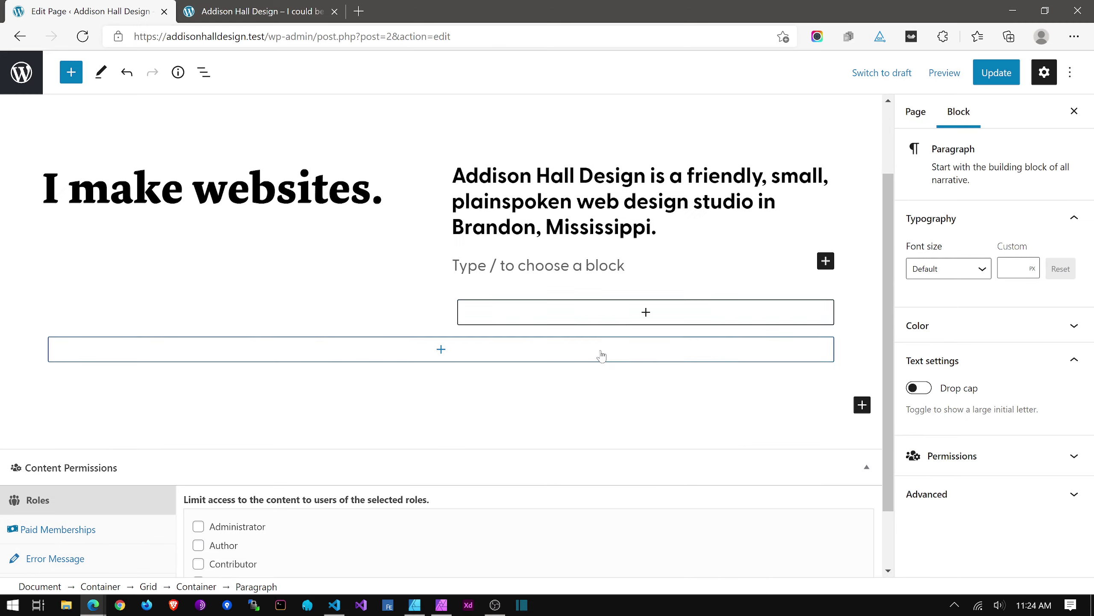
# Copy the body text starting "I've been helping businesses" from the Affinity Designer mockup and paste it into the WordPress Paragraph block.
pyautogui.hotkey('alt', 'Tab')
pyautogui.click(612, 491)
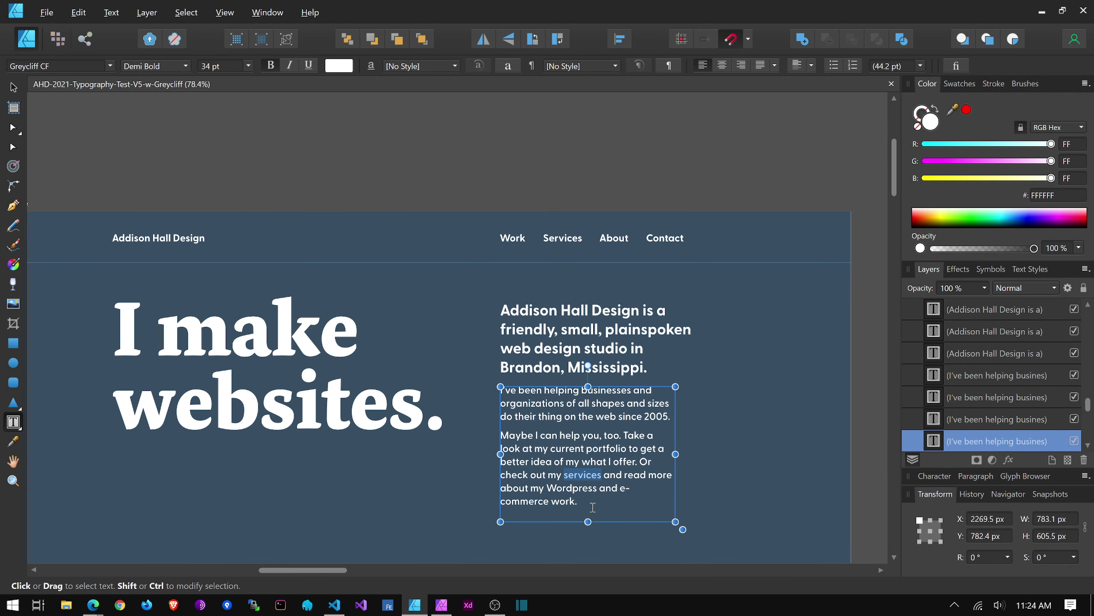
pyautogui.moveTo(516, 422); pyautogui.dragTo(498, 390)
pyautogui.hotkey('ctrl', 'c')
pyautogui.press('Escape')
pyautogui.hotkey('alt', 'Tab')
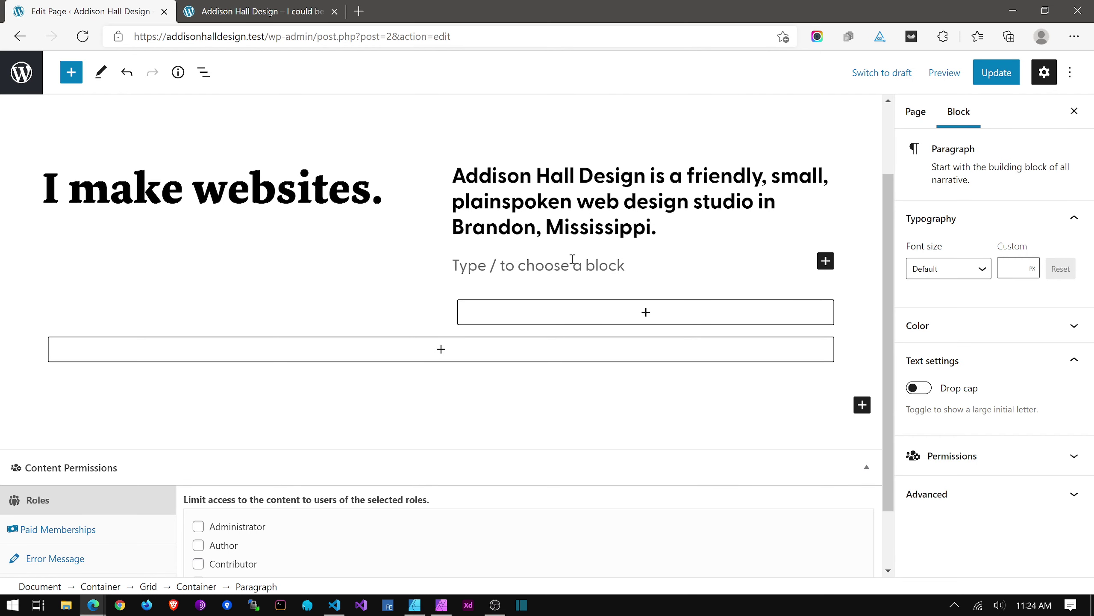
pyautogui.hotkey('ctrl', 'v')
pyautogui.scroll(5, 381, 430)
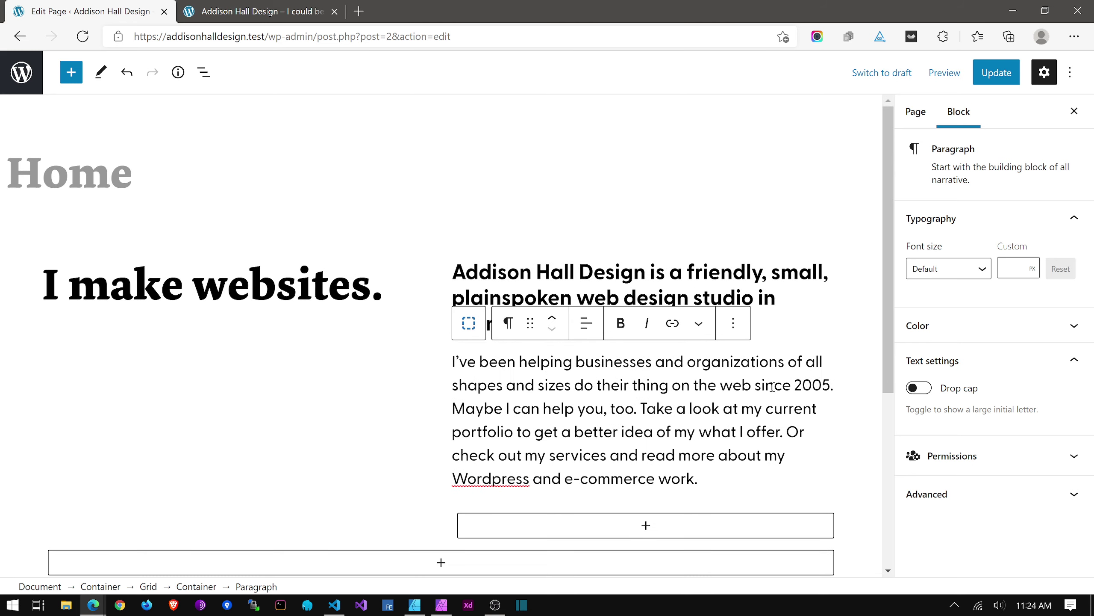
# Split the pasted body text into two paragraphs before "Maybe I can help you, too." and update the page.
pyautogui.hotkey('alt', 'Tab')
pyautogui.hotkey('alt', 'Tab')
pyautogui.click(457, 408)
pyautogui.press('BackSpace')
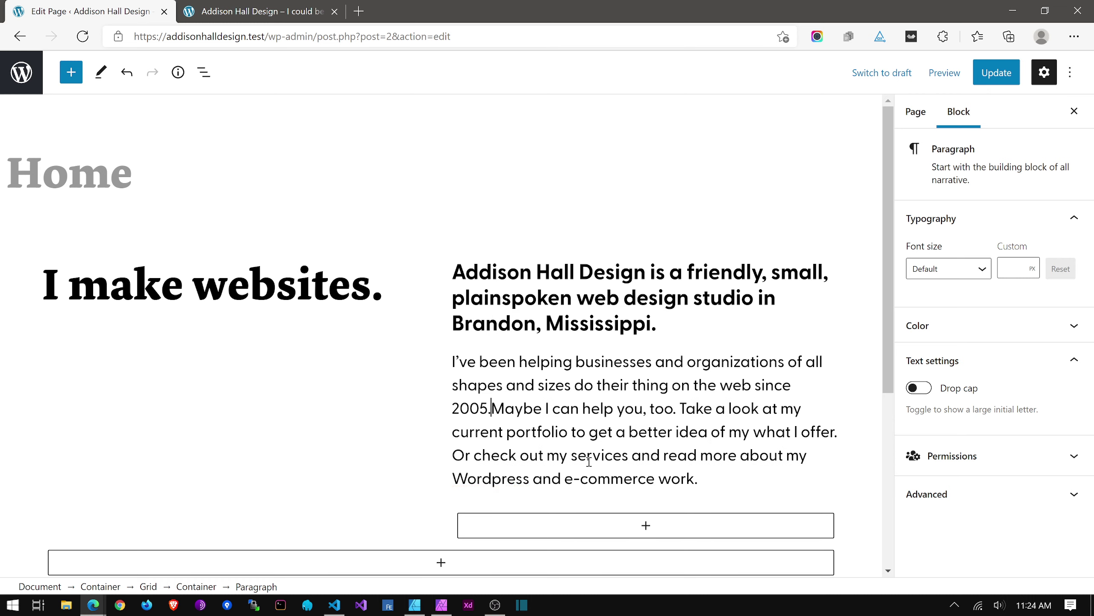
pyautogui.press('Return')
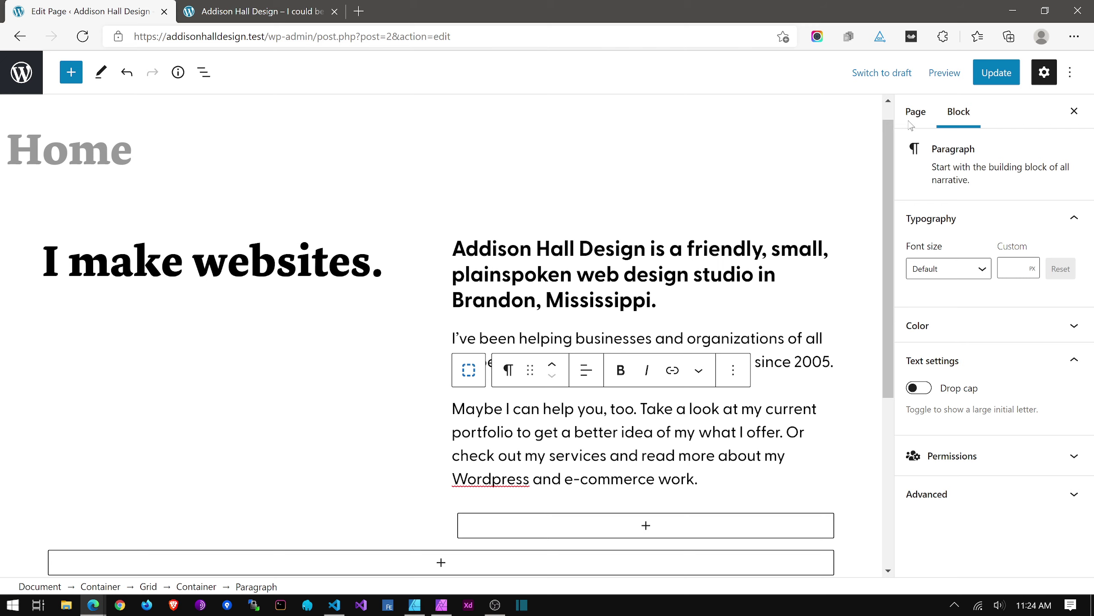
pyautogui.click(989, 73)
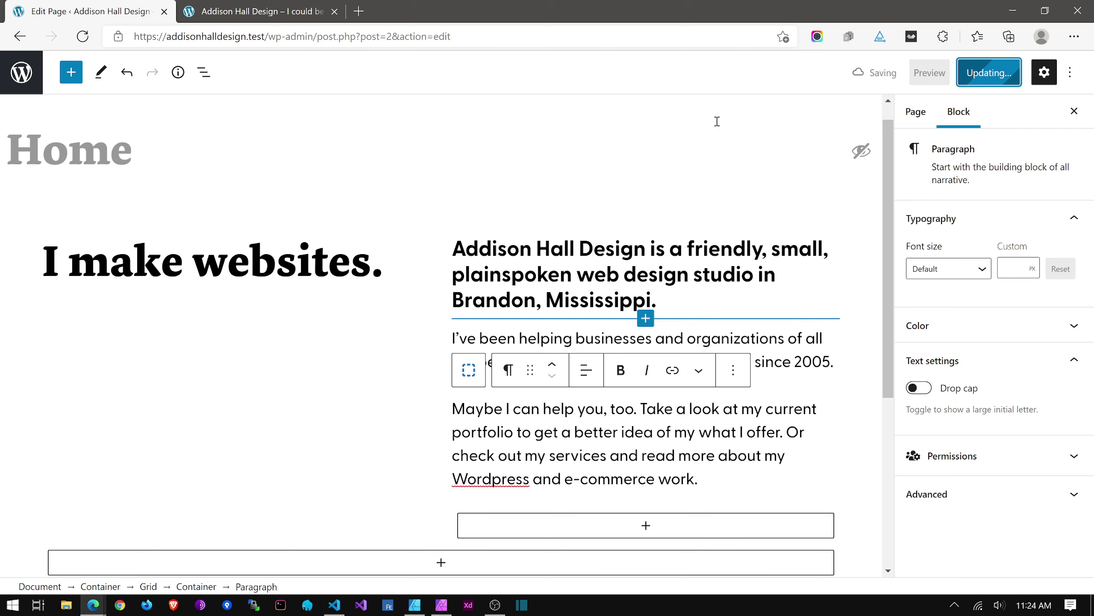
# Examine the hero section in the Affinity Designer mockup and compare it with the reloaded live homepage in the browser.
pyautogui.hotkey('alt', 'Tab')
pyautogui.scroll(-3, 376, 393)
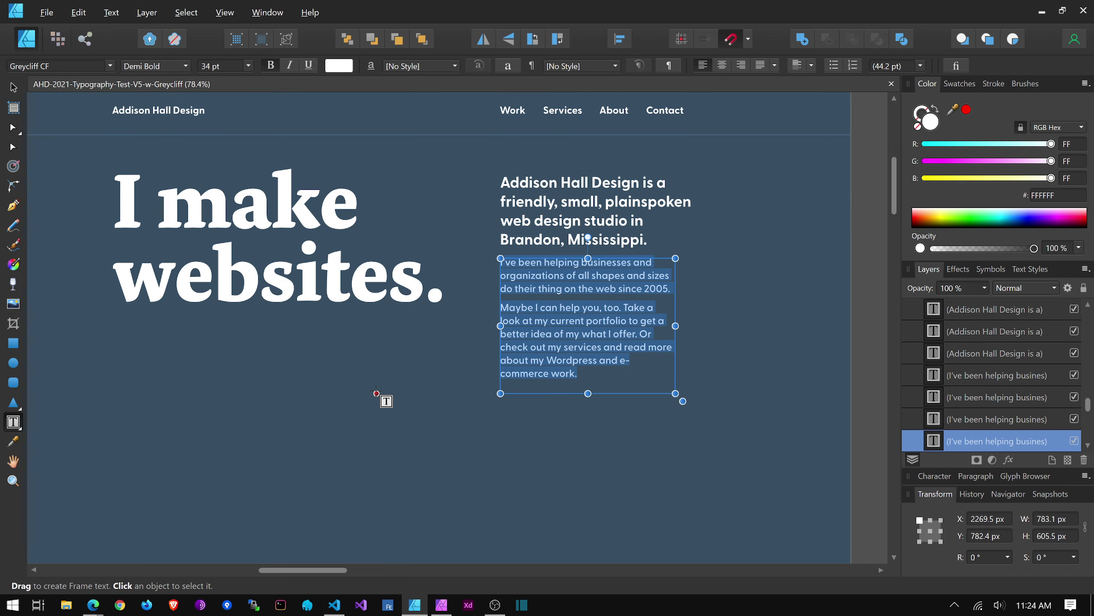
pyautogui.scroll(-10, 377, 392)
pyautogui.scroll(7, 376, 390)
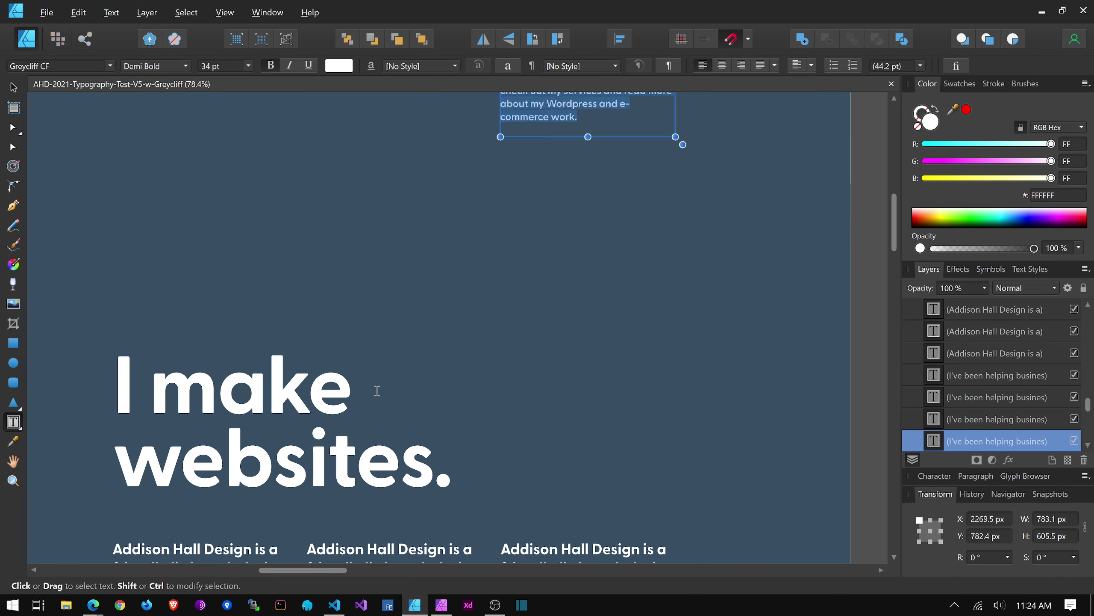
pyautogui.scroll(4, 376, 393)
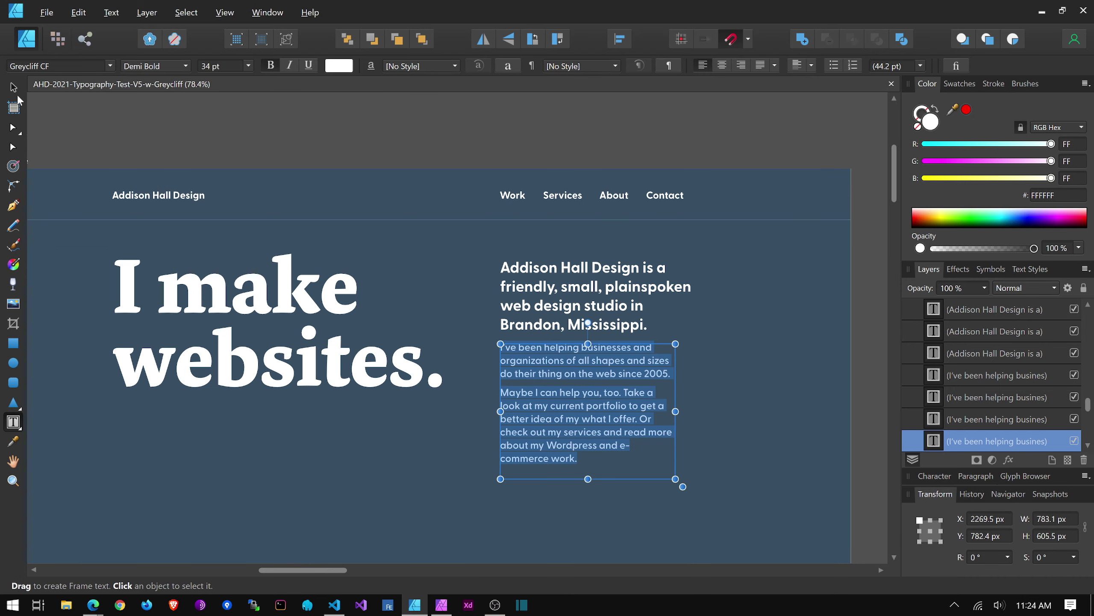
pyautogui.press('Escape')
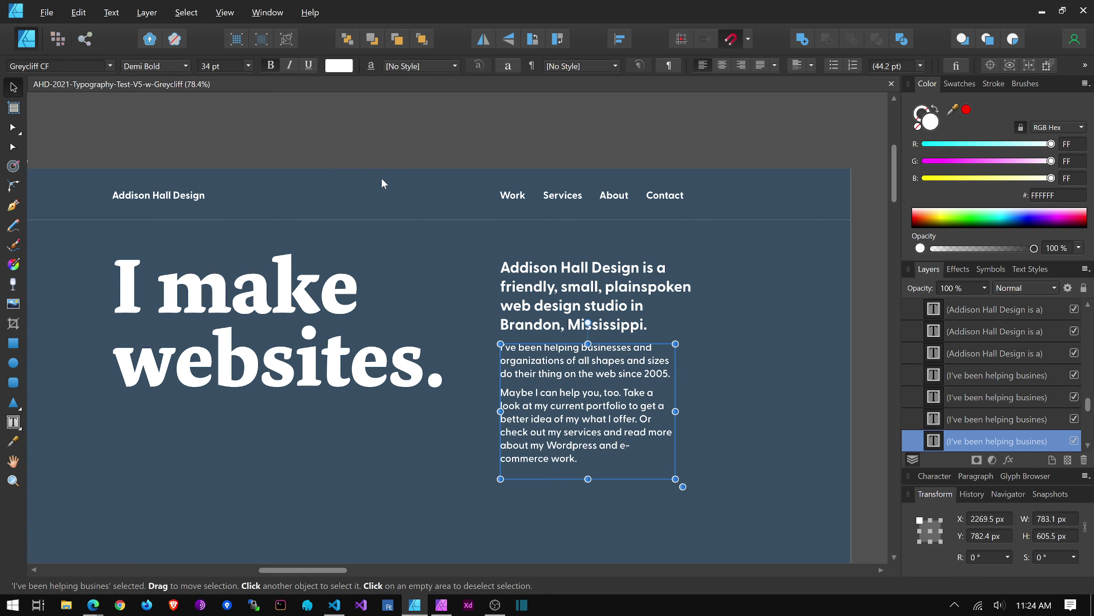
pyautogui.hotkey('alt', 'Tab')
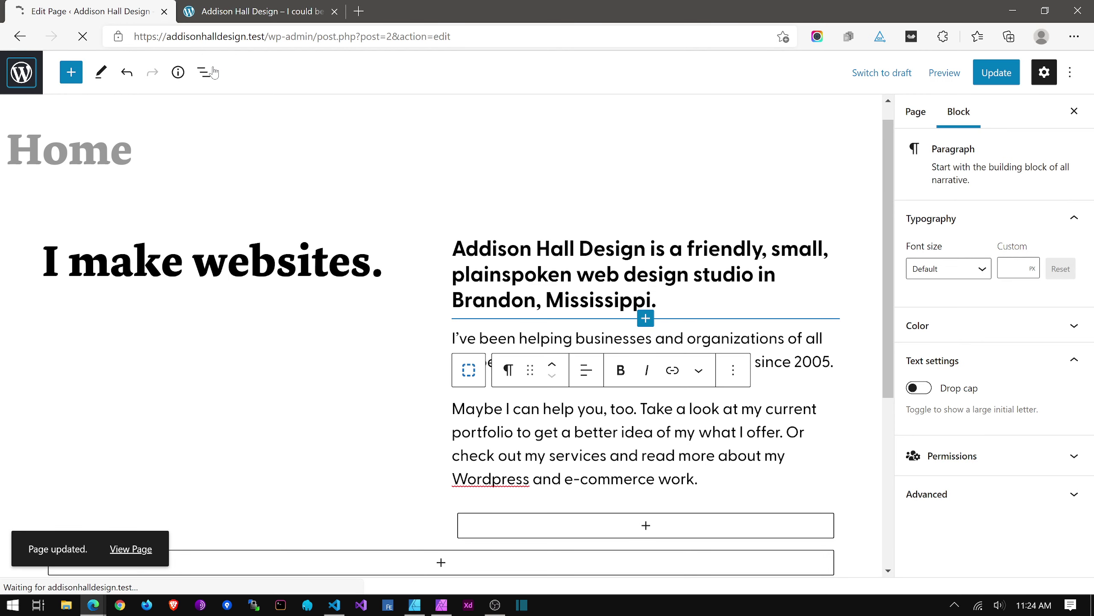
pyautogui.click(207, 11)
pyautogui.hotkey('ctrl', 'r')
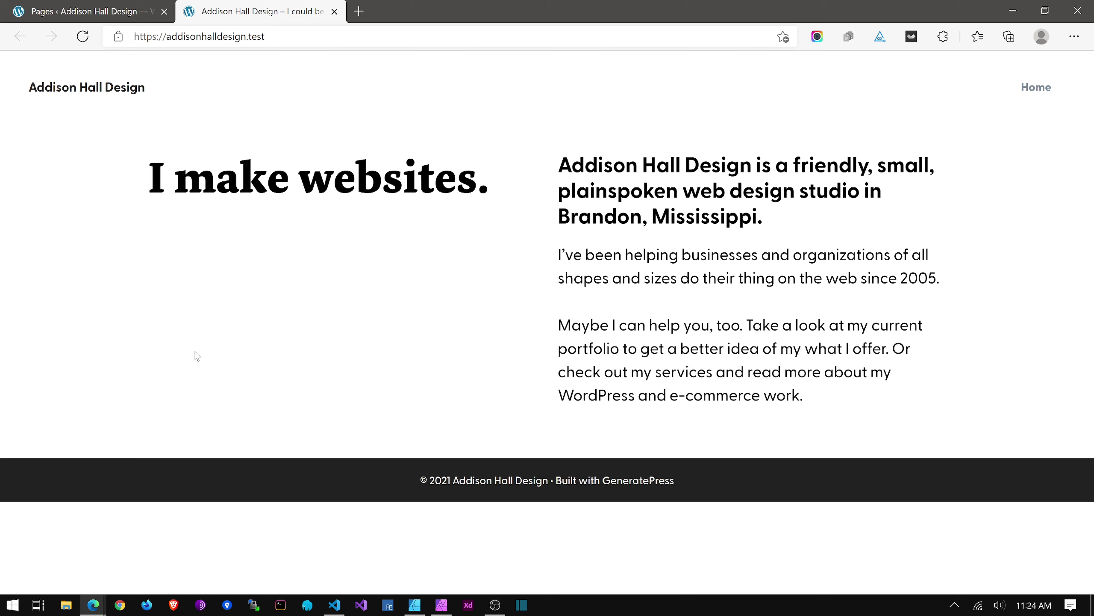
# Return to the WordPress admin and open the theme Customizer.
pyautogui.click(93, 11)
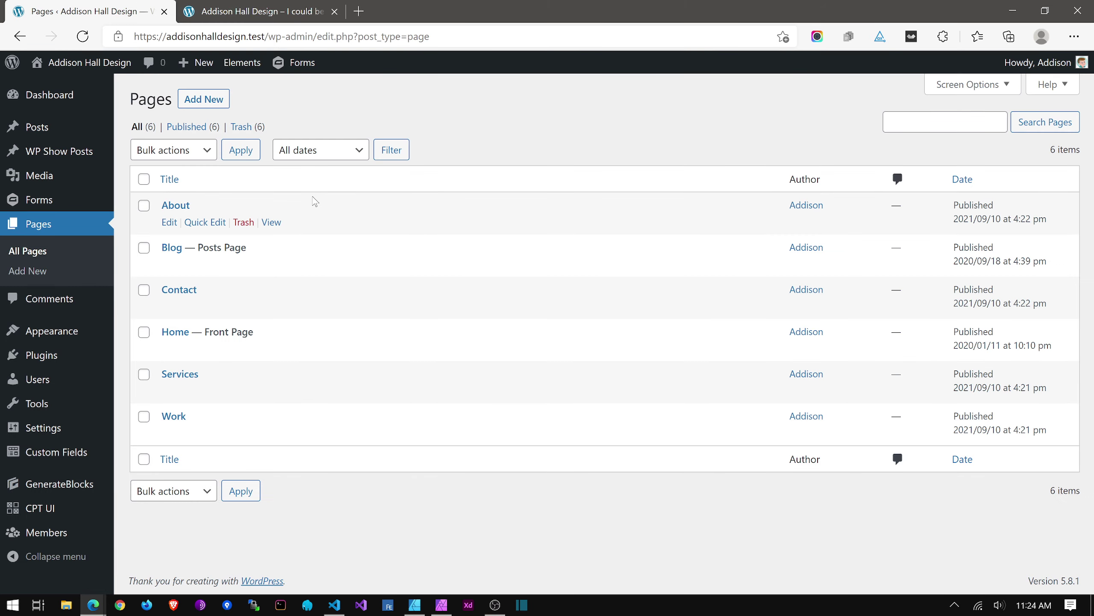
pyautogui.moveTo(2, 129)
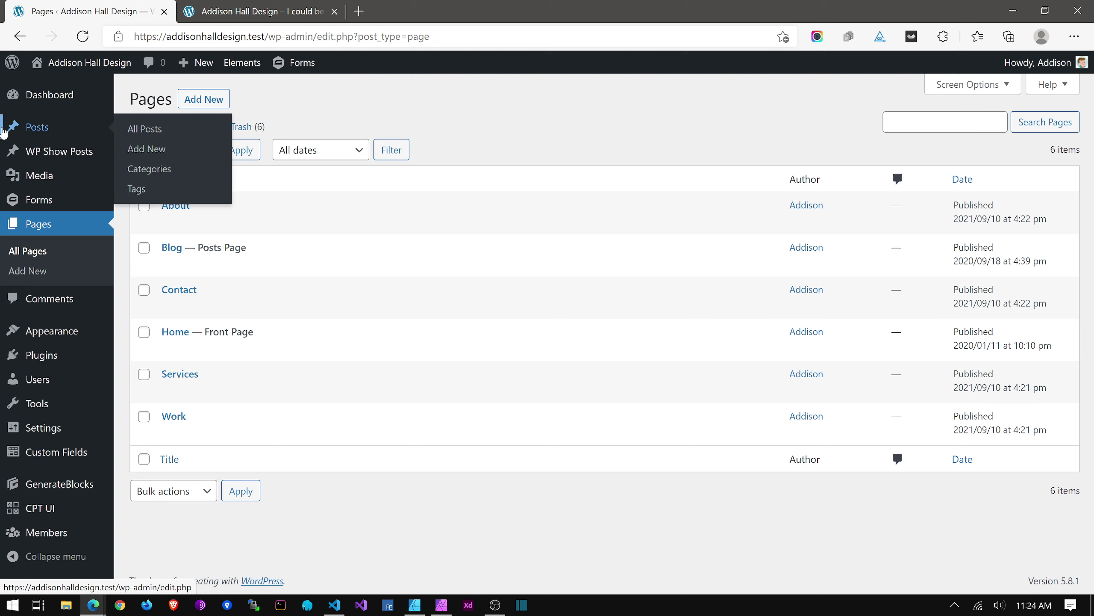
pyautogui.moveTo(65, 335)
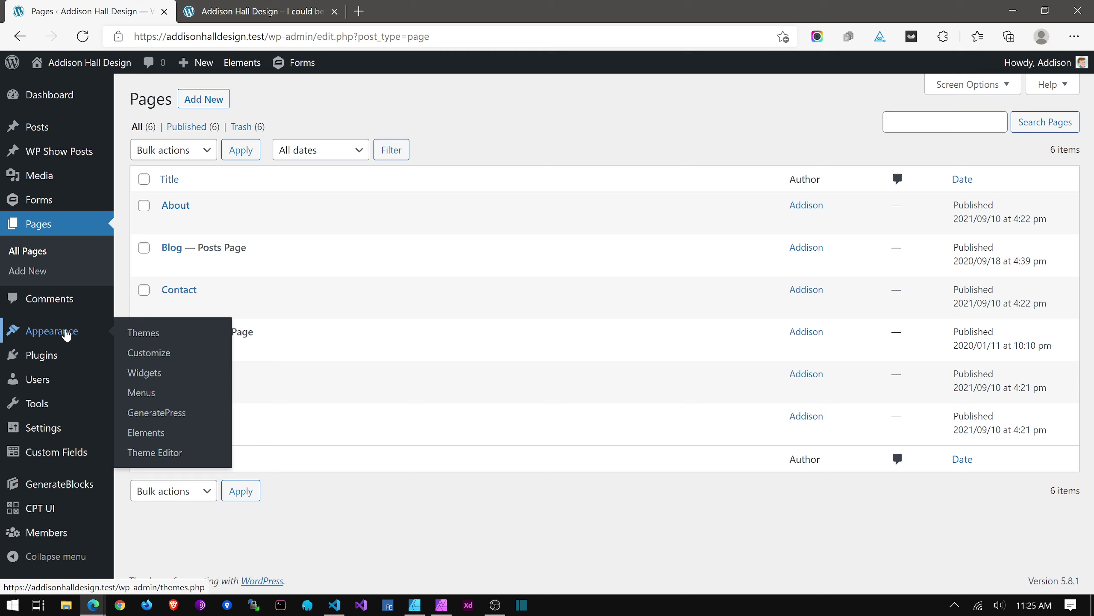
pyautogui.click(143, 355)
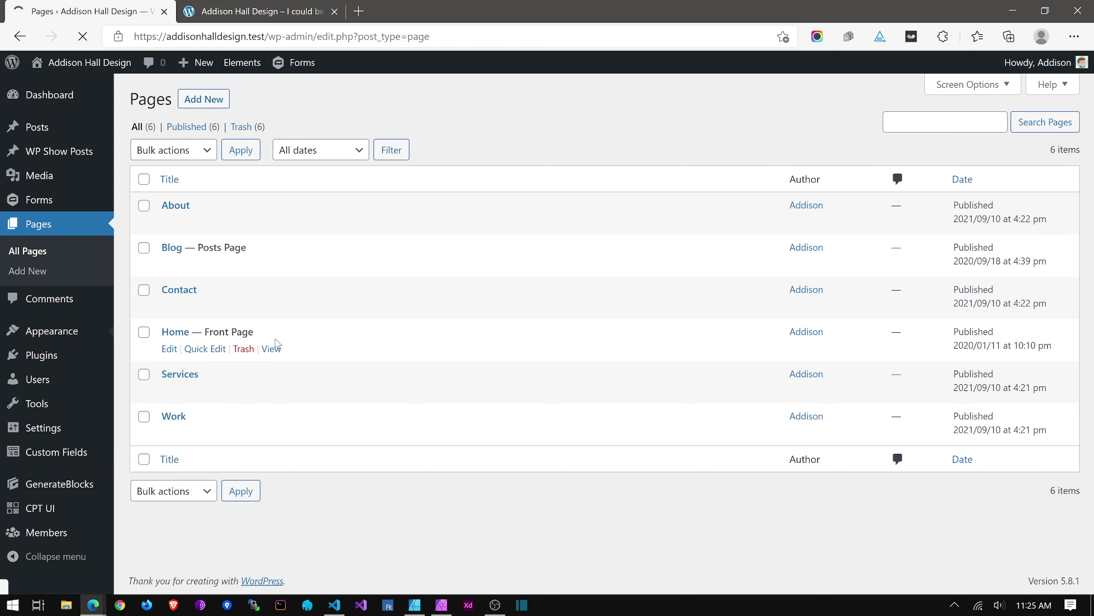
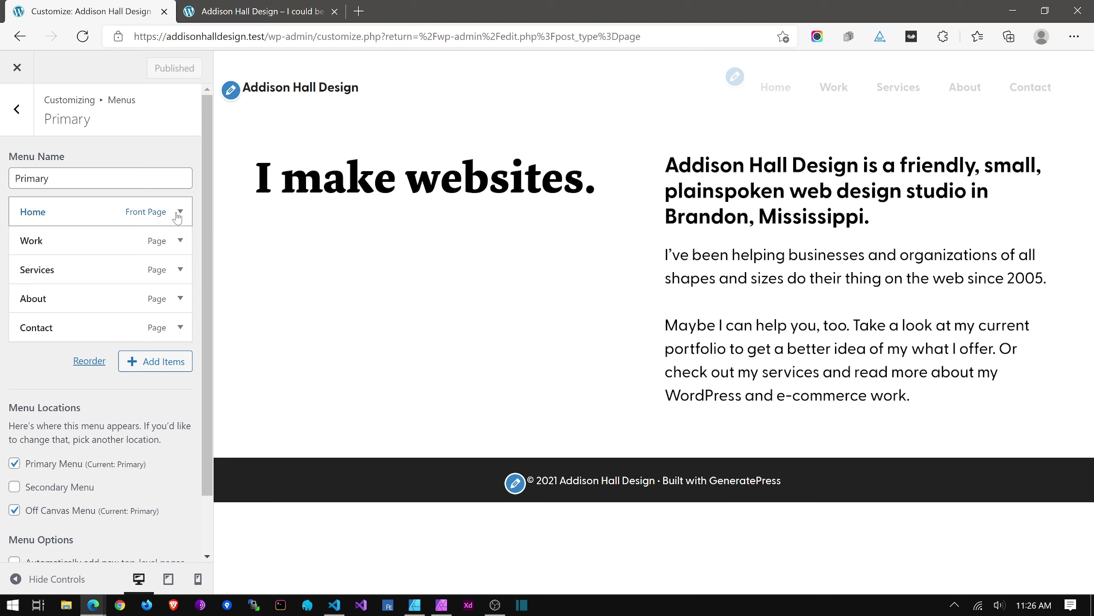
# Remove the Home item from the Primary menu and return to the main Customizer sections.
pyautogui.click(180, 211)
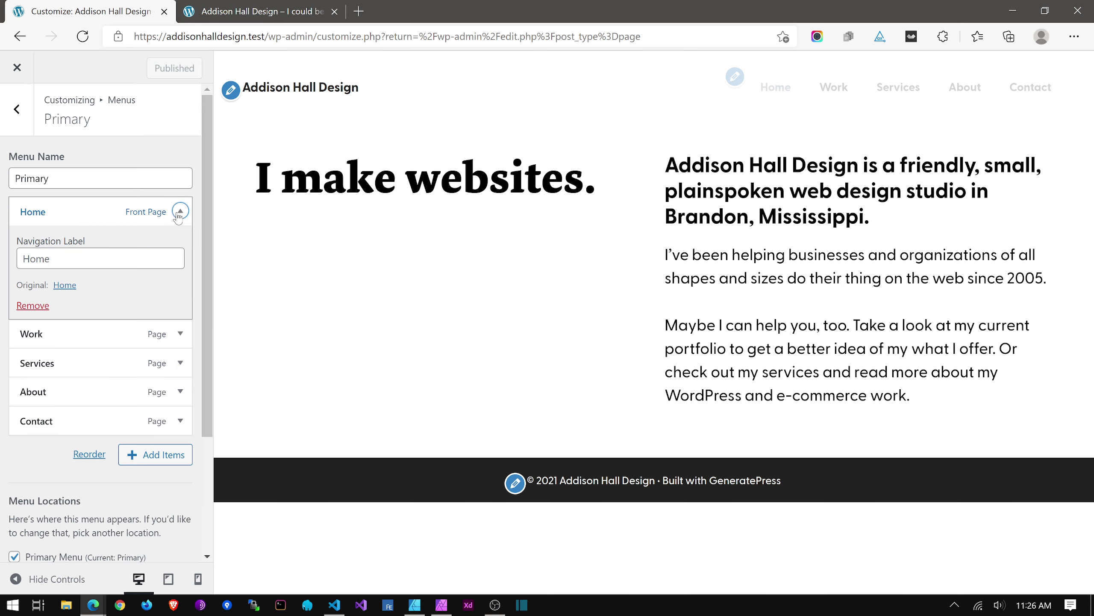
pyautogui.click(42, 306)
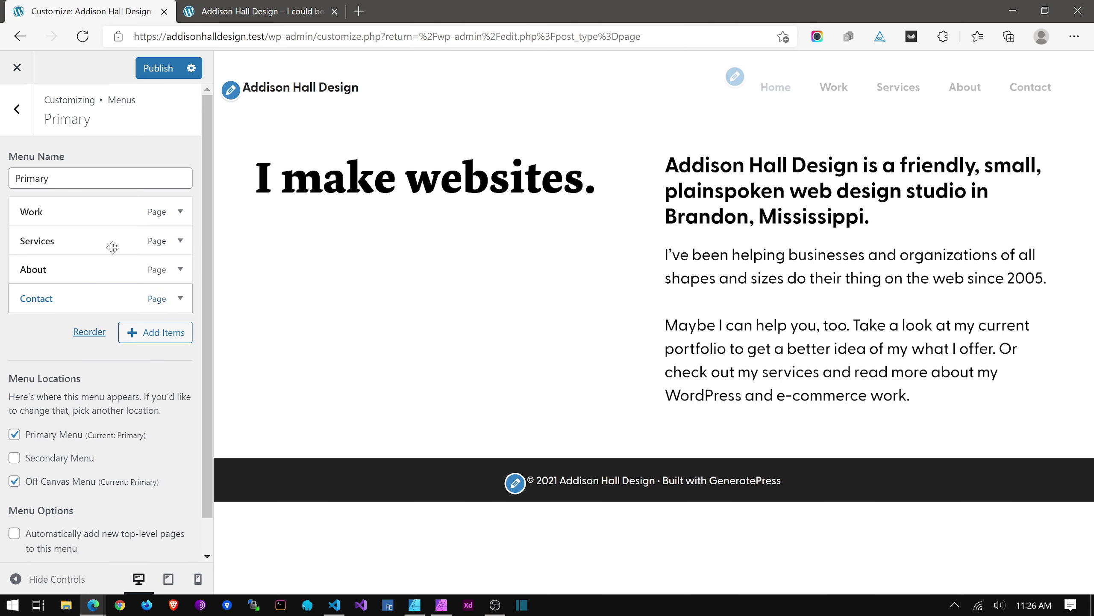
pyautogui.click(17, 110)
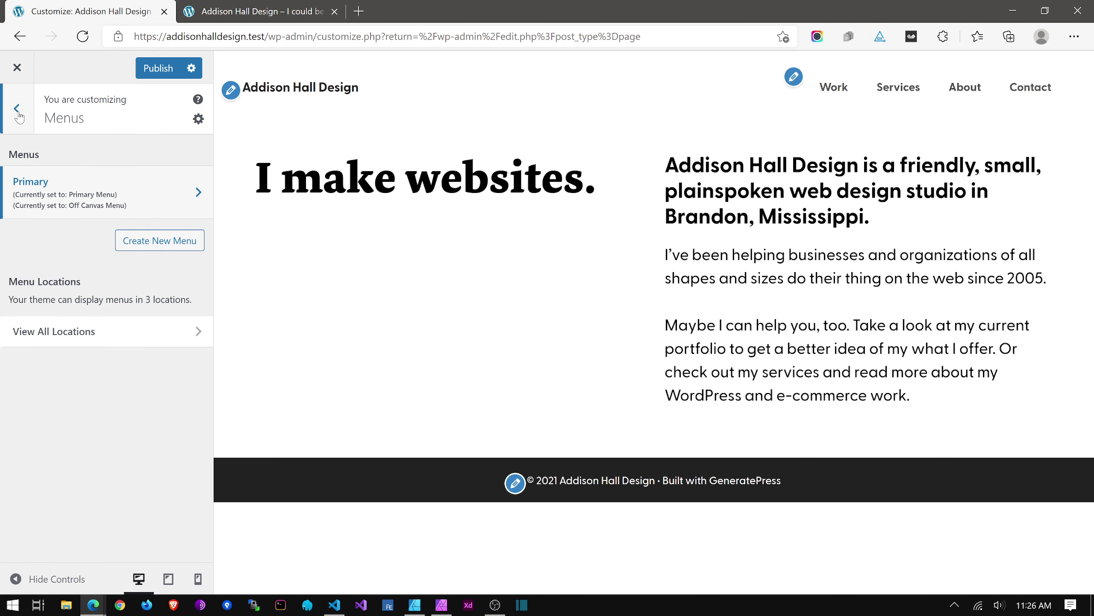
pyautogui.click(18, 113)
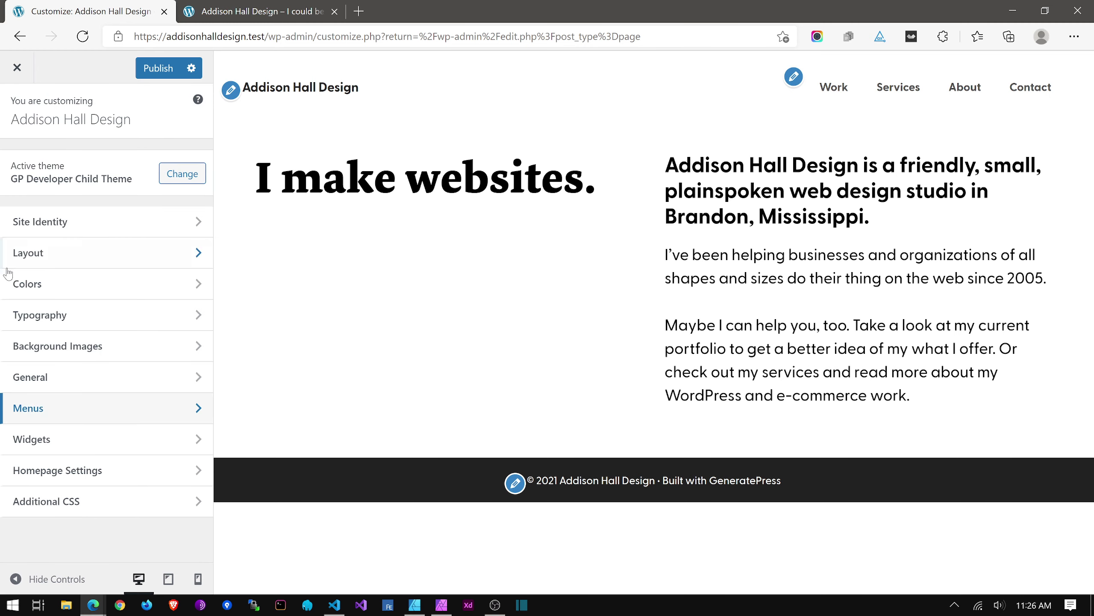
# Check the container layout settings, then set the header layout's Inner Header Width to Contained.
pyautogui.click(25, 253)
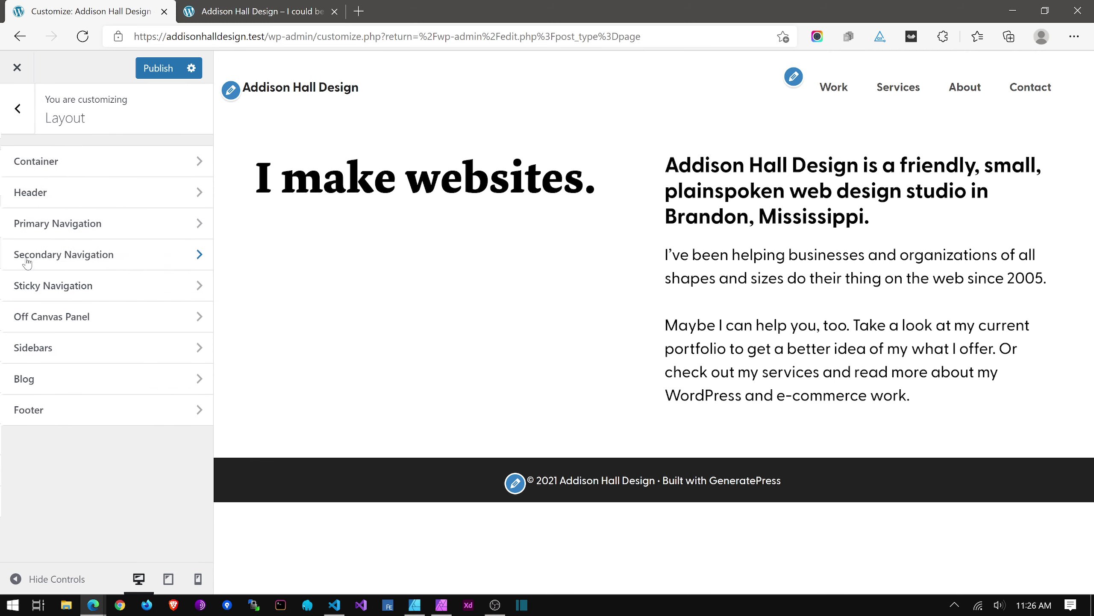
pyautogui.click(46, 160)
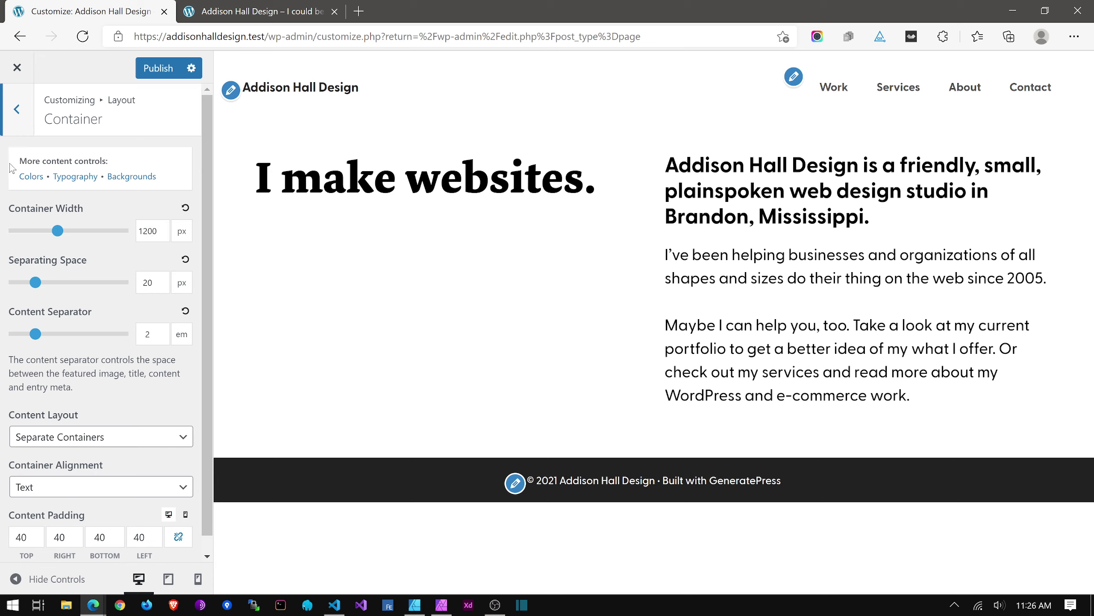
pyautogui.scroll(-1, 56, 302)
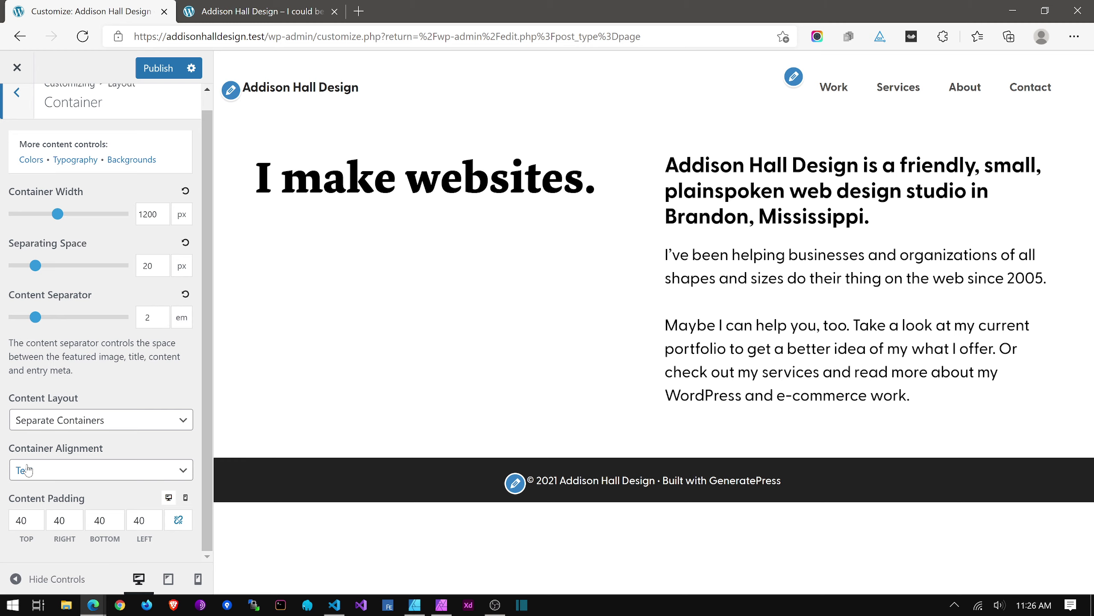
pyautogui.click(28, 103)
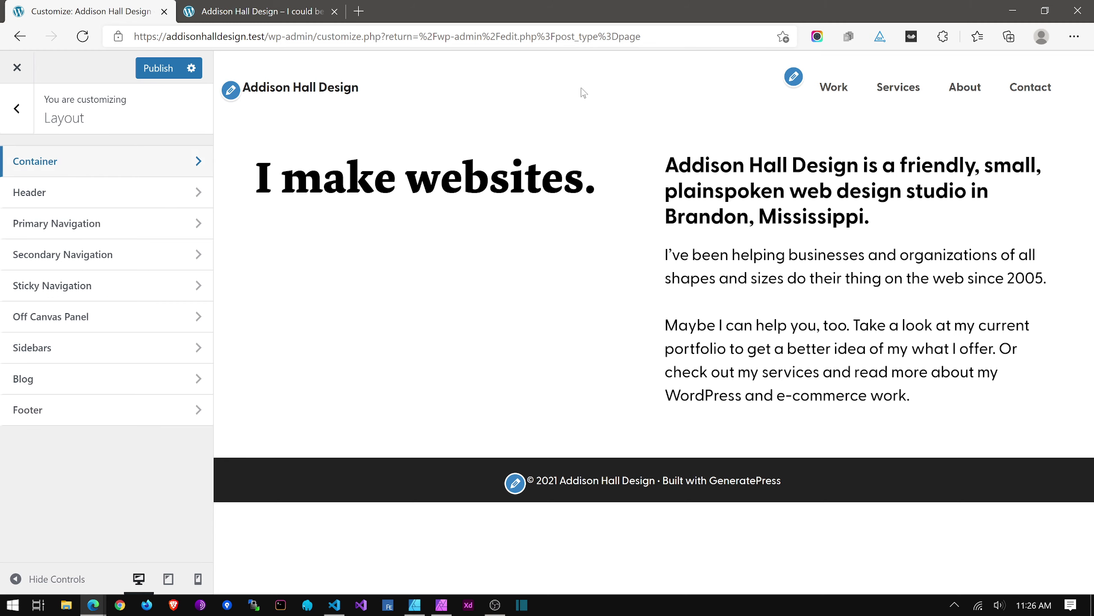
pyautogui.click(60, 204)
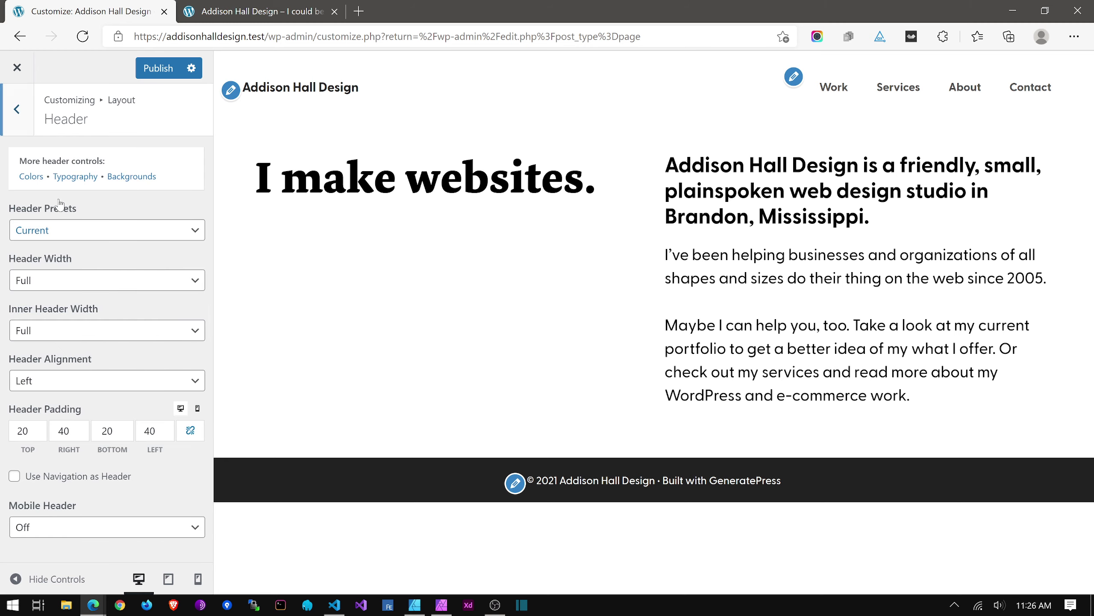
pyautogui.click(40, 339)
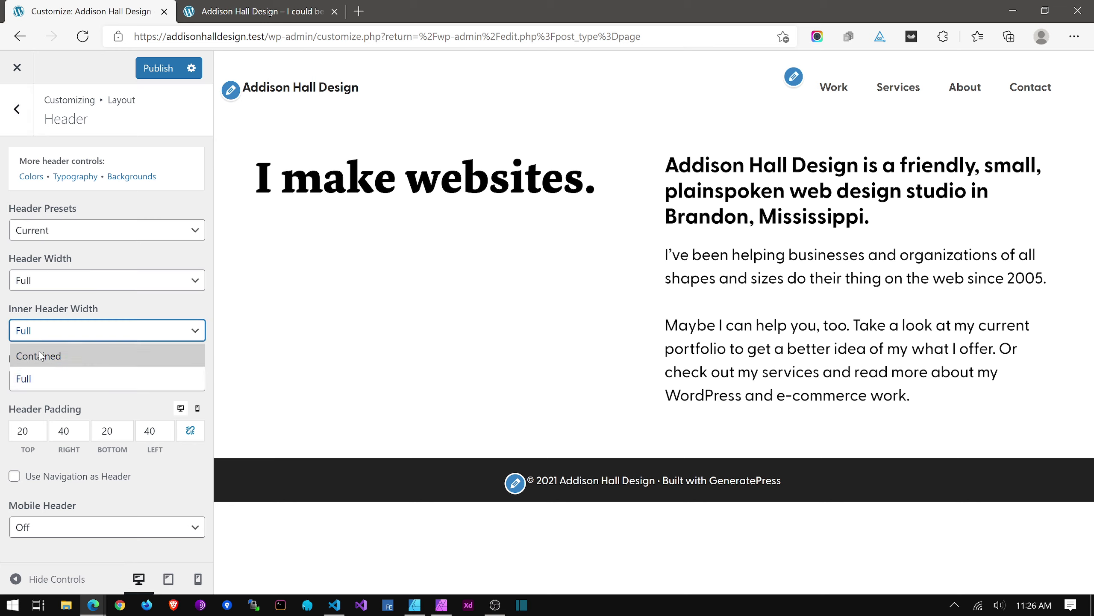
pyautogui.click(39, 356)
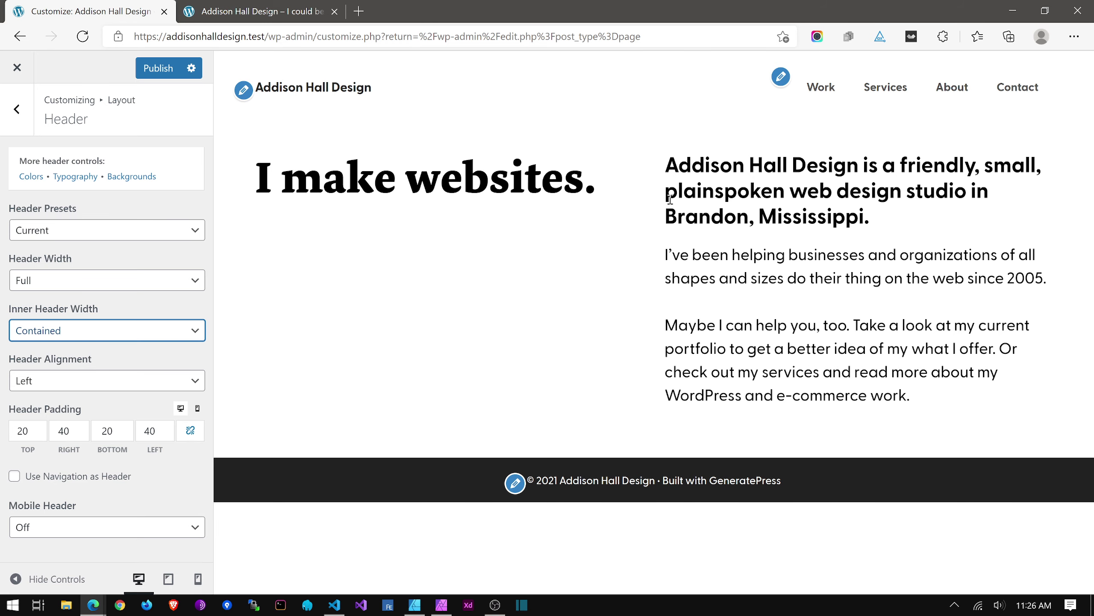
# Publish the header layout change and reload the live homepage to check the header against the Customizer preview.
pyautogui.hotkey('ctrl', 'Tab')
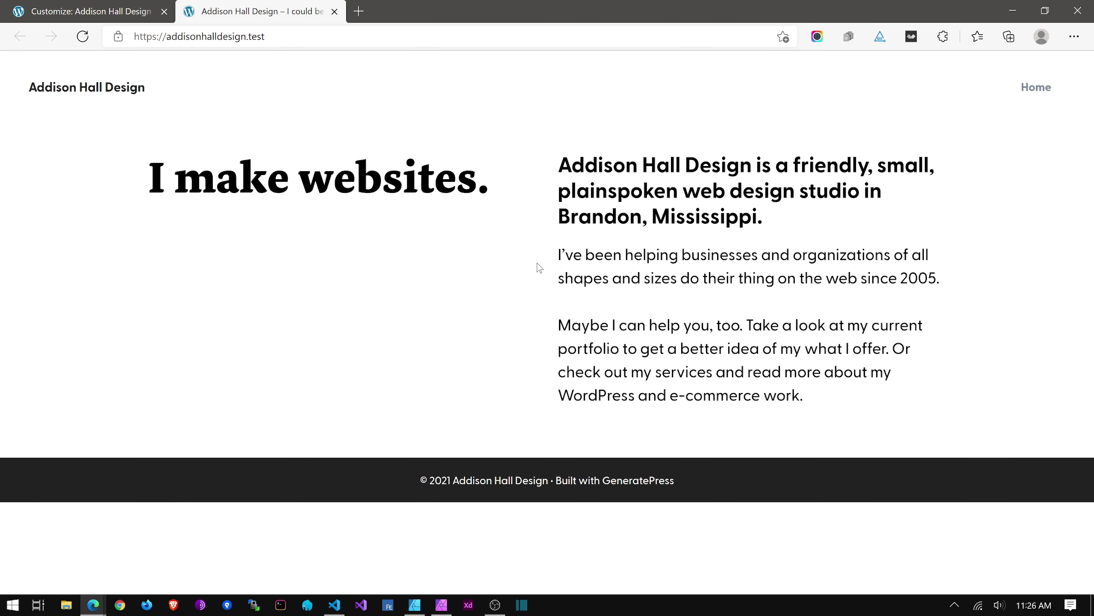
pyautogui.hotkey('ctrl', 'Tab')
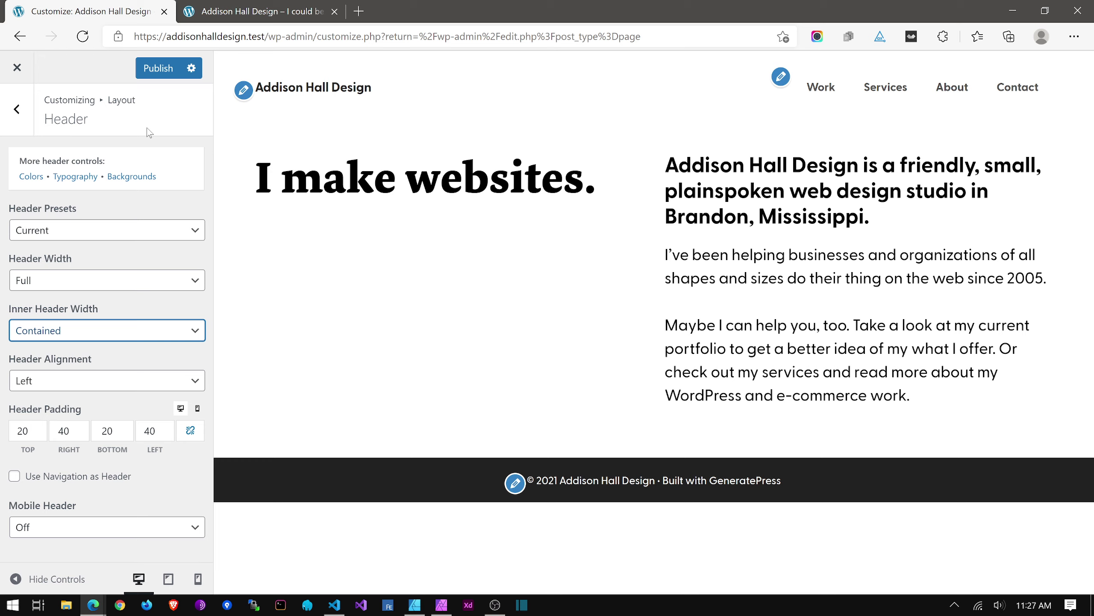
pyautogui.hotkey('ctrl', 's')
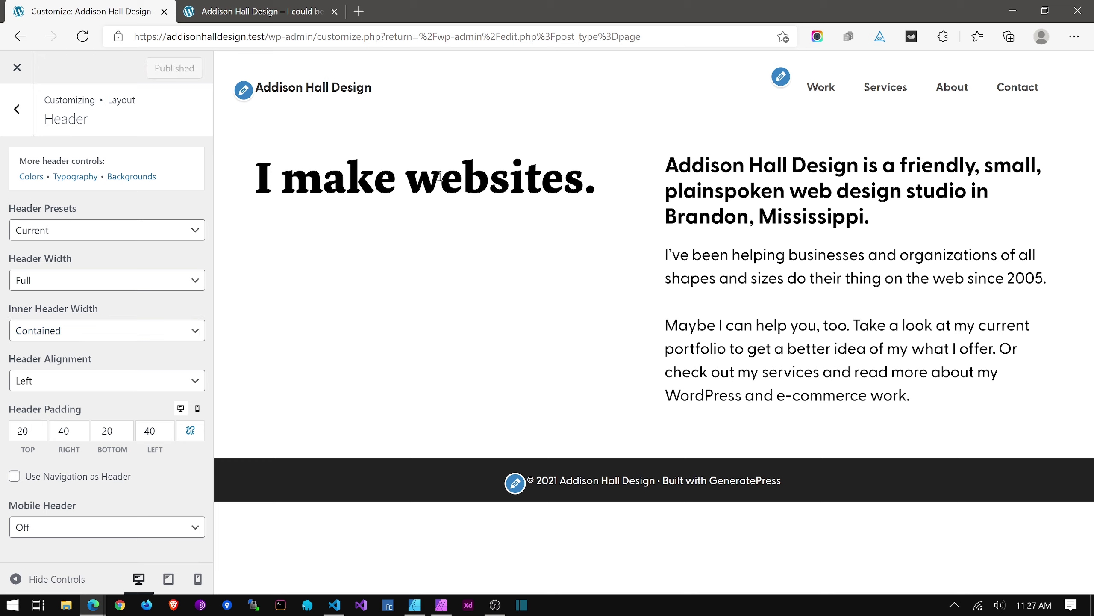
pyautogui.click(302, 16)
pyautogui.click(83, 37)
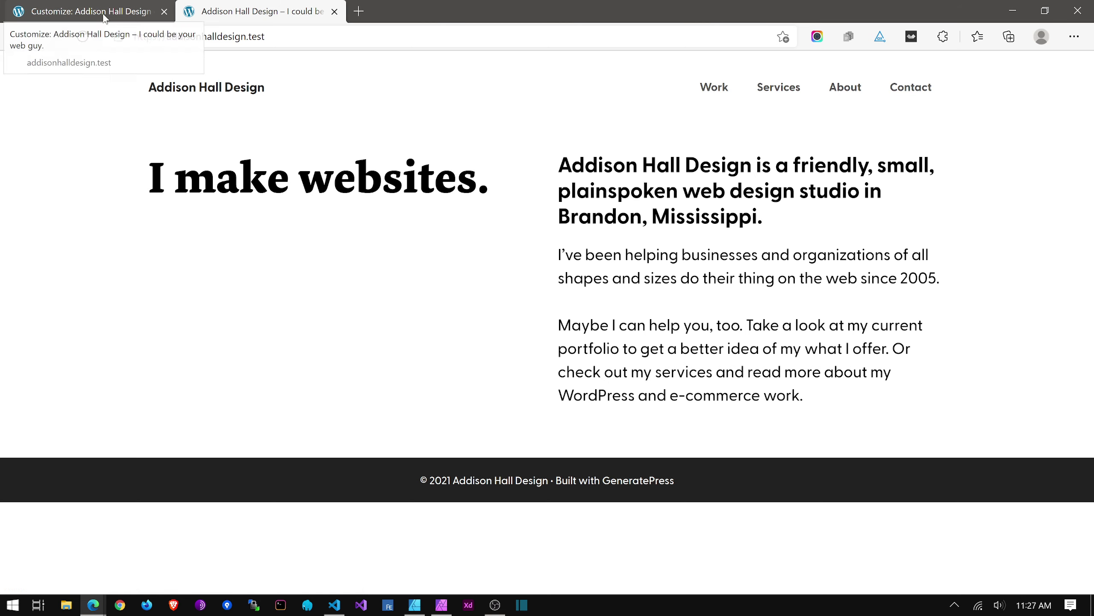
# Return to the Customizer and open the Typography settings for Headings at the Heading 1 options.
pyautogui.click(103, 16)
pyautogui.click(16, 109)
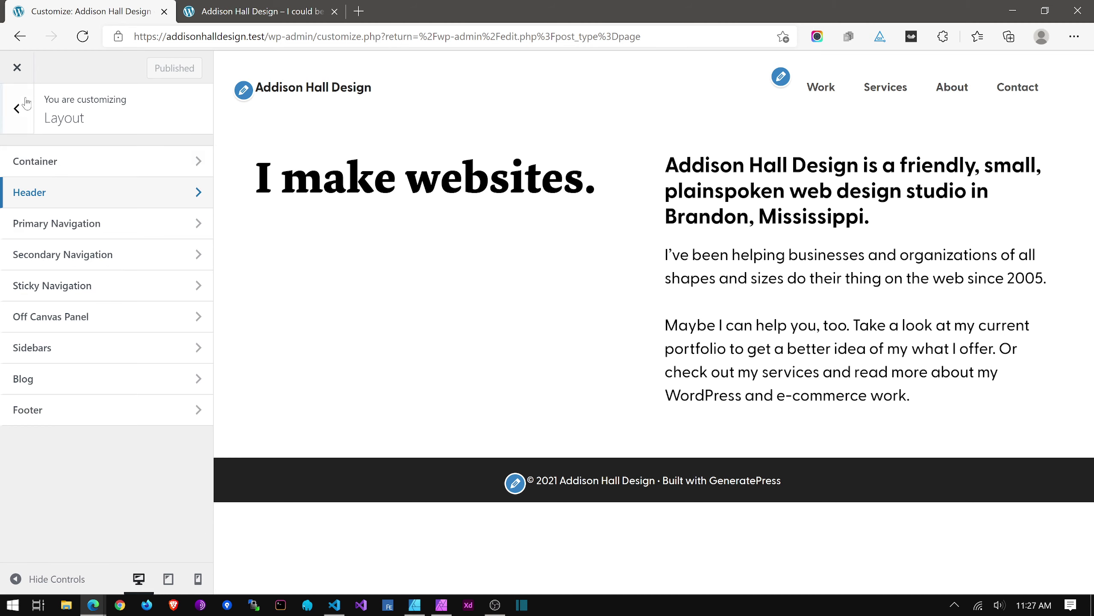
pyautogui.click(17, 108)
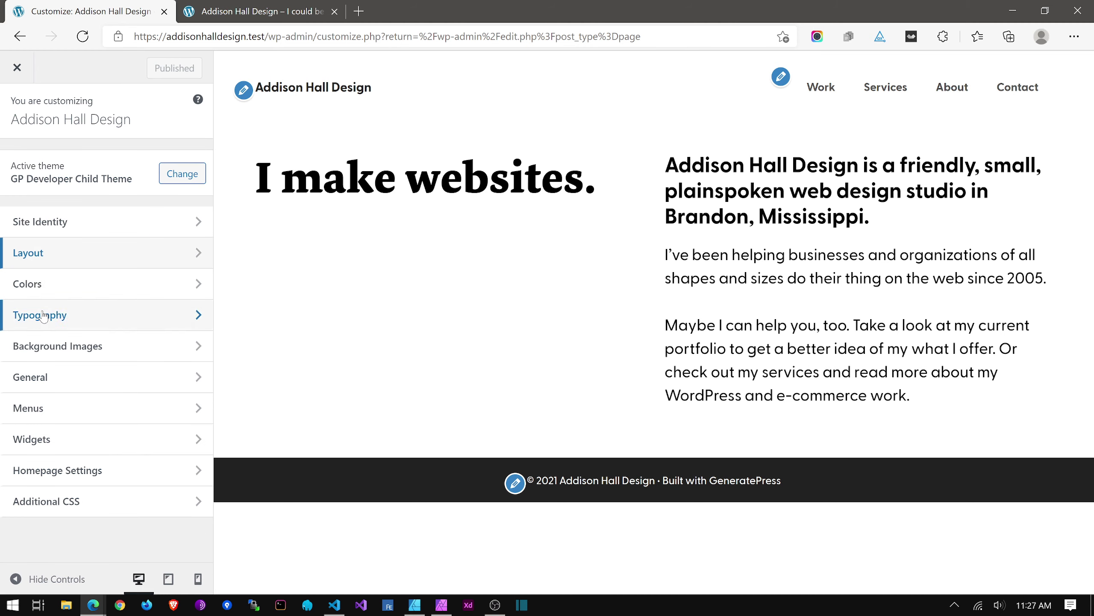
pyautogui.click(43, 314)
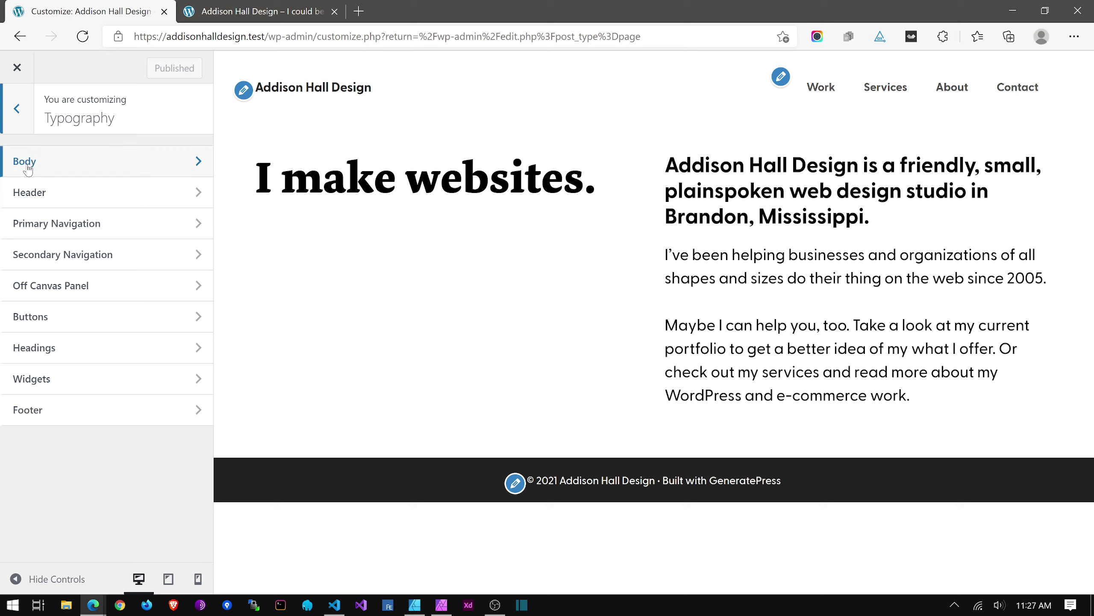
pyautogui.click(38, 356)
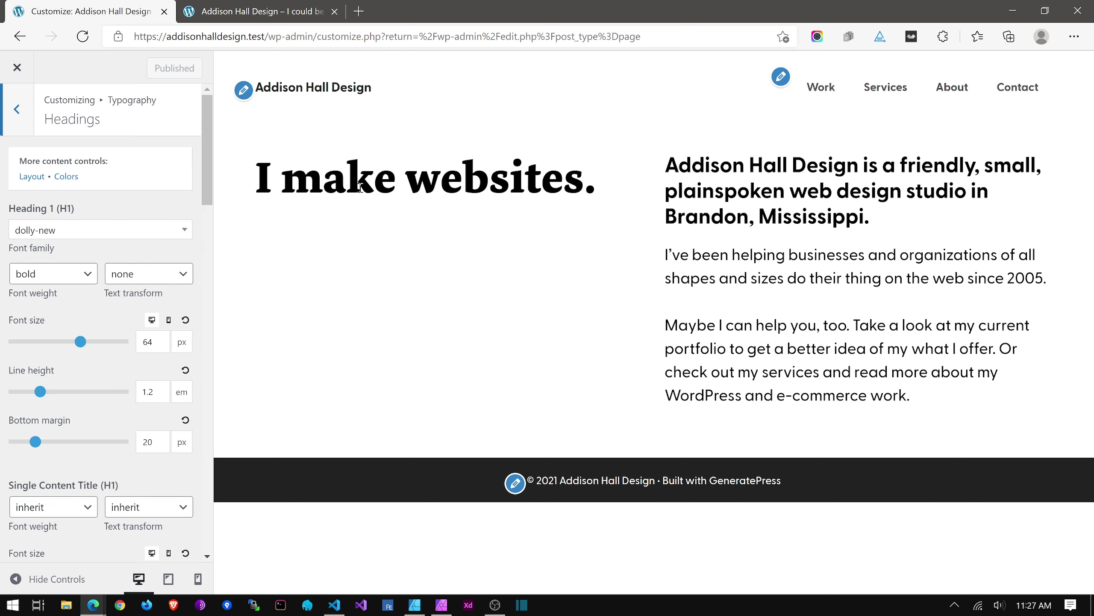
pyautogui.scroll(-2, 41, 304)
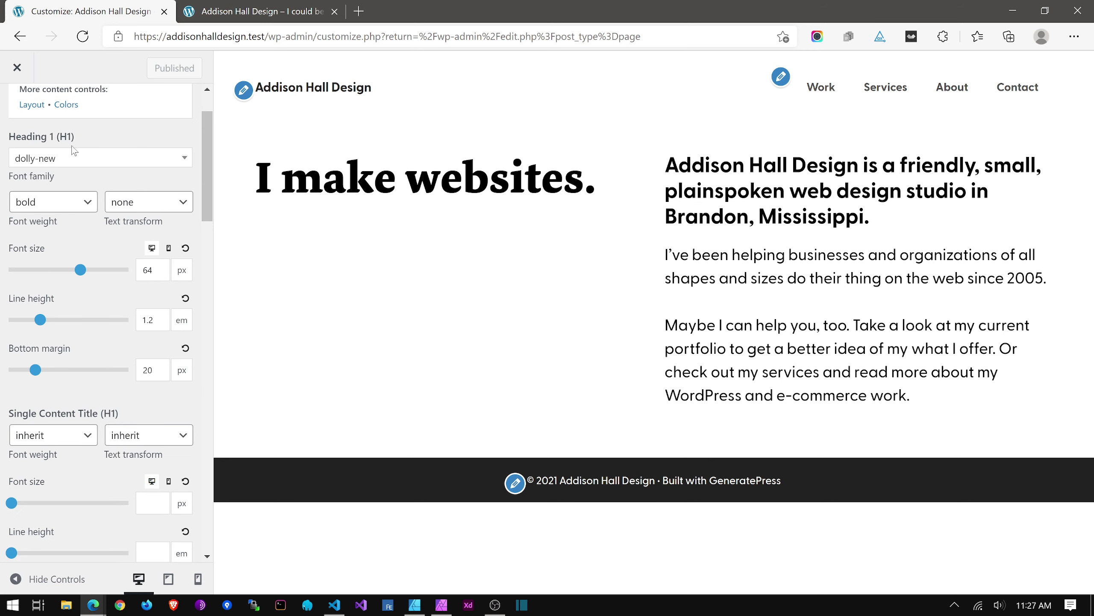
pyautogui.scroll(1, 63, 149)
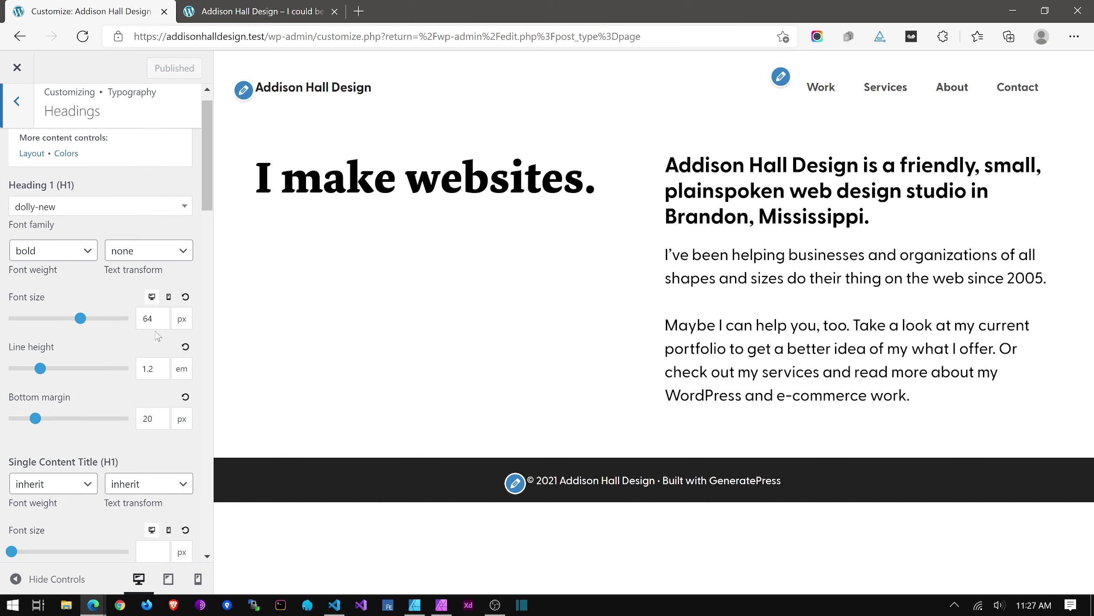
# Try a Heading 1 font size of 97 px and check it against the homepage mockup in Affinity Designer.
pyautogui.click(163, 315)
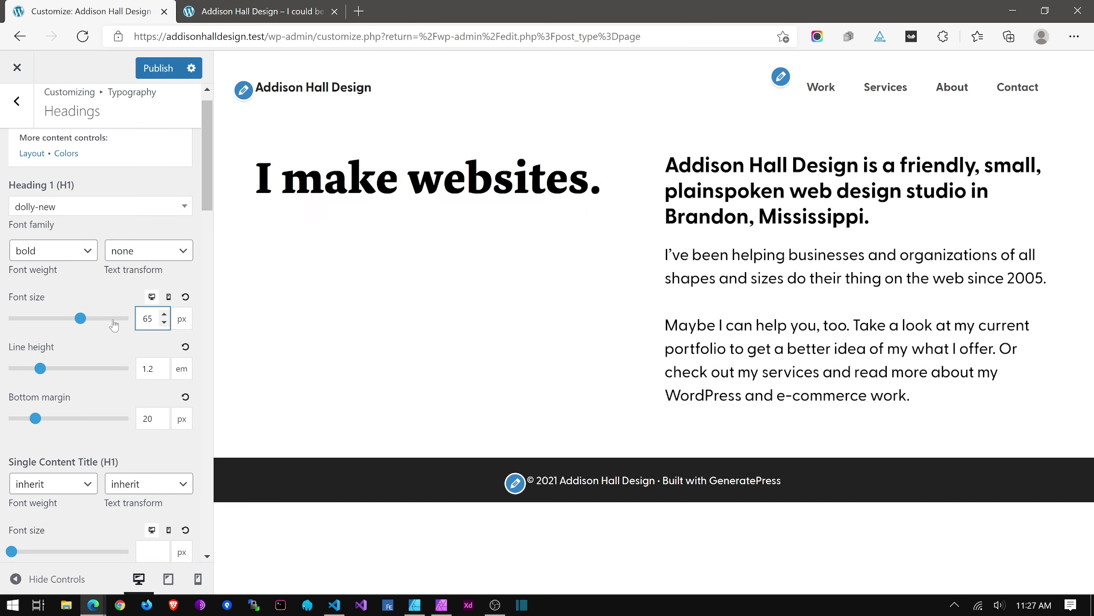
pyautogui.moveTo(83, 322); pyautogui.dragTo(128, 326)
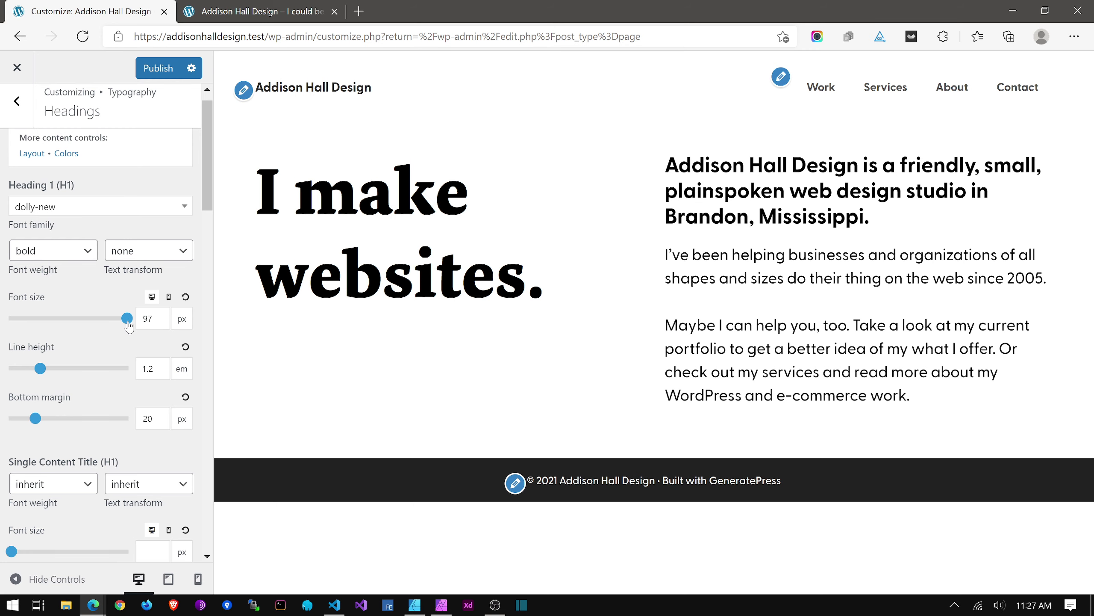
pyautogui.click(215, 13)
pyautogui.hotkey('alt', 'Tab')
pyautogui.hotkey('alt', 'Tab')
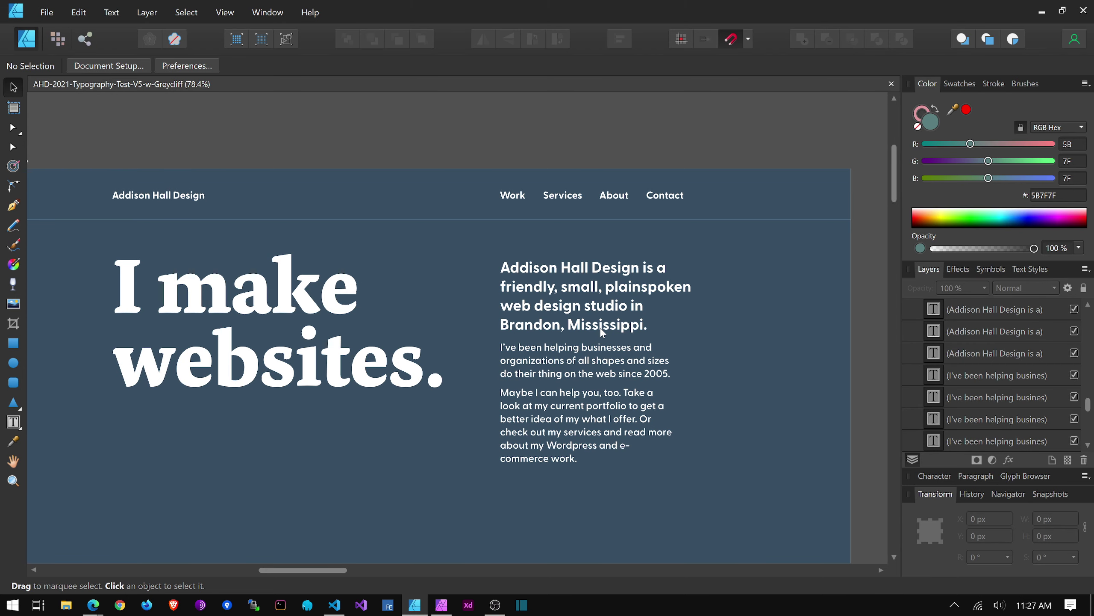
pyautogui.scroll(-4, 602, 329)
pyautogui.moveTo(697, 213); pyautogui.dragTo(478, 211)
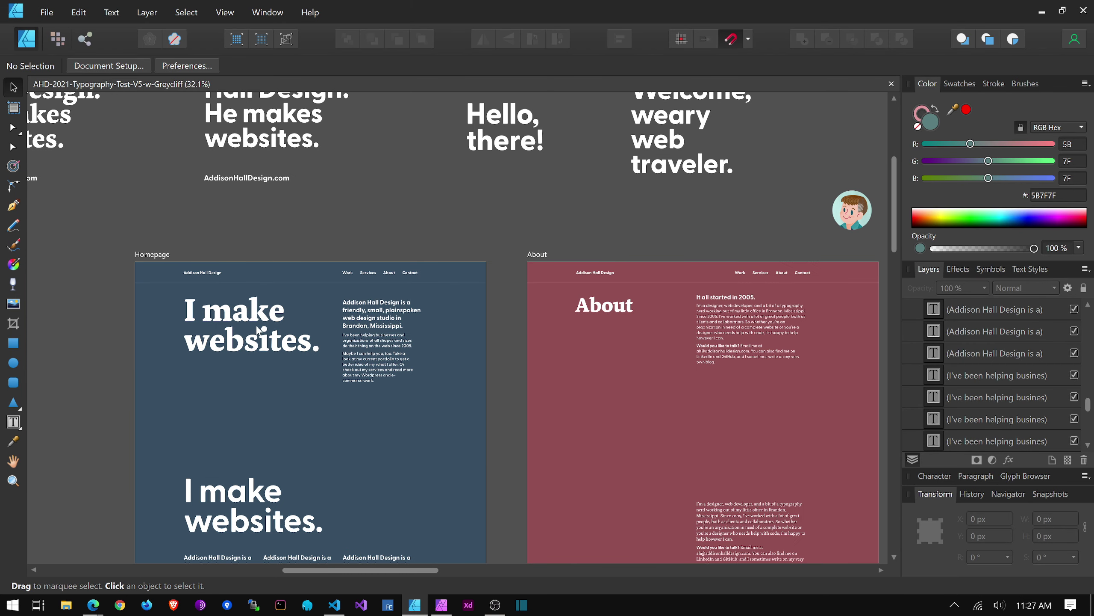
pyautogui.hotkey('alt', 'Tab')
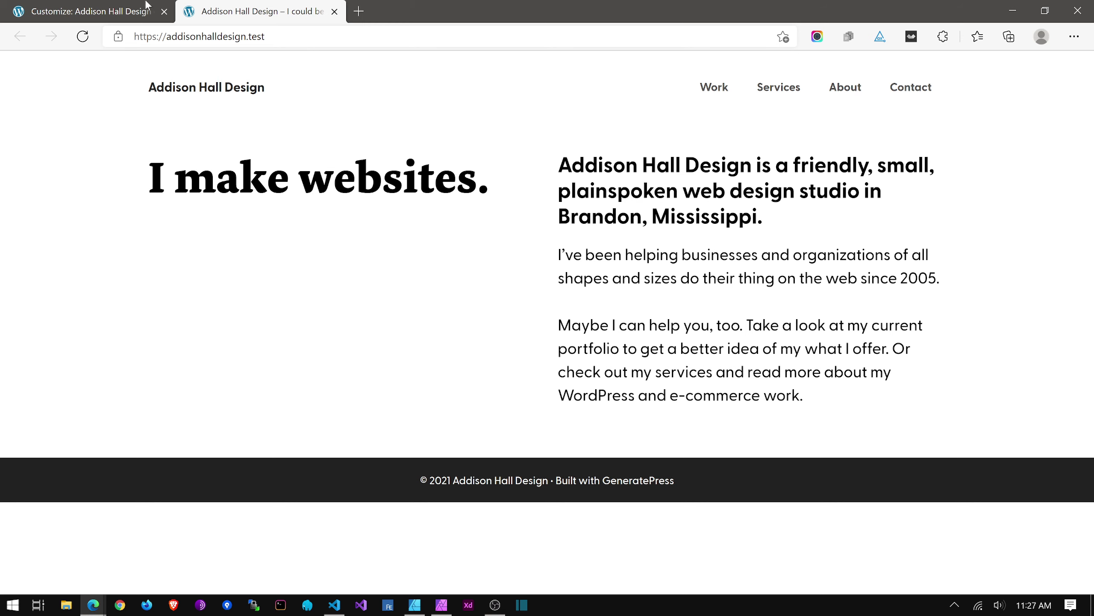
pyautogui.click(100, 7)
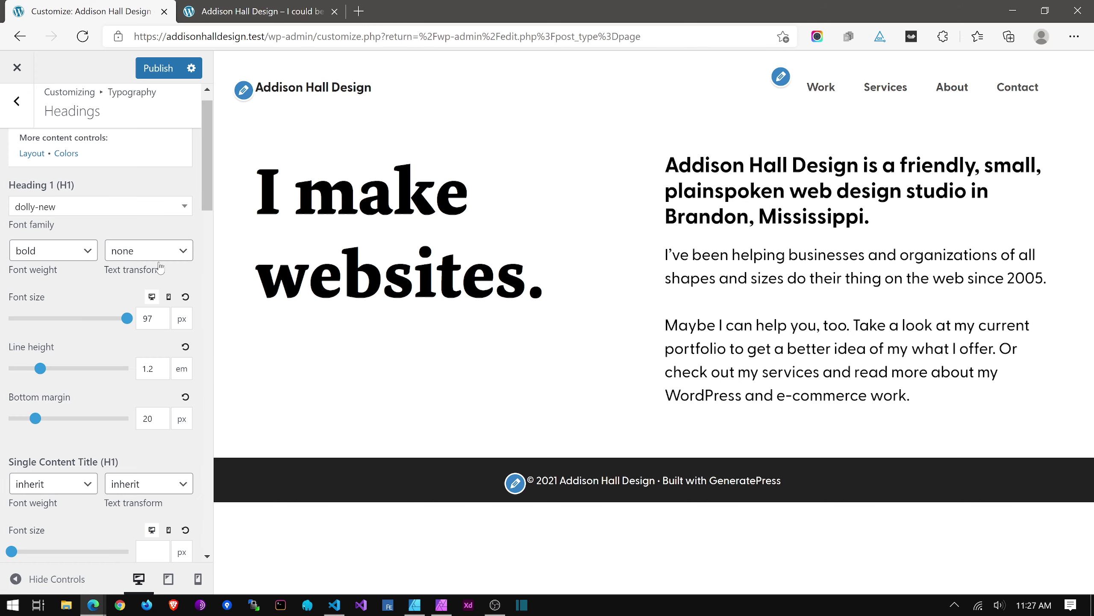
# Set the Heading 1 font size to 100 px and its line height to 1 em.
pyautogui.doubleClick(148, 321)
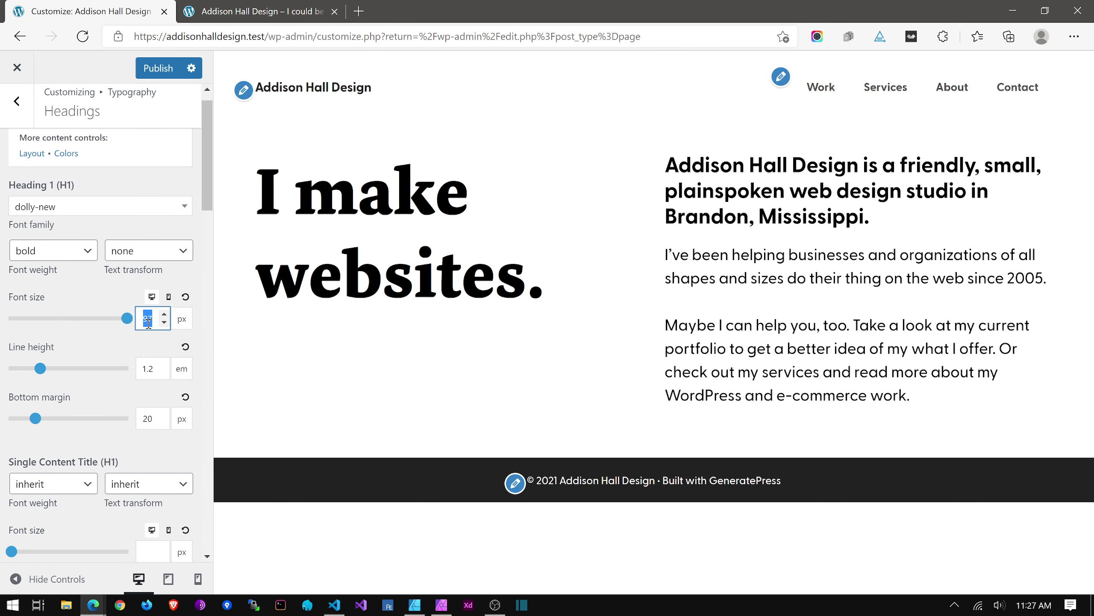
pyautogui.write('72')
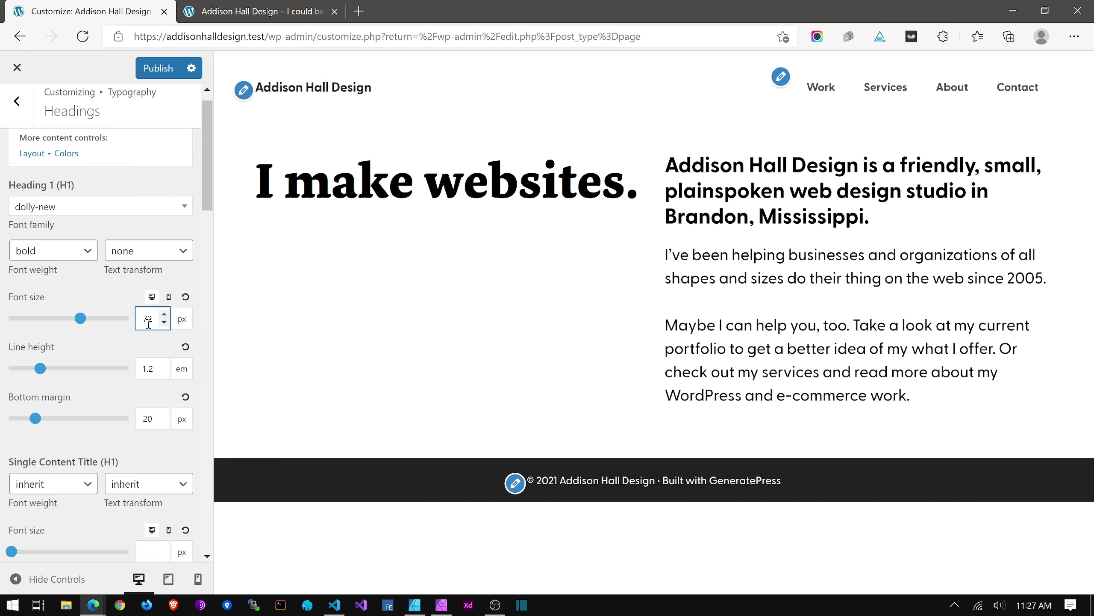
pyautogui.doubleClick(148, 321)
pyautogui.write('100')
pyautogui.click(164, 372)
pyautogui.click(164, 372)
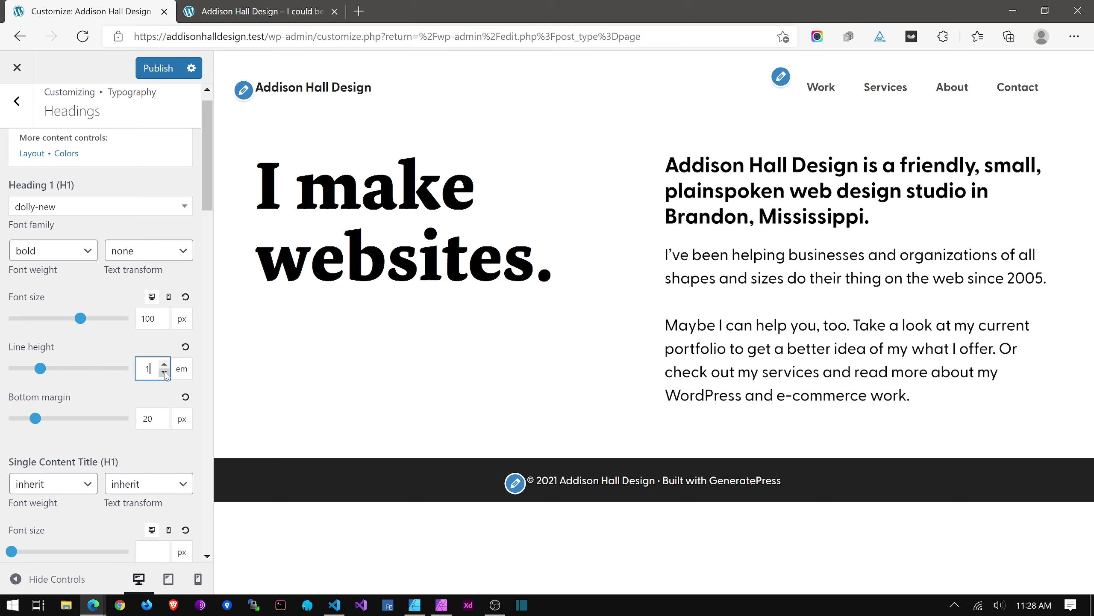
pyautogui.click(164, 372)
pyautogui.click(165, 364)
# Compare the live homepage and the Customizer preview with the Affinity Designer homepage mockup and its column guides.
pyautogui.hotkey('ctrl', 'Tab')
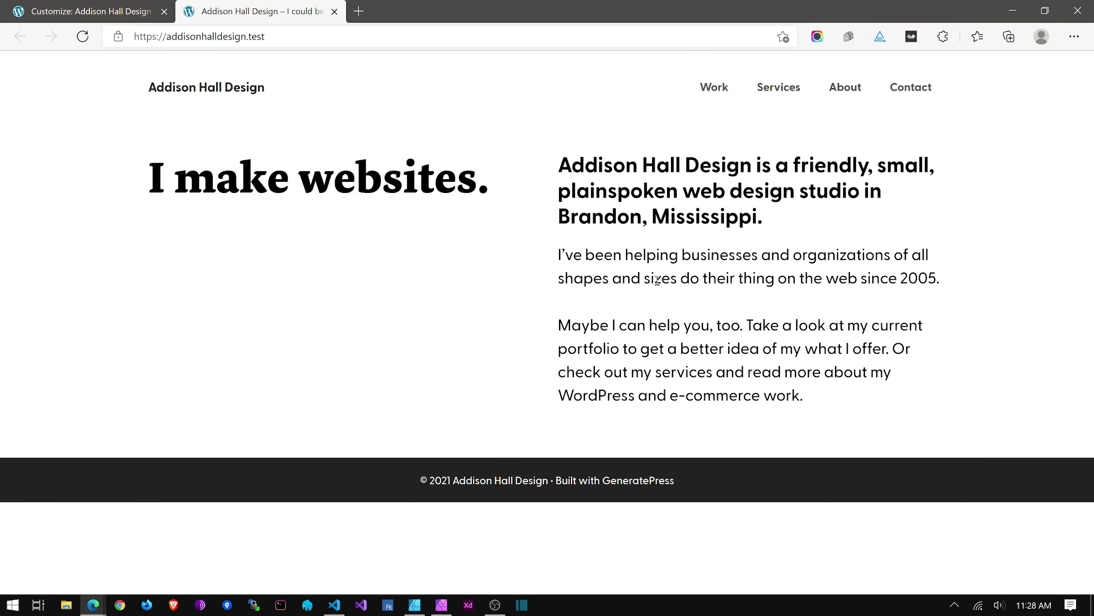
pyautogui.hotkey('alt', 'Tab')
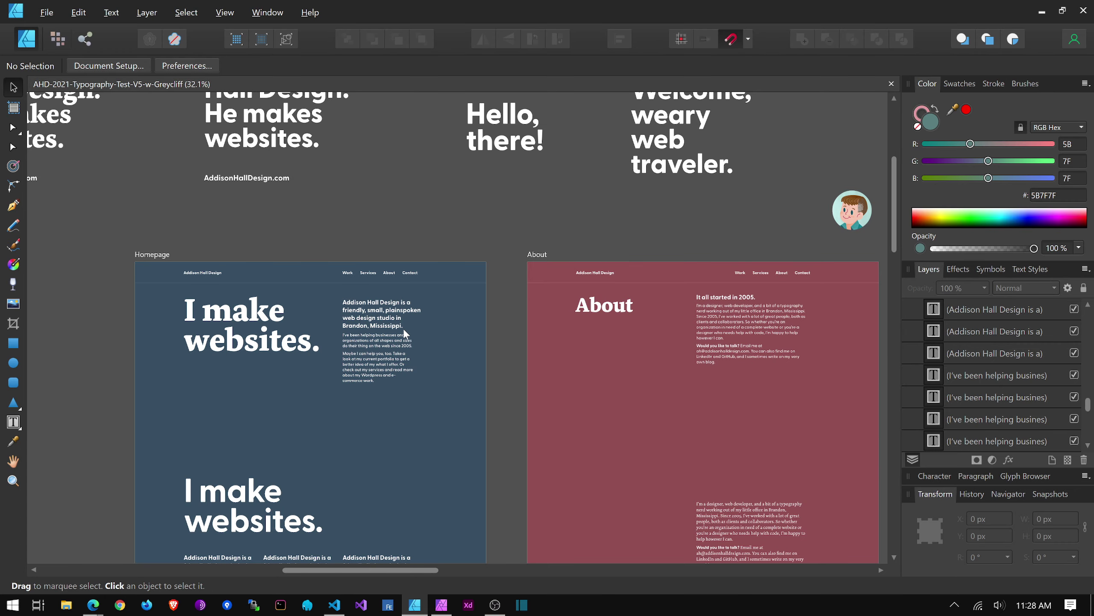
pyautogui.hotkey('alt', 'Tab')
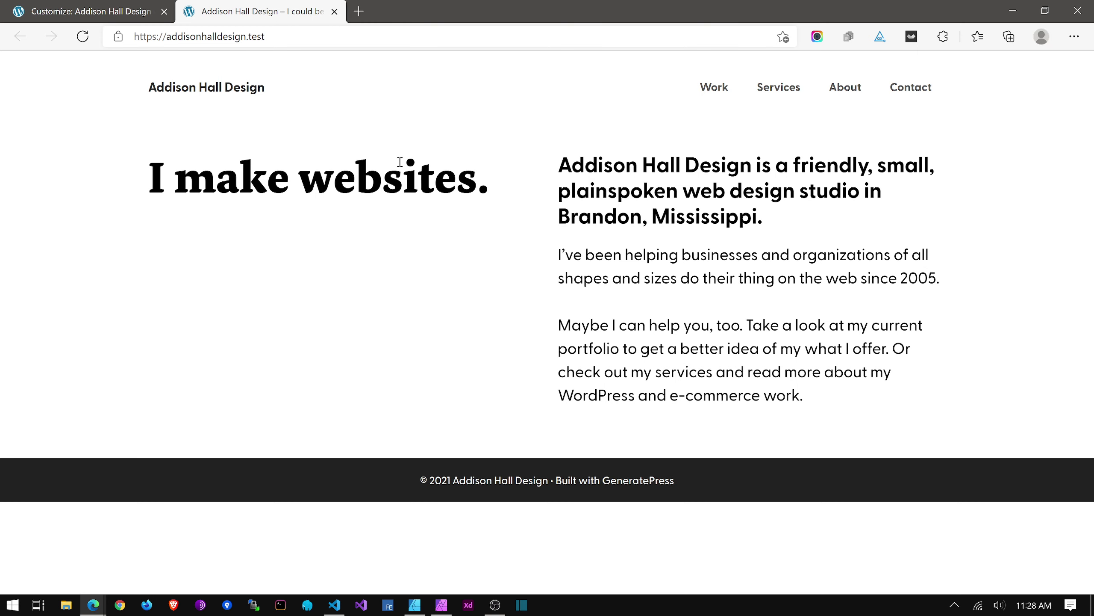
pyautogui.click(86, 14)
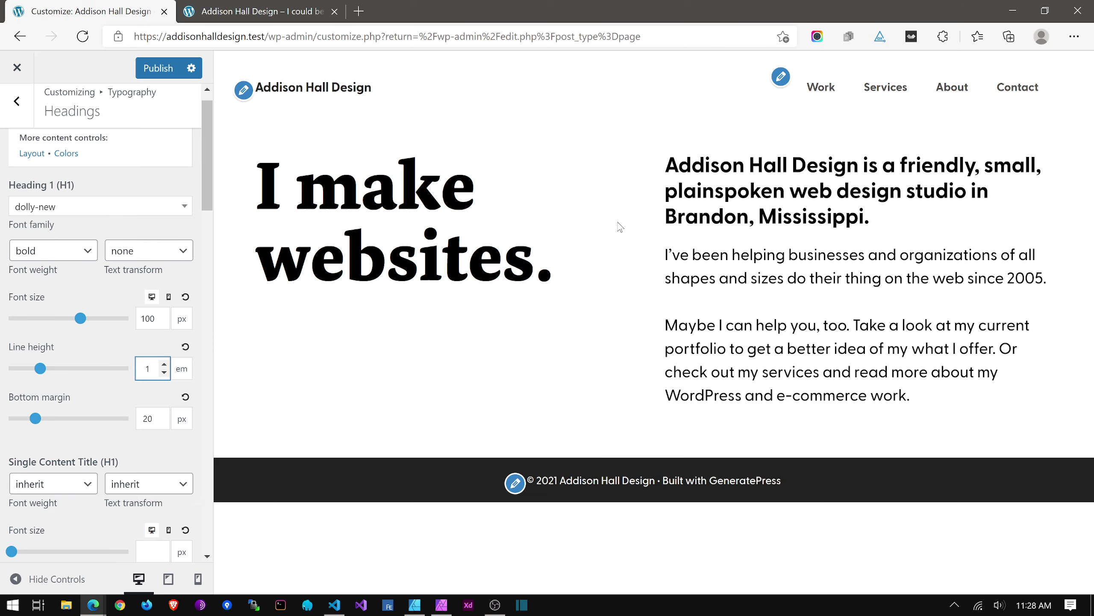
pyautogui.hotkey('ctrl', 'Tab')
pyautogui.hotkey('alt', 'Tab')
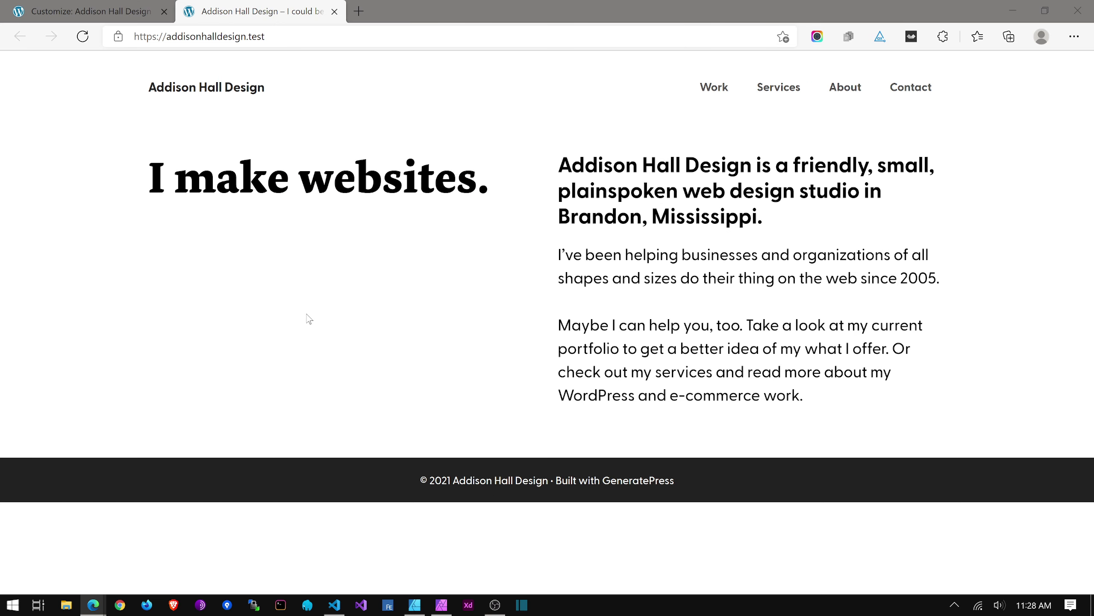
pyautogui.scroll(3, 256, 364)
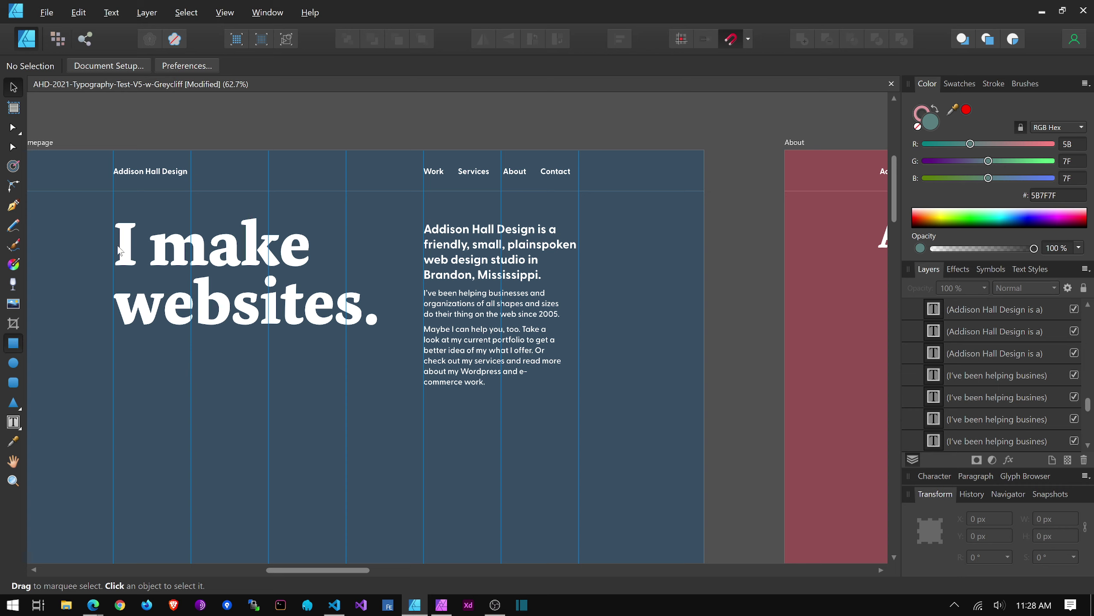
# Try blocking out the mockup's guide columns with a rectangle about 869 × 296 px and duplicates beside it, and undo everything.
pyautogui.click(12, 343)
pyautogui.moveTo(114, 203); pyautogui.dragTo(270, 256)
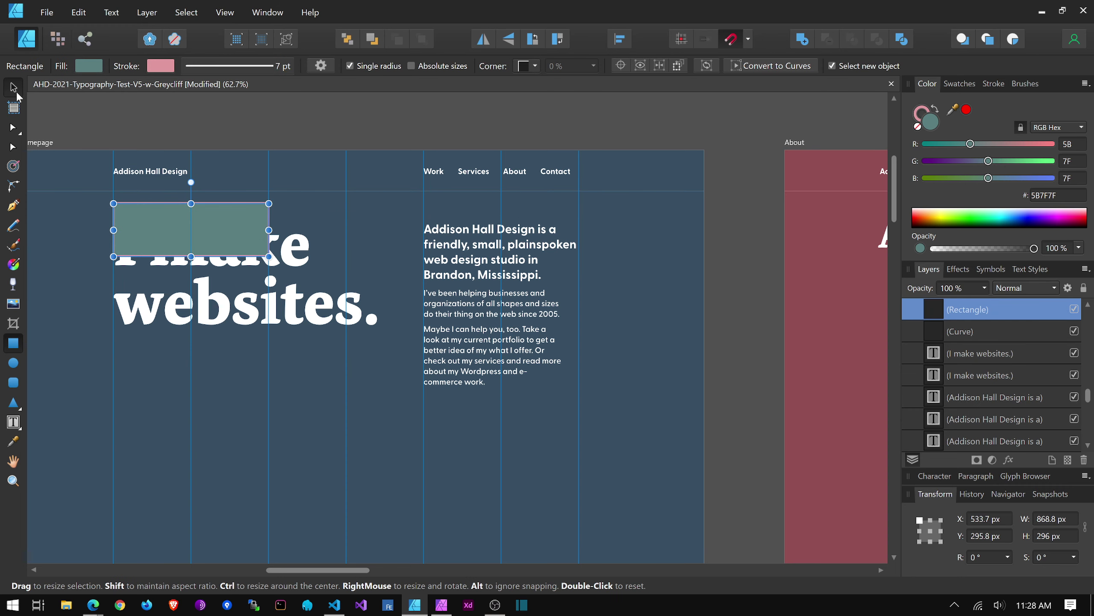
pyautogui.press('v')
pyautogui.moveTo(155, 229); pyautogui.dragTo(466, 247)
pyautogui.hotkey('ctrl', 'j')
pyautogui.hotkey('ctrl', 'j')
pyautogui.hotkey('ctrl', 'z')
pyautogui.hotkey('ctrl', 'z')
pyautogui.hotkey('ctrl', 'z')
pyautogui.hotkey('ctrl', 'z')
pyautogui.hotkey('ctrl', 'z')
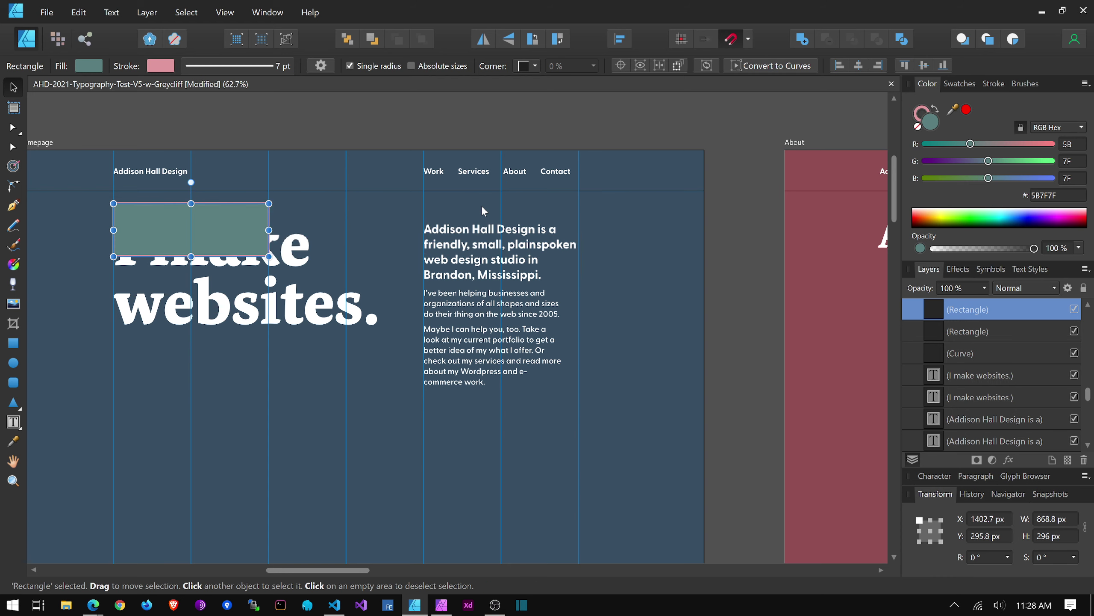
pyautogui.hotkey('ctrl', 'z')
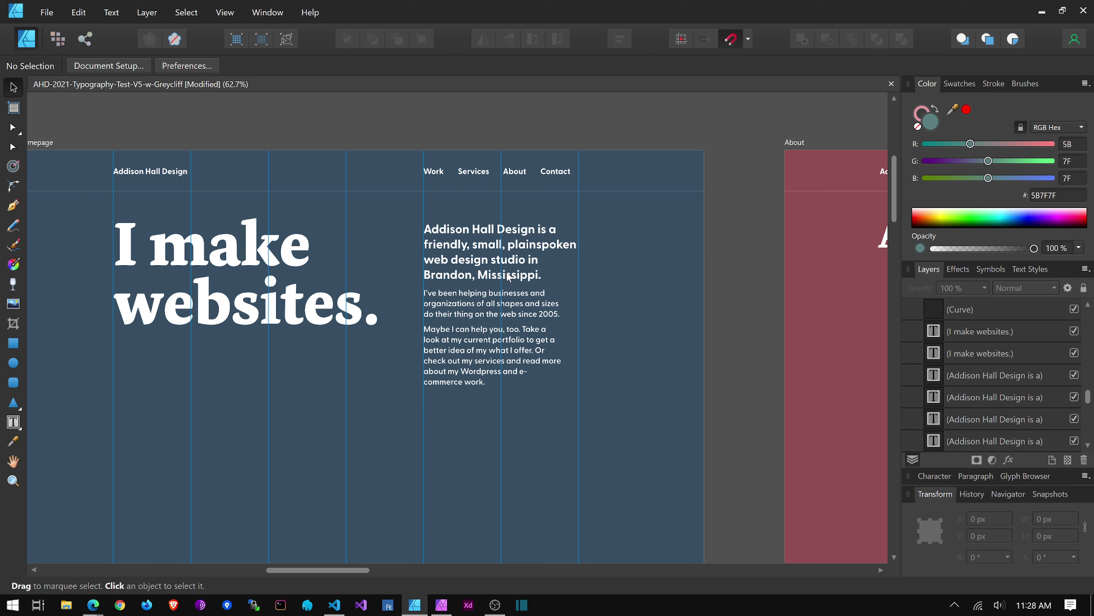
# Hide the column guides in the mockup and save the document.
pyautogui.hotkey('ctrl', ';')
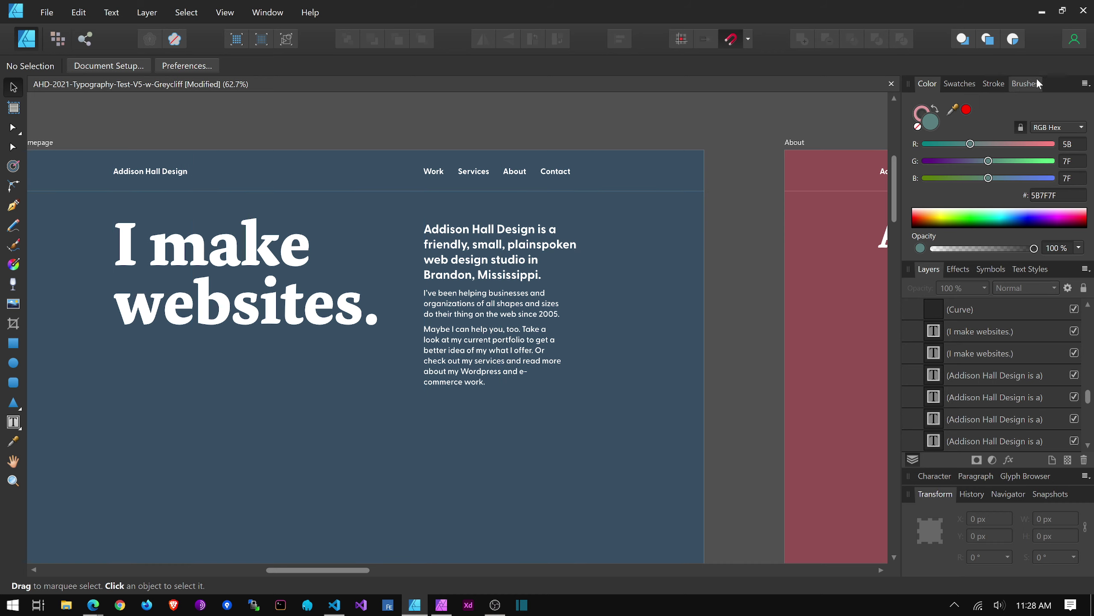
pyautogui.hotkey('ctrl', 's')
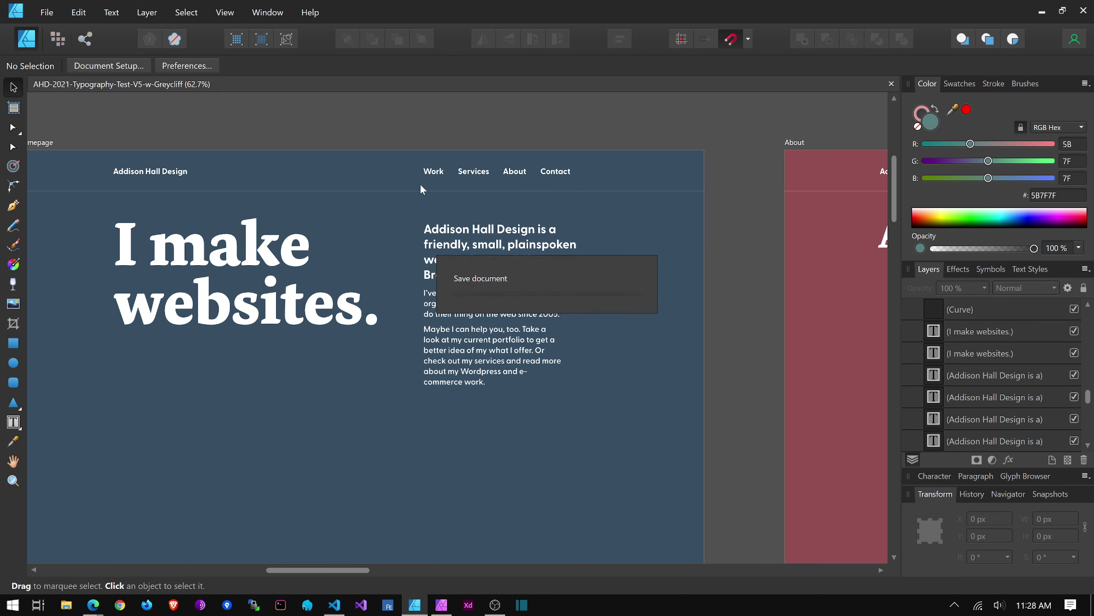
# Switch back to the Customizer in the browser and return from Headings to the list of Typography sections.
pyautogui.moveTo(99, 609)
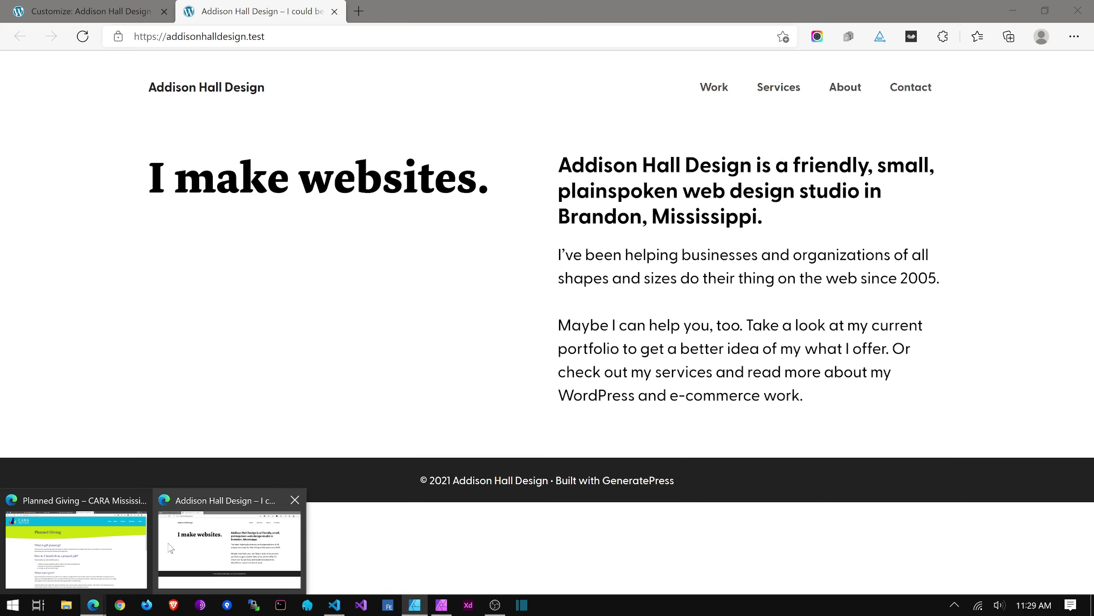
pyautogui.click(182, 546)
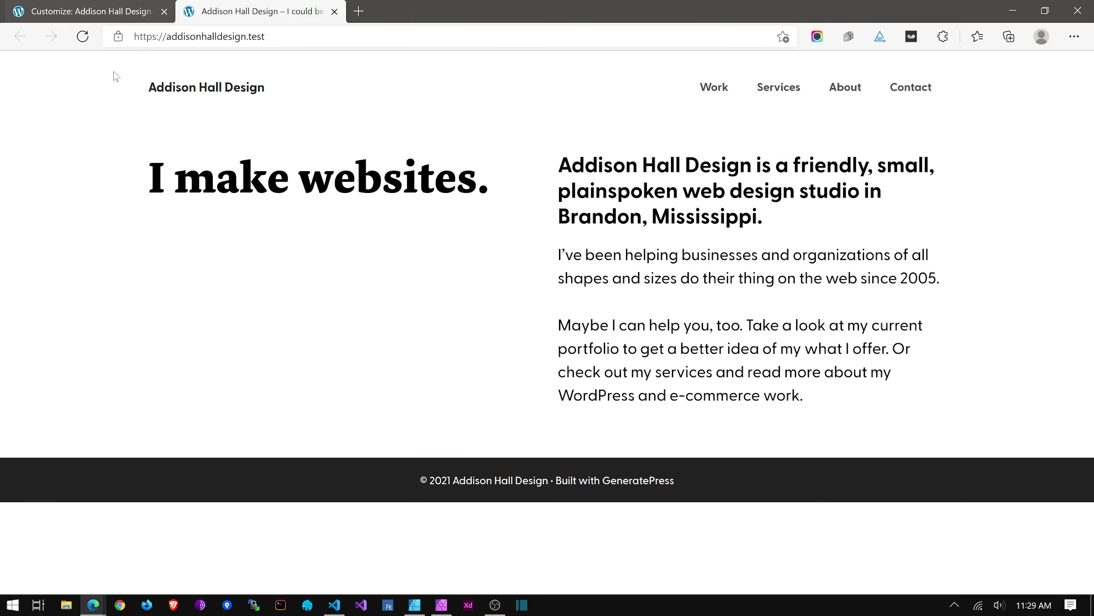
pyautogui.click(100, 13)
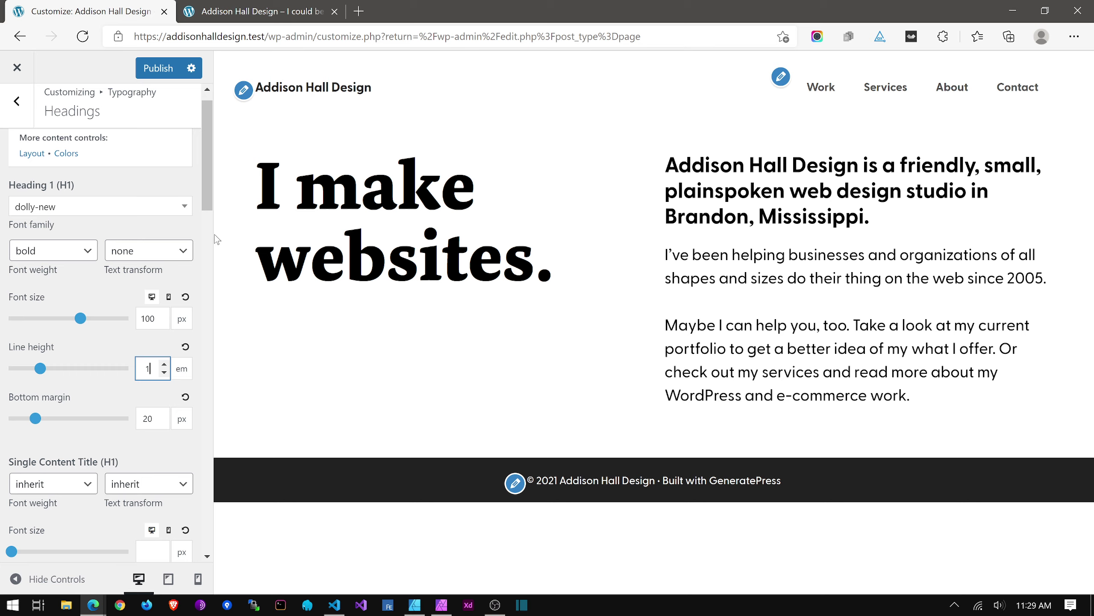
pyautogui.scroll(1, 52, 189)
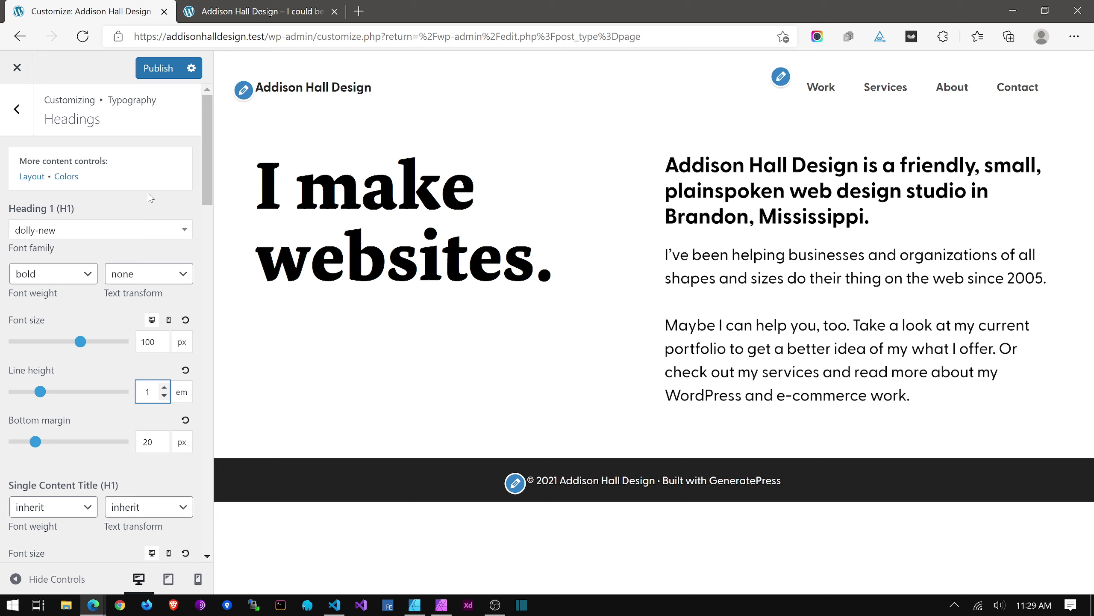
pyautogui.click(17, 111)
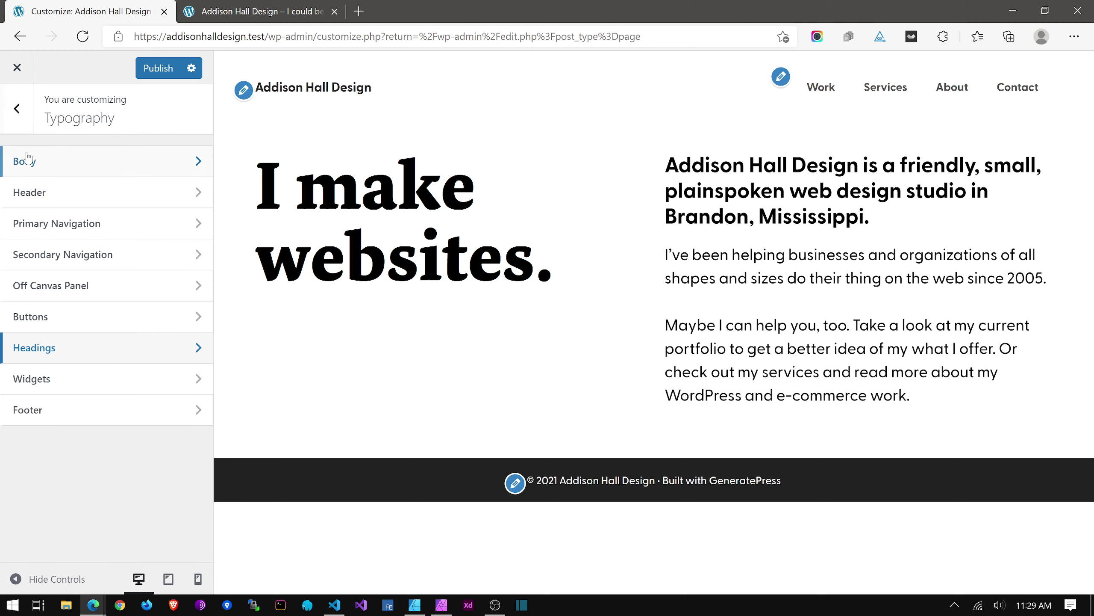
# Set the Body background color to the palette's dark blue, #384f63, in the Colors settings.
pyautogui.click(17, 110)
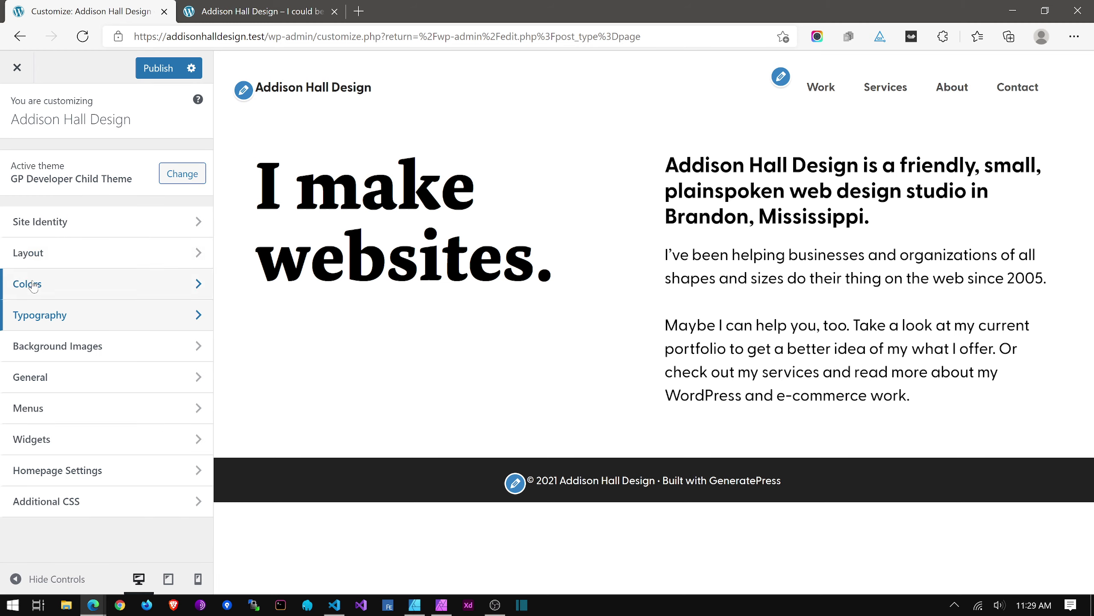
pyautogui.click(84, 295)
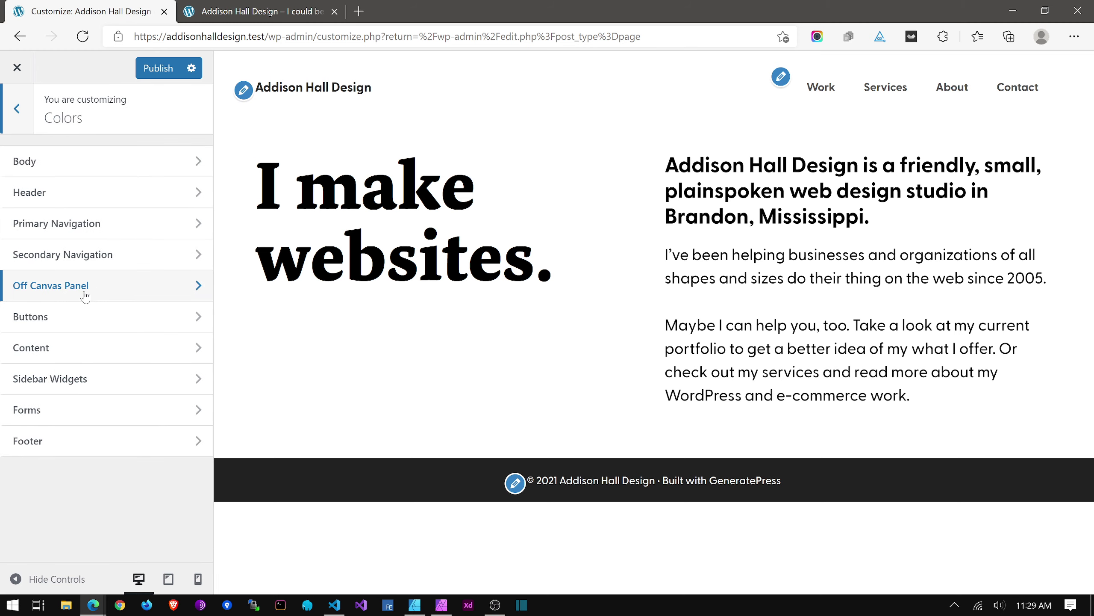
pyautogui.click(25, 161)
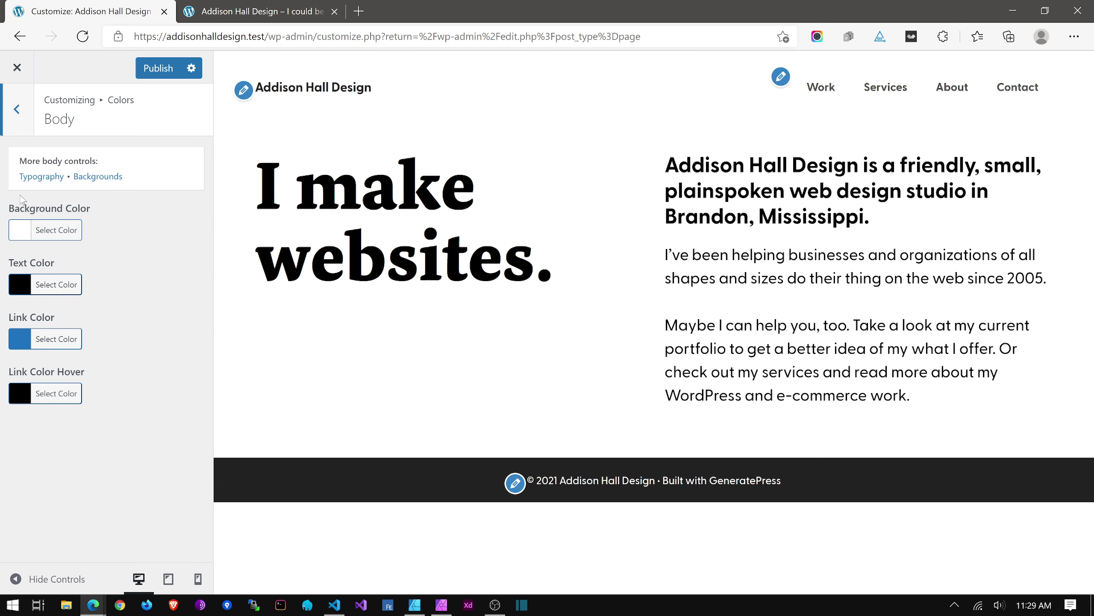
pyautogui.click(20, 233)
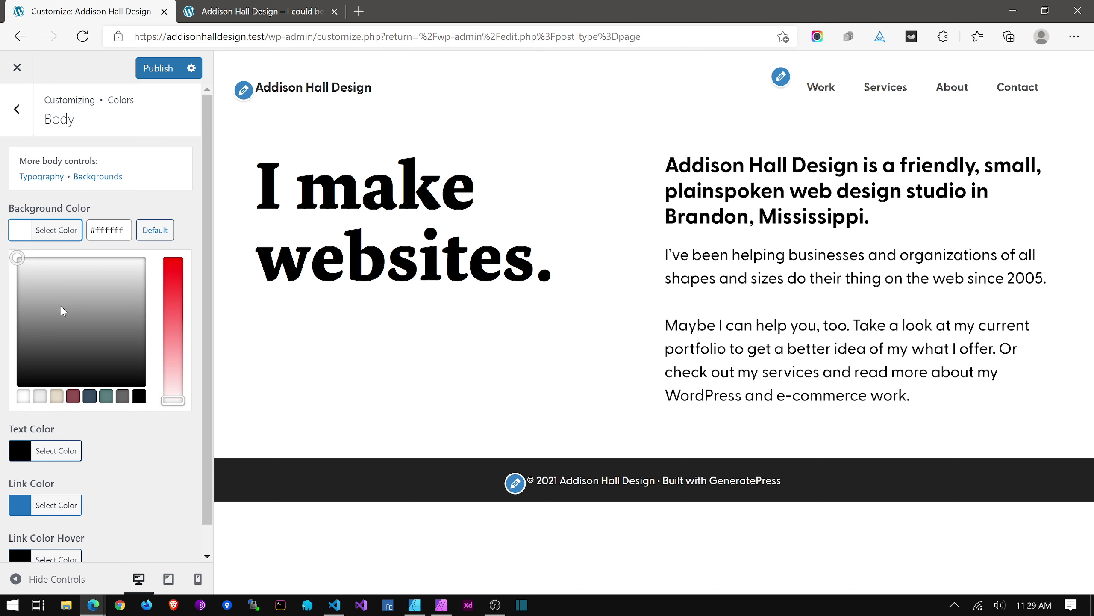
pyautogui.click(90, 396)
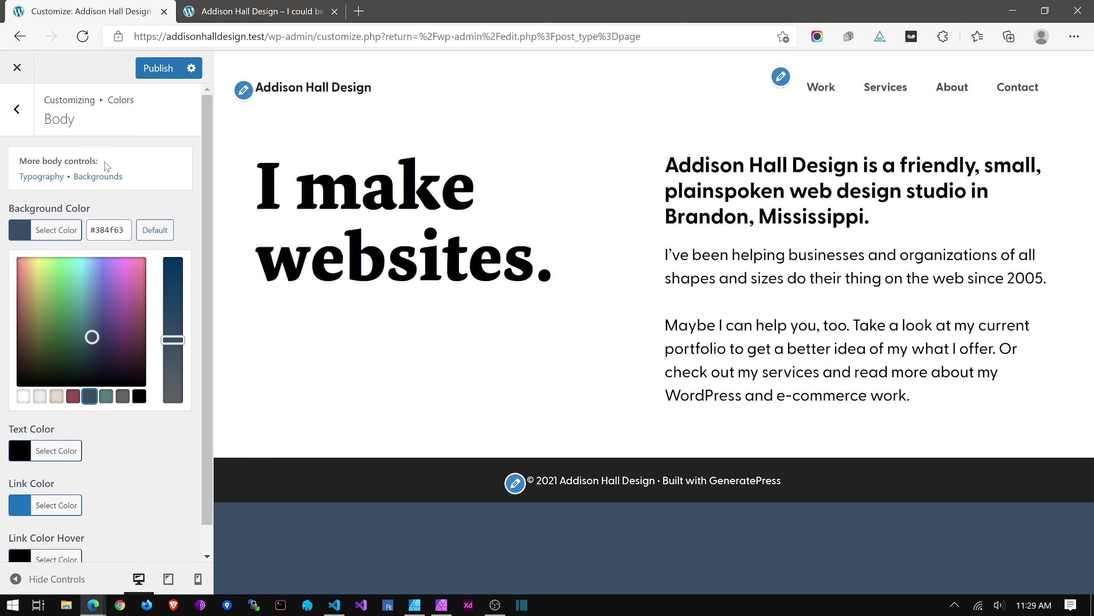
pyautogui.click(17, 125)
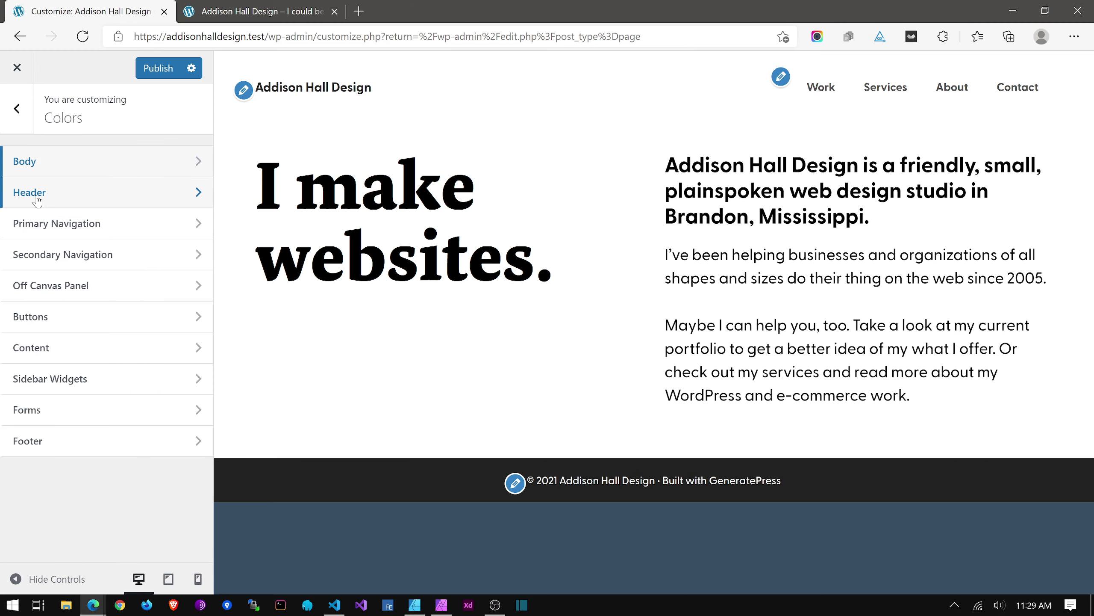
# Make the Header background color fully transparent in the Colors settings.
pyautogui.click(35, 194)
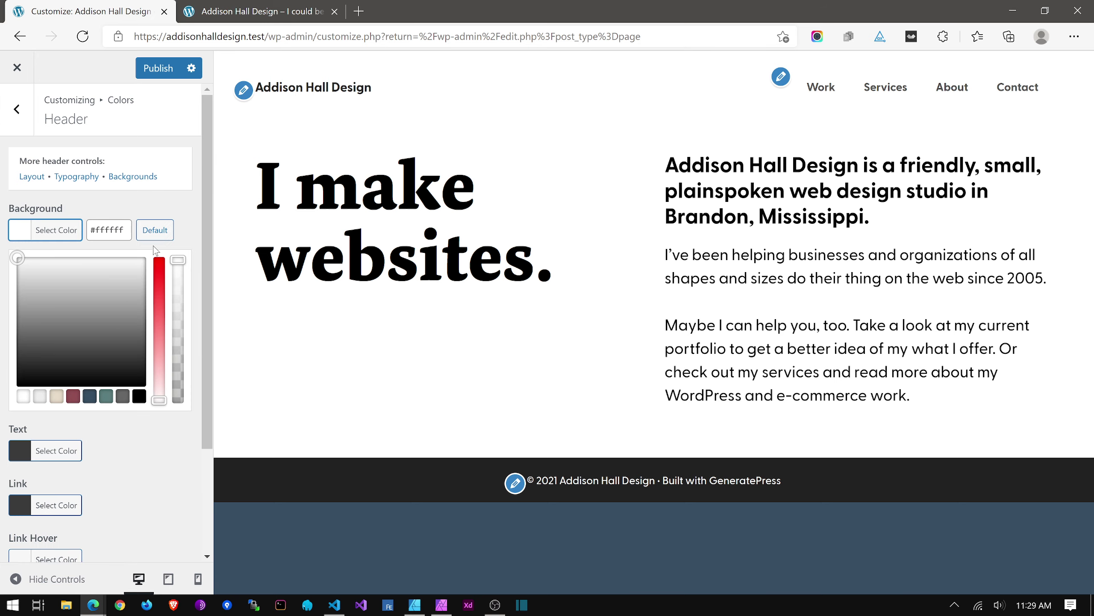
pyautogui.moveTo(178, 259); pyautogui.dragTo(178, 386)
pyautogui.click(159, 222)
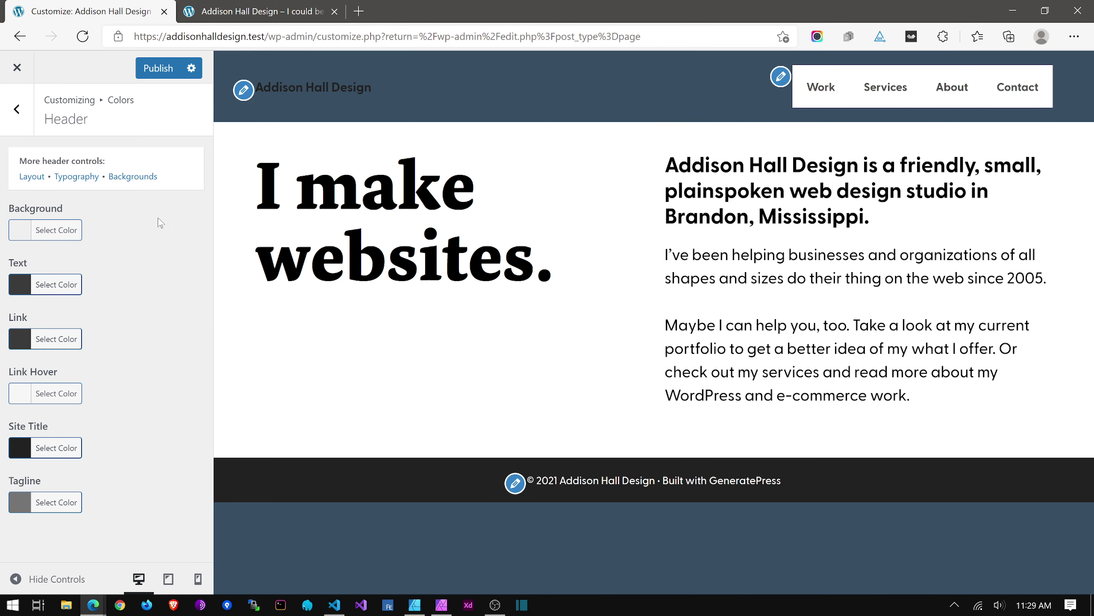
pyautogui.click(52, 233)
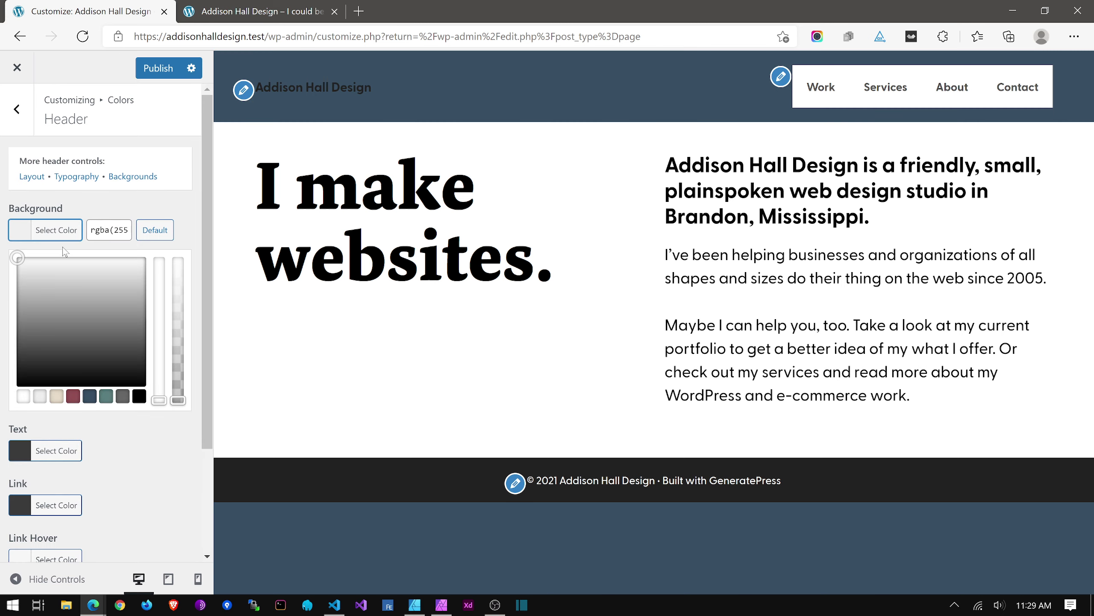
pyautogui.click(139, 201)
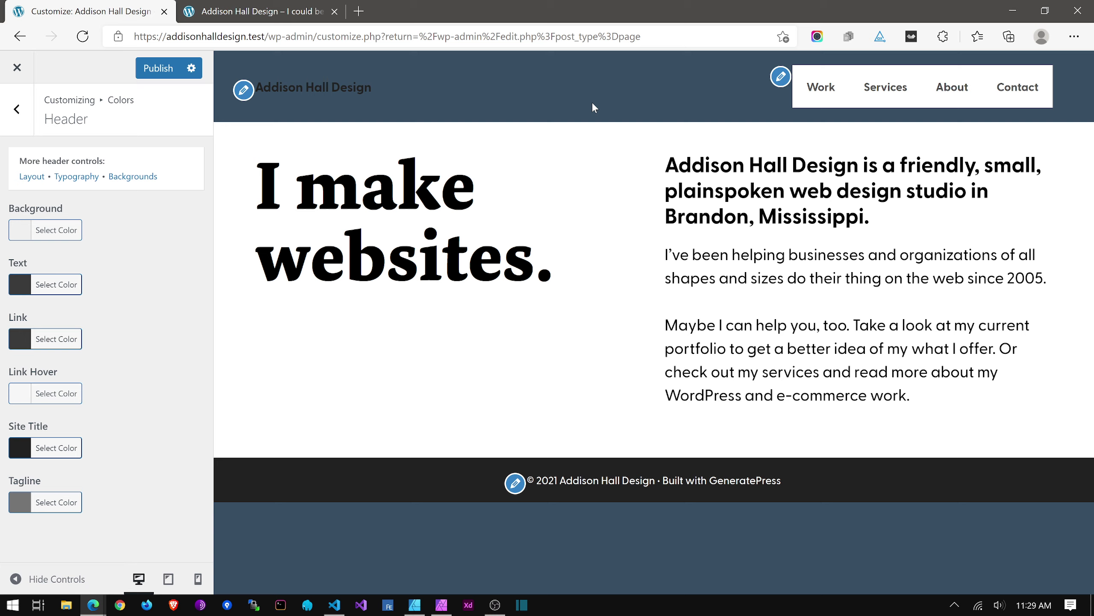
# Set the Header text color to white, #ffffff.
pyautogui.click(21, 288)
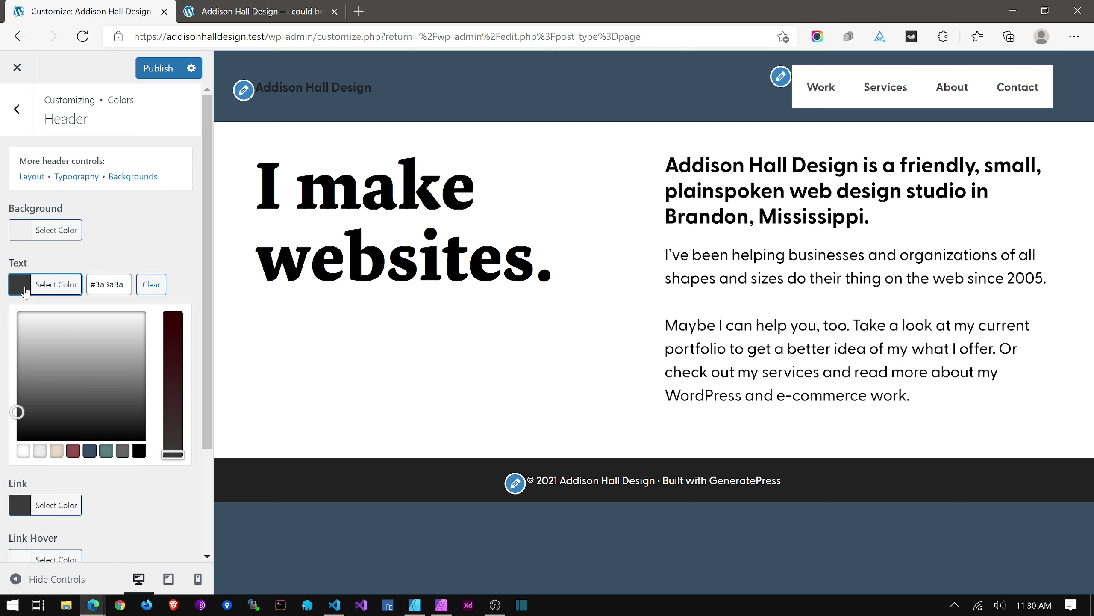
pyautogui.click(23, 450)
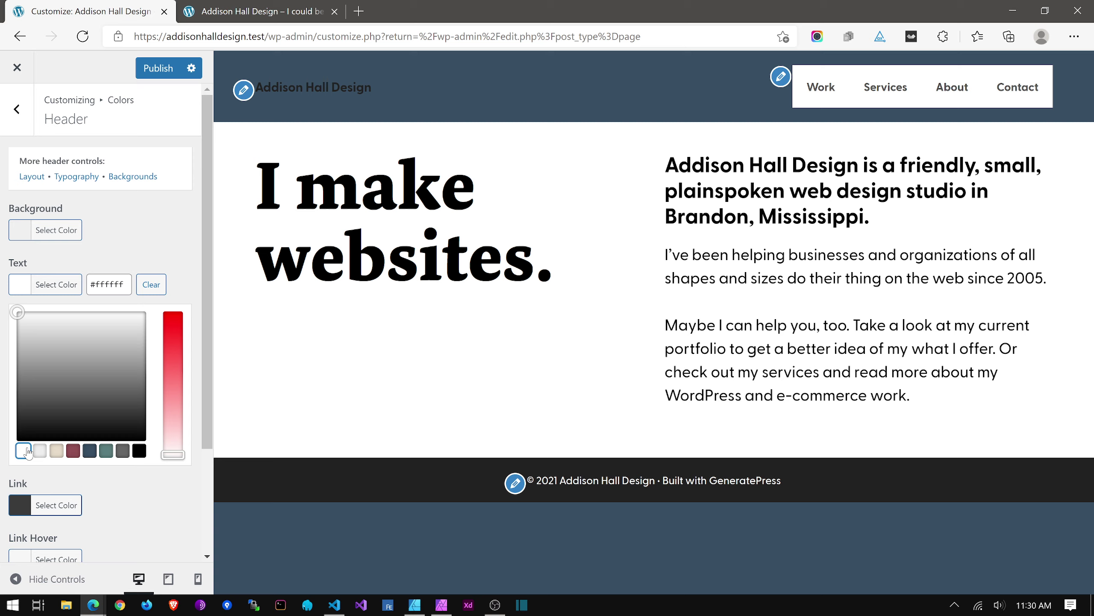
pyautogui.click(112, 235)
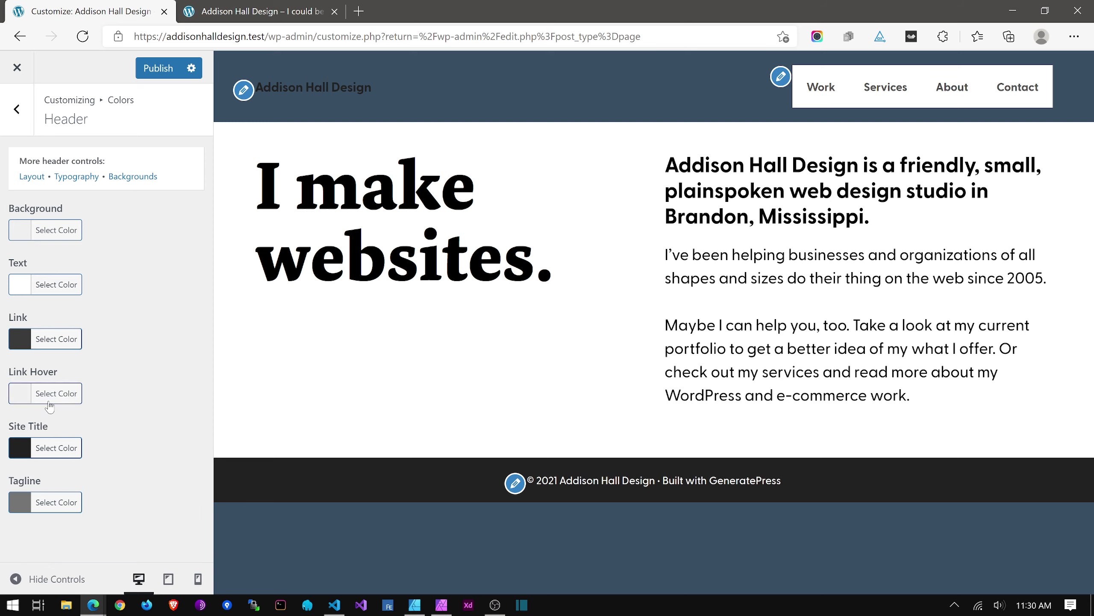
# Set the Header's Site Title and Tagline colors to white, #ffffff.
pyautogui.click(24, 452)
pyautogui.scroll(-3, 76, 490)
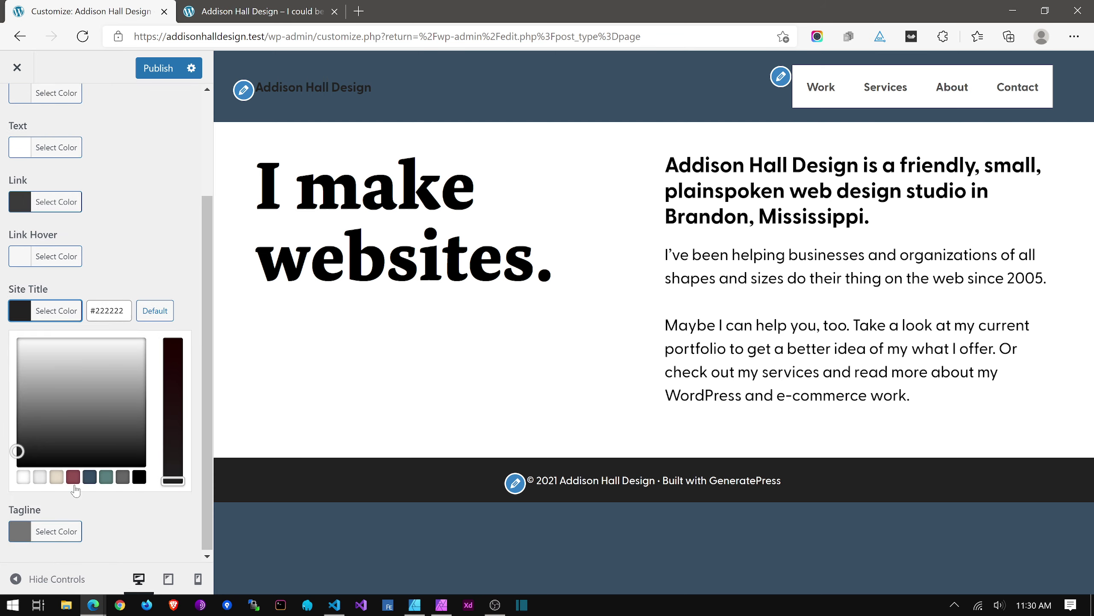
pyautogui.click(23, 476)
pyautogui.click(21, 537)
pyautogui.click(22, 533)
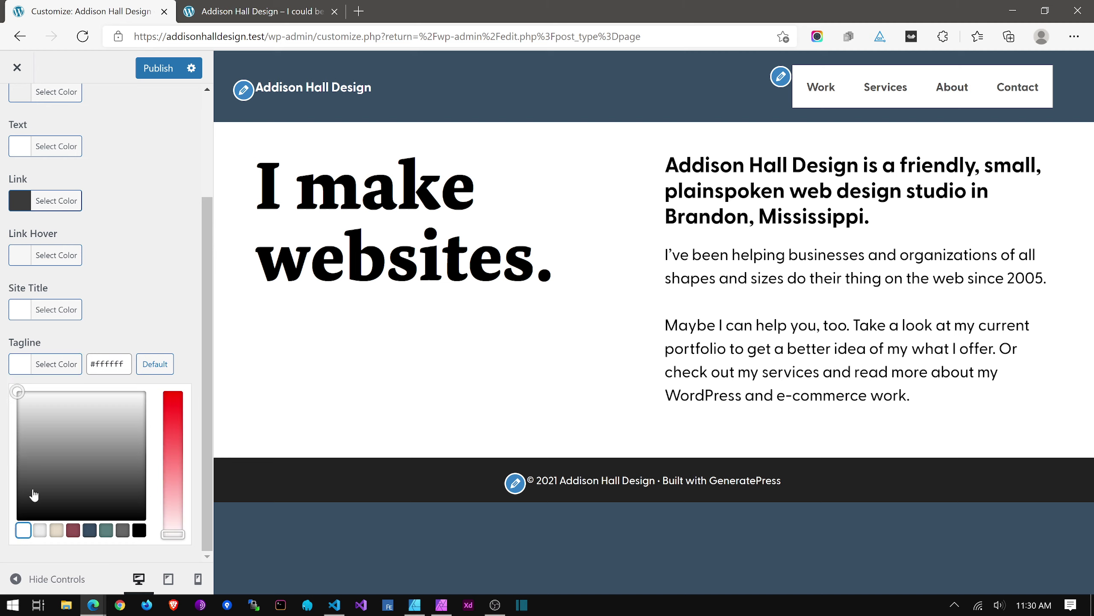
# Set the Header link color to white, #ffffff, and return to the list of Colors sections.
pyautogui.click(13, 206)
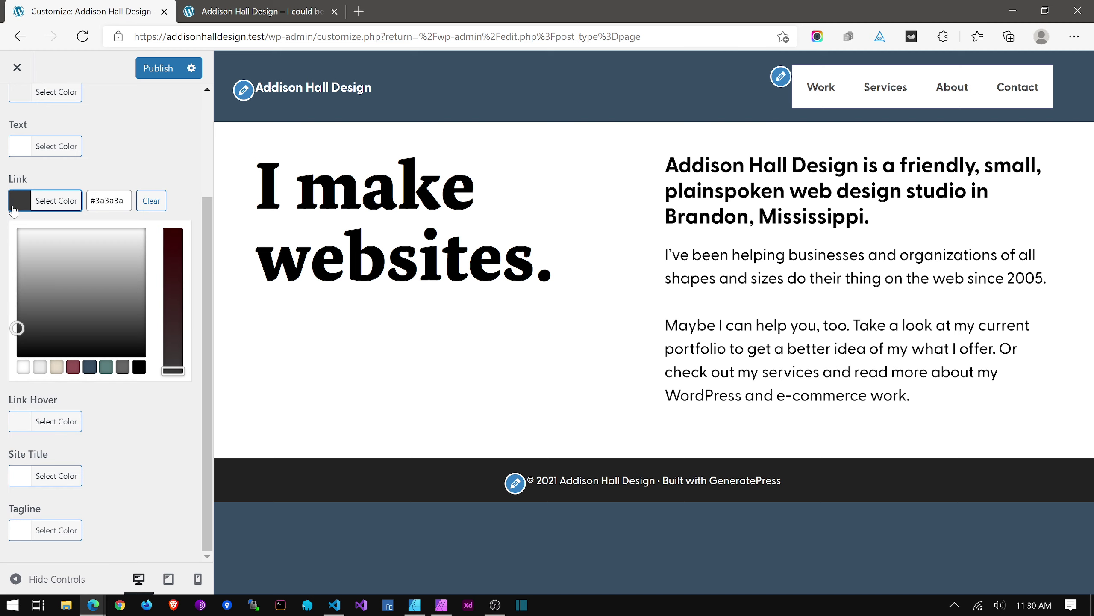
pyautogui.click(29, 367)
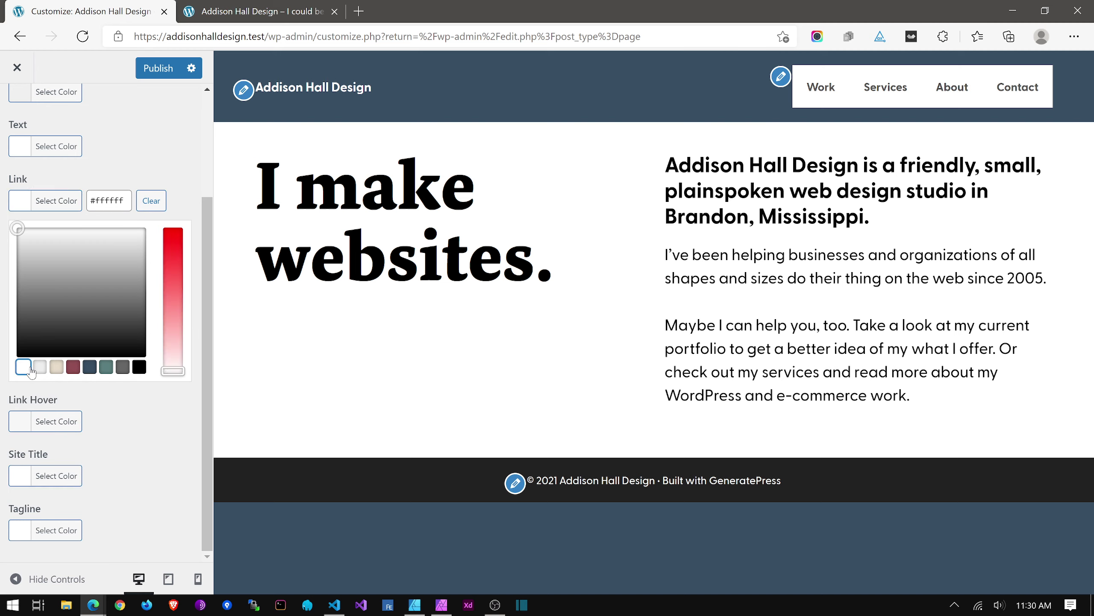
pyautogui.click(131, 155)
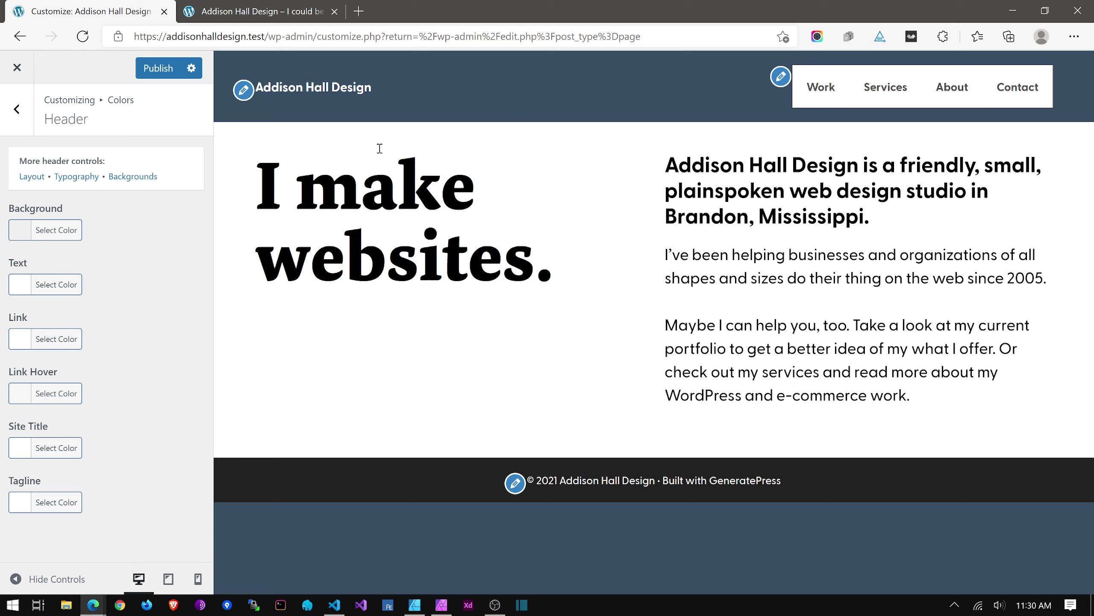
pyautogui.click(17, 109)
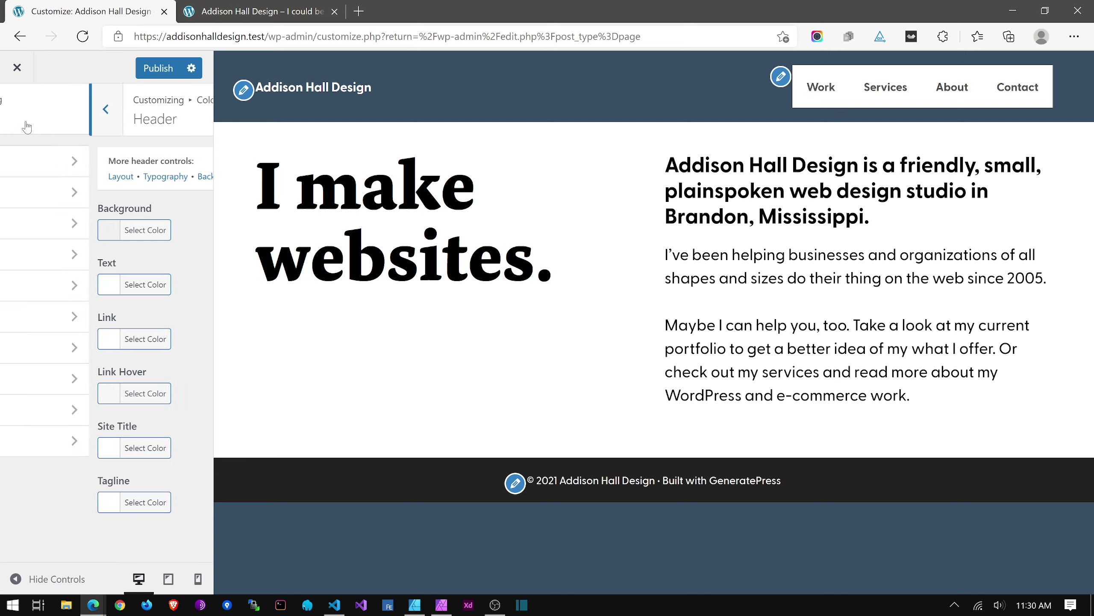
# Give the Primary Navigation parent items the palette's dark blue background at full transparency.
pyautogui.click(49, 235)
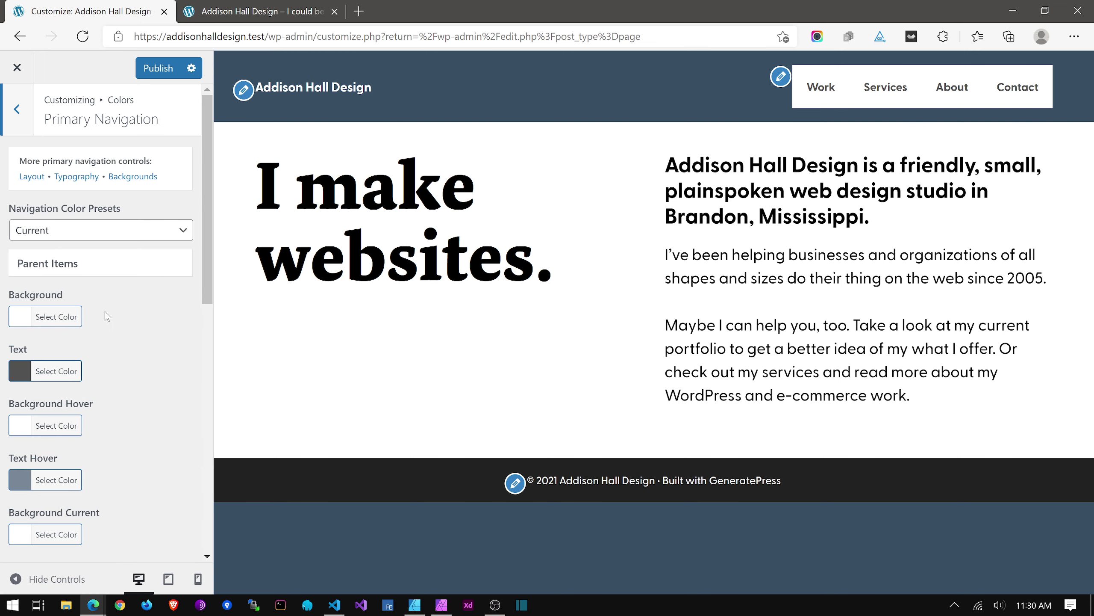
pyautogui.click(19, 319)
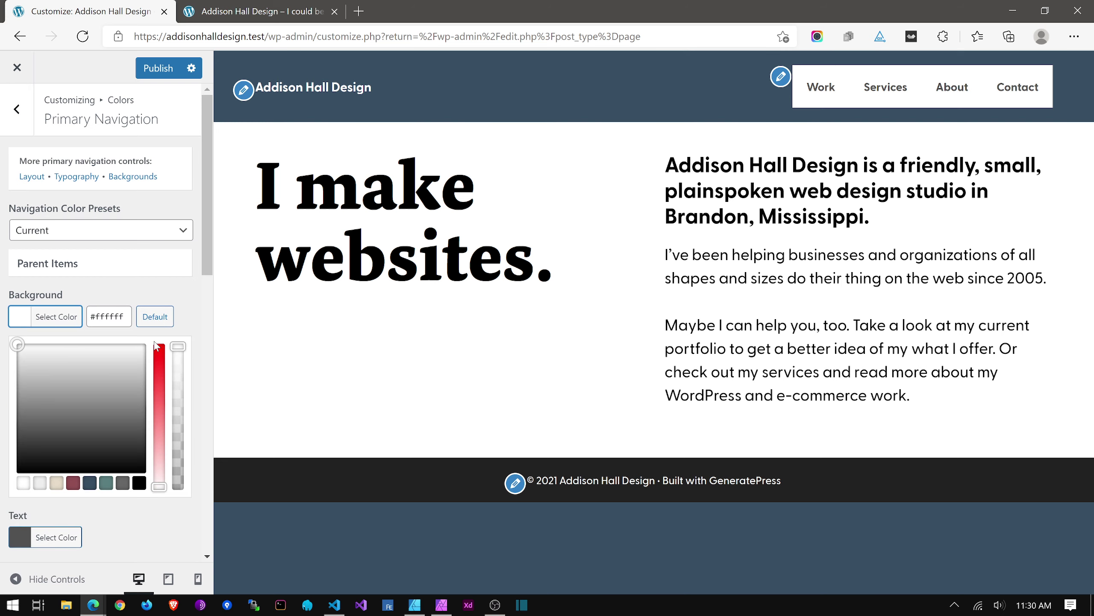
pyautogui.click(91, 483)
pyautogui.moveTo(176, 350); pyautogui.dragTo(181, 543)
pyautogui.click(182, 534)
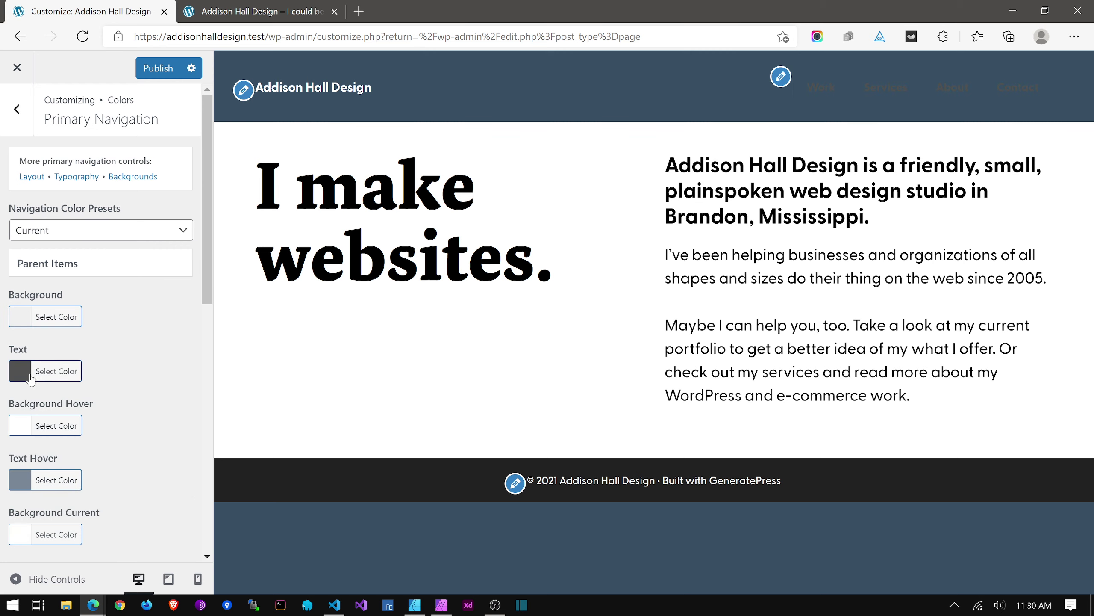
# Set the Primary Navigation parent items' text color to white, #ffffff.
pyautogui.click(48, 370)
pyautogui.click(23, 537)
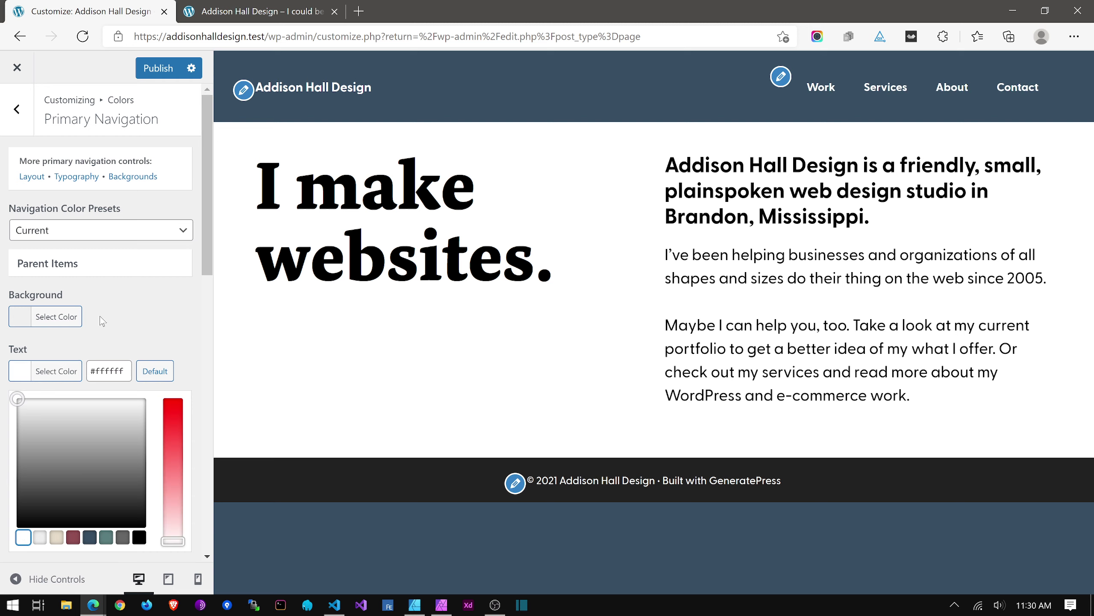
pyautogui.click(100, 319)
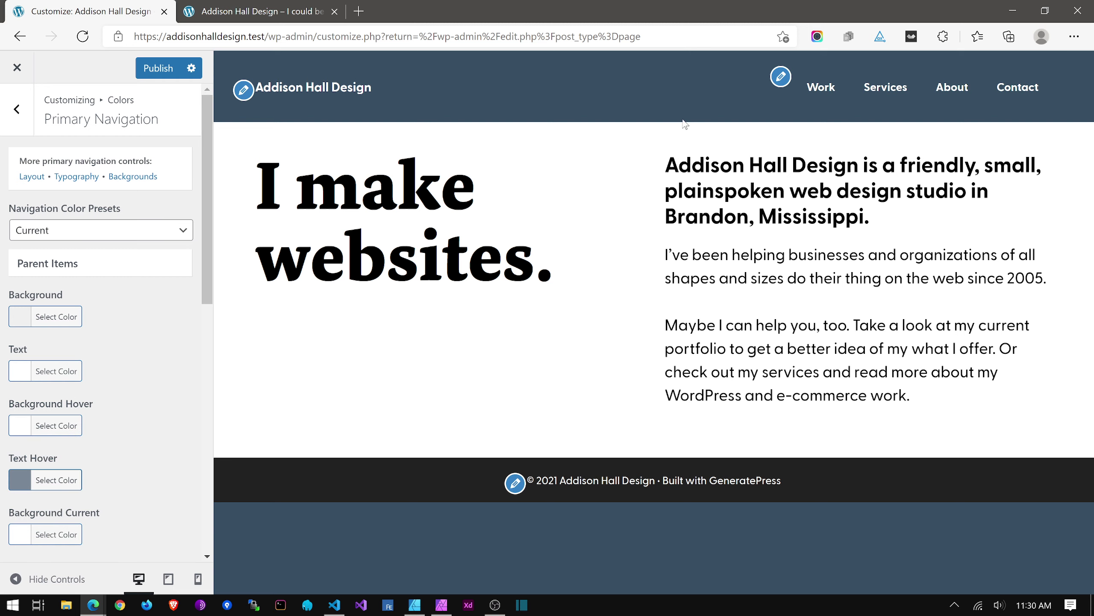
# Set the parent items' Background Hover to the palette's dark blue at full transparency.
pyautogui.click(18, 427)
pyautogui.scroll(-3, 129, 340)
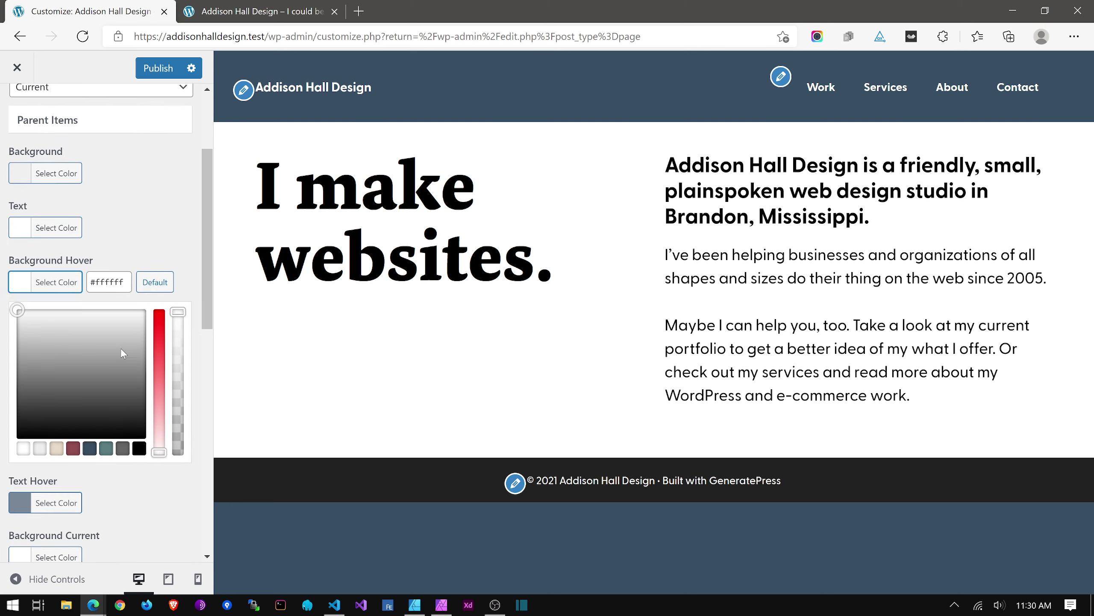
pyautogui.click(90, 448)
pyautogui.moveTo(177, 313); pyautogui.dragTo(176, 454)
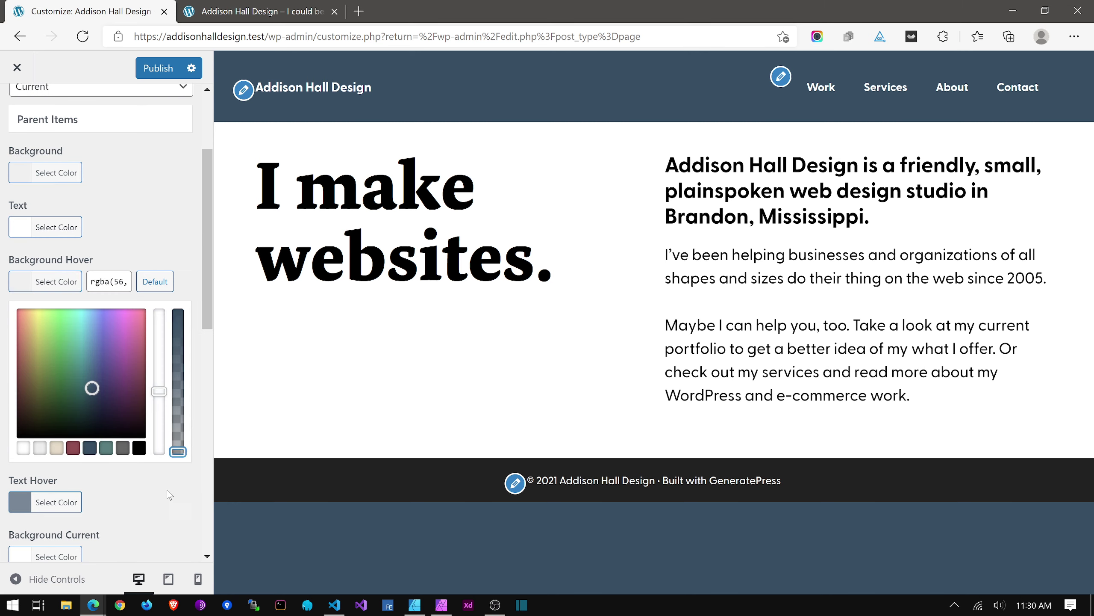
pyautogui.click(167, 496)
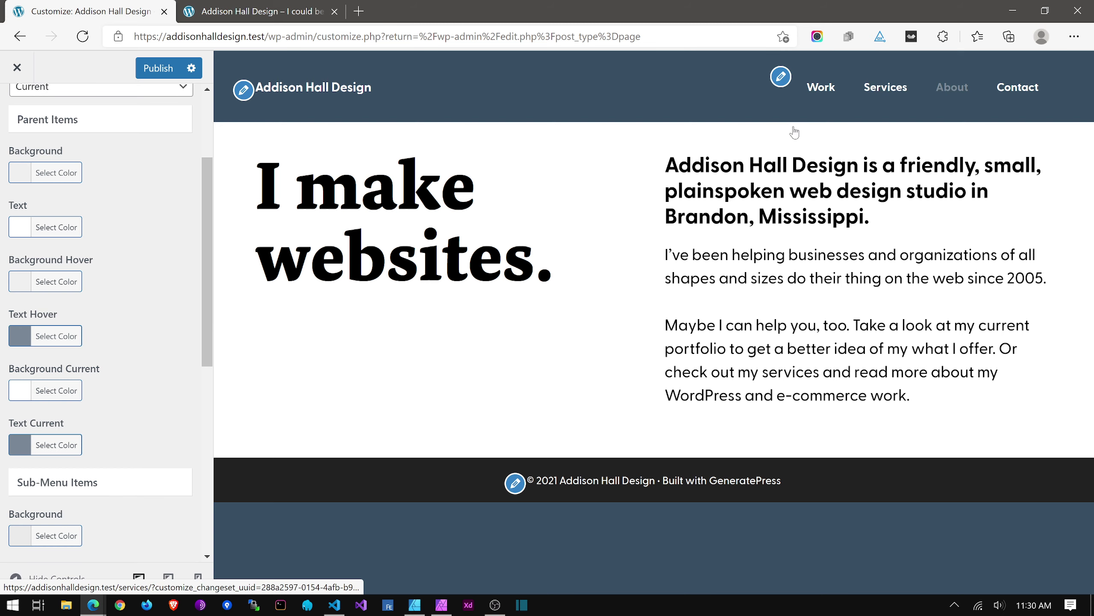
# Set the parent items' Text Hover and Text Current colors to white and return to the list of Colors sections.
pyautogui.click(17, 340)
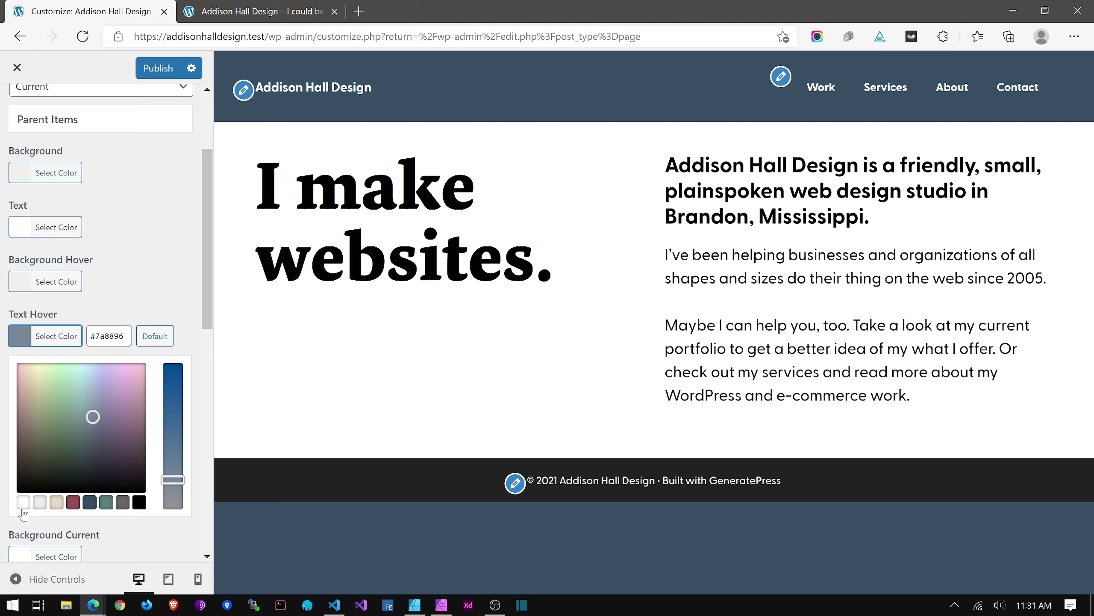
pyautogui.click(22, 503)
pyautogui.click(121, 350)
pyautogui.click(24, 454)
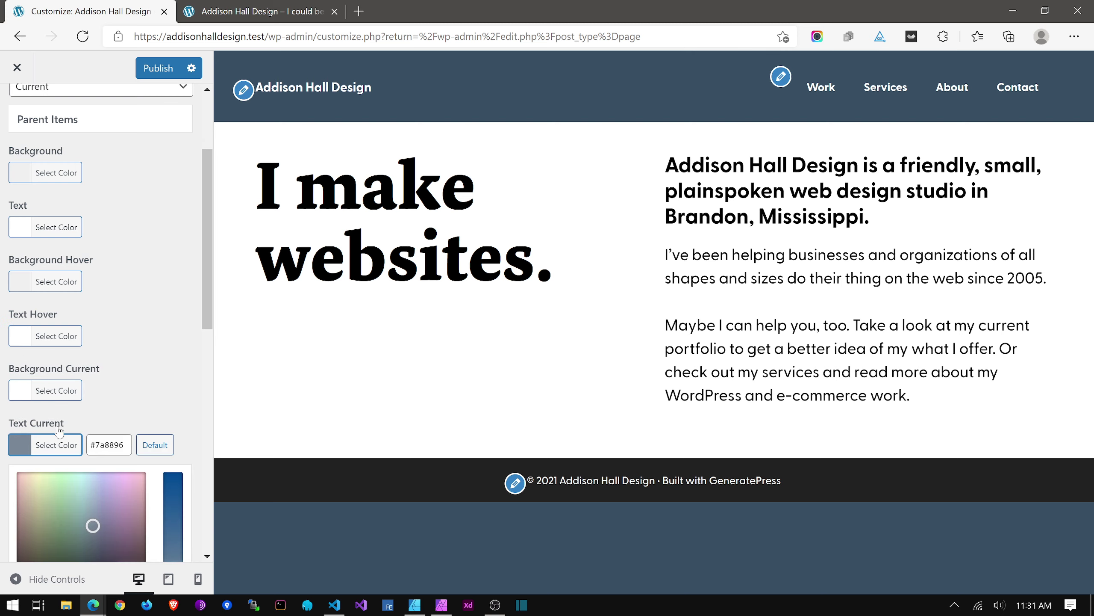
pyautogui.scroll(-3, 109, 413)
pyautogui.click(23, 467)
pyautogui.click(117, 242)
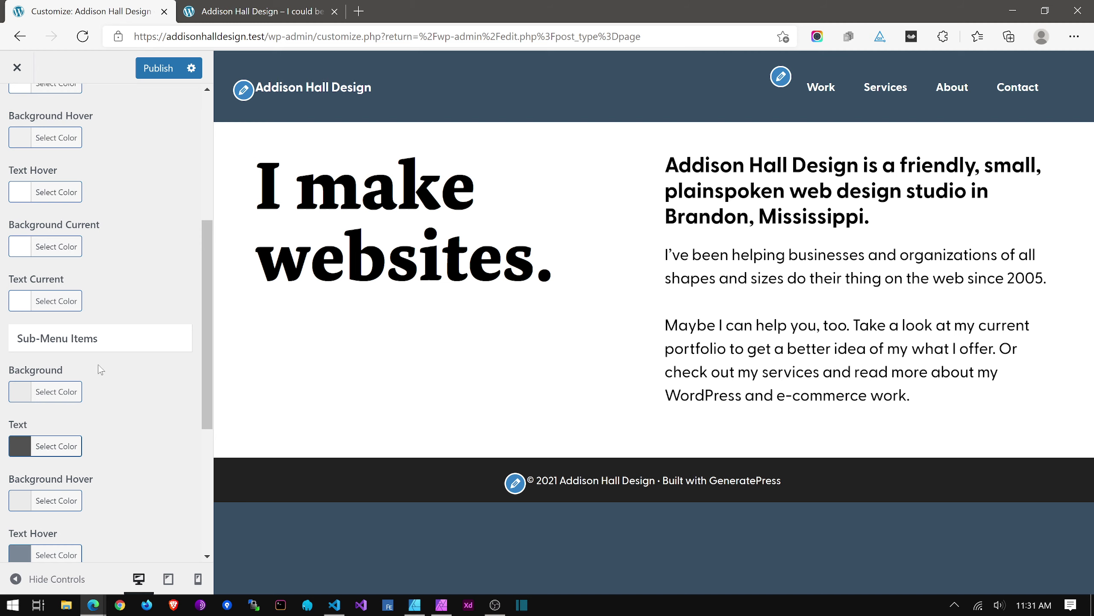
pyautogui.scroll(4, 121, 143)
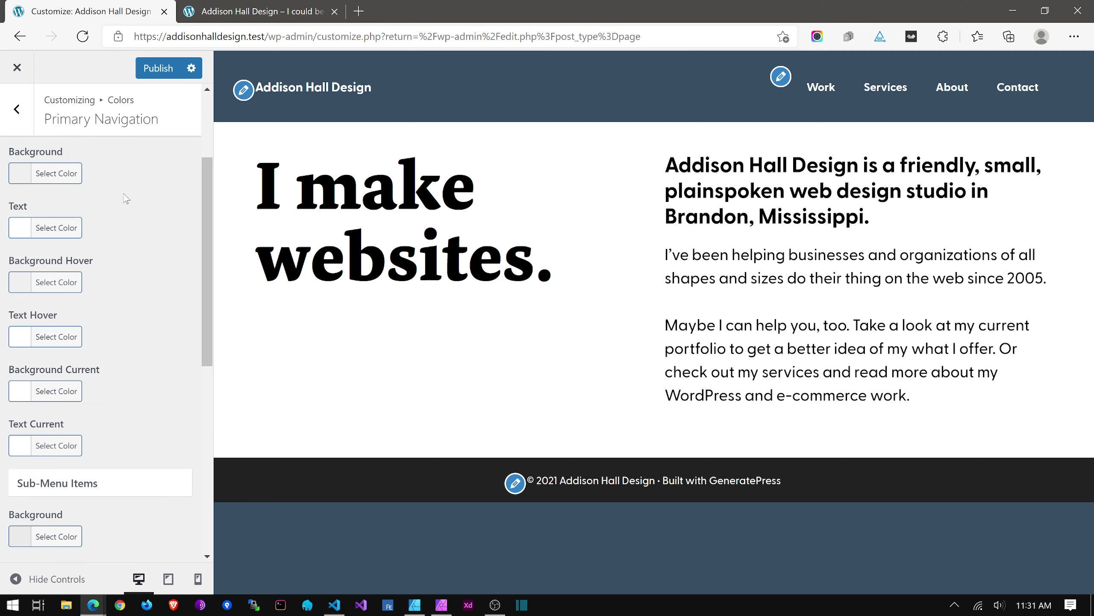
pyautogui.click(16, 116)
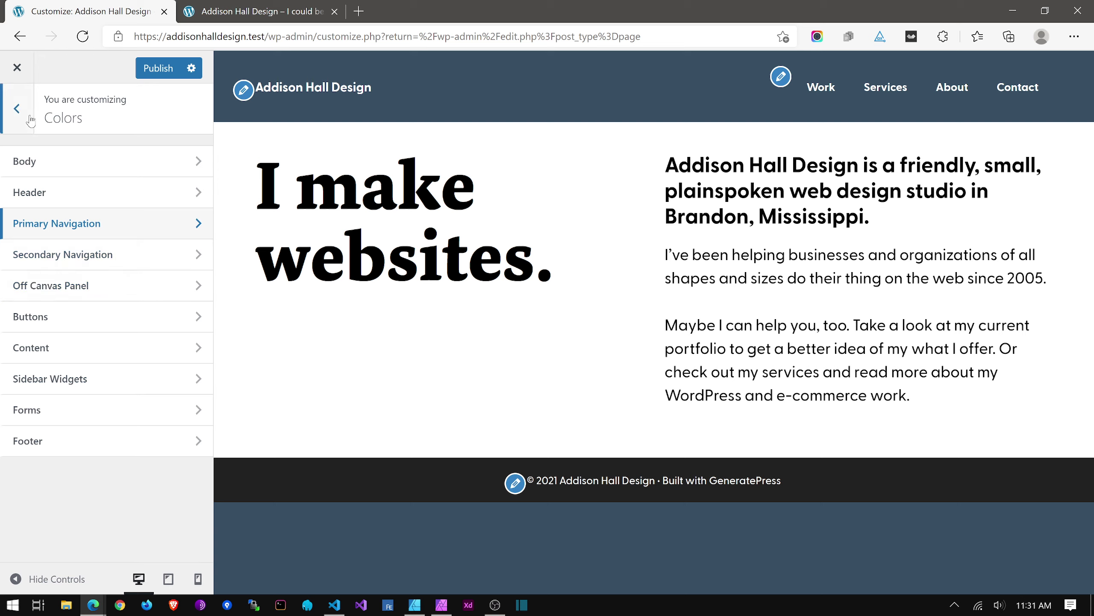
# Set the Content background to the palette's dark blue, #384f63, and make it fully transparent.
pyautogui.click(39, 340)
pyautogui.click(20, 235)
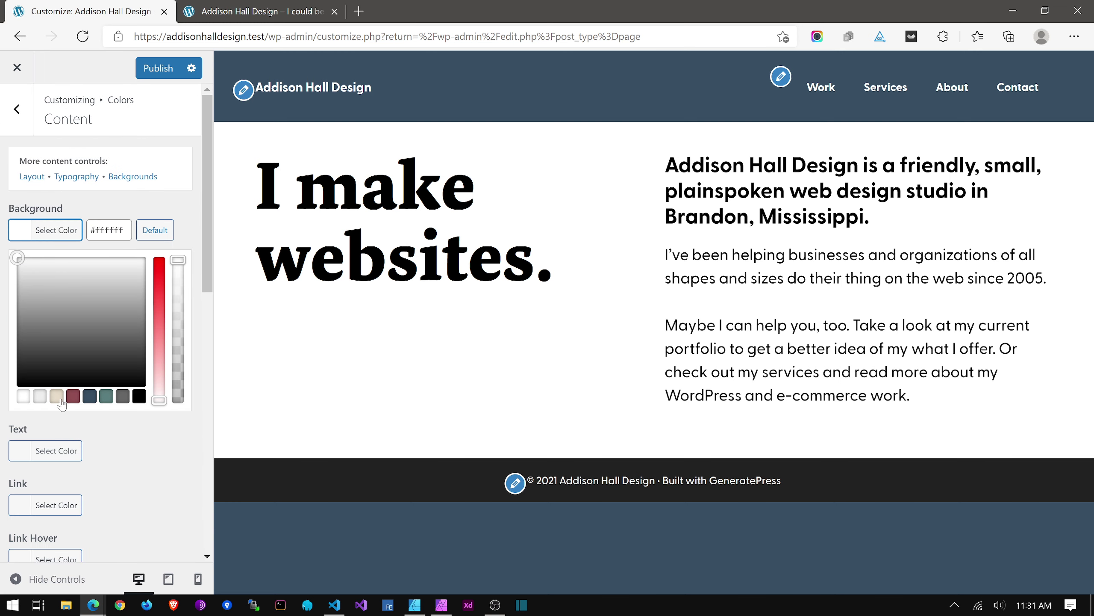
pyautogui.click(90, 396)
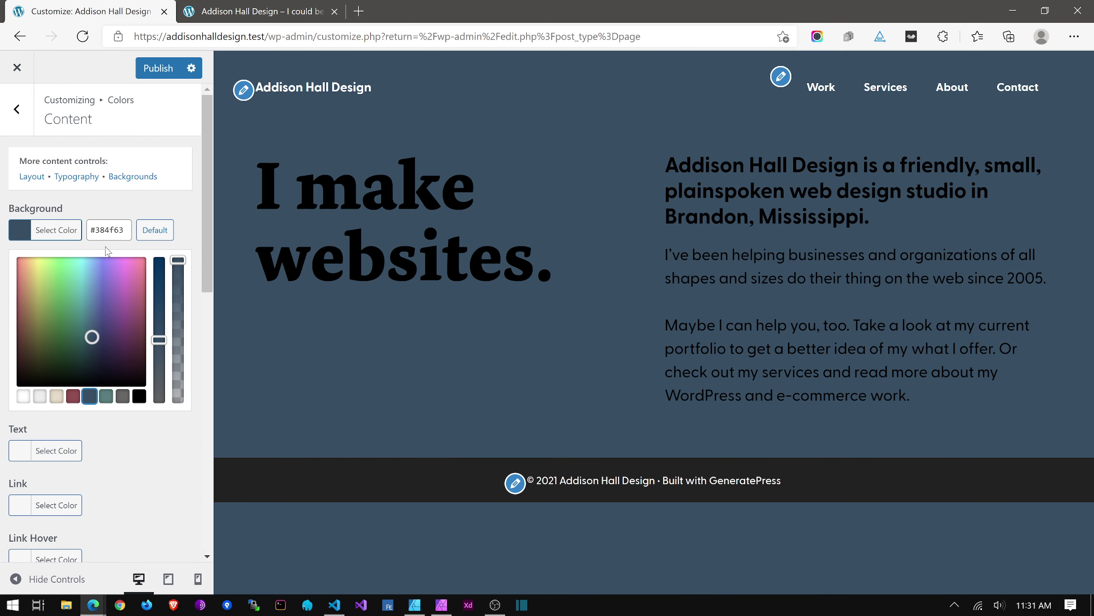
pyautogui.moveTo(179, 261); pyautogui.dragTo(167, 454)
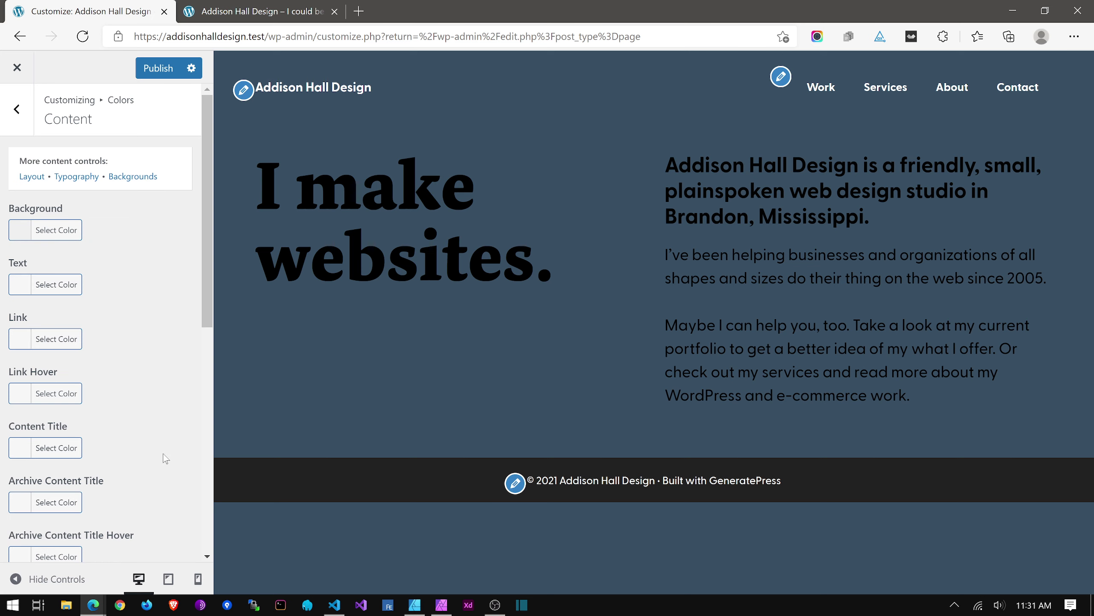
# Set the Content text color to the palette's white and return to the list of Colors sections.
pyautogui.click(48, 285)
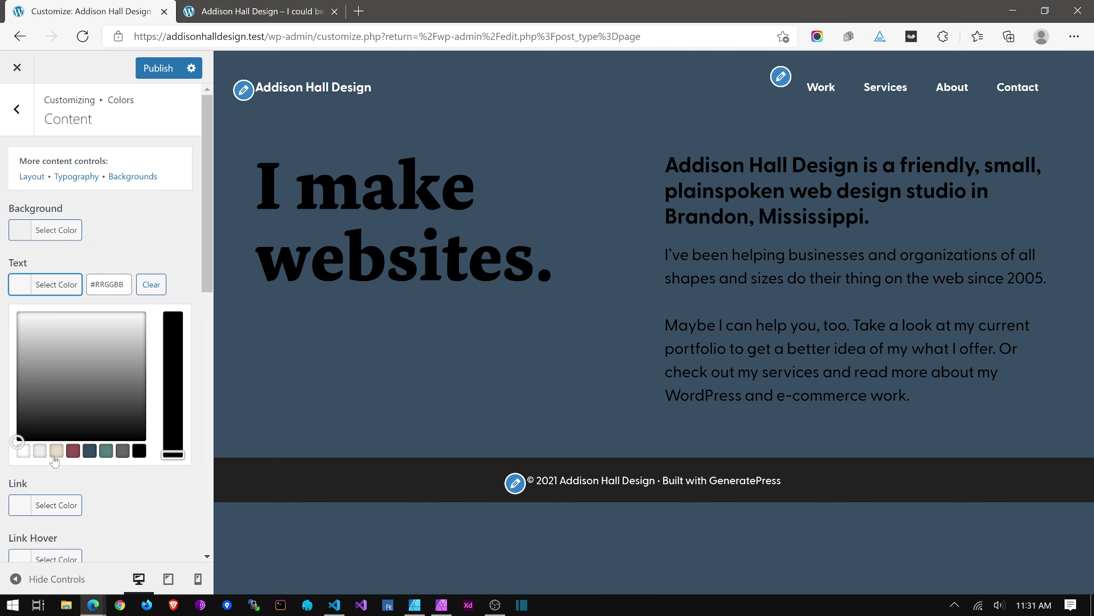
pyautogui.click(28, 453)
pyautogui.click(130, 224)
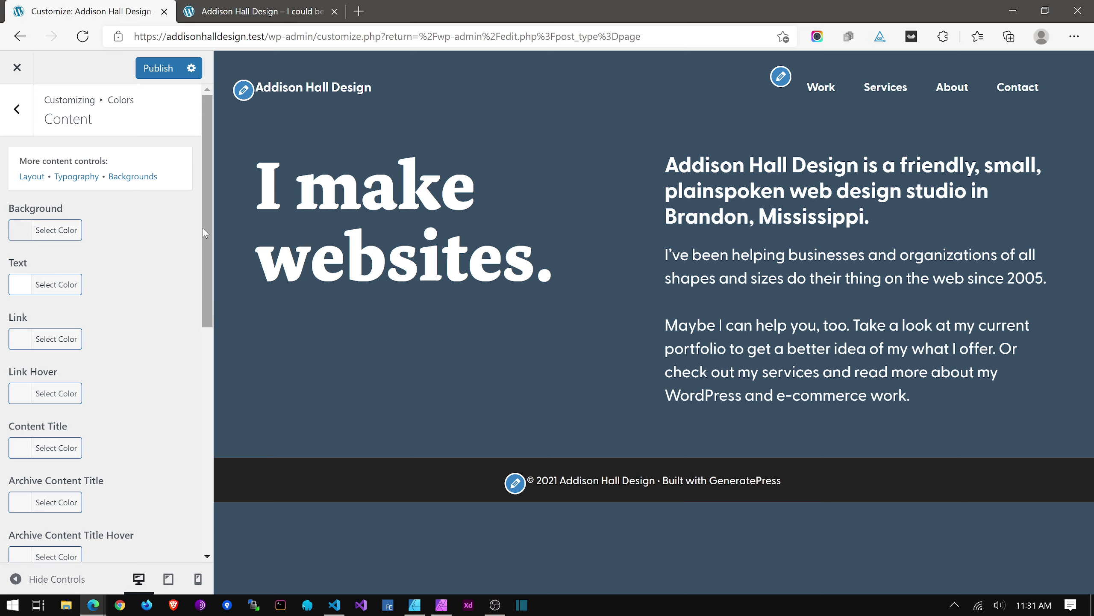
pyautogui.click(17, 110)
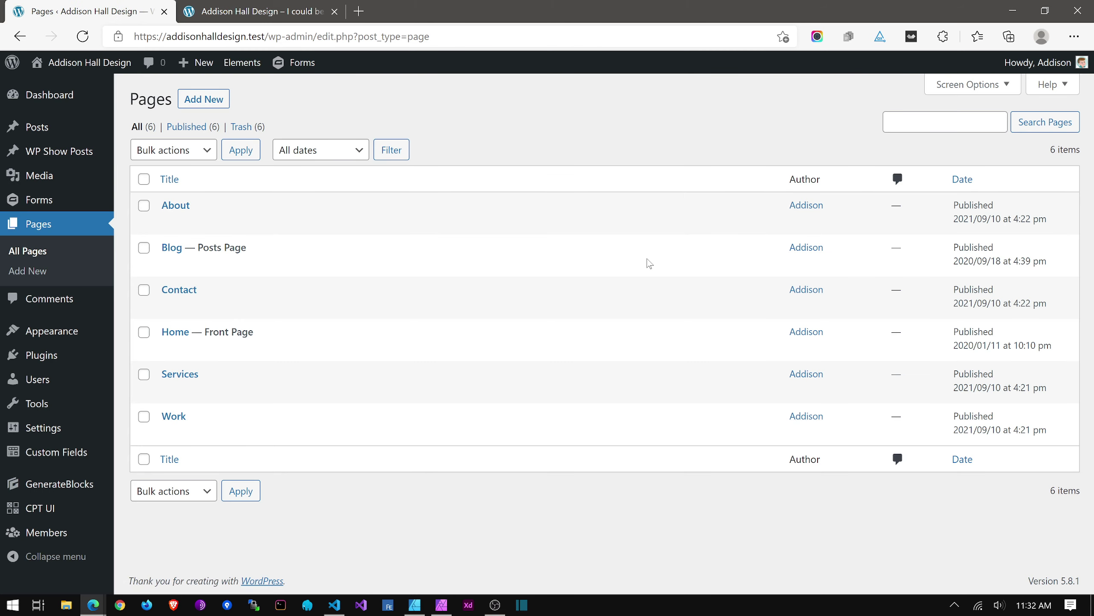
# Open the Home page in the block editor, check how its headline and content display, and return to the Pages list.
pyautogui.click(175, 331)
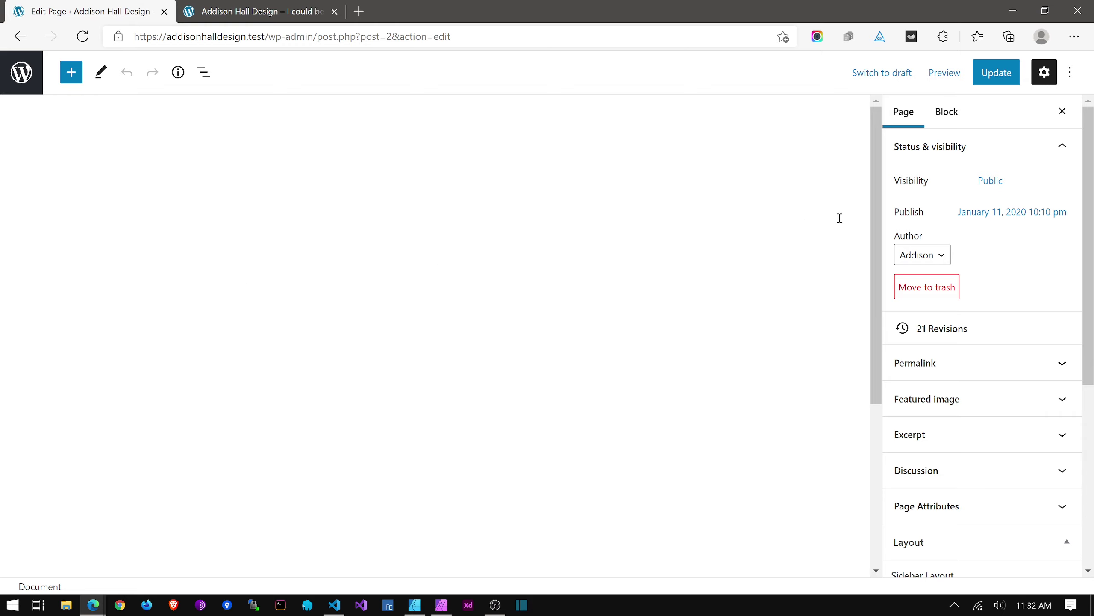
pyautogui.click(946, 373)
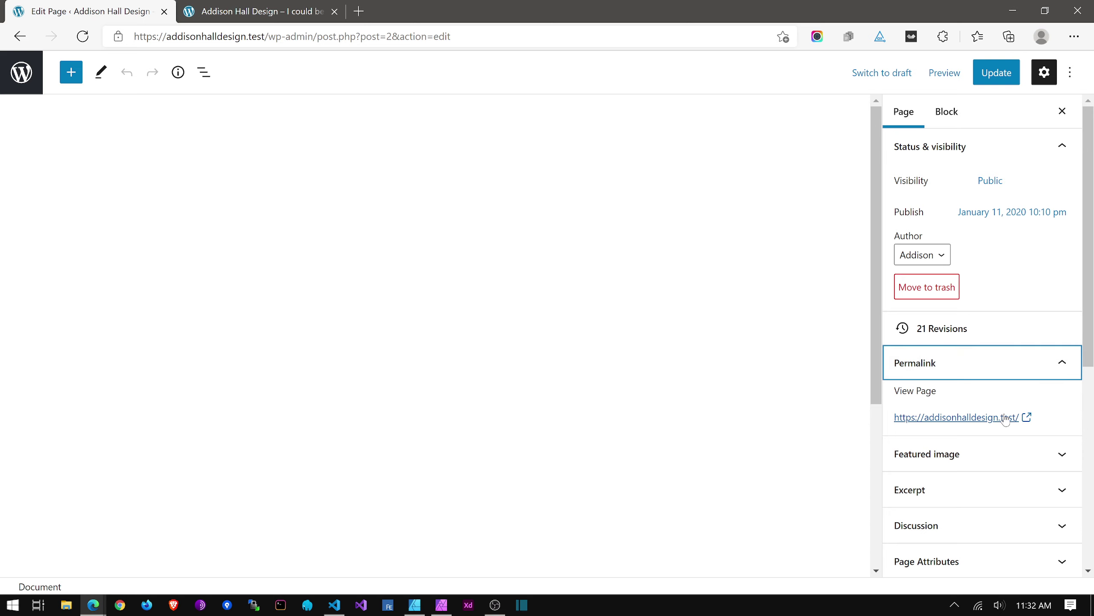
pyautogui.scroll(-3, 628, 259)
pyautogui.click(628, 258)
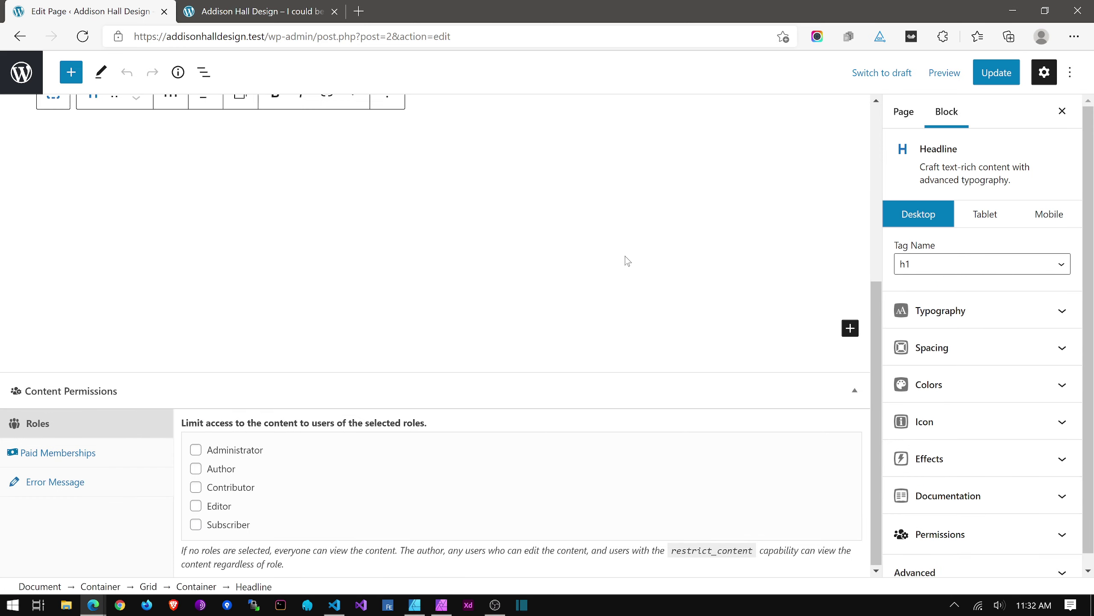
pyautogui.scroll(3, 625, 256)
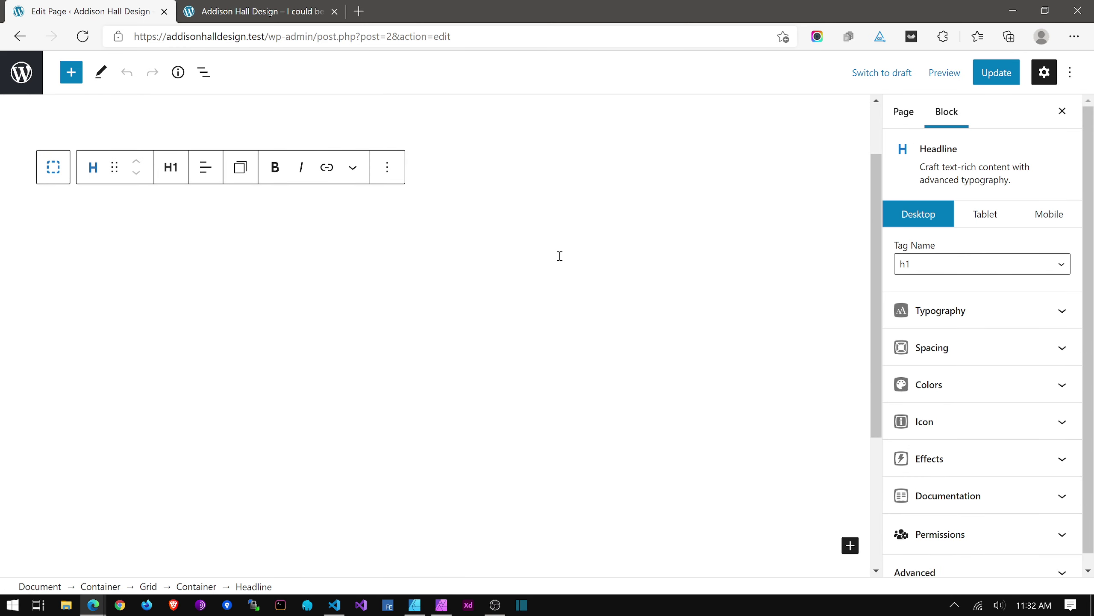
pyautogui.scroll(2, 563, 254)
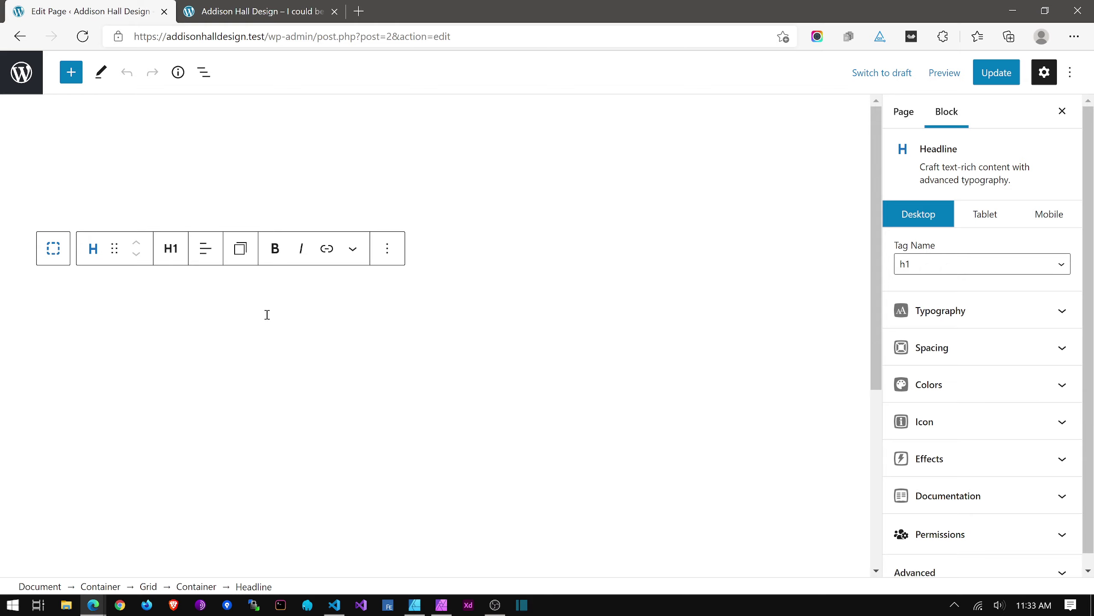
pyautogui.click(33, 88)
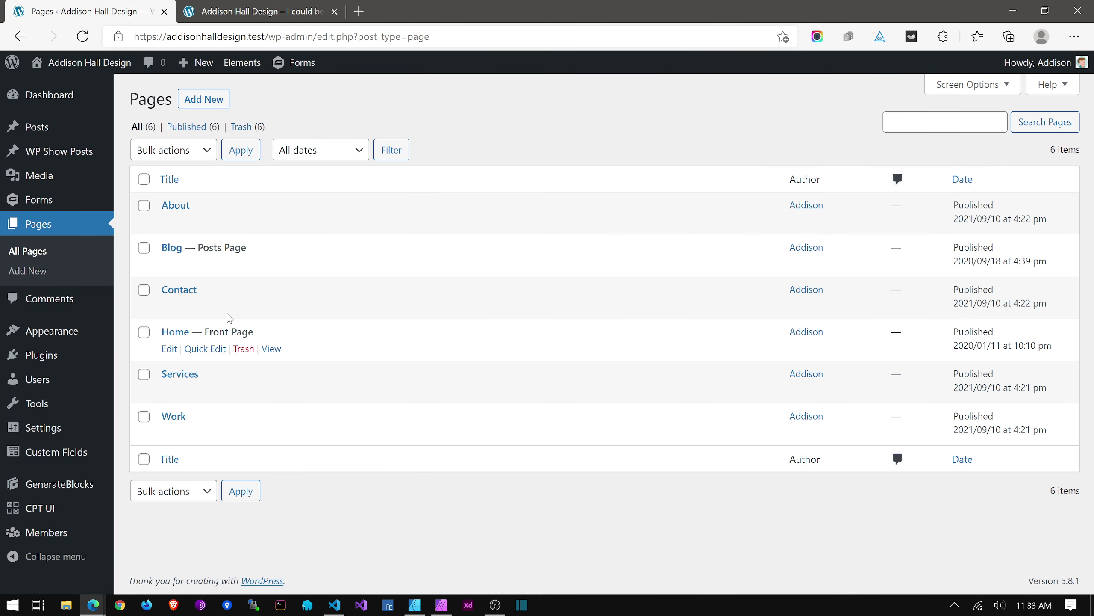
# Reopen the Customizer, set the Content background to fully opaque dark blue, #384f63, publish the change and close the Customizer.
pyautogui.moveTo(52, 337)
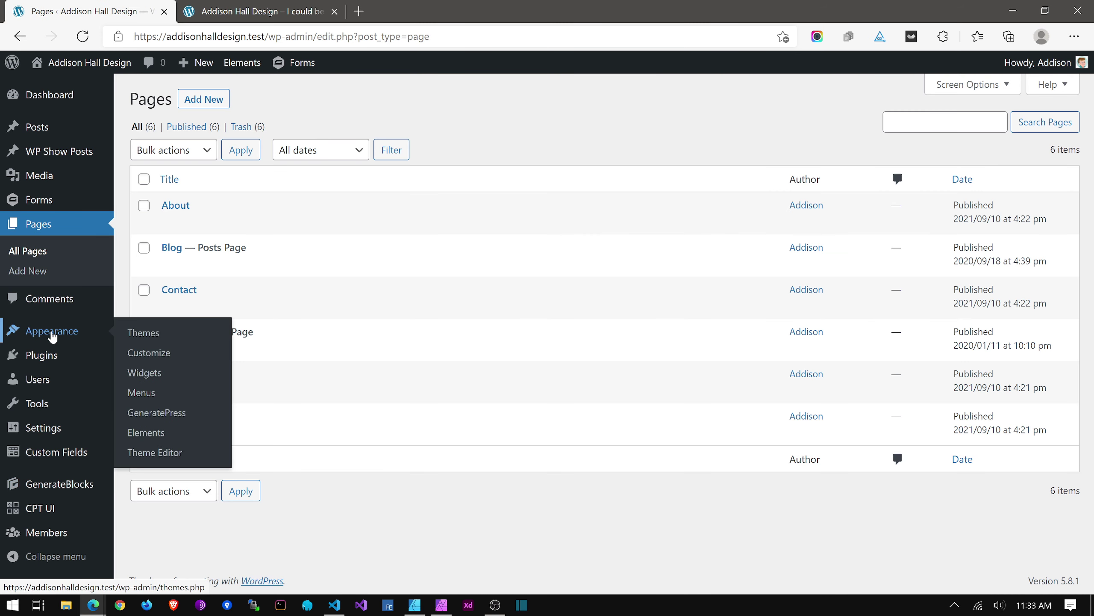
pyautogui.click(175, 357)
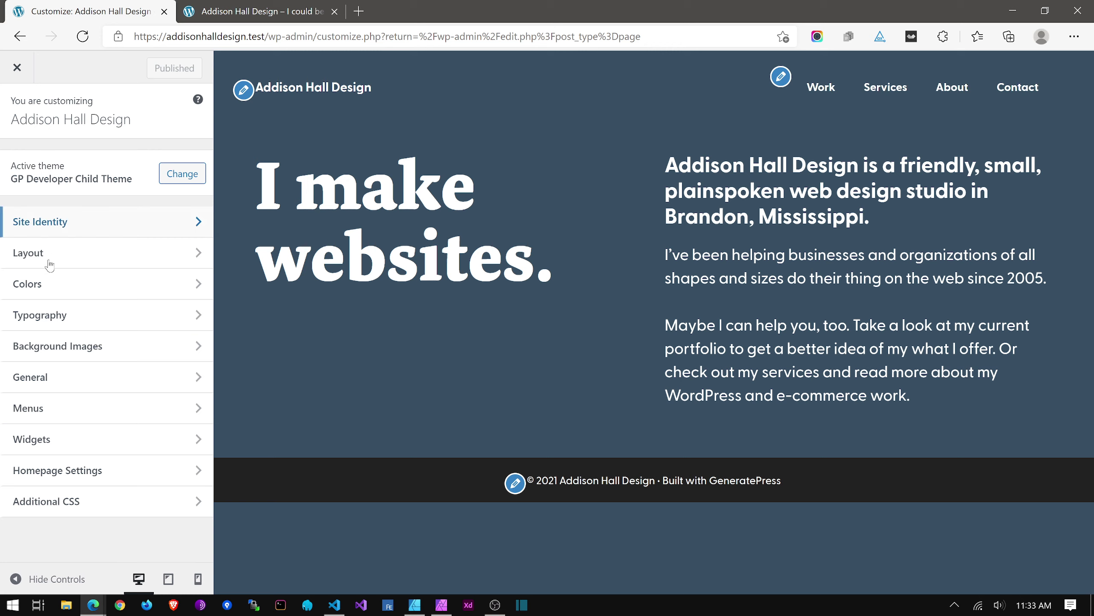
pyautogui.click(43, 284)
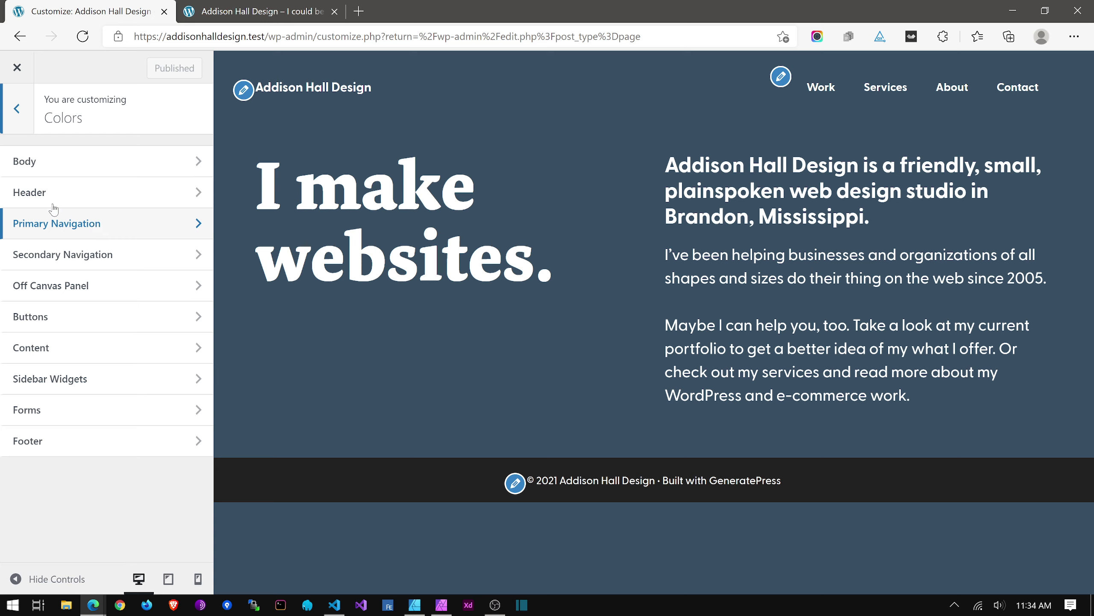
pyautogui.click(40, 341)
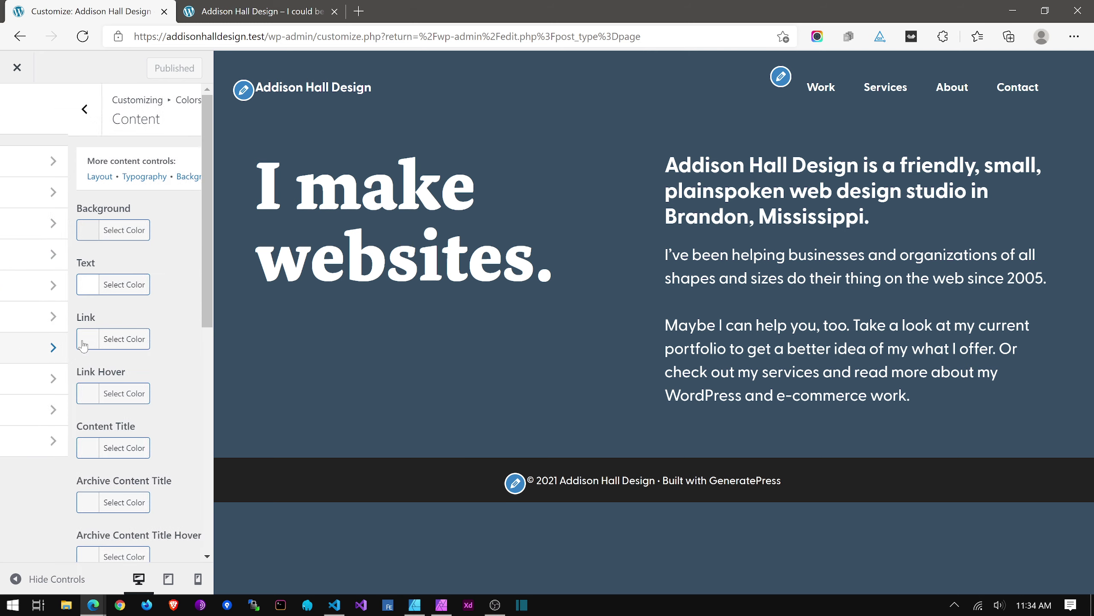
pyautogui.click(21, 233)
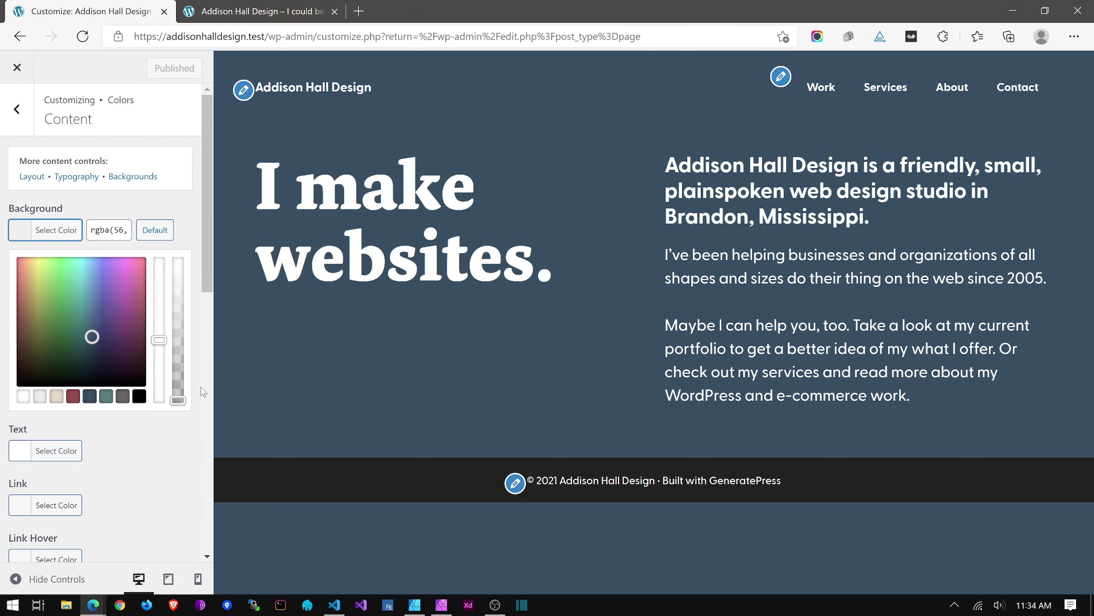
pyautogui.click(178, 396)
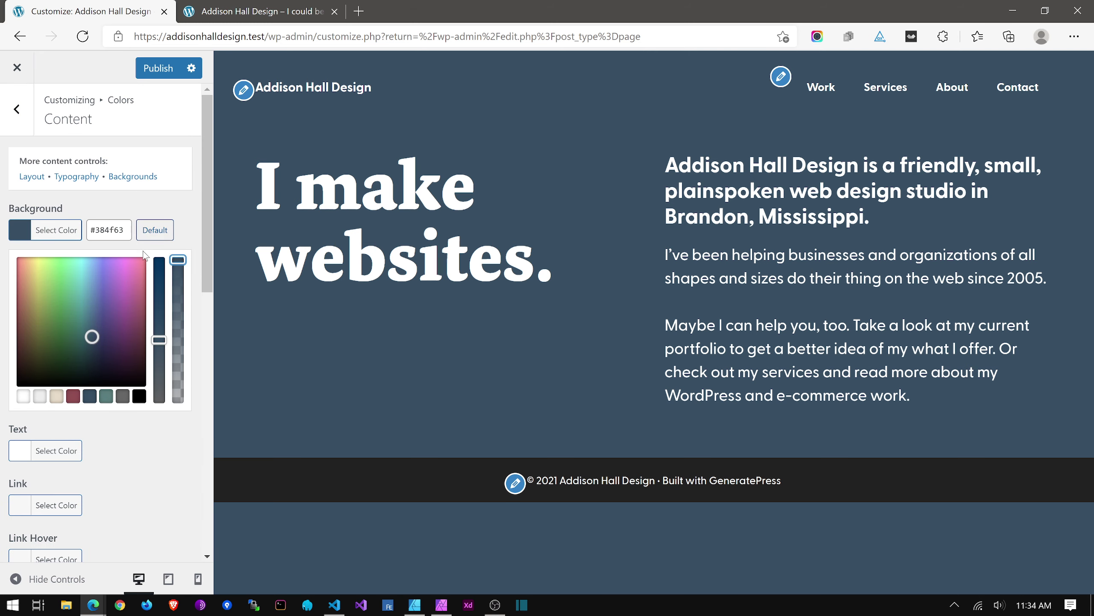
pyautogui.click(90, 400)
pyautogui.click(158, 68)
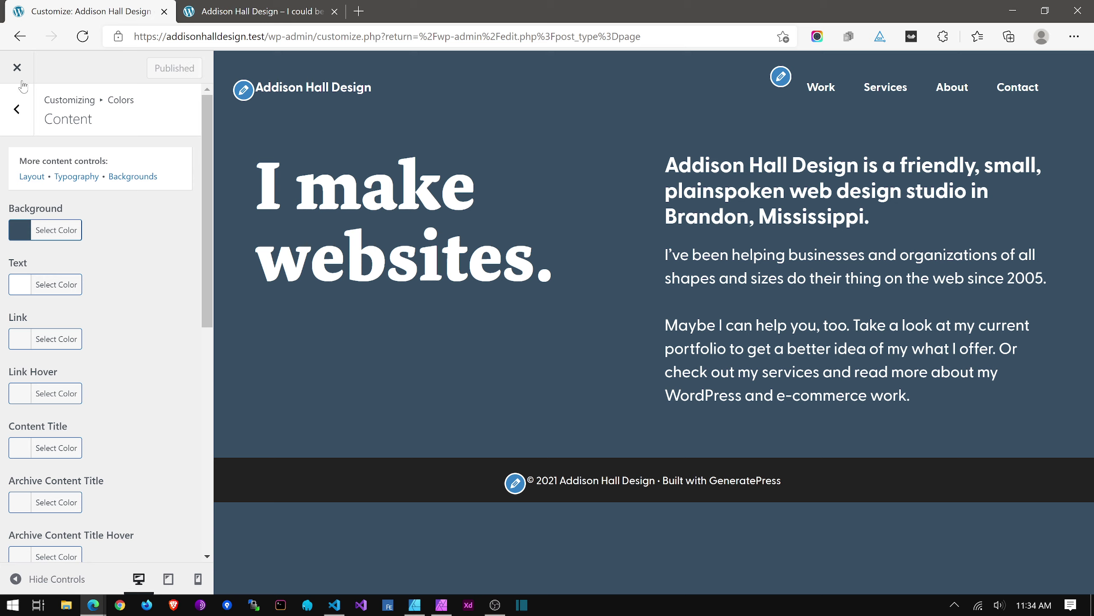
pyautogui.click(17, 67)
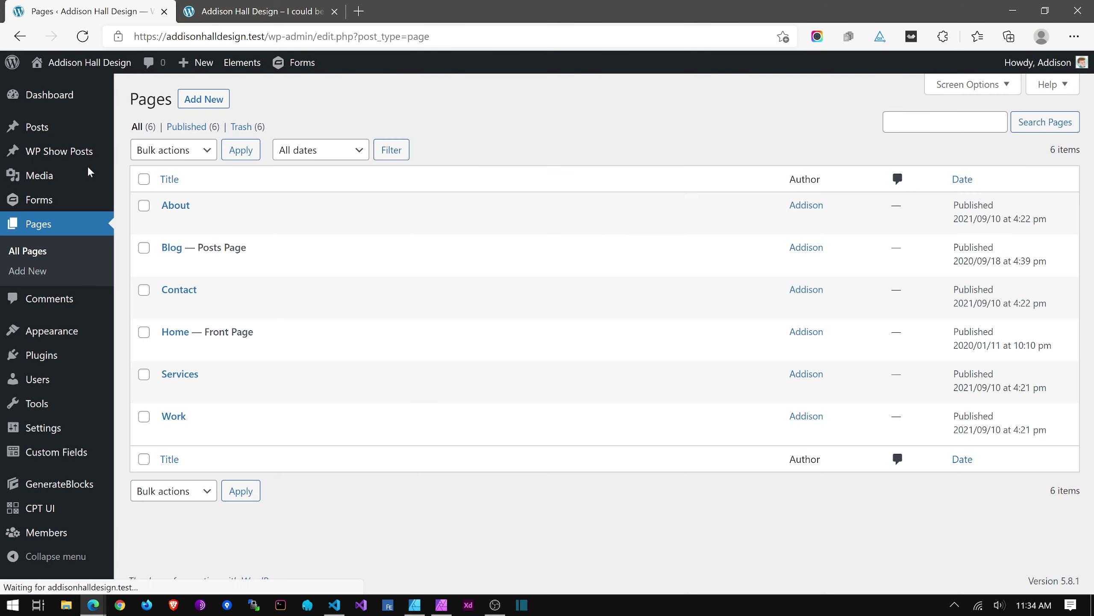
# Open the Home page for editing and set the container around the "I make websites." headline to 66% width.
pyautogui.click(176, 332)
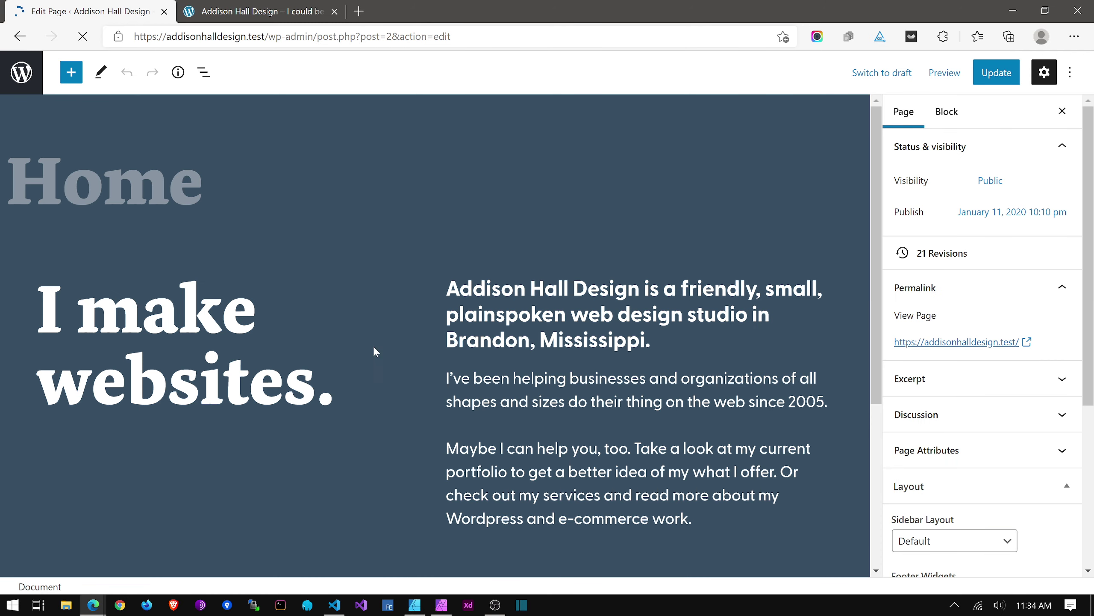
pyautogui.scroll(-5, 371, 353)
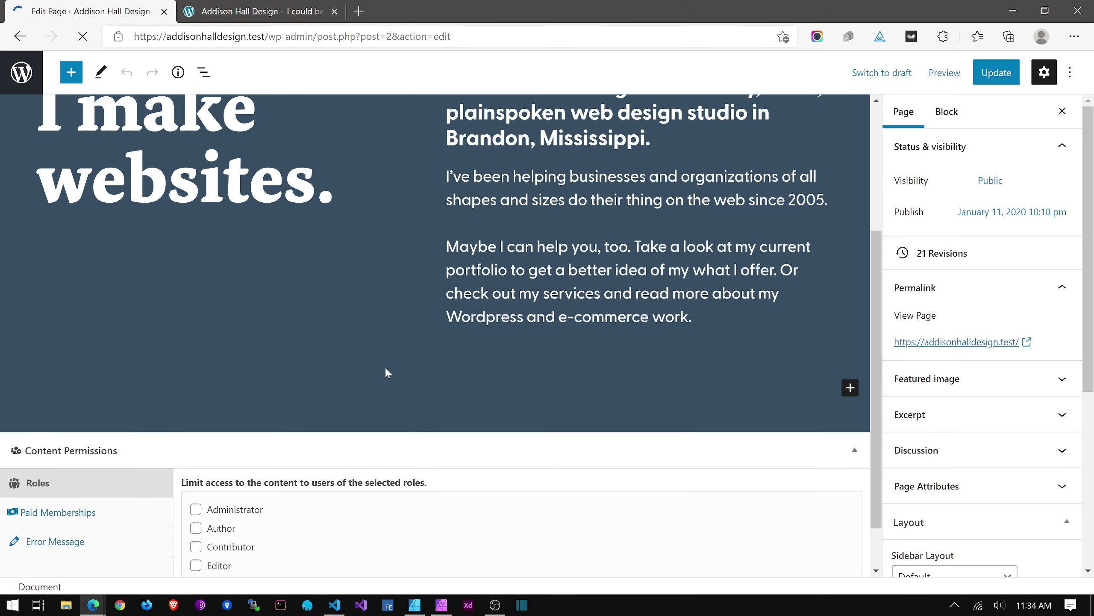
pyautogui.scroll(4, 385, 368)
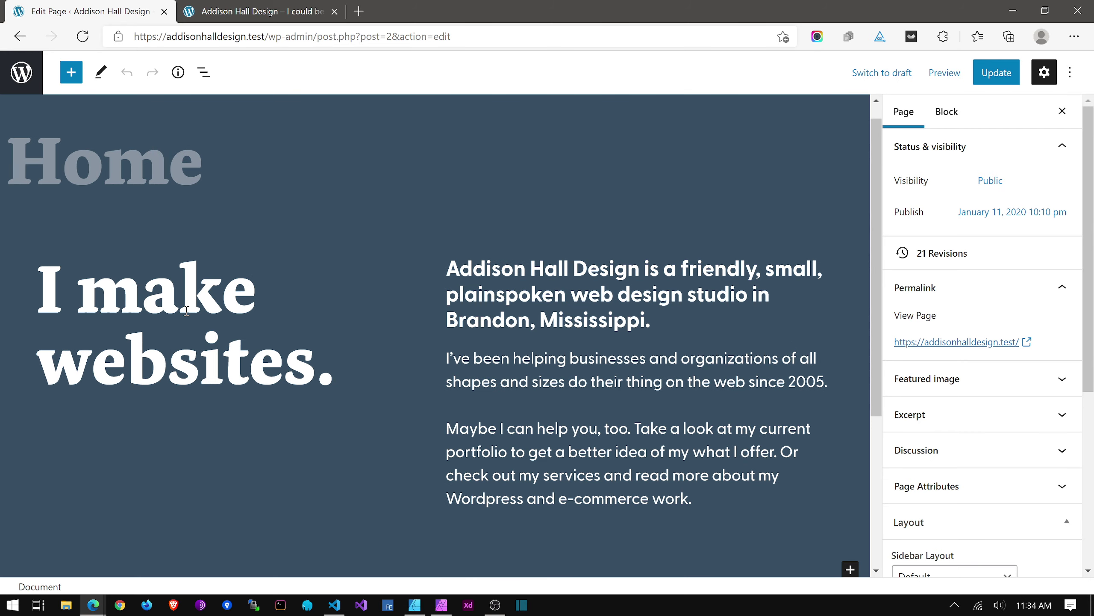
pyautogui.click(186, 310)
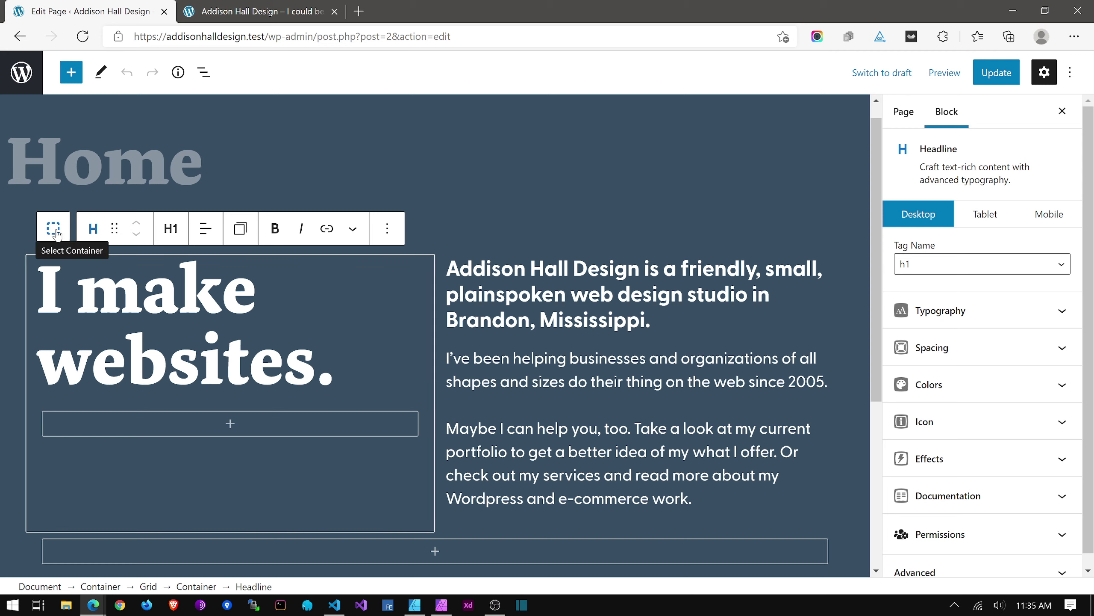
pyautogui.click(55, 229)
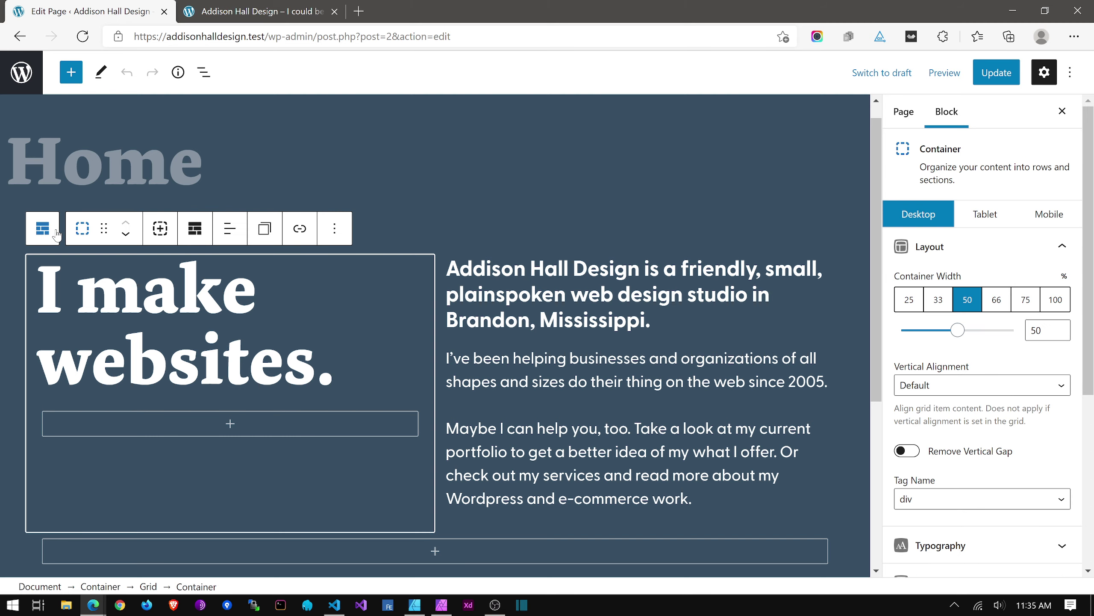
pyautogui.click(996, 300)
pyautogui.scroll(-3, 482, 361)
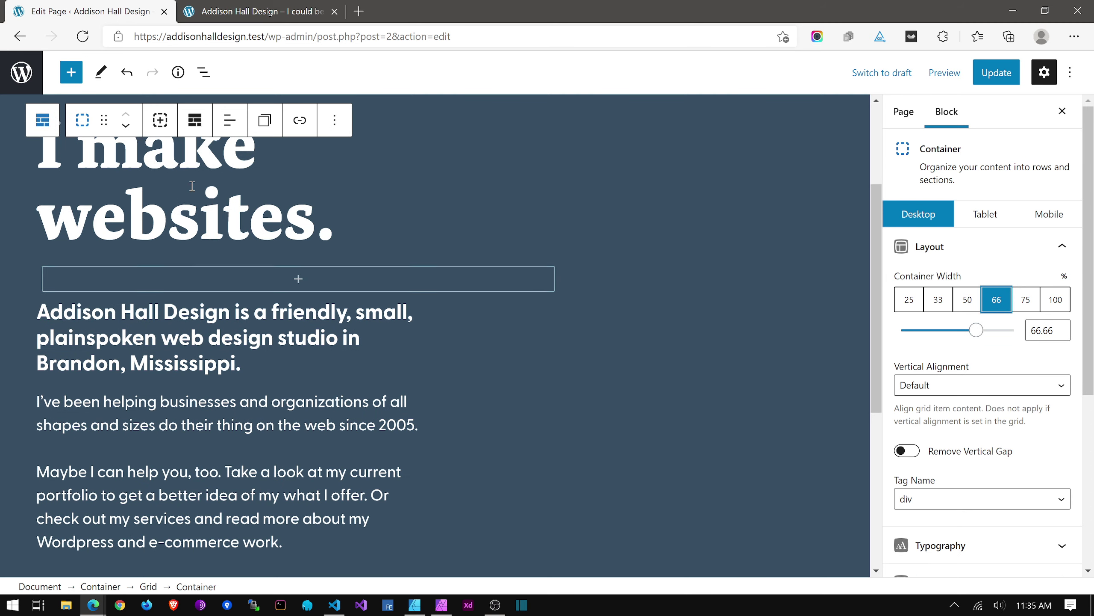
# Set the container holding the studio introduction text to 33% width and update the Home page.
pyautogui.click(56, 334)
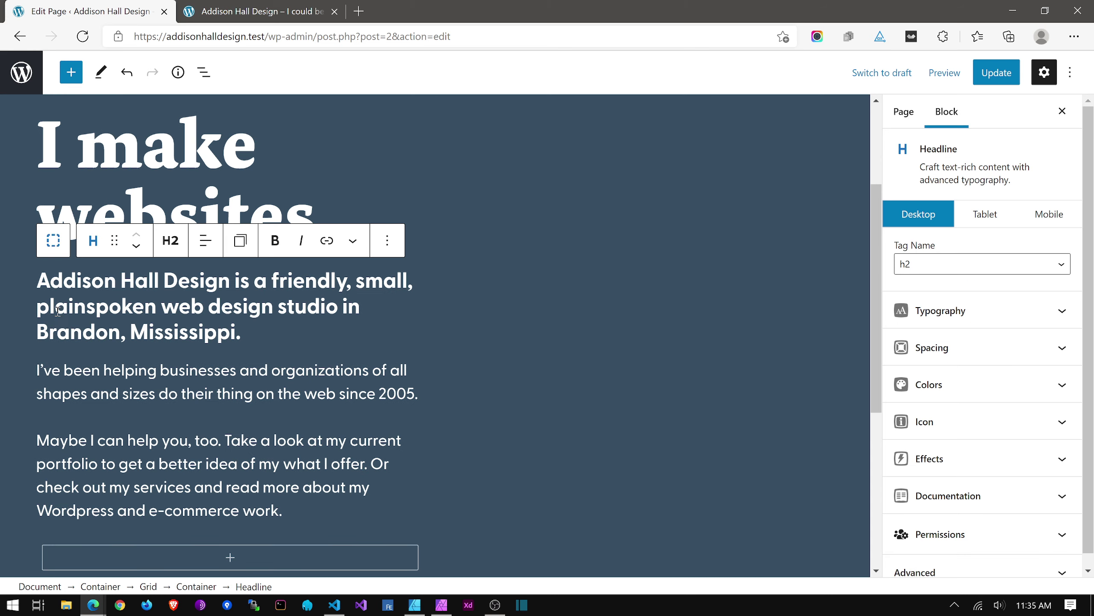
pyautogui.click(53, 241)
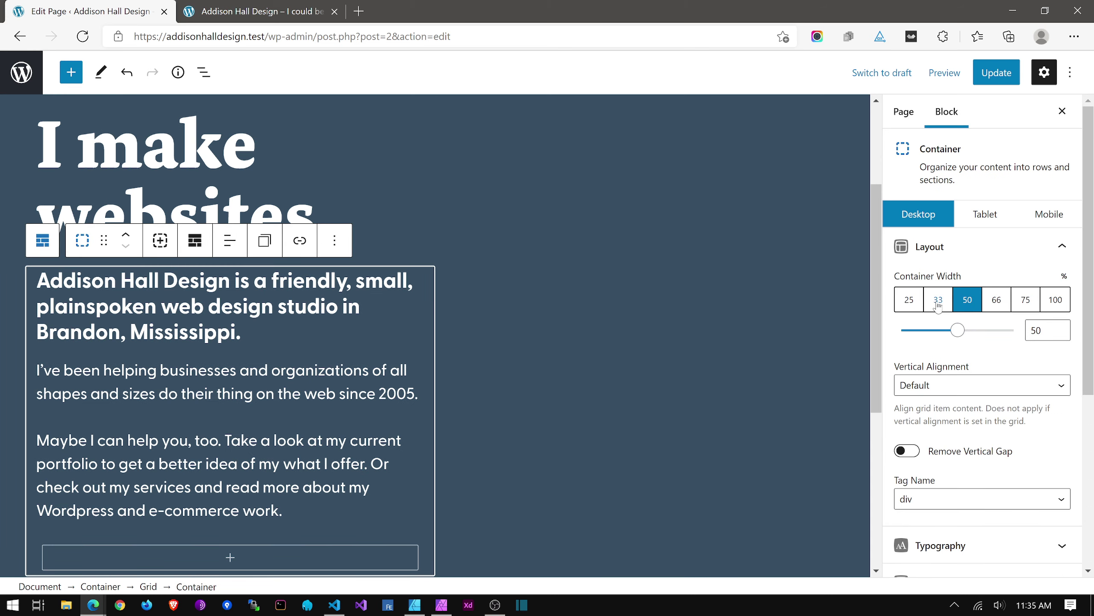
pyautogui.click(939, 299)
pyautogui.scroll(4, 648, 296)
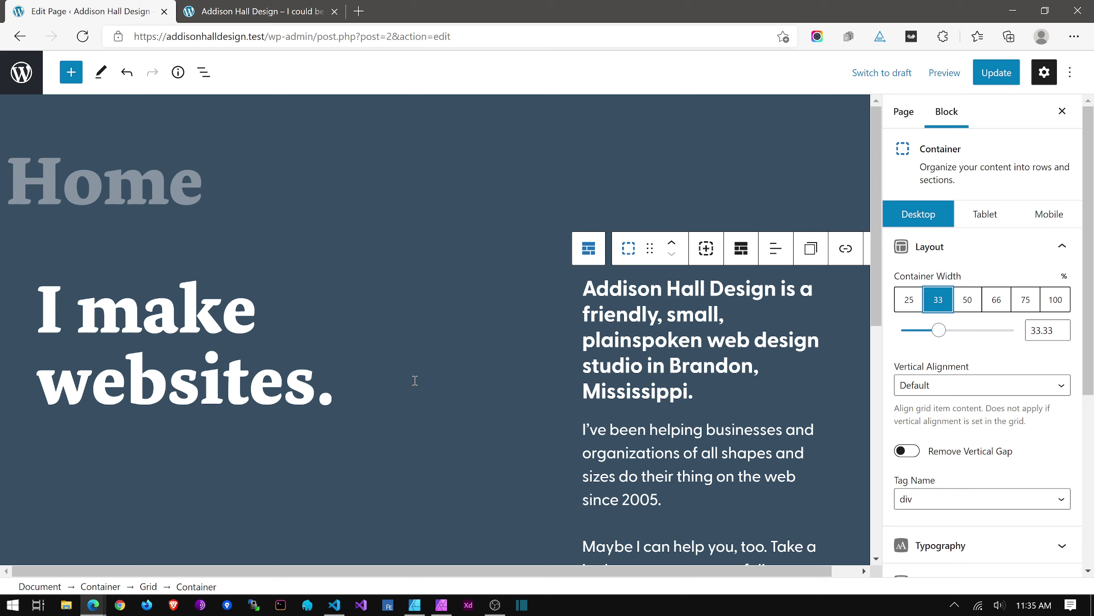
pyautogui.click(997, 72)
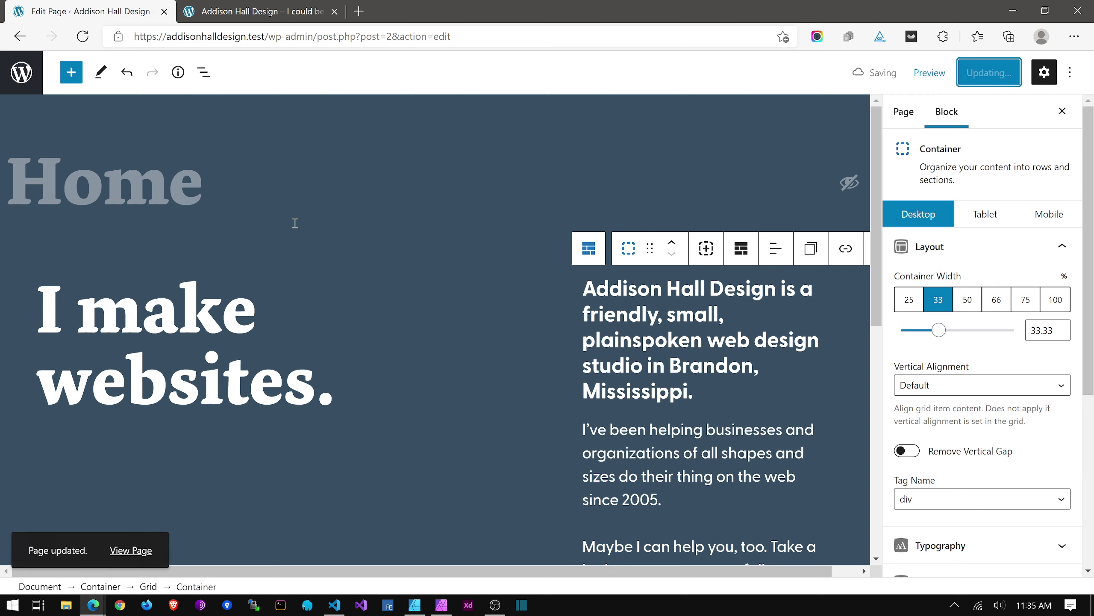
# Open the Pages list separately, place it as a tab beside the Home page editor, and open the Customizer there.
pyautogui.rightClick(22, 78)
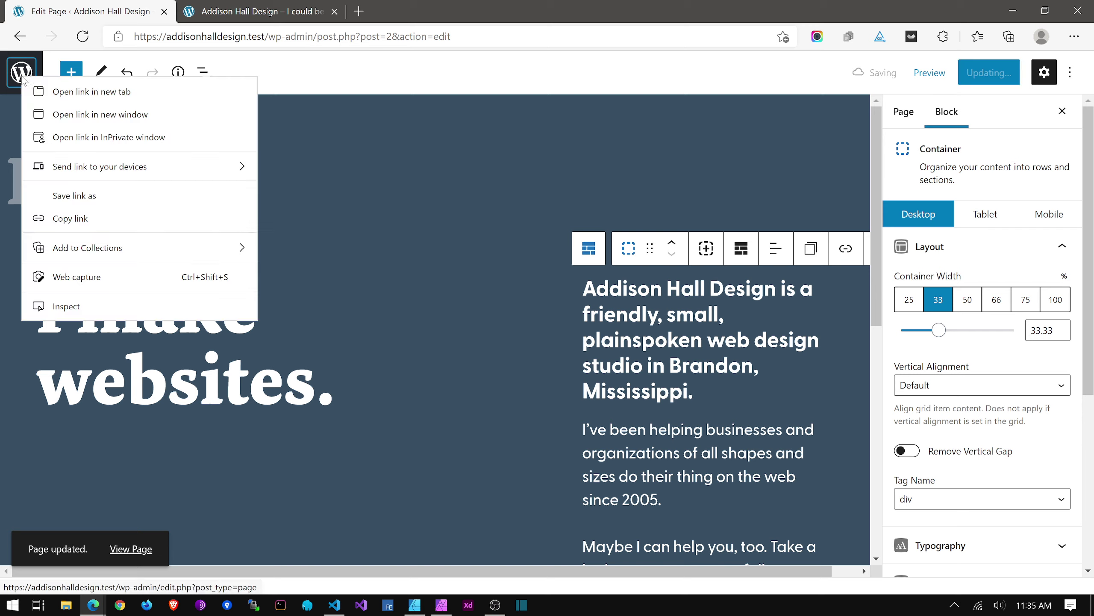
pyautogui.click(78, 114)
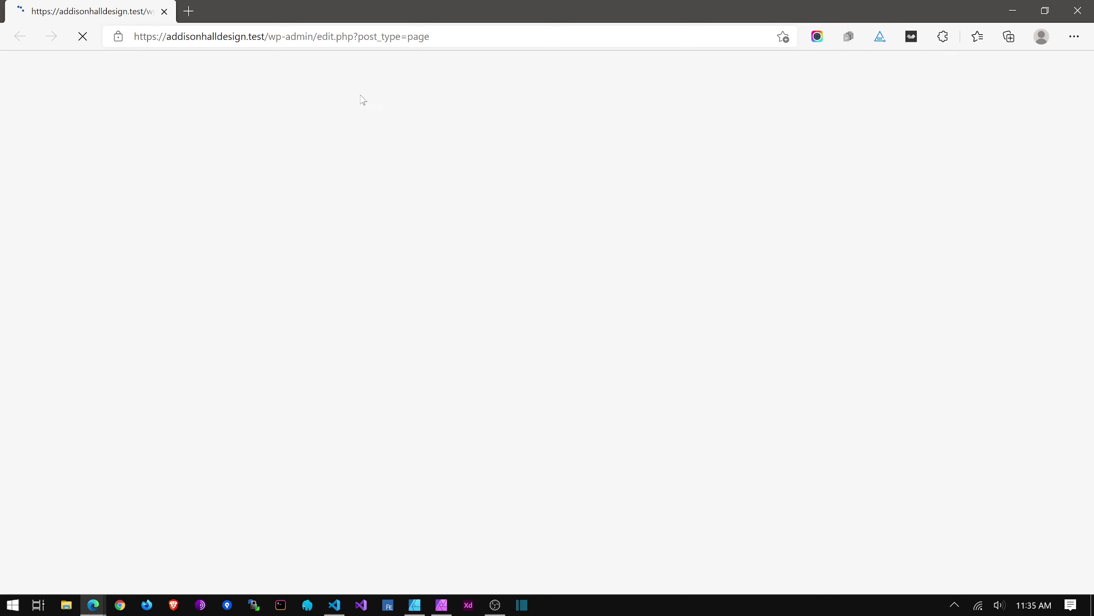
pyautogui.moveTo(356, 8); pyautogui.dragTo(449, 183)
pyautogui.moveTo(357, 186); pyautogui.dragTo(235, 10)
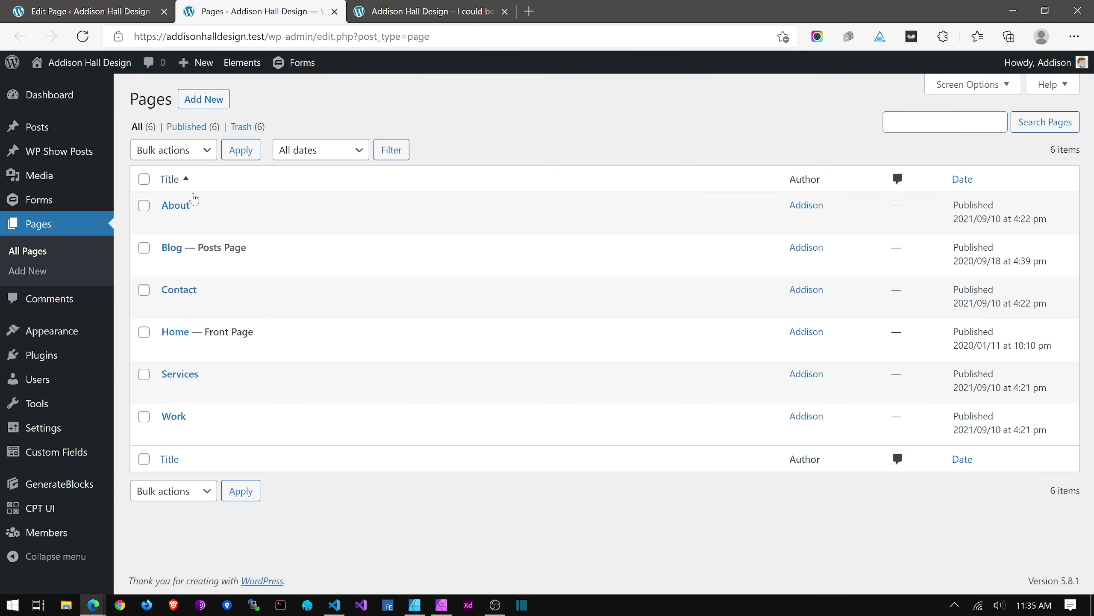
pyautogui.moveTo(43, 340)
pyautogui.click(126, 356)
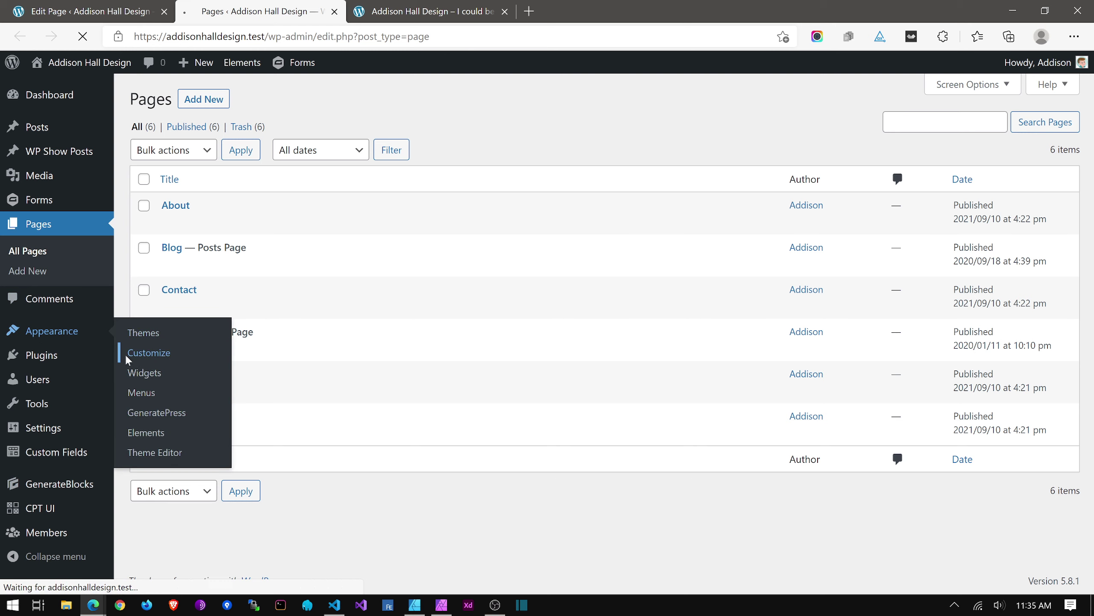
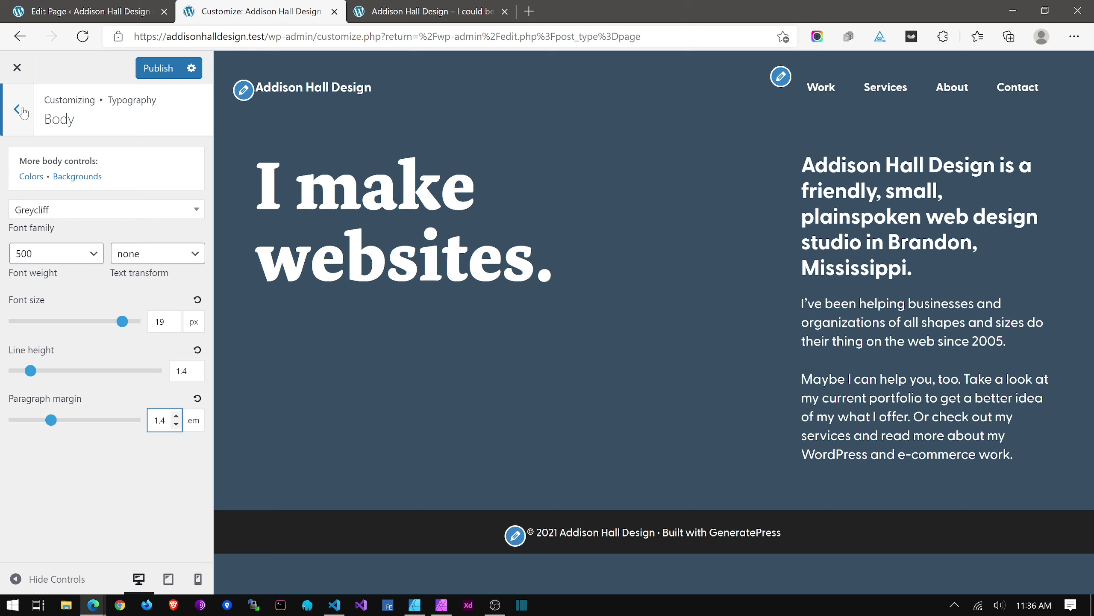
# Set the Body typography font size to 18 px and return to the list of Typography sections.
pyautogui.click(176, 326)
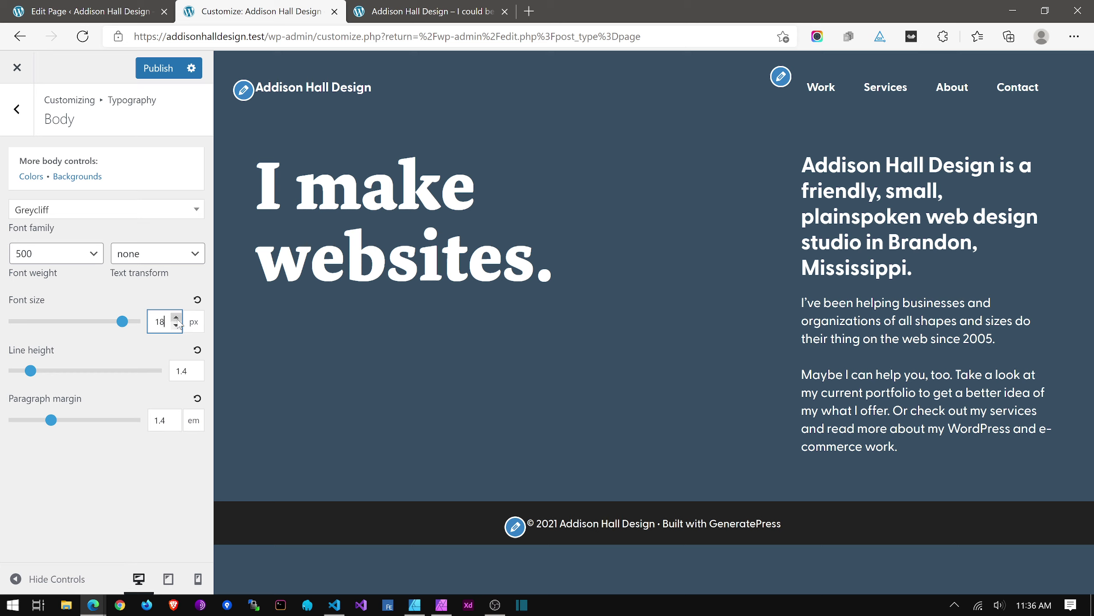
pyautogui.click(16, 110)
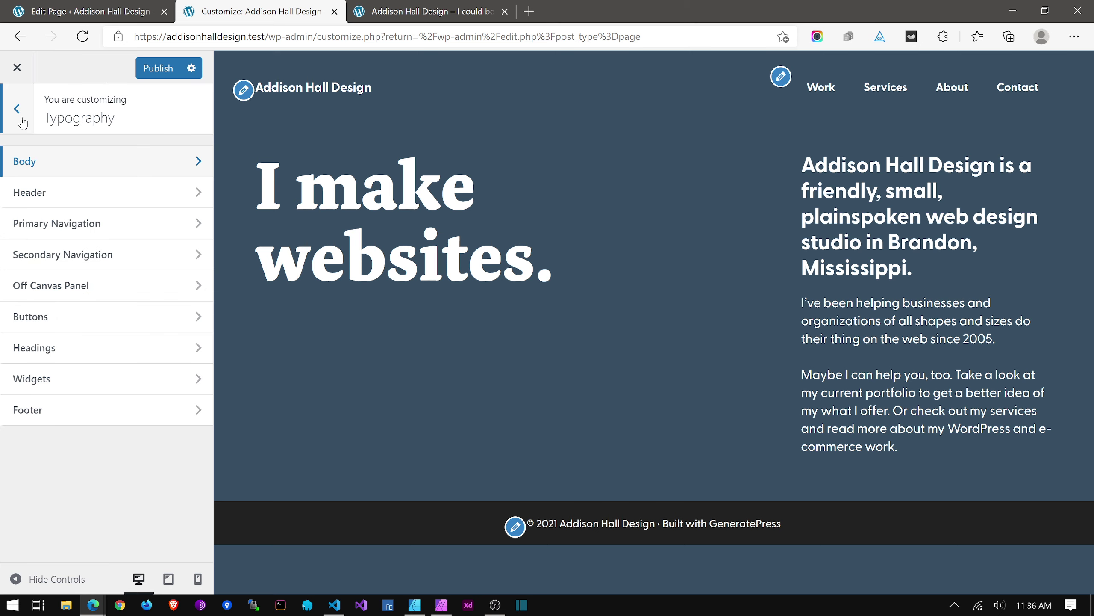
# Set the Heading 2 (H2) font size to 21 px in the Headings typography.
pyautogui.click(35, 348)
pyautogui.scroll(-10, 63, 247)
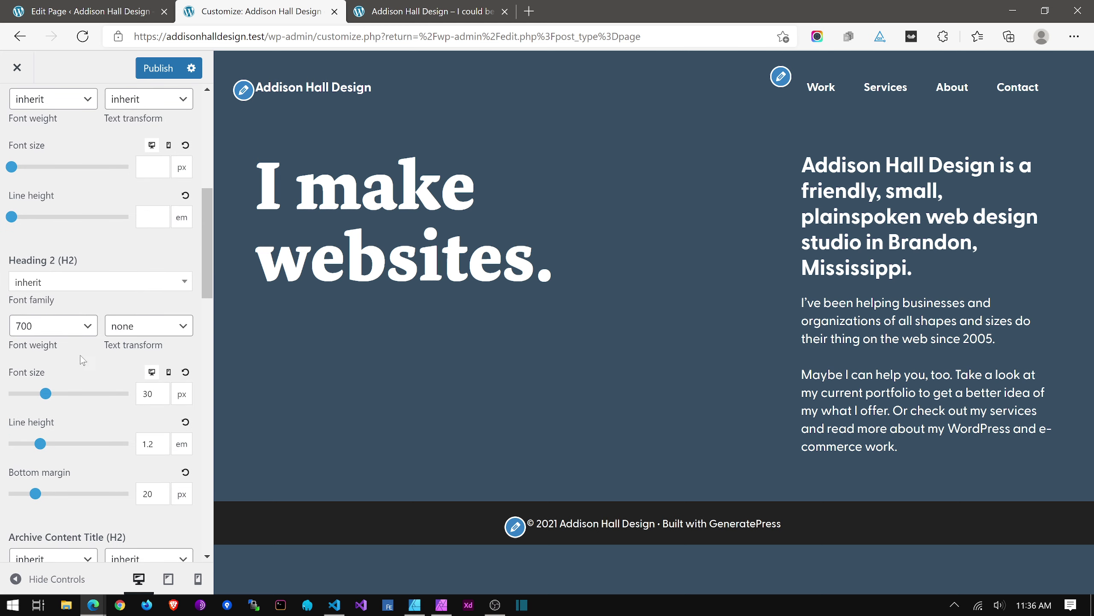
pyautogui.scroll(-1, 82, 360)
pyautogui.click(165, 350)
pyautogui.click(165, 350)
pyautogui.click(165, 350)
pyautogui.click(165, 350)
pyautogui.click(165, 350)
pyautogui.click(165, 350)
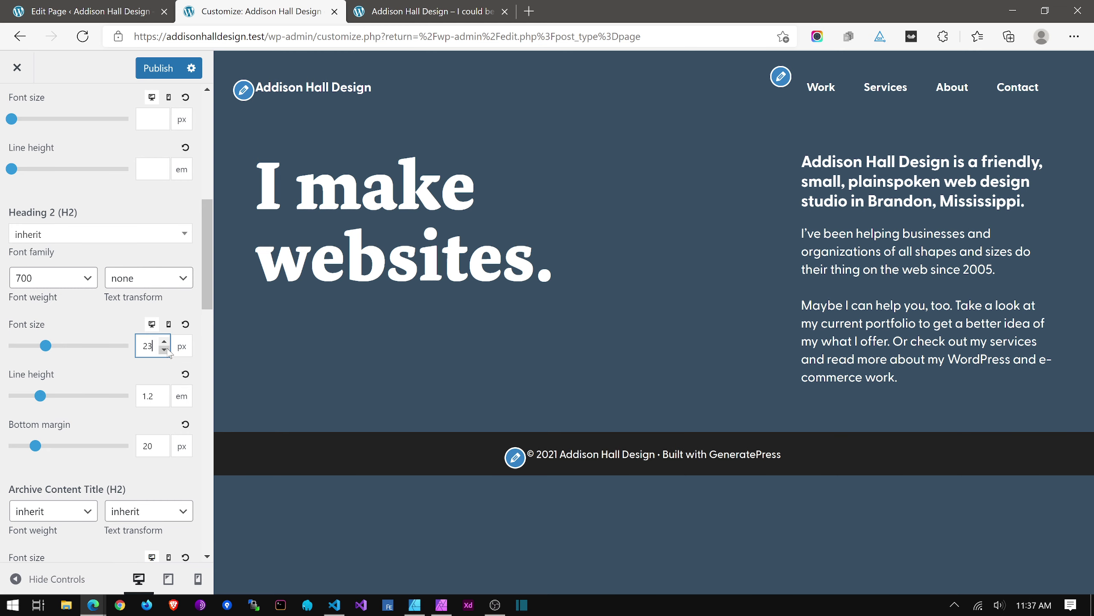
pyautogui.click(167, 351)
pyautogui.click(167, 351)
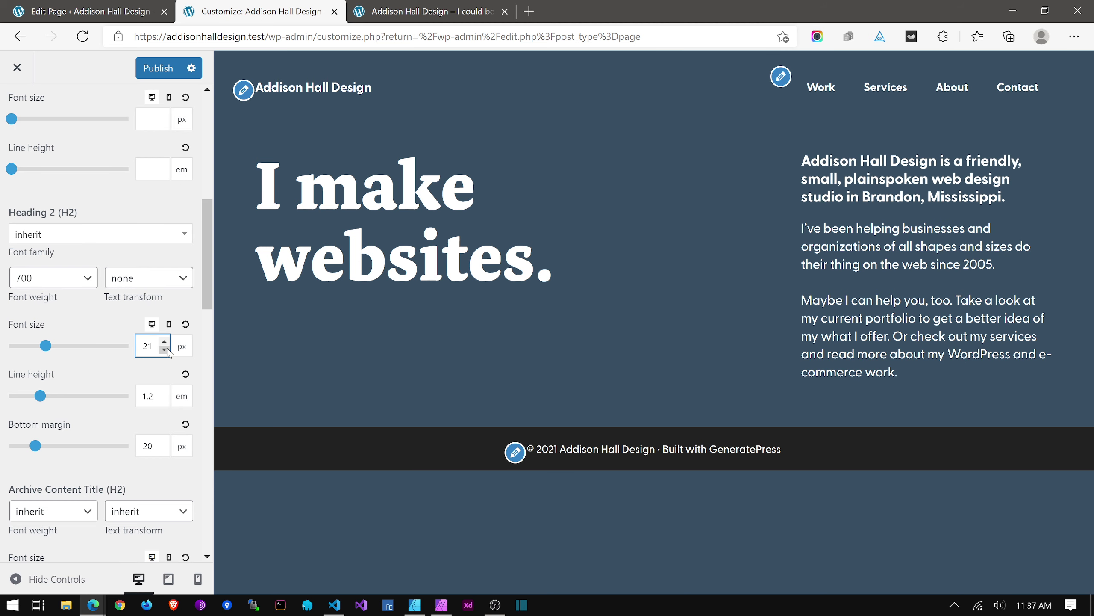
# Set the Heading 2 (H2) line height to 1.3 em and its bottom margin to 18 px.
pyautogui.click(165, 391)
pyautogui.click(164, 392)
pyautogui.click(164, 392)
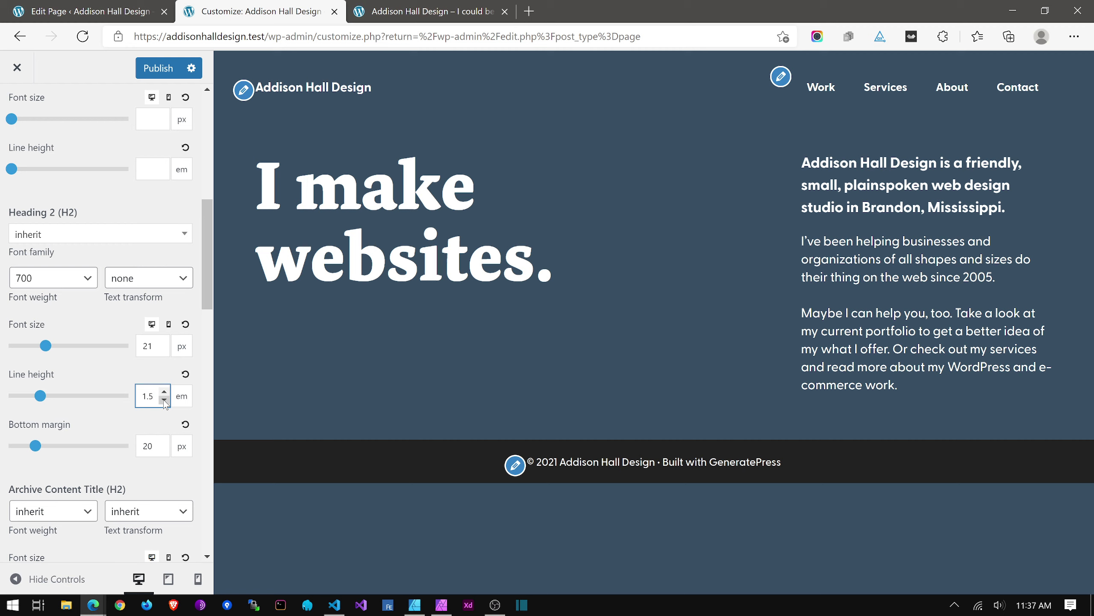
pyautogui.click(164, 400)
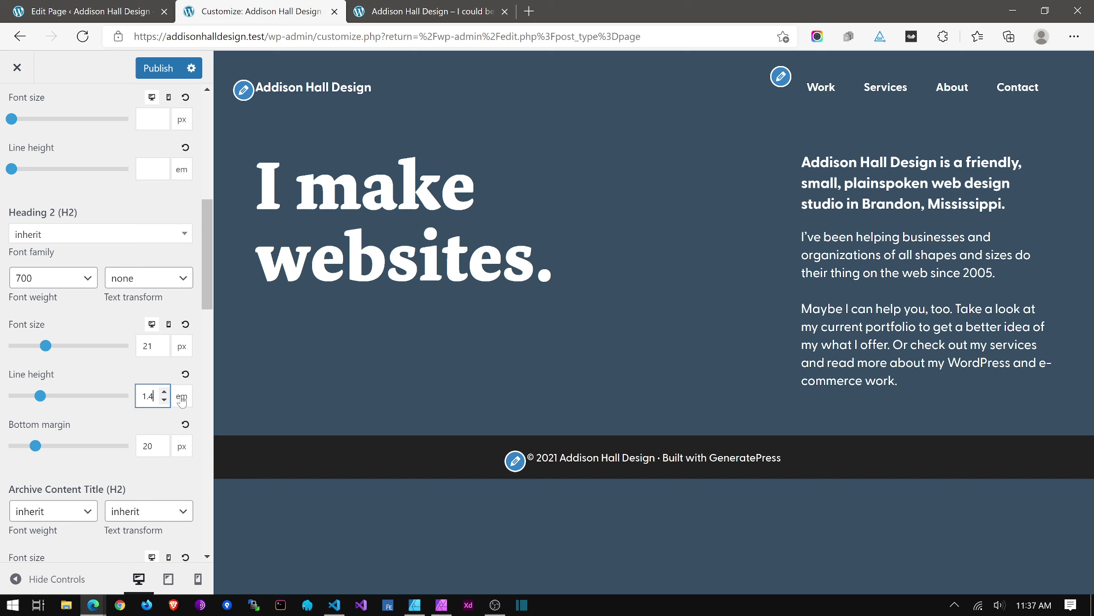
pyautogui.click(164, 400)
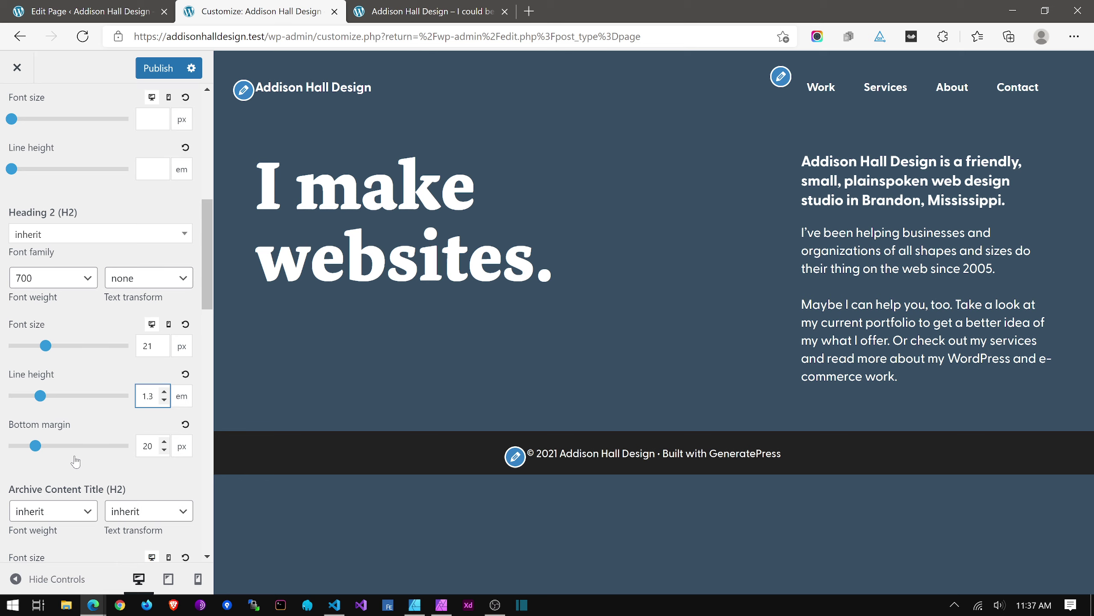
pyautogui.click(164, 449)
pyautogui.click(164, 449)
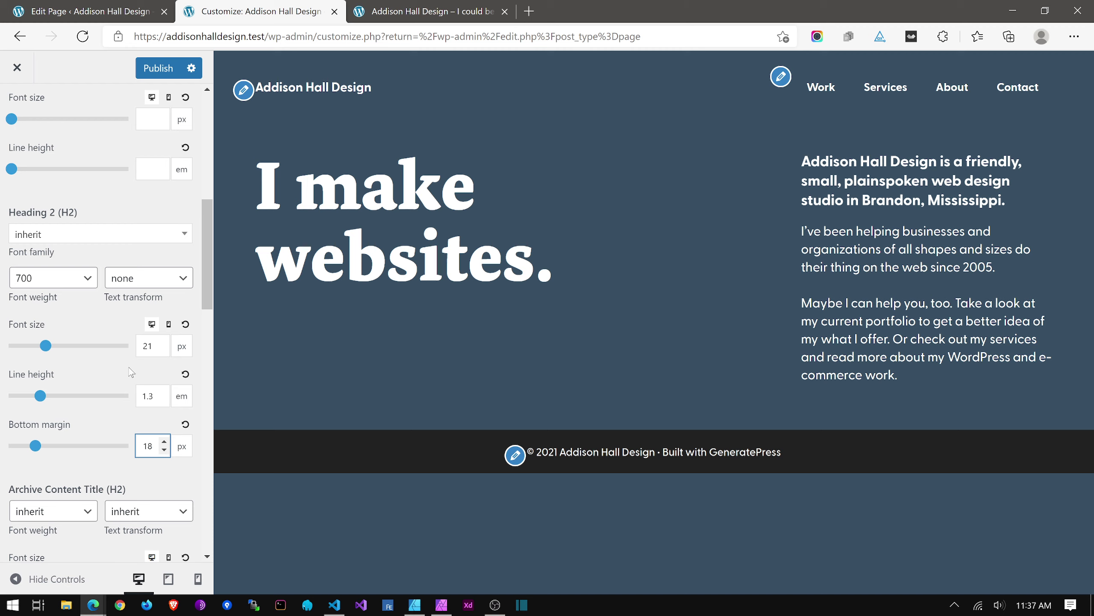
# Leave the Headings section and open the Body typography settings.
pyautogui.scroll(5, 59, 156)
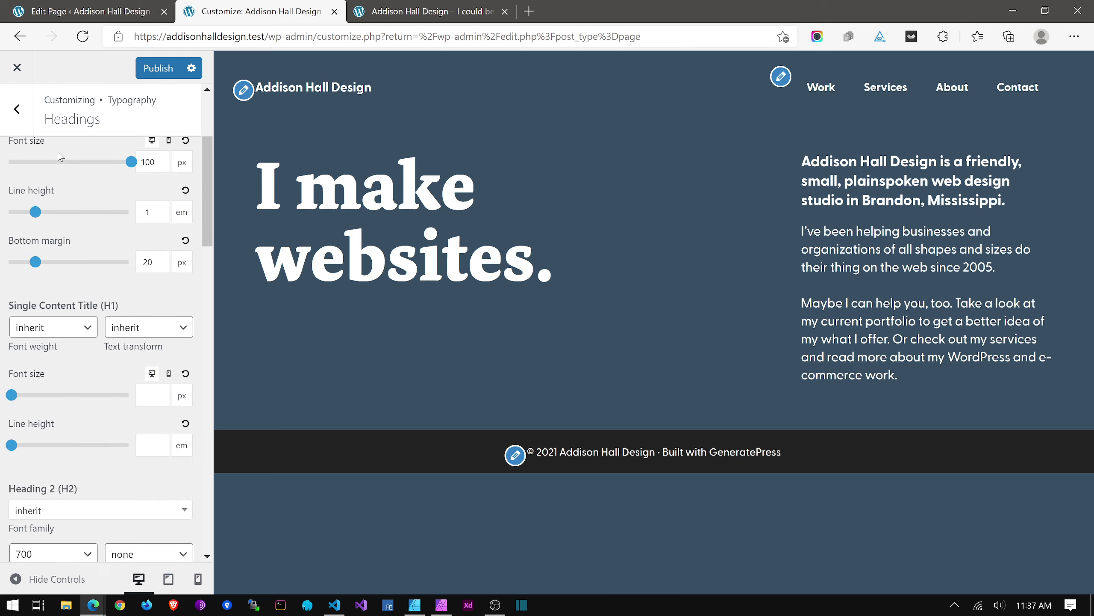
pyautogui.scroll(2, 59, 156)
pyautogui.click(16, 109)
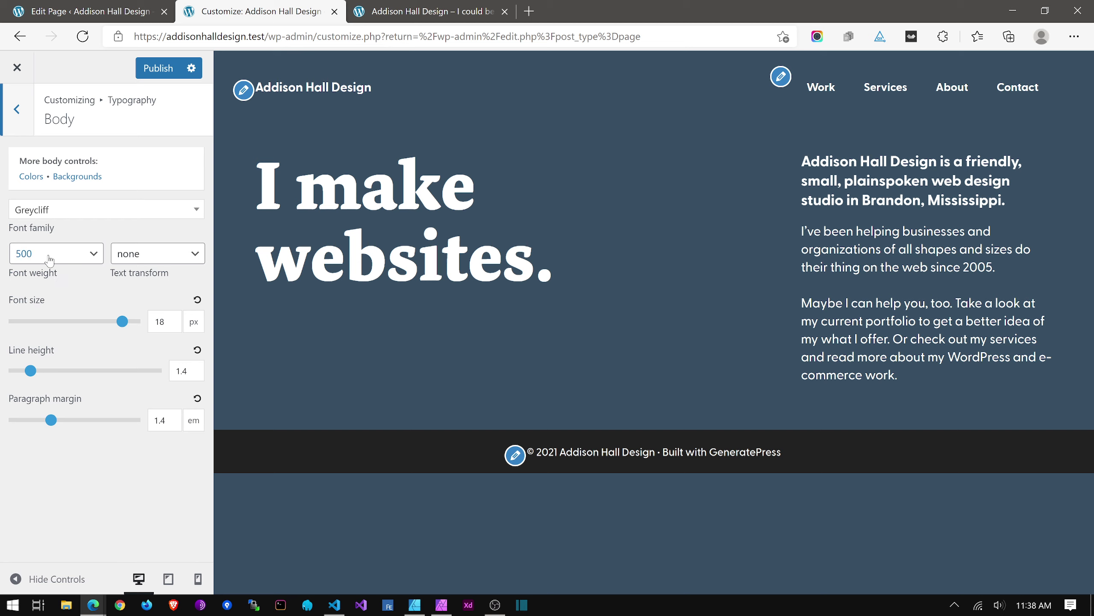
# Try a Body font weight of 600 and restore it to 500.
pyautogui.click(50, 260)
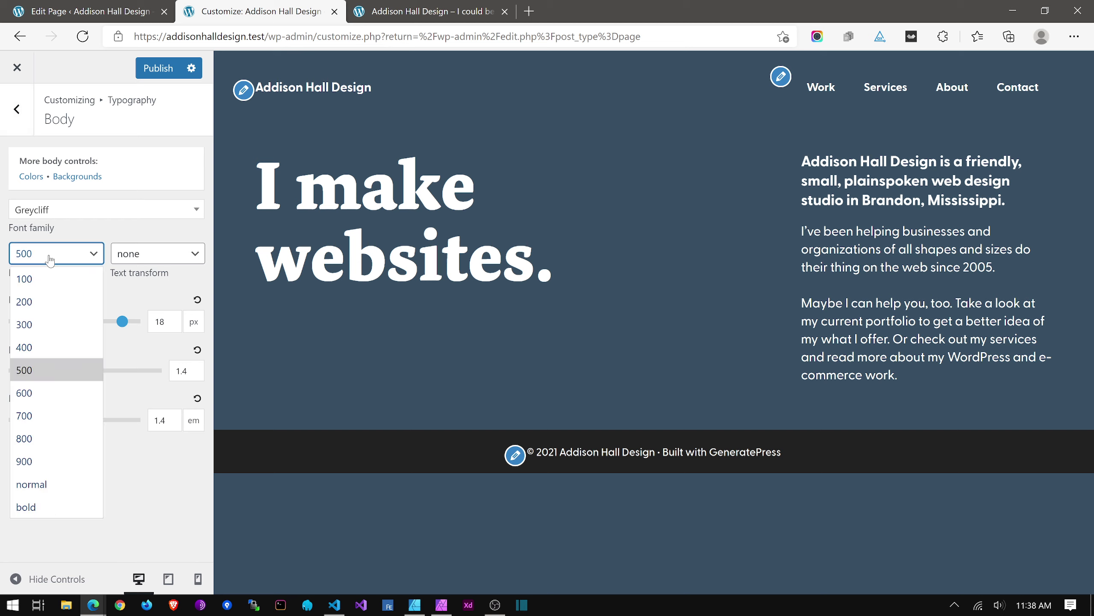
pyautogui.click(50, 388)
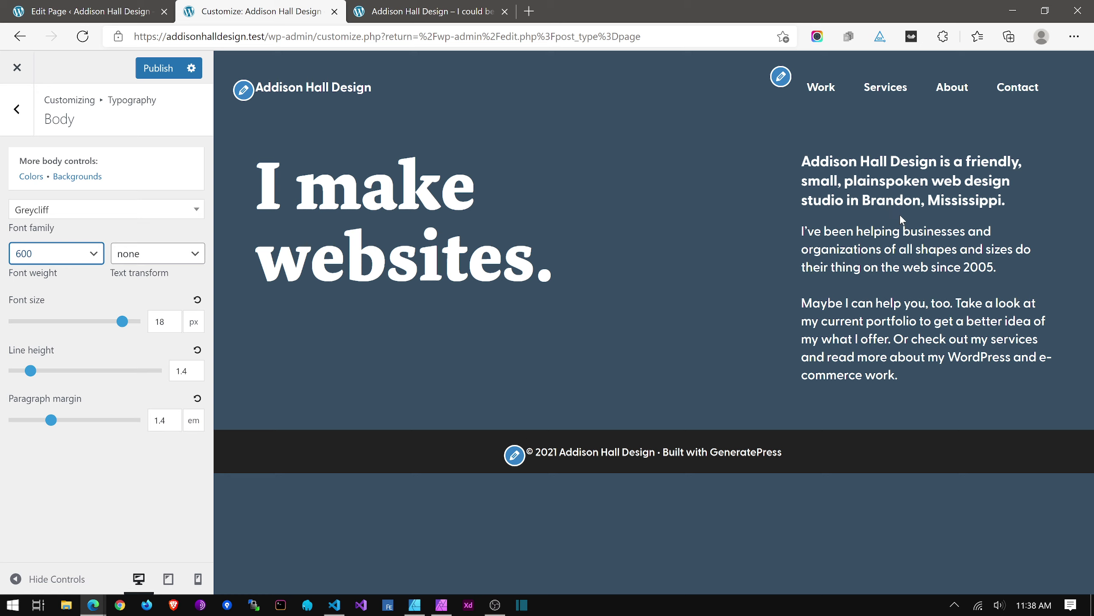
pyautogui.click(72, 260)
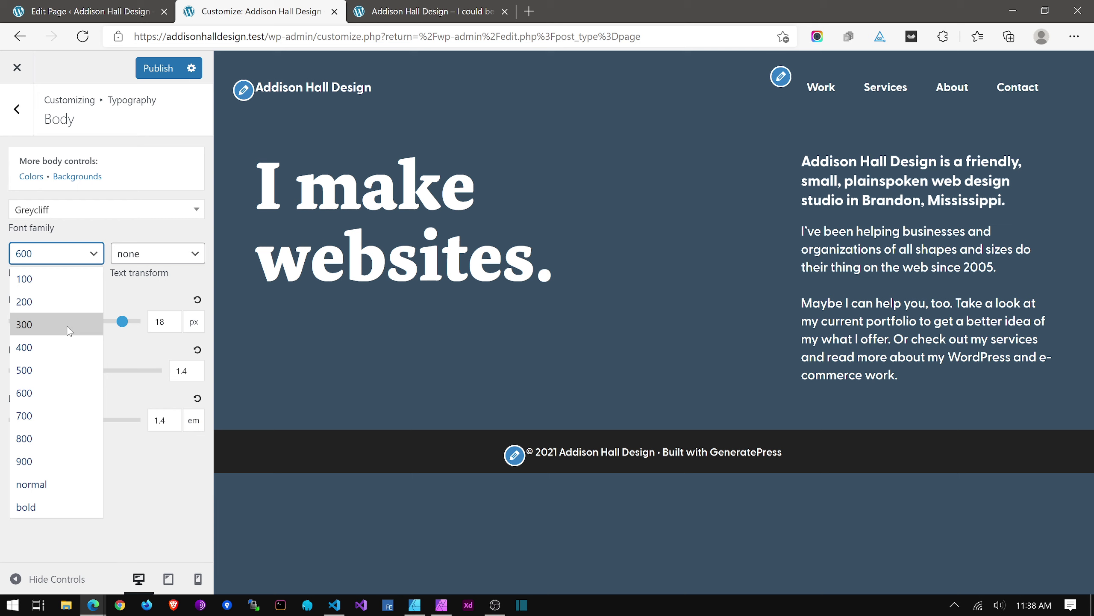
pyautogui.click(51, 370)
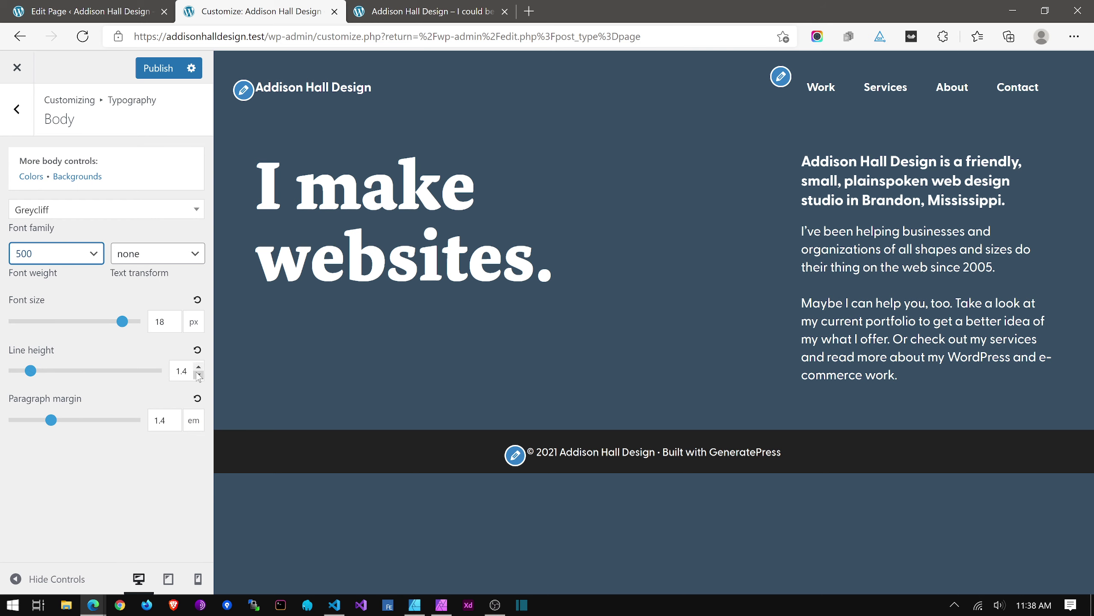
# Set the Body paragraph margin to 1.2 em and publish the typography changes.
pyautogui.click(176, 425)
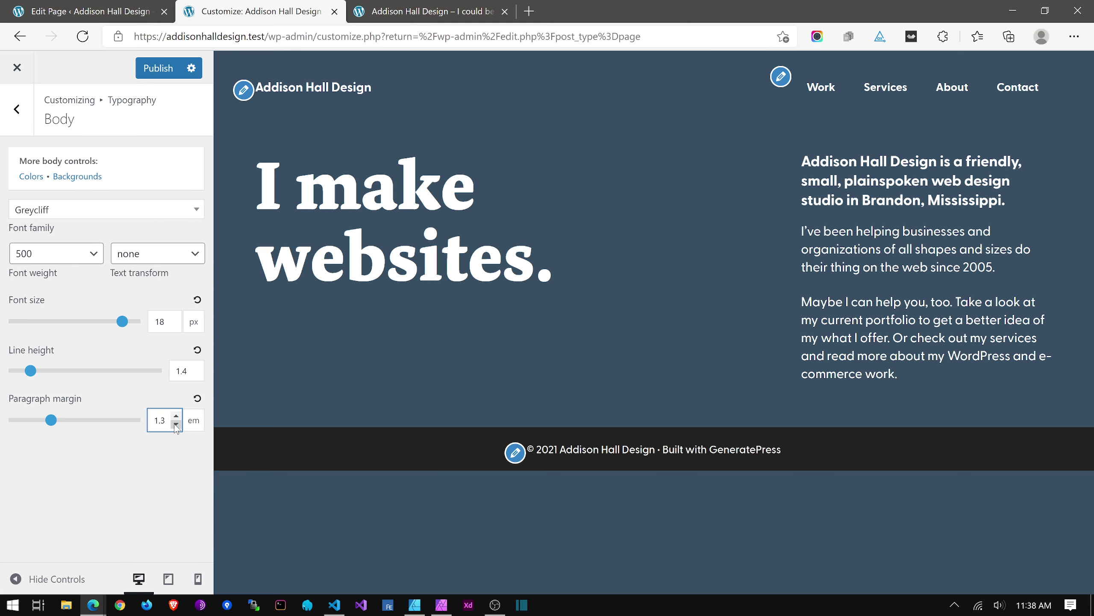
pyautogui.click(176, 425)
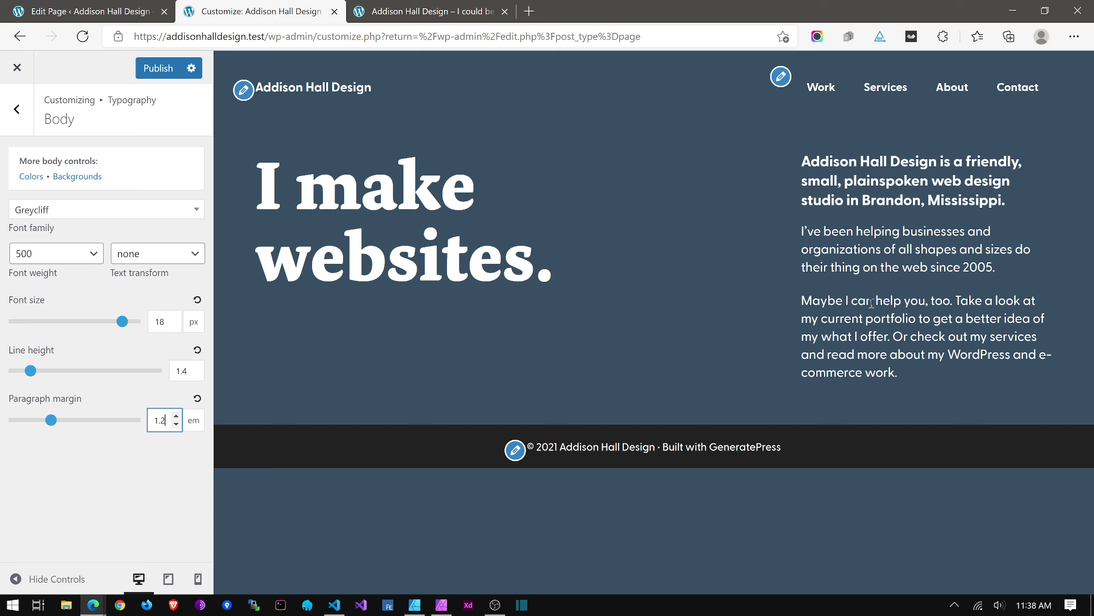
pyautogui.click(158, 68)
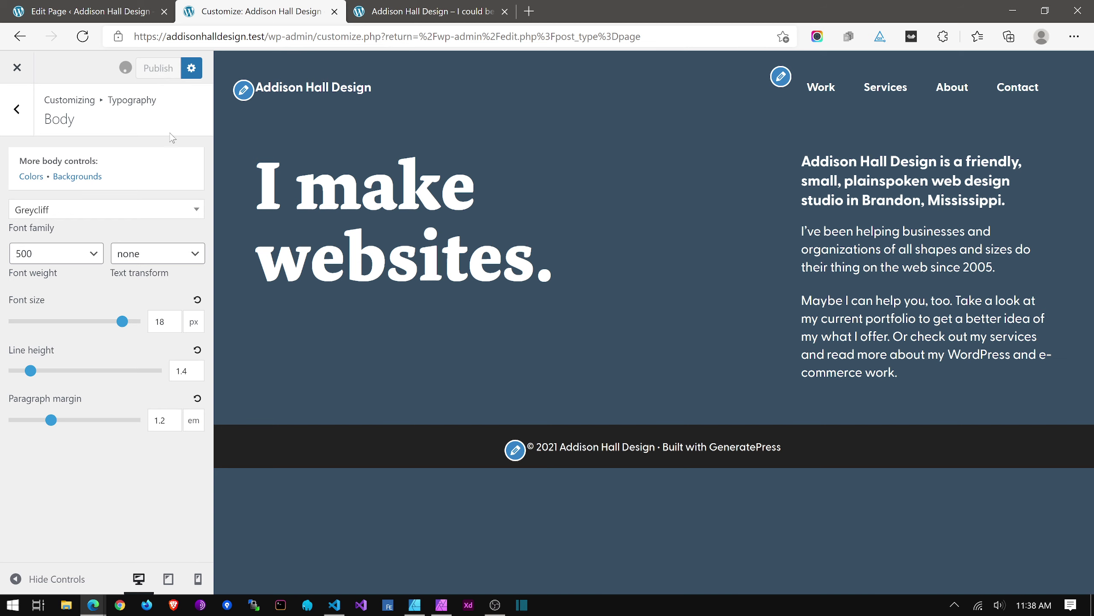
# Reload the Home page editor and select the "I make websites." headline block.
pyautogui.click(102, 17)
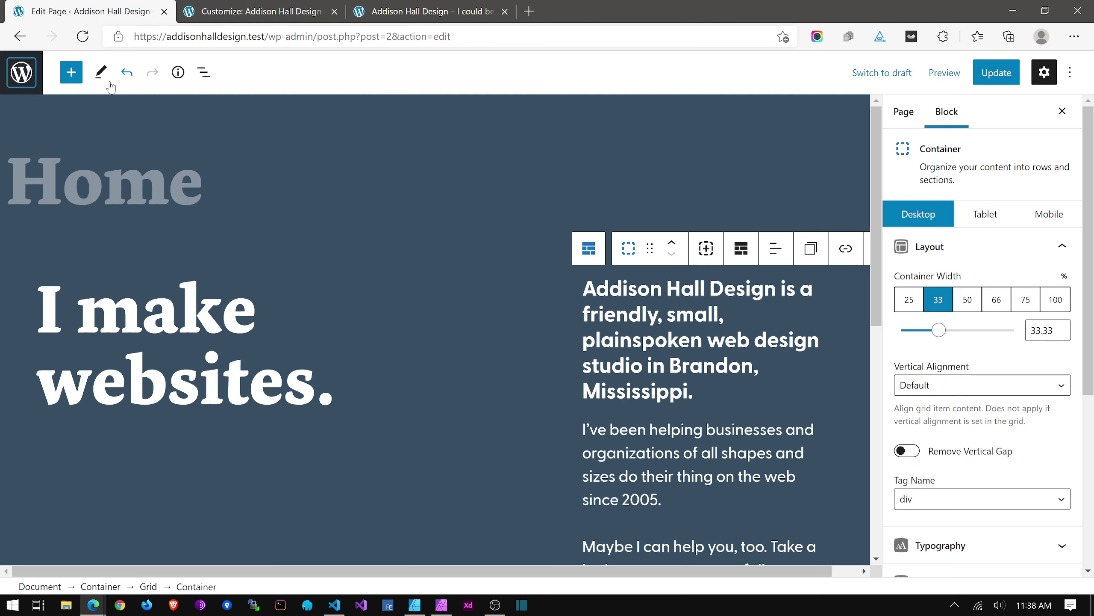
pyautogui.click(83, 37)
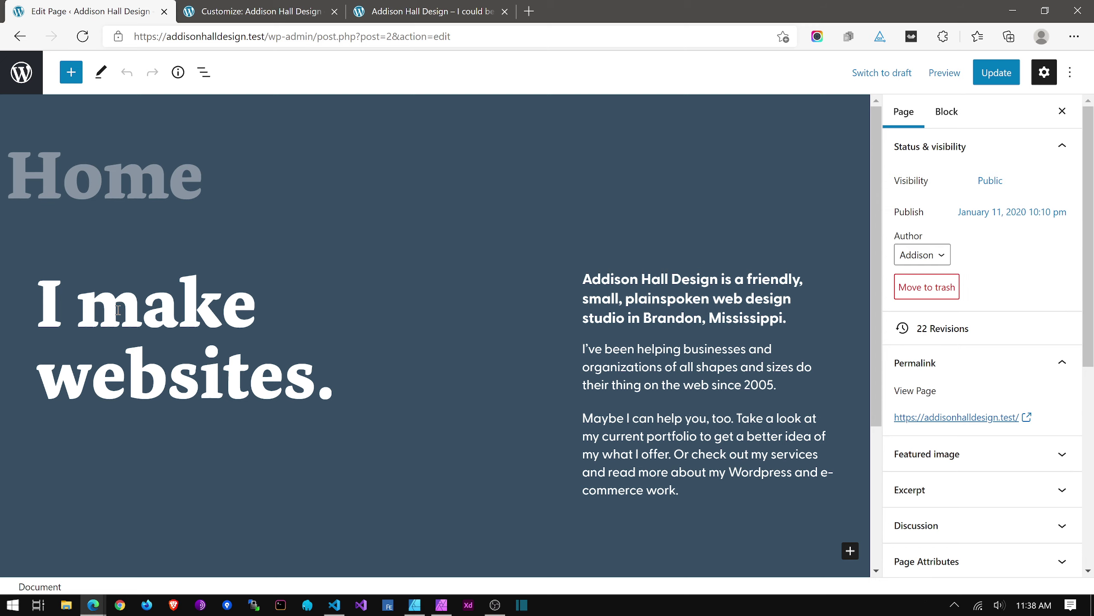
pyautogui.moveTo(331, 397); pyautogui.dragTo(63, 321)
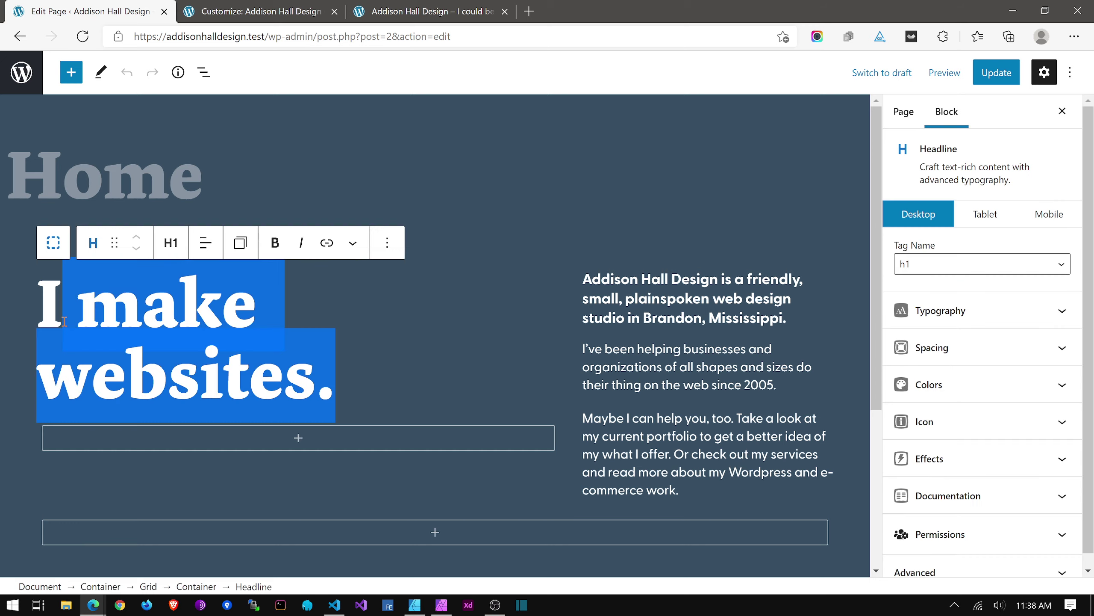
pyautogui.click(120, 315)
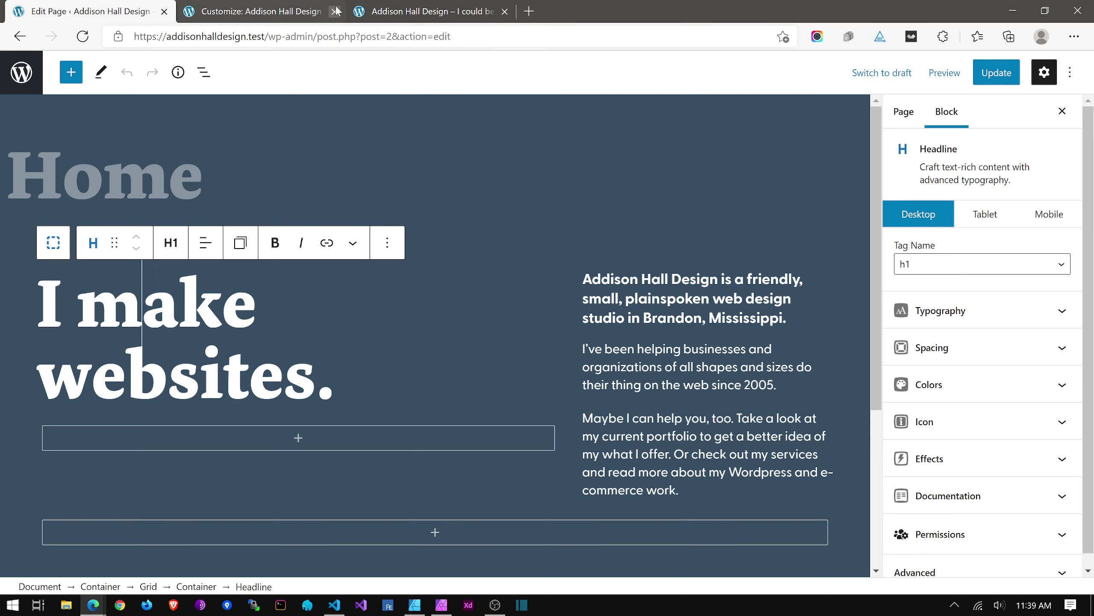
# Reload the live homepage and examine the size of the "I make websites." headline.
pyautogui.click(410, 13)
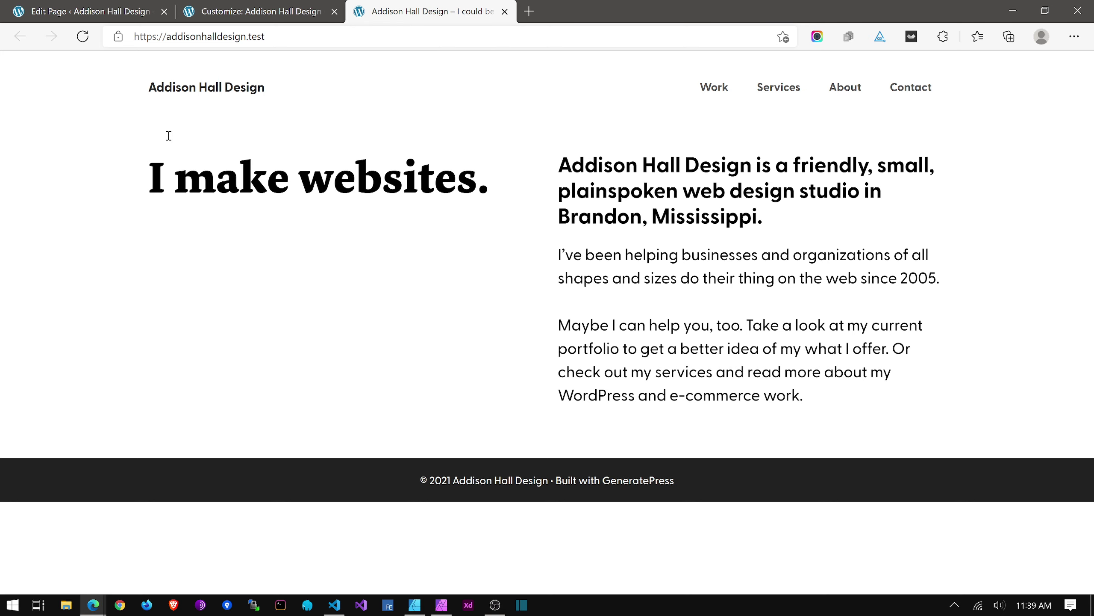
pyautogui.click(83, 37)
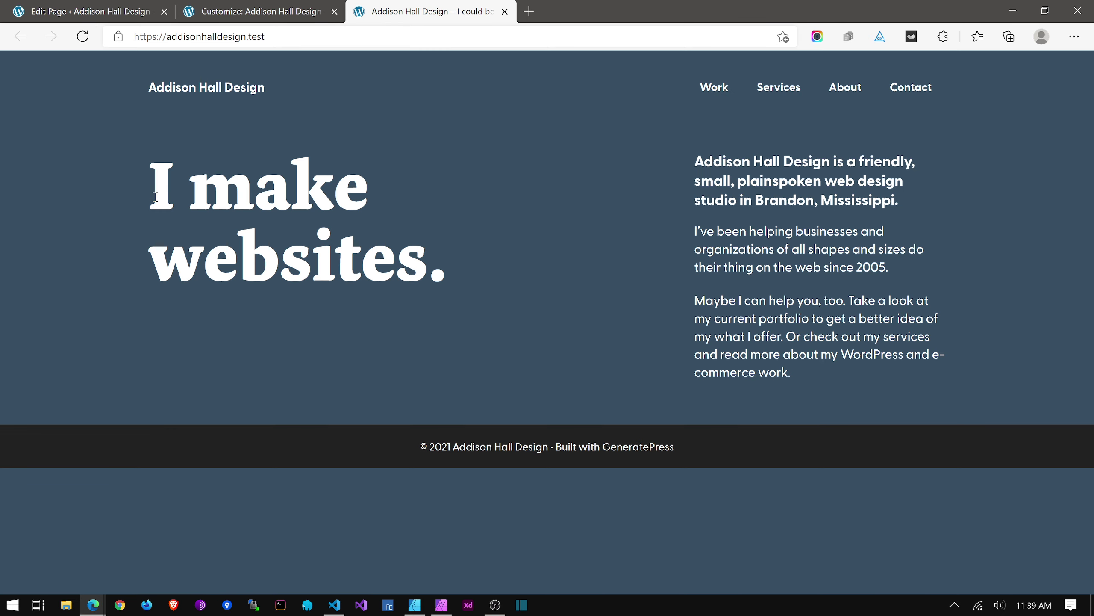
pyautogui.moveTo(156, 197); pyautogui.dragTo(448, 262)
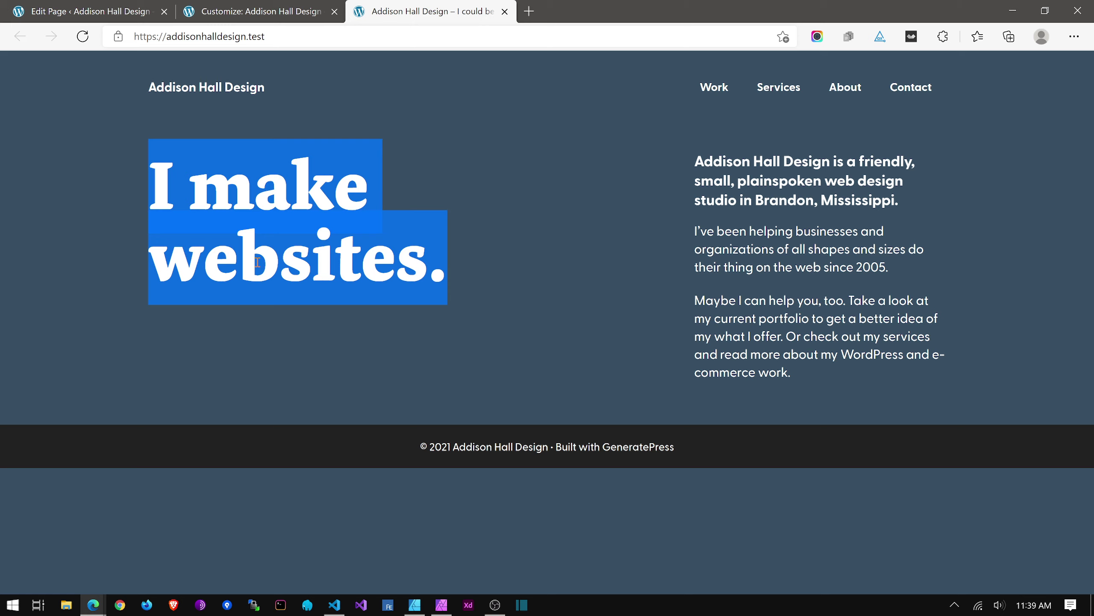
# Return to the Home page editor and enable advanced typography for the "I make websites." headline.
pyautogui.click(91, 10)
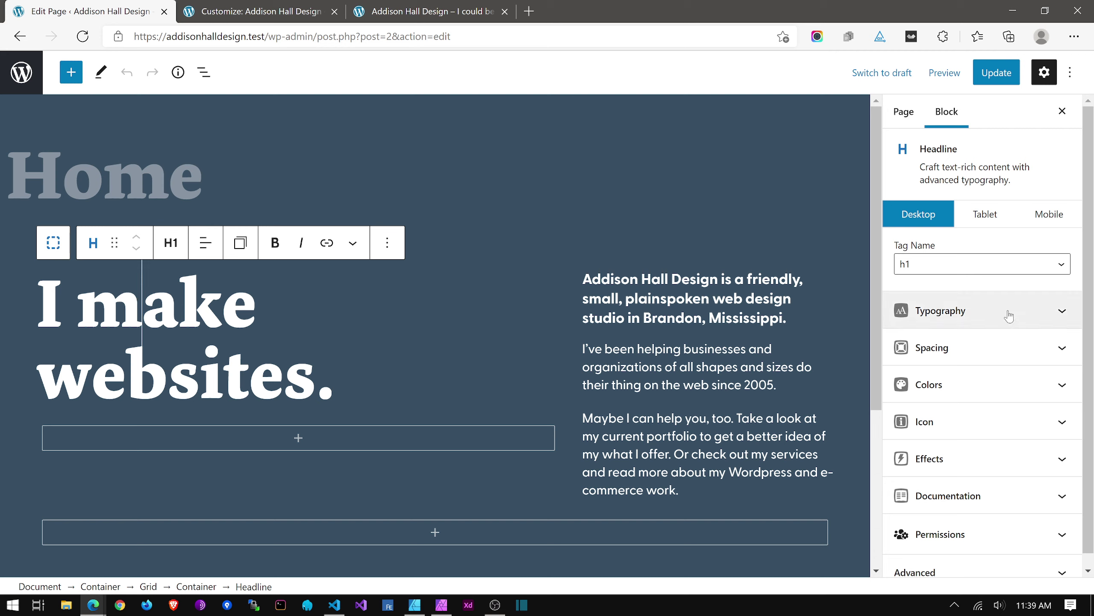
pyautogui.click(970, 322)
pyautogui.scroll(-3, 975, 373)
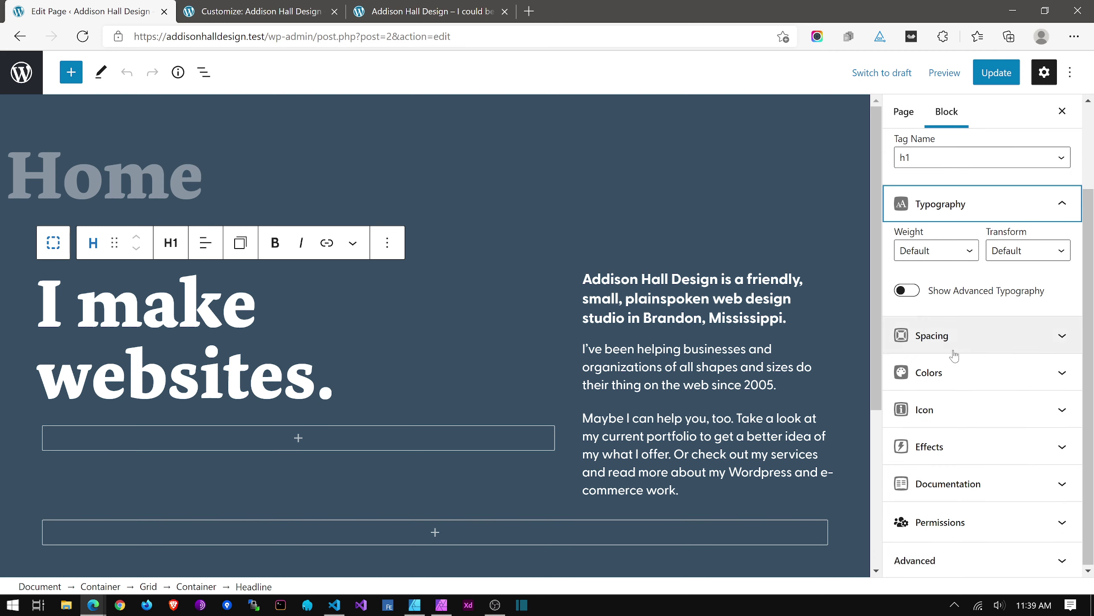
pyautogui.click(1010, 291)
pyautogui.scroll(-2, 1011, 293)
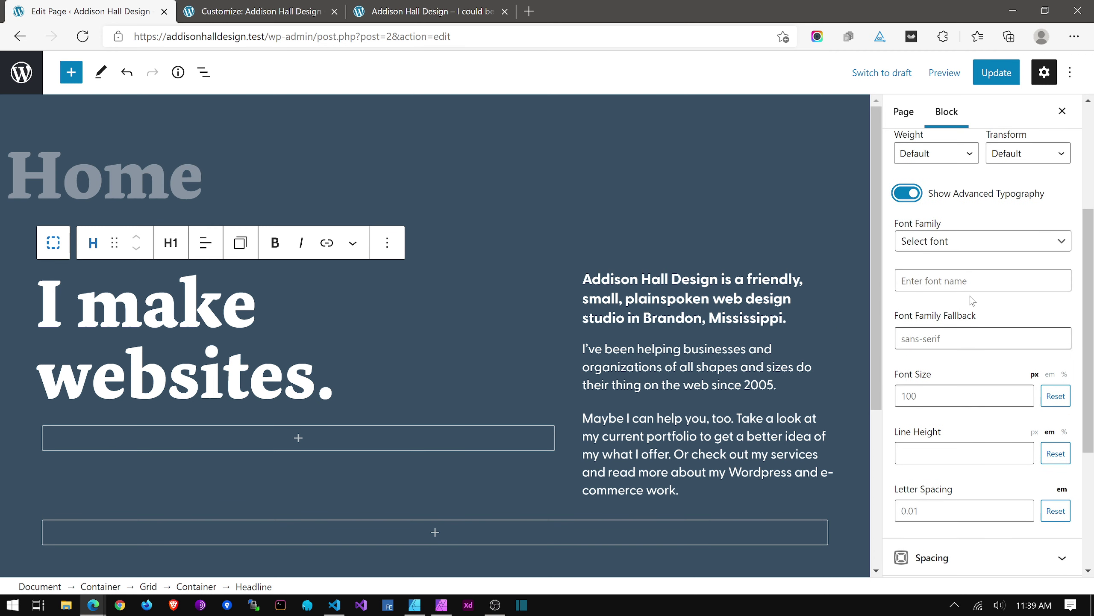
# Try a headline font size of 120 px and increase it to 150 px.
pyautogui.click(980, 395)
pyautogui.write('120')
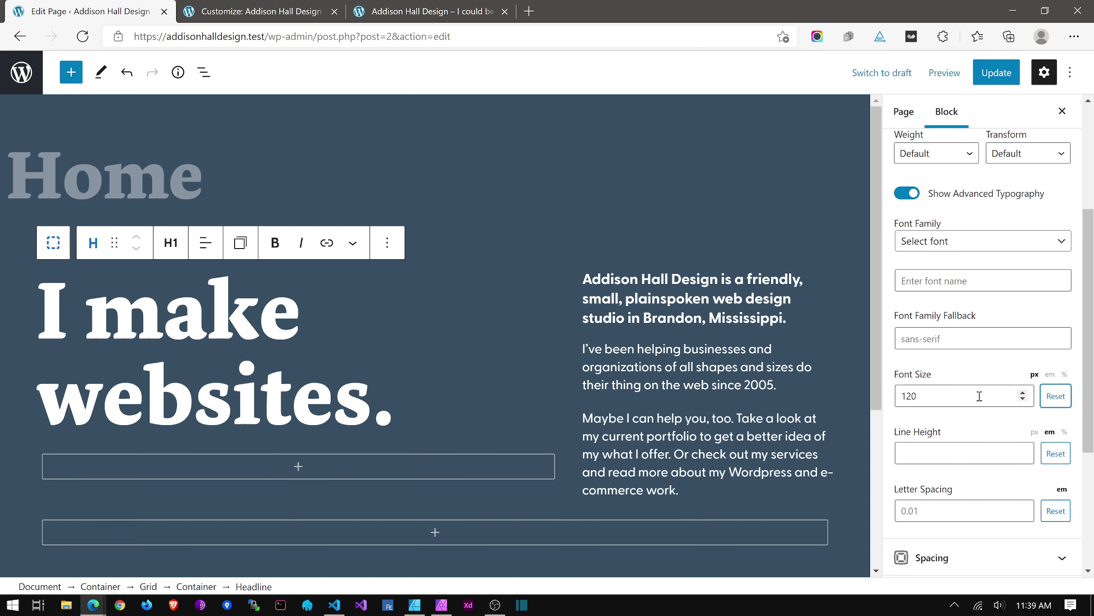
pyautogui.click(1023, 394)
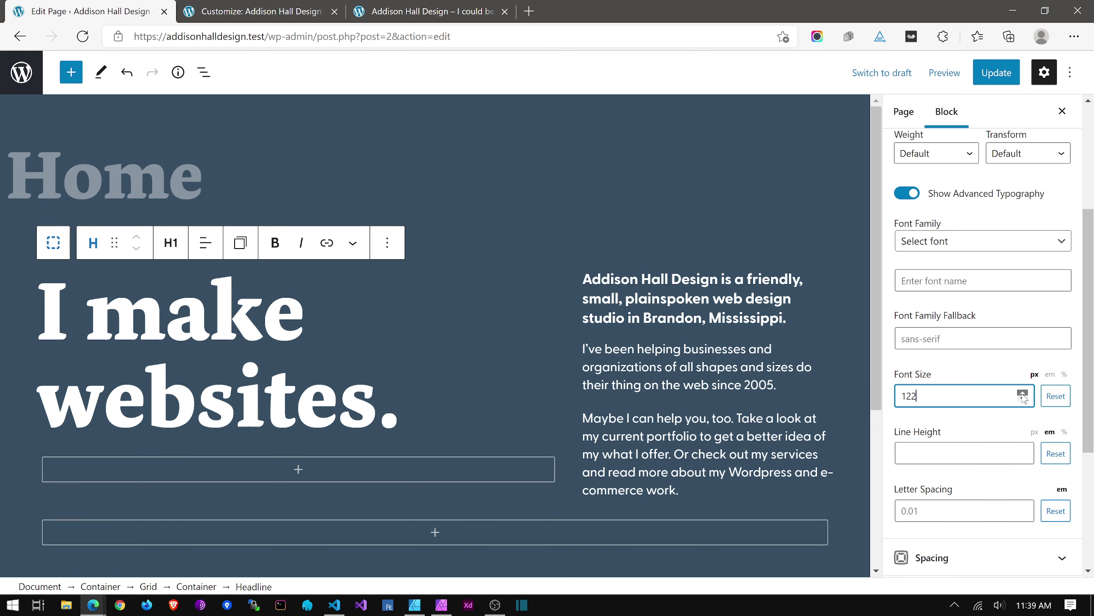
pyautogui.click(1023, 393)
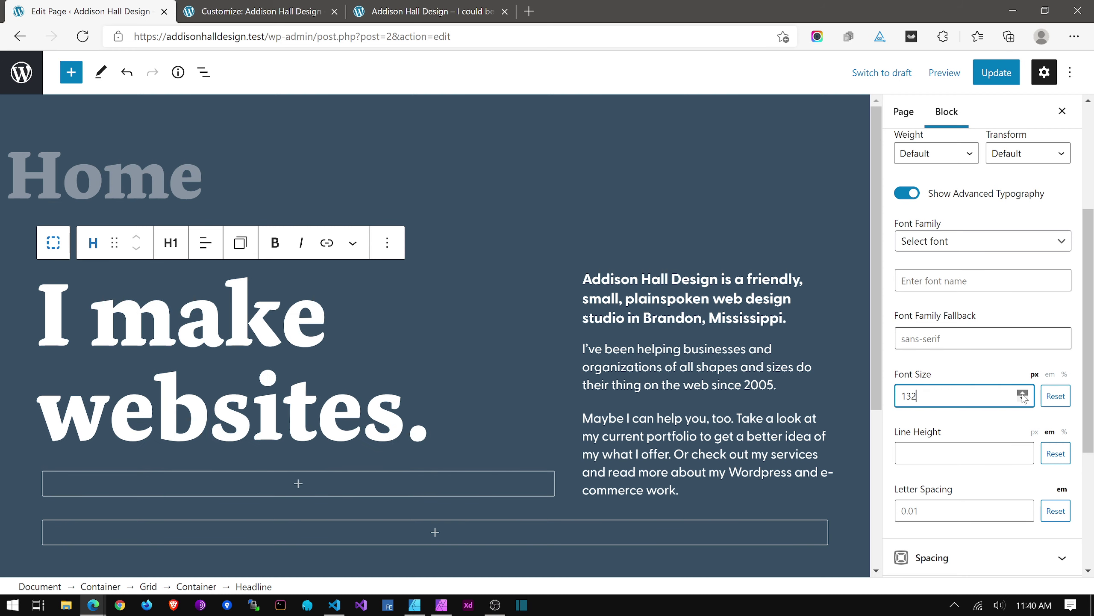
pyautogui.click(1023, 393)
pyautogui.click(1023, 393)
pyautogui.click(1023, 393)
pyautogui.click(1023, 393)
pyautogui.click(1023, 394)
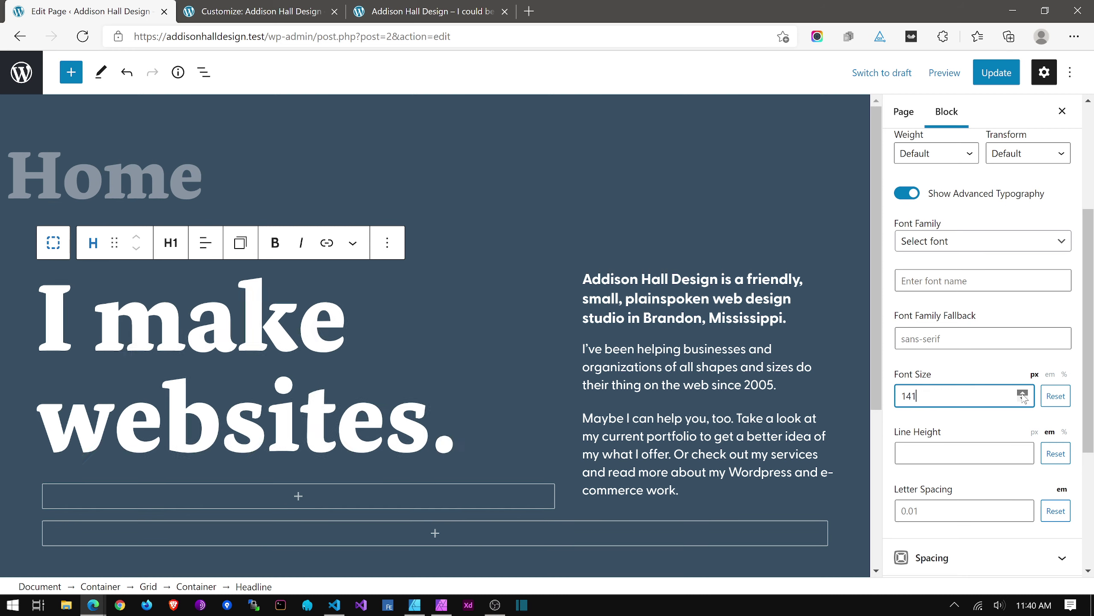
pyautogui.click(1023, 394)
pyautogui.click(1023, 393)
pyautogui.click(1023, 393)
pyautogui.click(1023, 393)
pyautogui.click(1023, 393)
pyautogui.click(1023, 393)
pyautogui.press('Up')
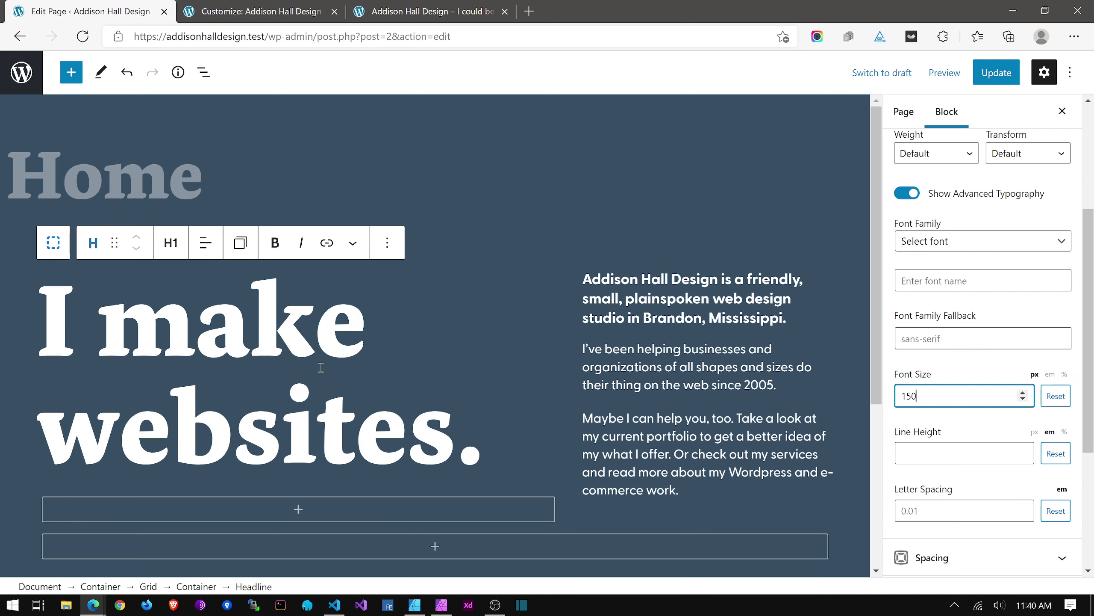
# Switch the headline's font size unit to percent and try 500, 1000 and 900.
pyautogui.click(1064, 374)
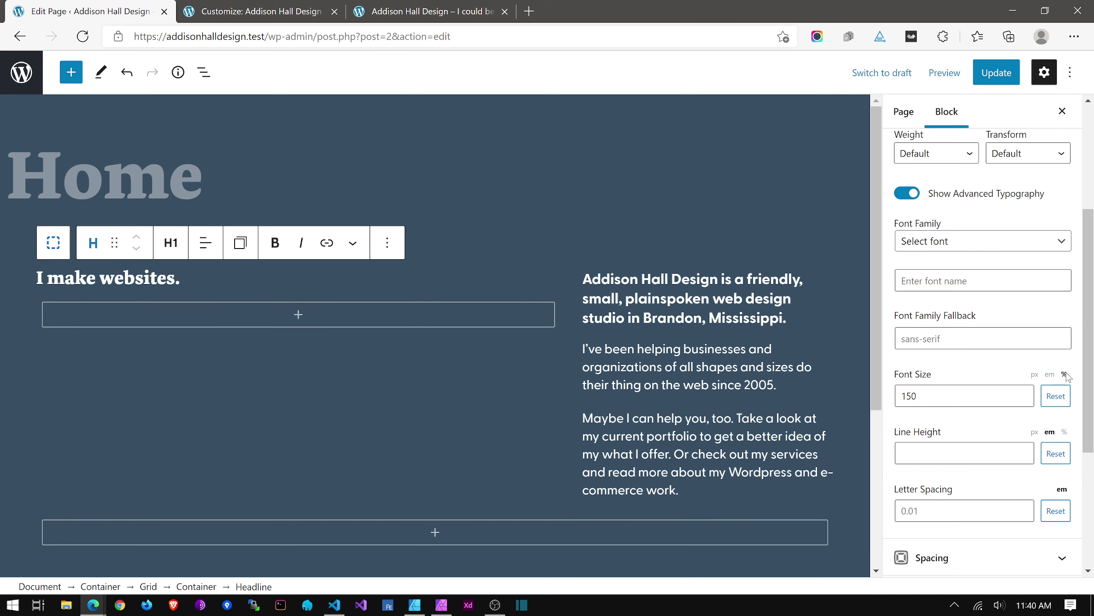
pyautogui.doubleClick(918, 395)
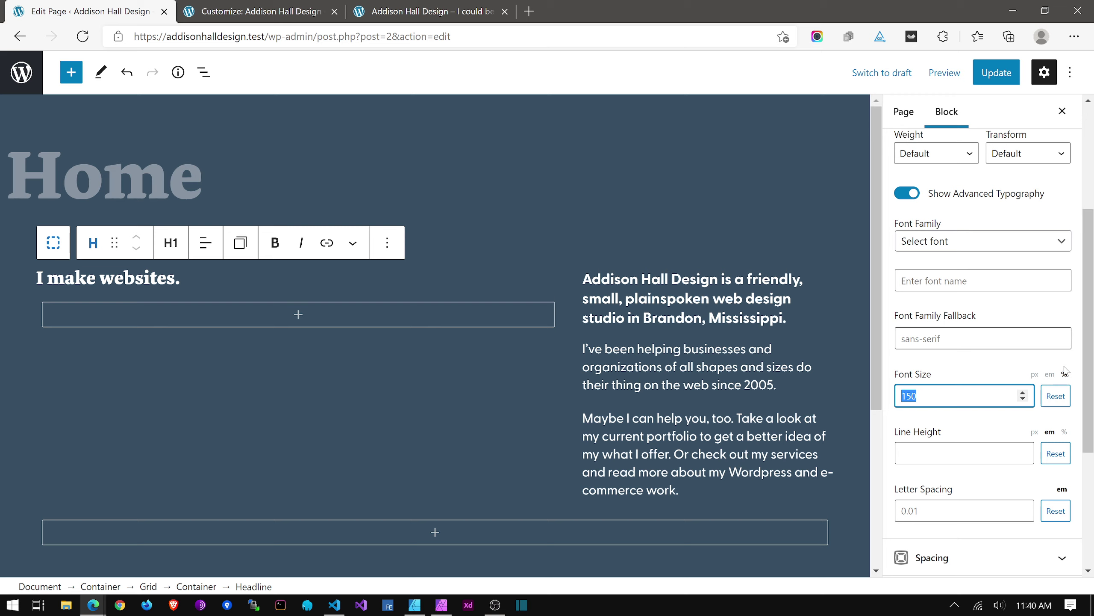
pyautogui.write('500')
pyautogui.press('Tab')
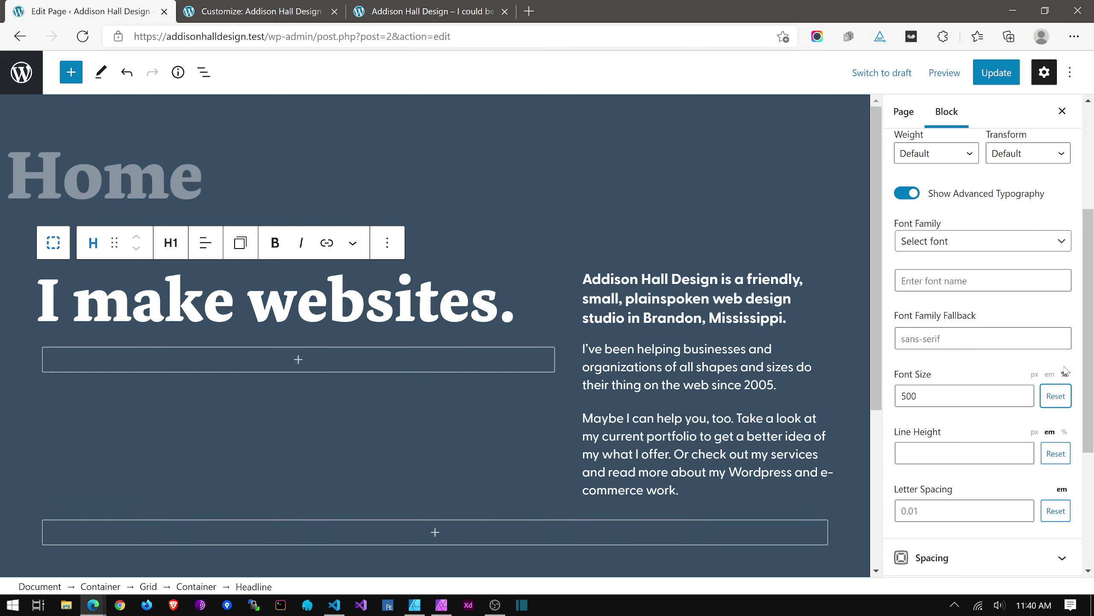
pyautogui.doubleClick(904, 394)
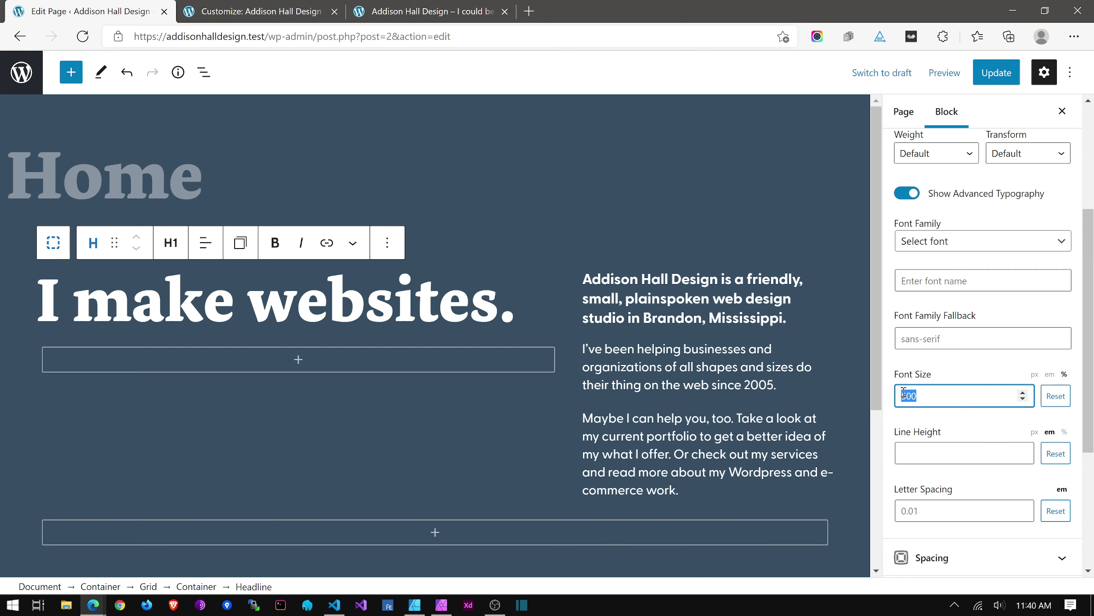
pyautogui.write('1000')
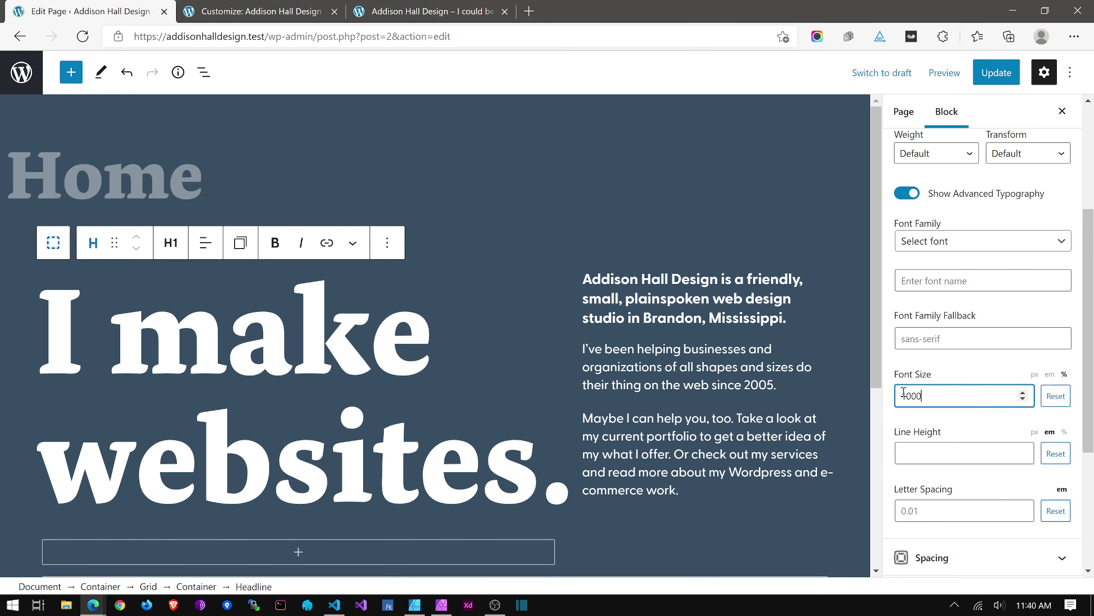
pyautogui.doubleClick(911, 395)
pyautogui.write('900')
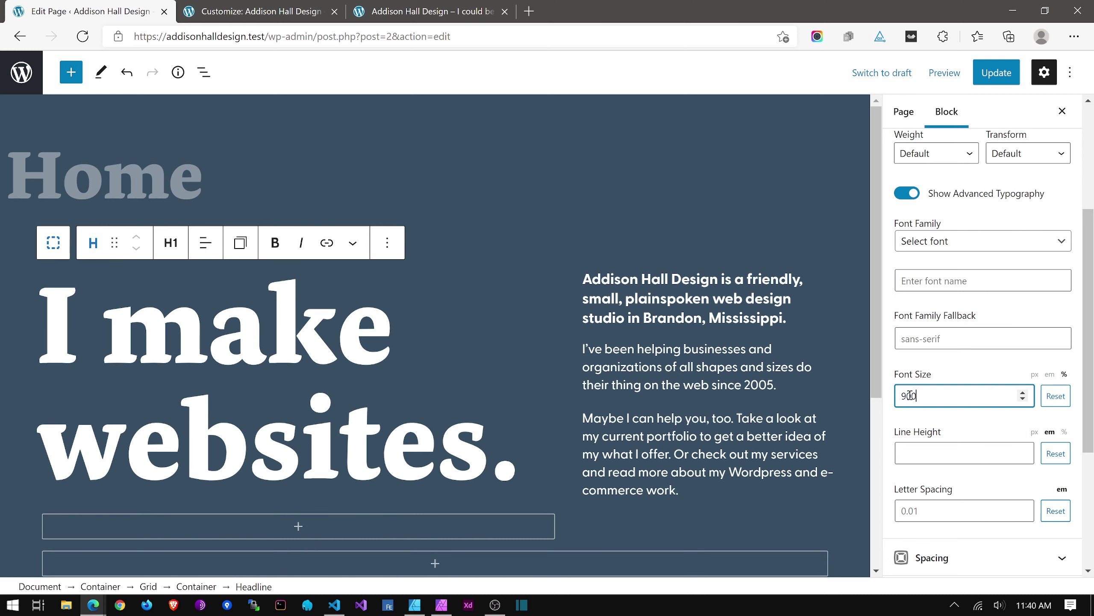
# Set the headline's line height to 0.9 em and its letter spacing to -0.02 em, and update the page.
pyautogui.click(953, 447)
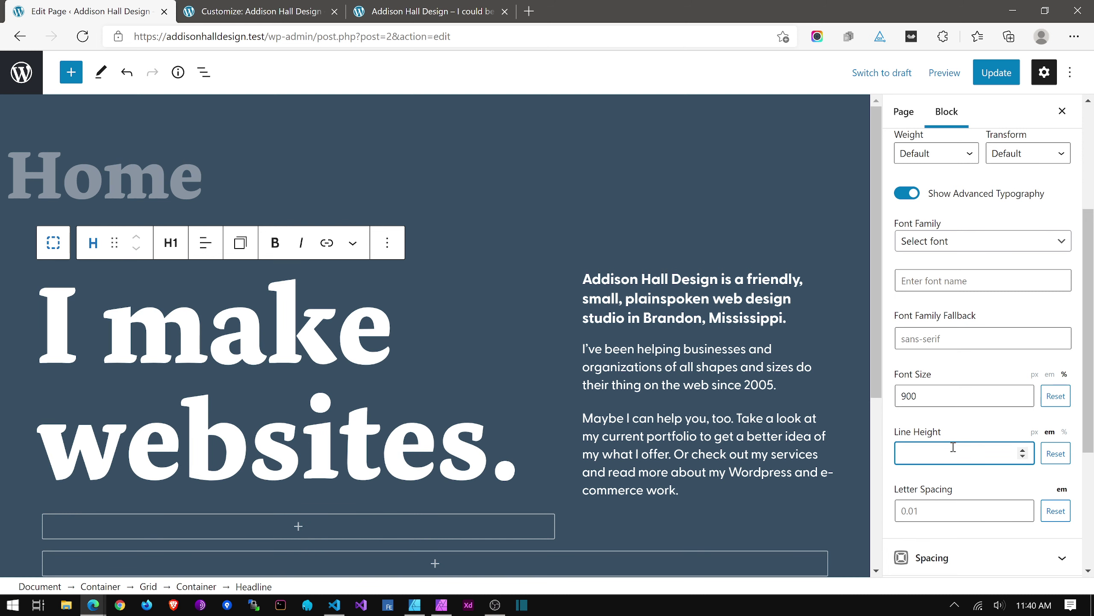
pyautogui.press('Tab')
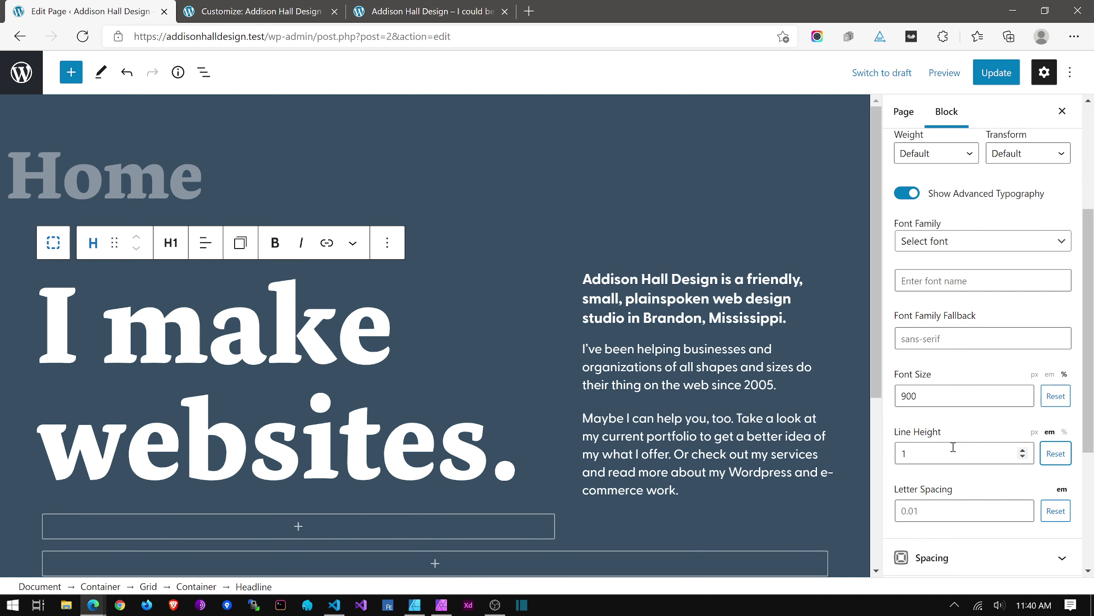
pyautogui.click(1024, 515)
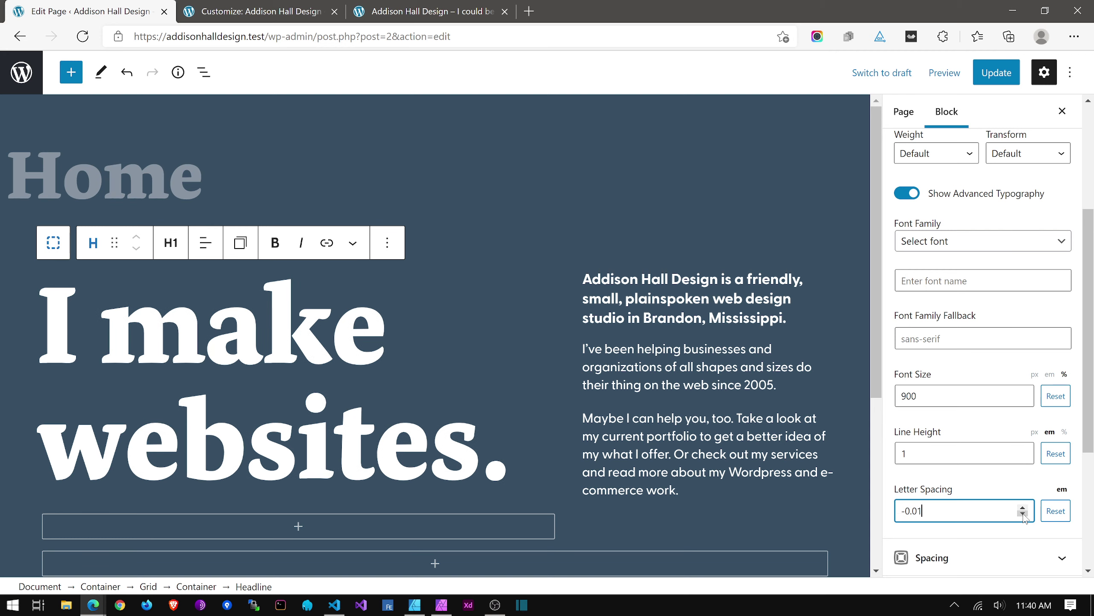
pyautogui.click(1024, 514)
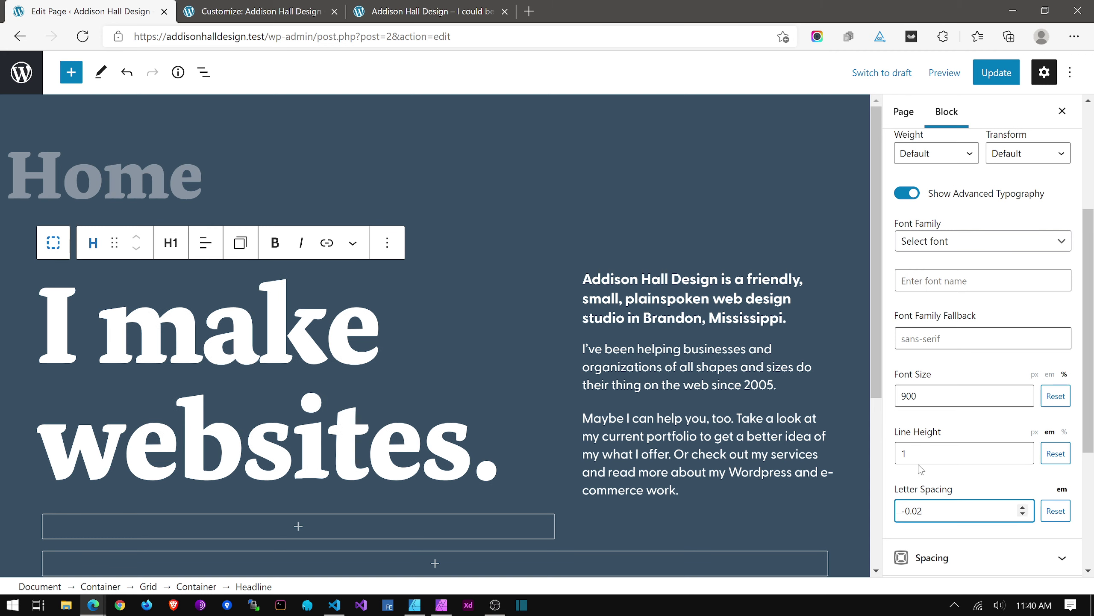
pyautogui.click(913, 448)
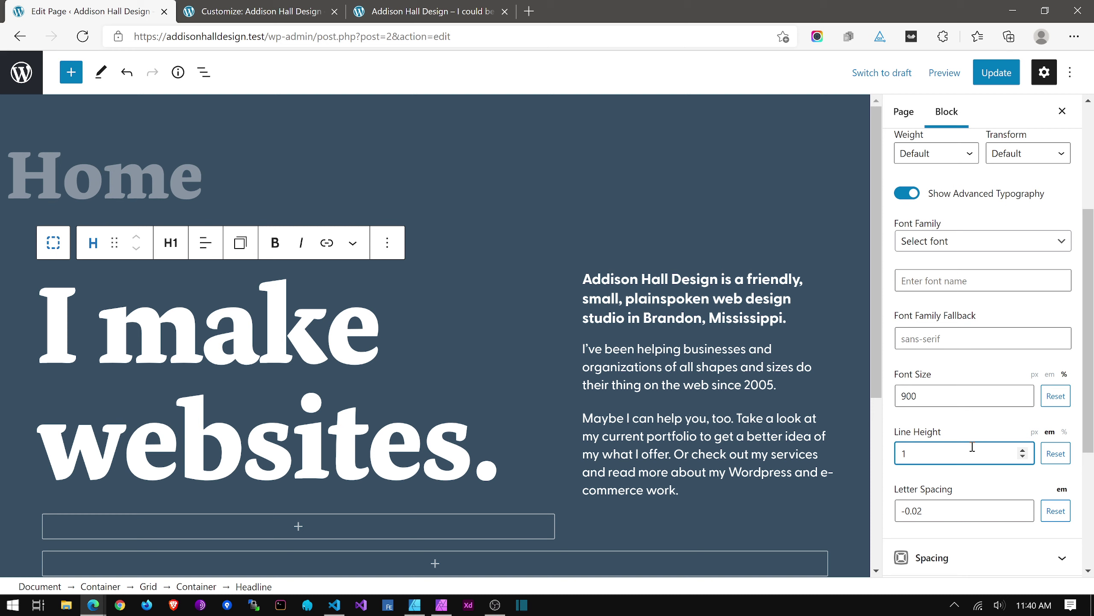
pyautogui.click(1022, 457)
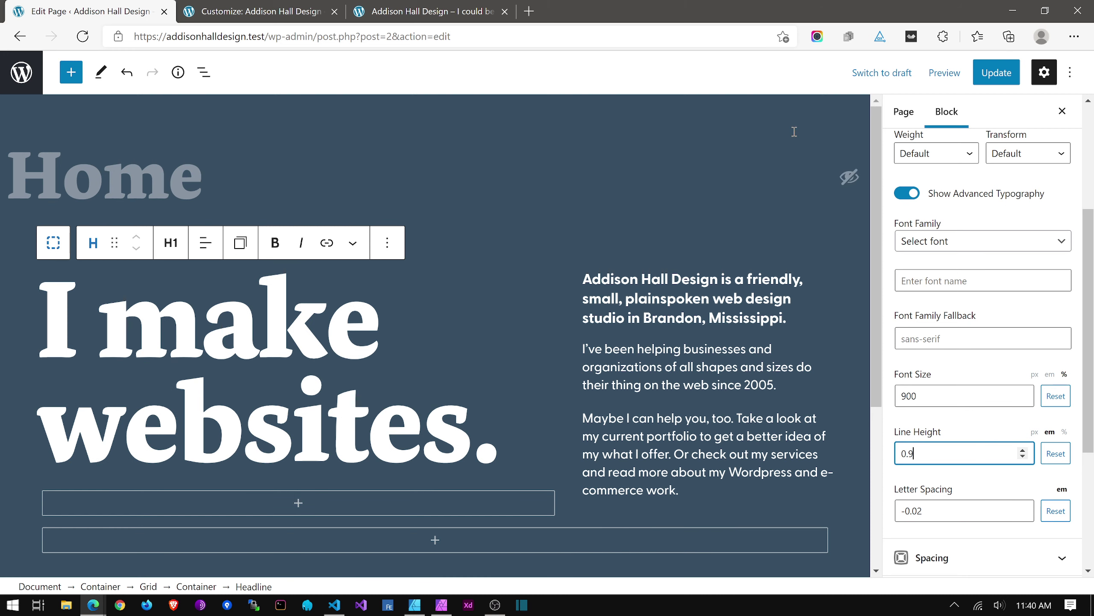
pyautogui.click(986, 77)
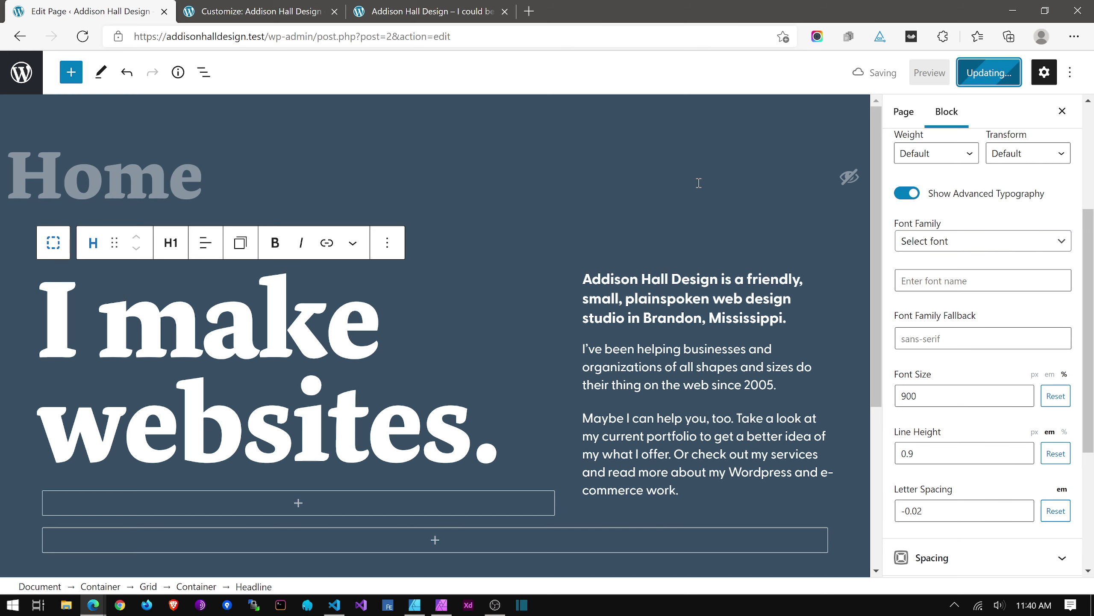
# Reload the live homepage and preview it in the browser's responsive device view, widened to 1226 px.
pyautogui.click(453, 9)
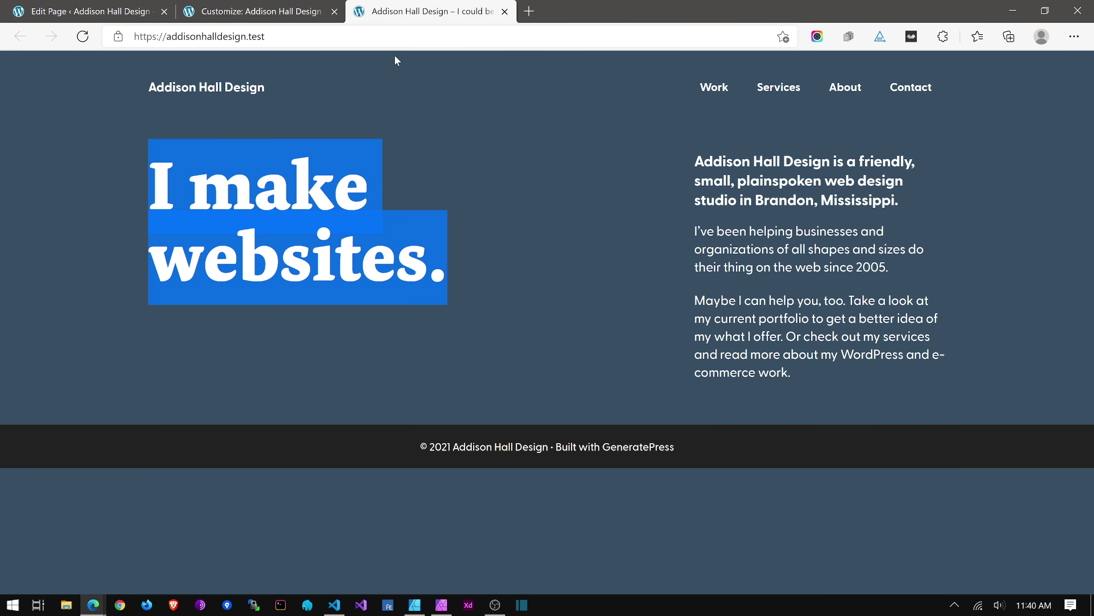
pyautogui.click(85, 44)
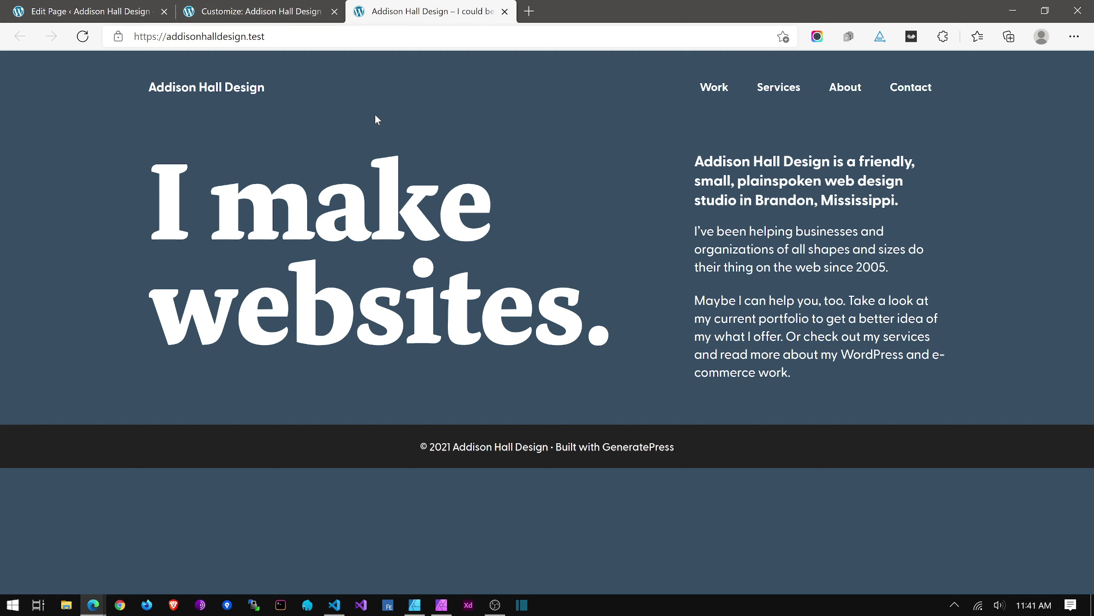
pyautogui.rightClick(516, 129)
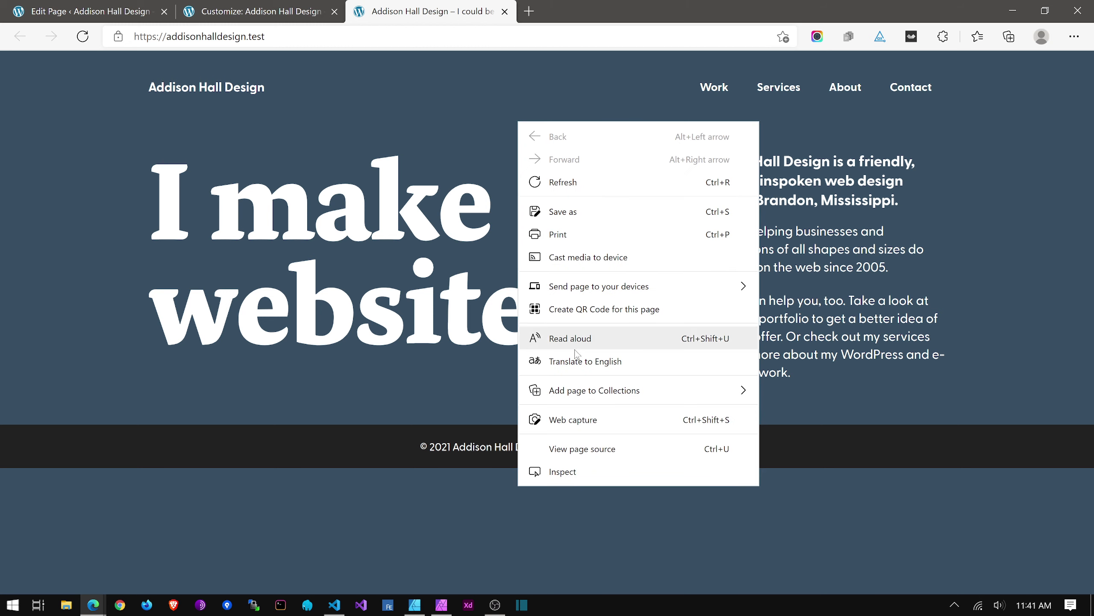
pyautogui.click(552, 497)
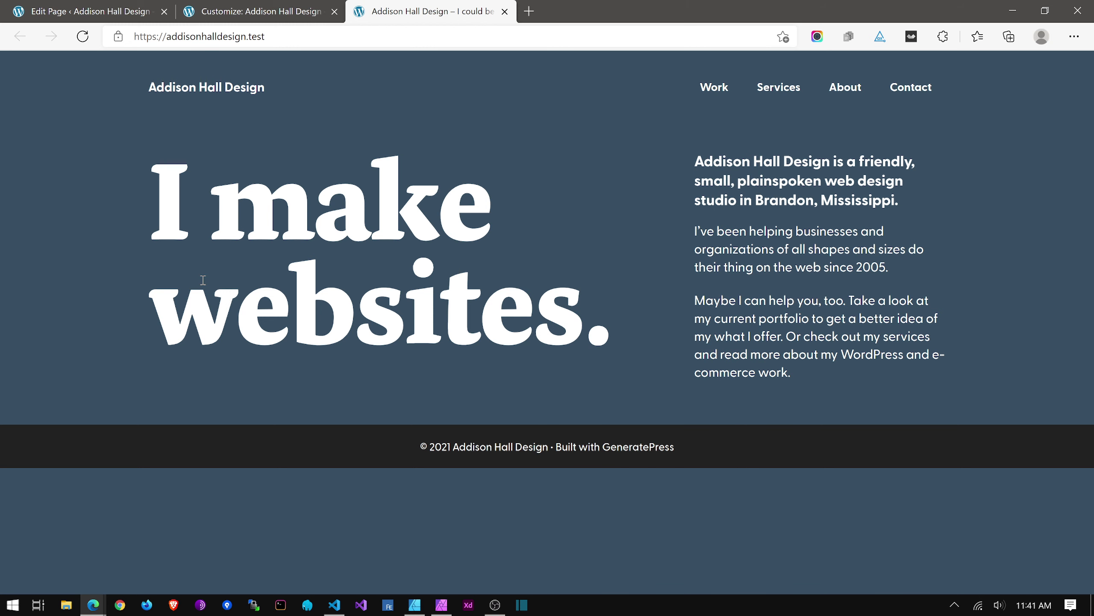
pyautogui.press('F12')
pyautogui.moveTo(722, 397); pyautogui.dragTo(722, 444)
pyautogui.click(35, 432)
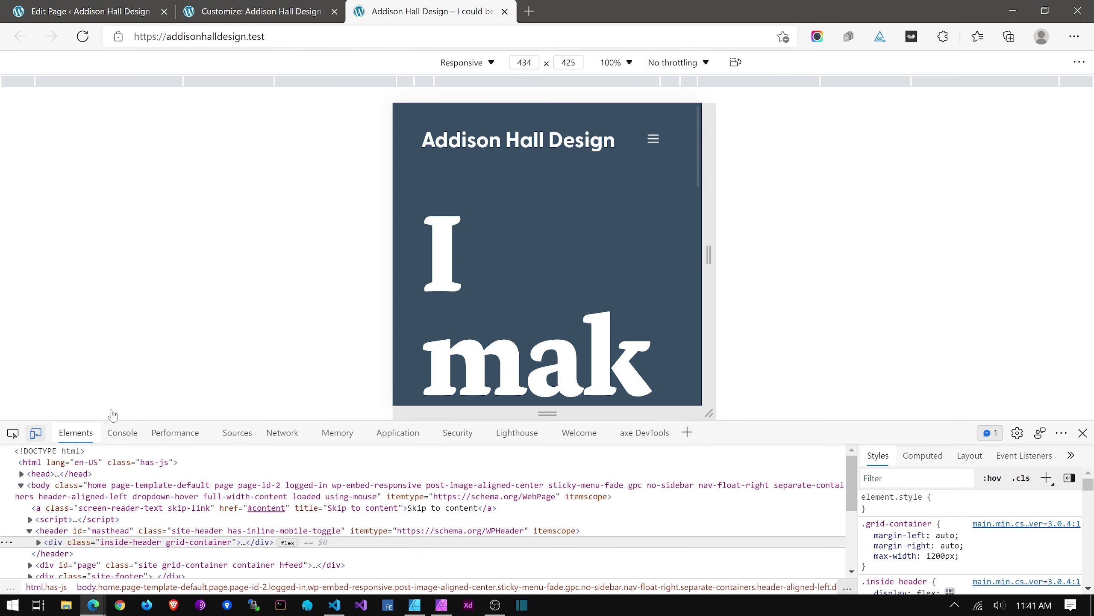
pyautogui.moveTo(710, 257); pyautogui.dragTo(993, 281)
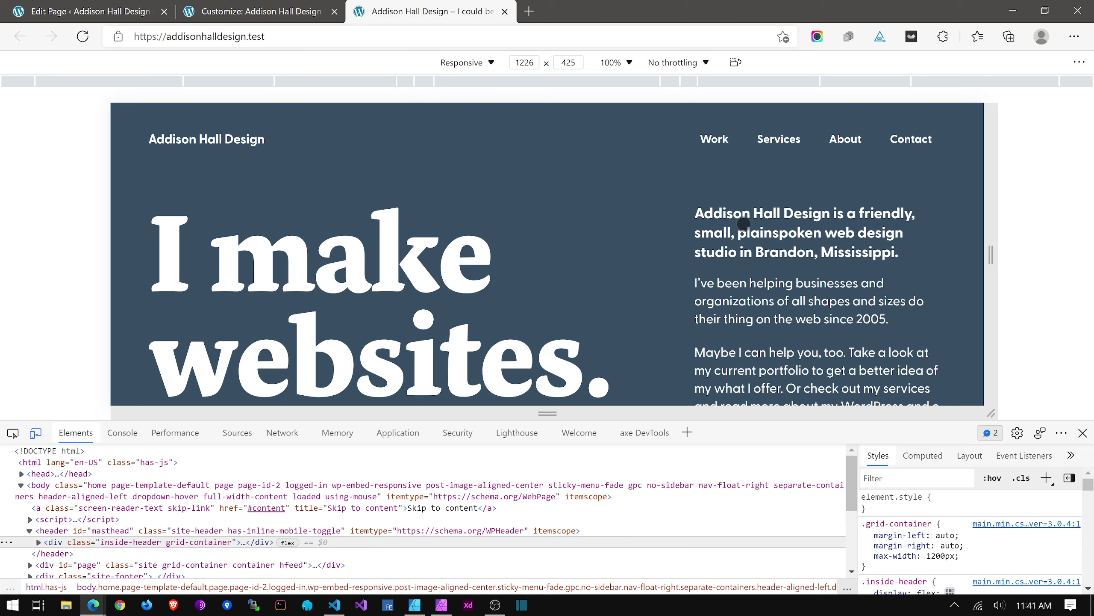
# Return to the Home page editor, switch the headline's font size unit to pixels and try 120 and 200.
pyautogui.click(274, 17)
pyautogui.hotkey('ctrl', 'shift', 'Tab')
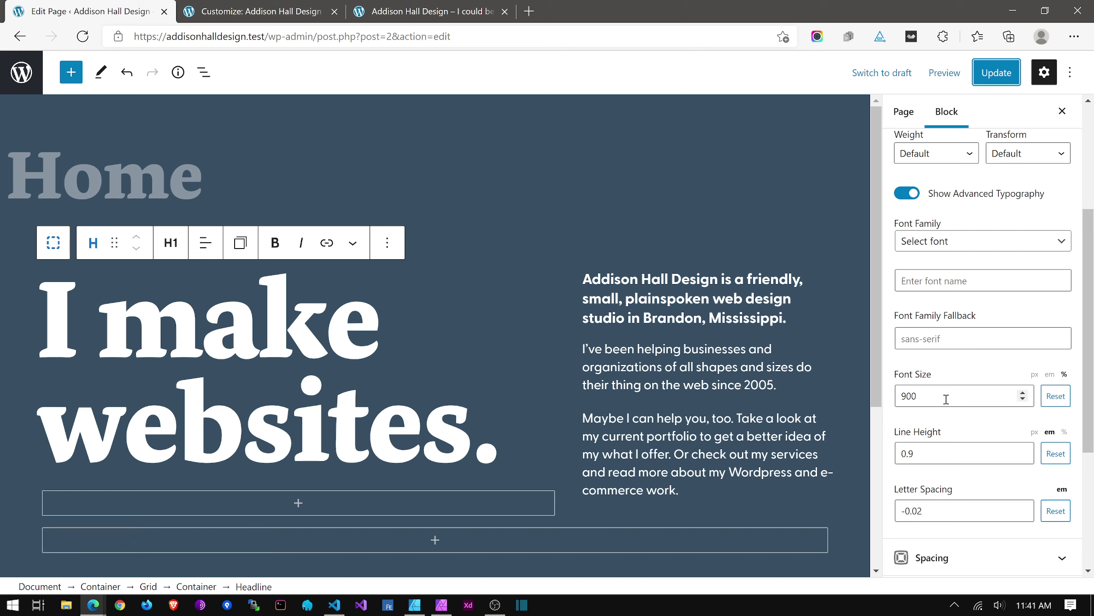
pyautogui.click(1035, 374)
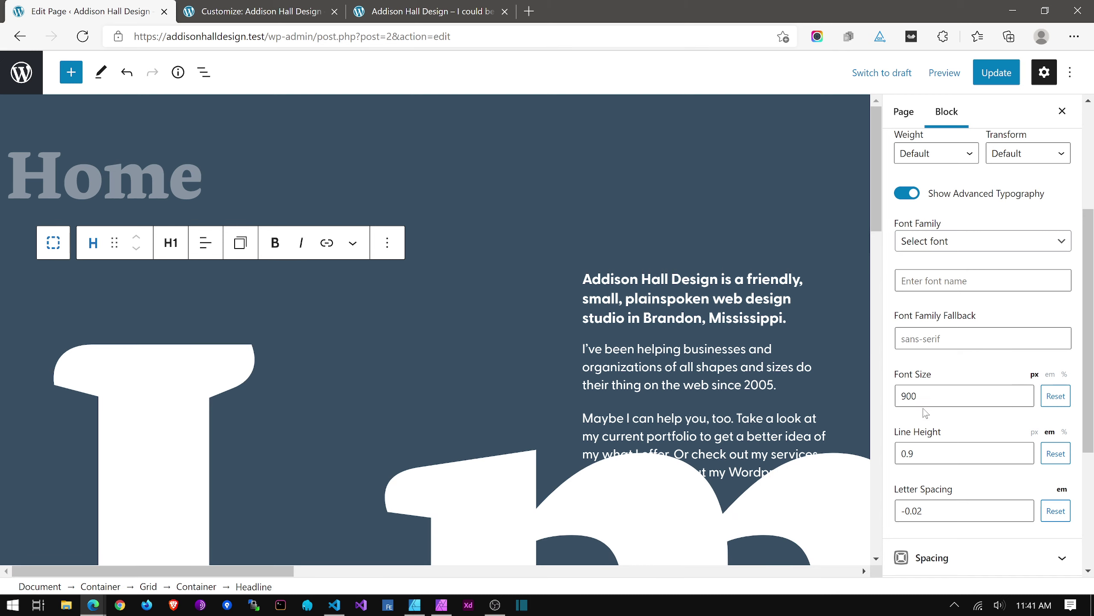
pyautogui.moveTo(922, 396); pyautogui.dragTo(869, 395)
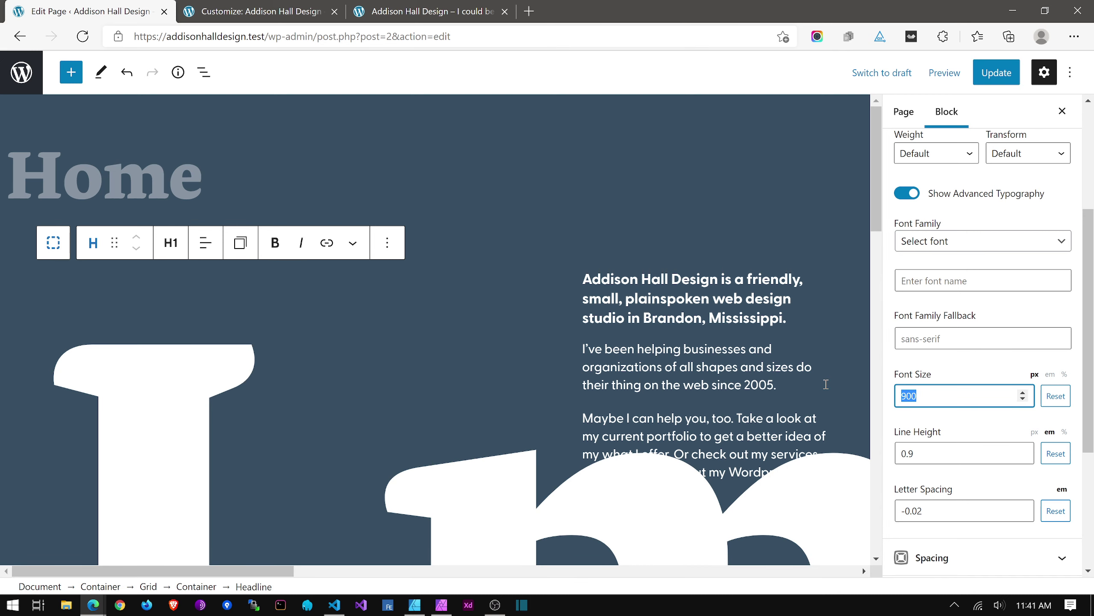
pyautogui.write('120')
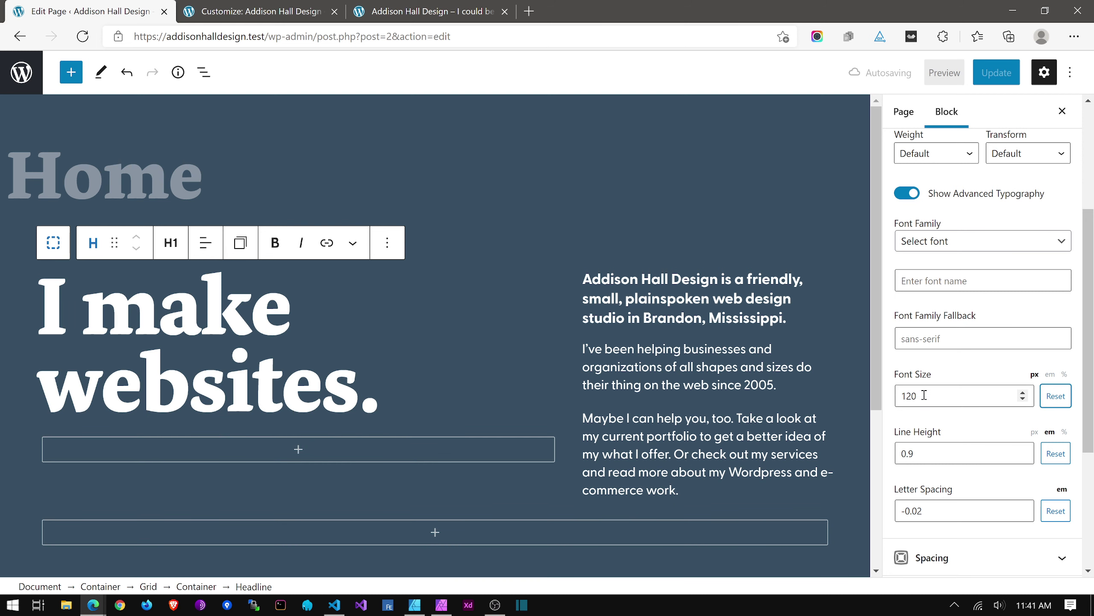
pyautogui.moveTo(923, 395); pyautogui.dragTo(875, 399)
pyautogui.write('200')
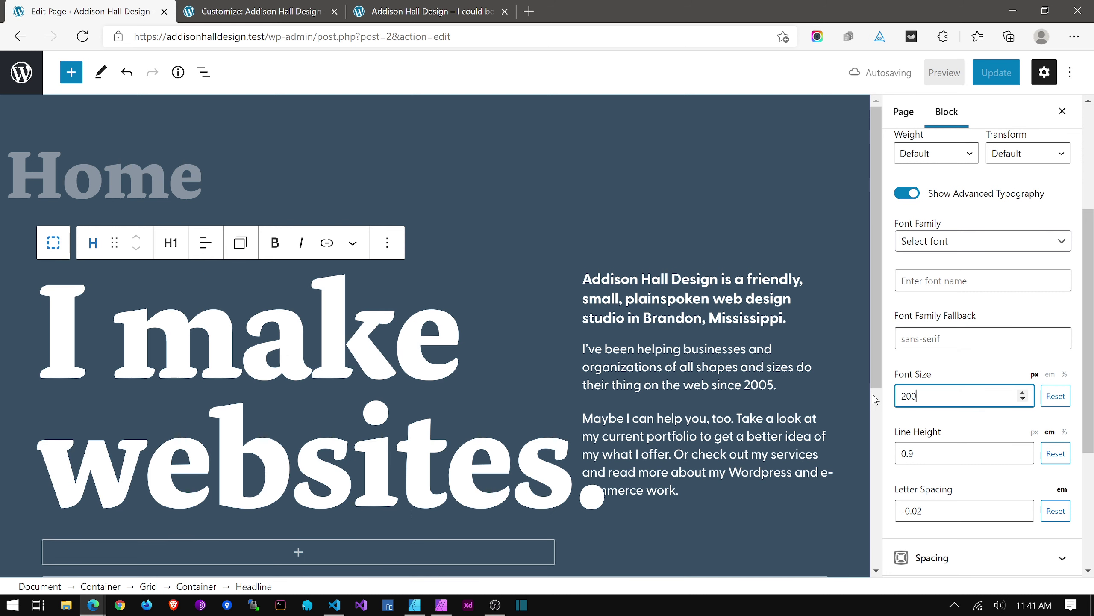
# Reduce the "I make websites." headline's font size to 180 px and update the page.
pyautogui.click(1023, 400)
pyautogui.click(1023, 400)
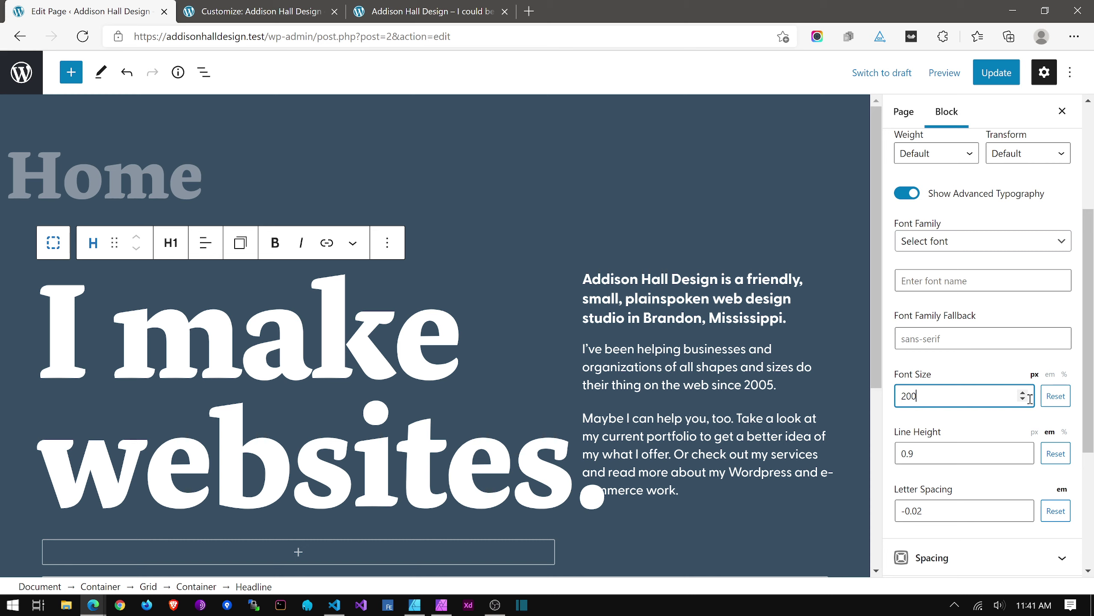
pyautogui.click(1023, 399)
pyautogui.click(1024, 399)
pyautogui.click(1024, 399)
pyautogui.click(1023, 400)
pyautogui.click(1024, 399)
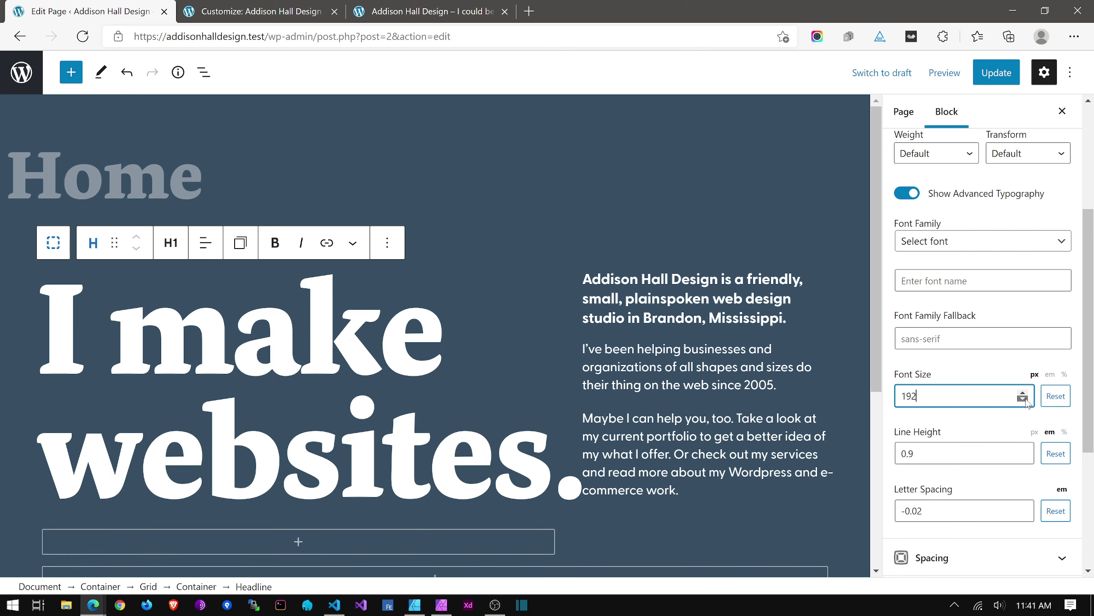
pyautogui.click(1023, 399)
pyautogui.click(1023, 399)
pyautogui.click(1024, 399)
pyautogui.click(1024, 399)
pyautogui.click(1023, 399)
pyautogui.click(1023, 399)
pyautogui.click(1023, 399)
pyautogui.click(1024, 399)
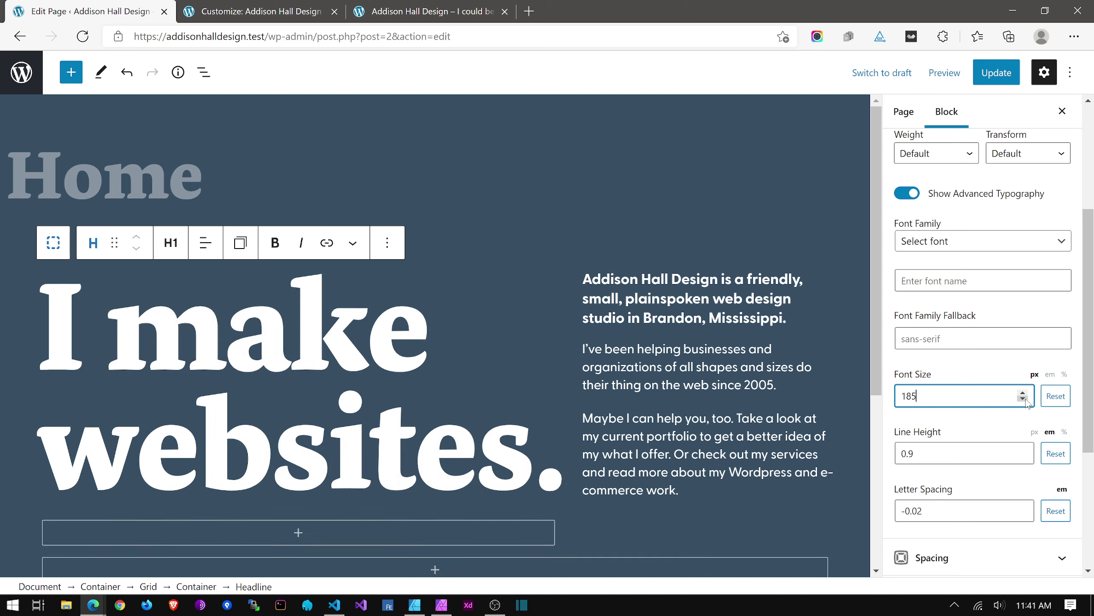
pyautogui.click(1024, 399)
pyautogui.click(1024, 399)
pyautogui.click(1023, 399)
pyautogui.click(1026, 400)
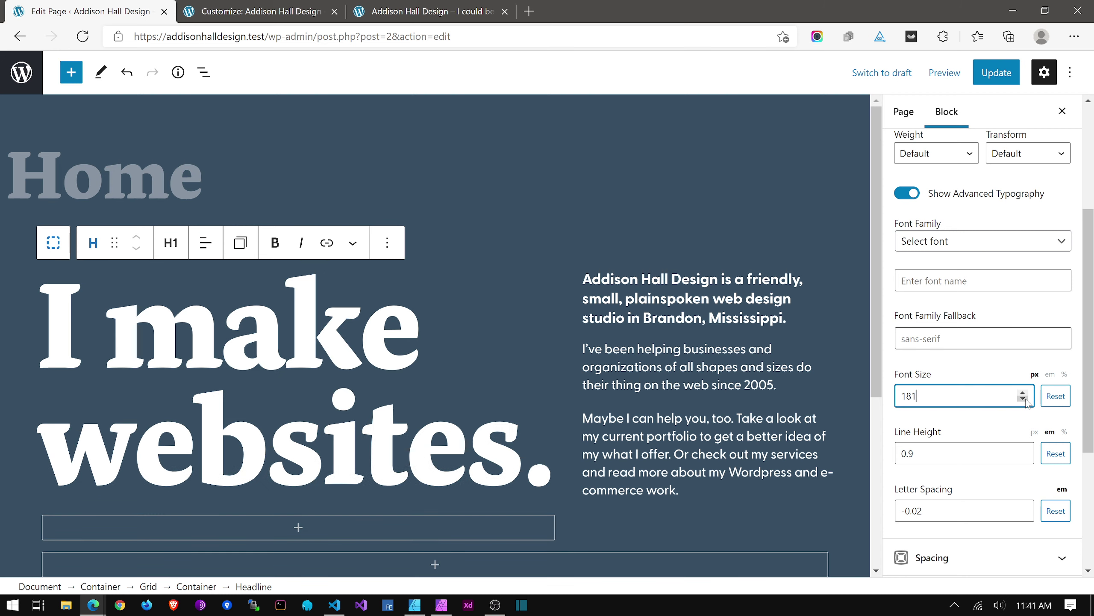
pyautogui.click(1027, 400)
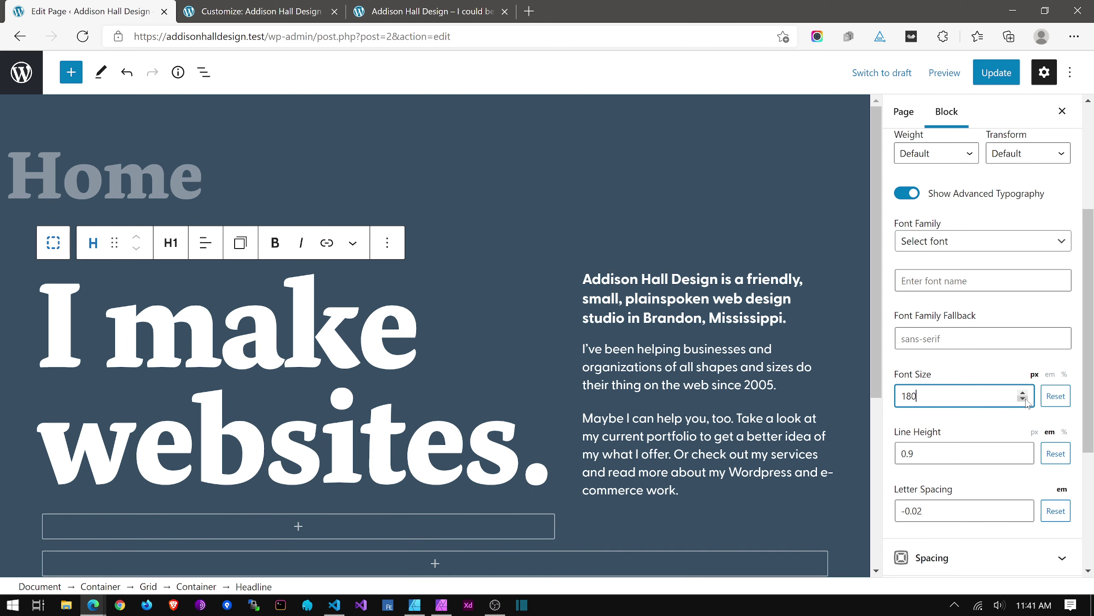
pyautogui.click(464, 396)
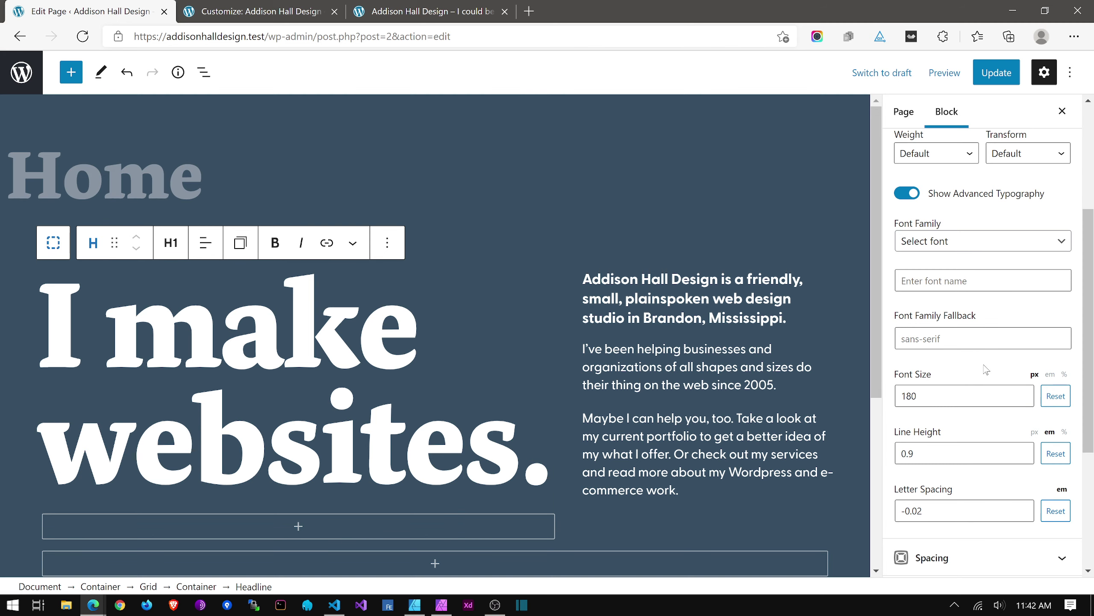
pyautogui.scroll(-3, 566, 324)
pyautogui.scroll(2, 516, 336)
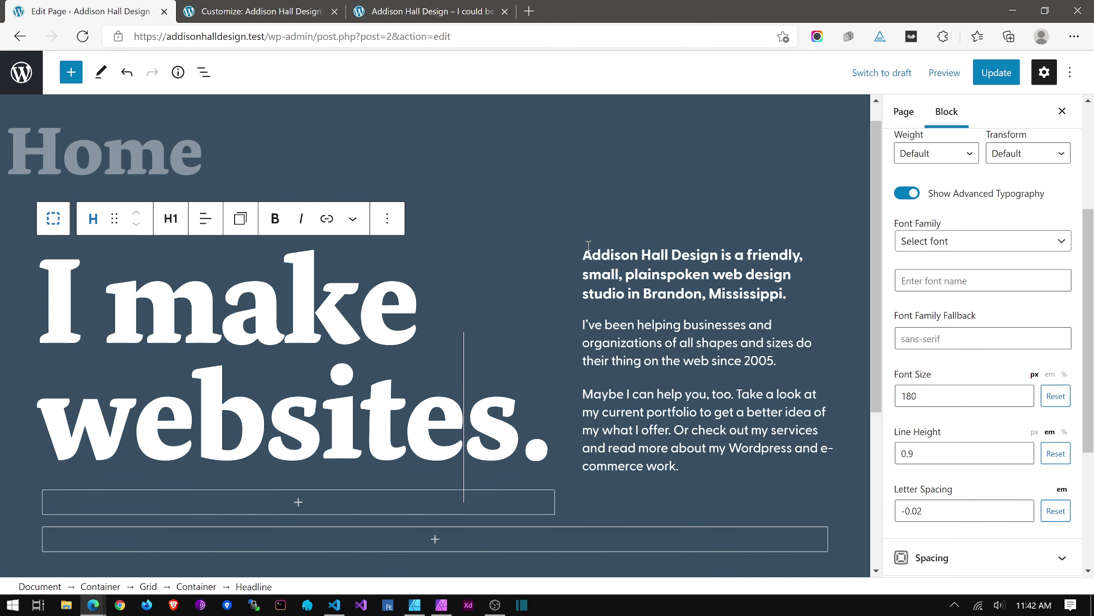
pyautogui.click(1000, 81)
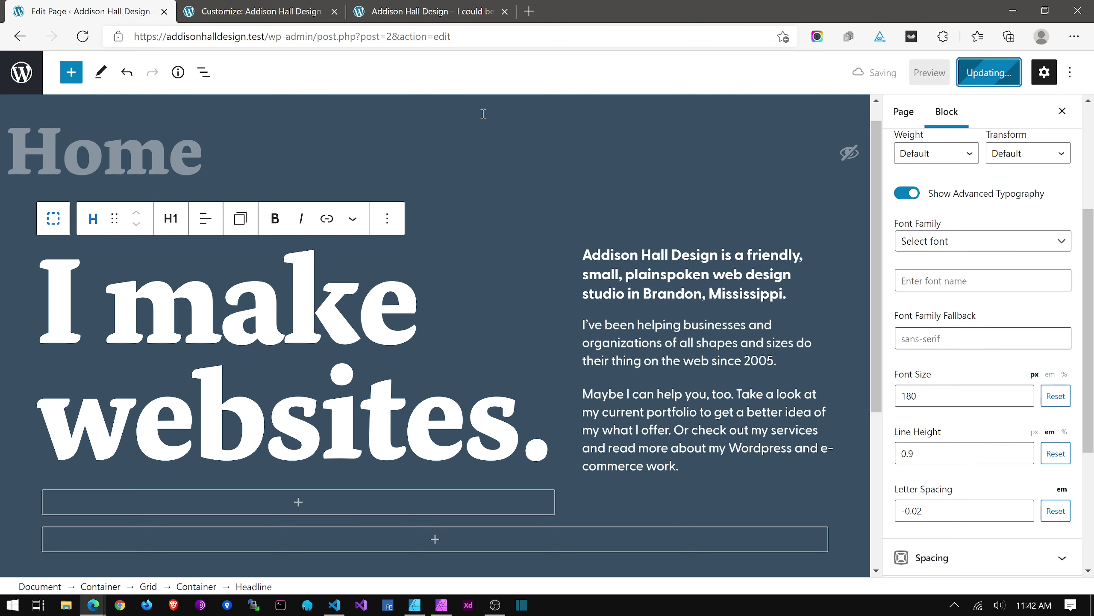
# Reload the live homepage in the device view and examine the resized headline beside the intro text.
pyautogui.hotkey('ctrl', '3')
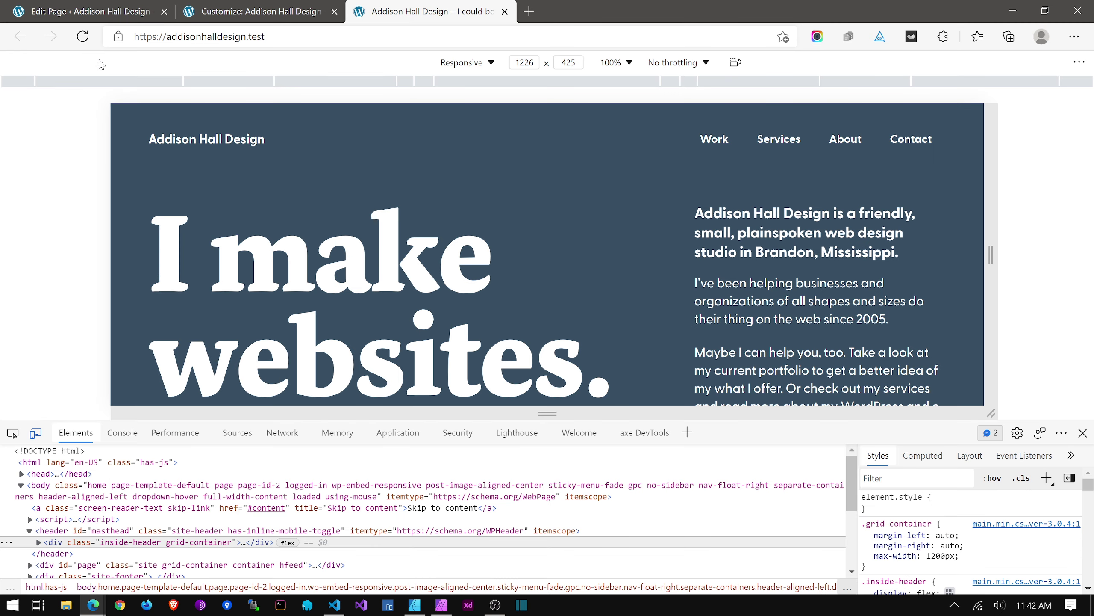
pyautogui.press('F5')
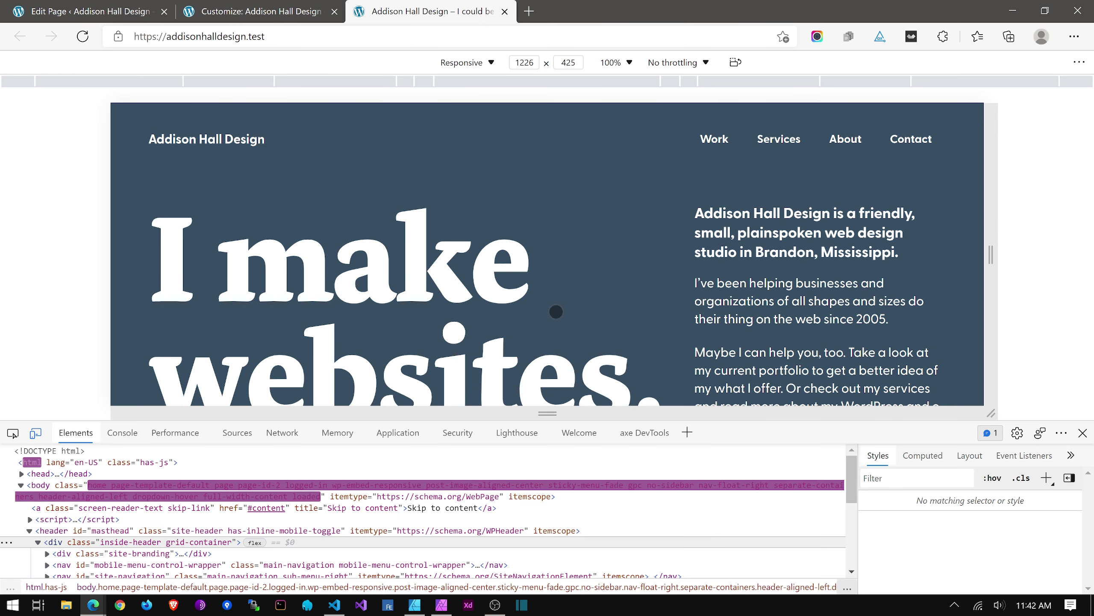
pyautogui.scroll(-3, 533, 306)
pyautogui.scroll(3, 609, 290)
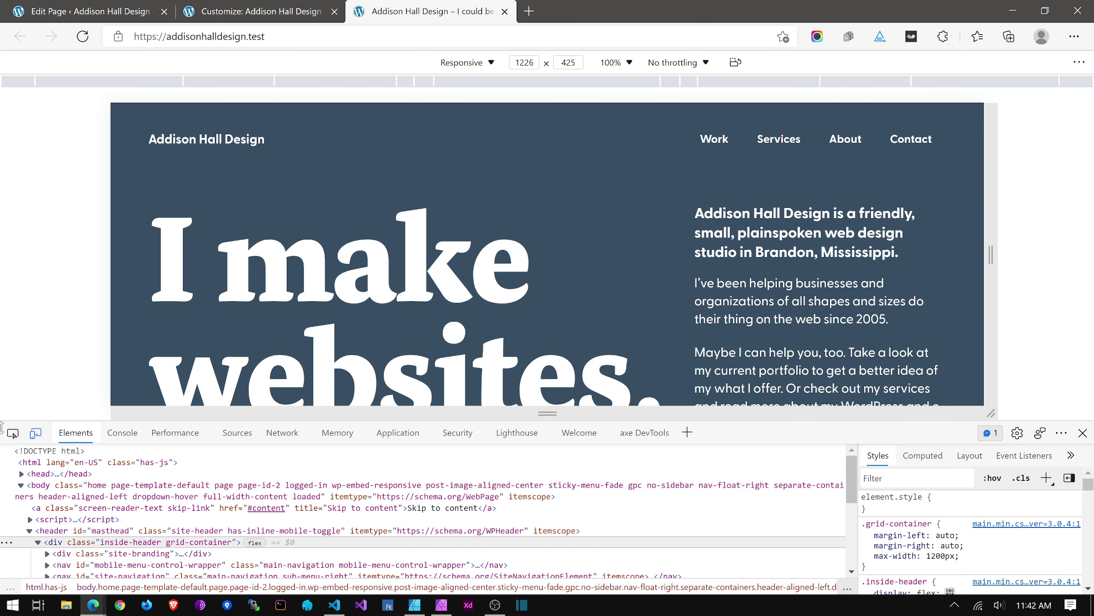
# Preview the live homepage at 852 px and 1436 px wide, examining how the headline wraps beside the intro text.
pyautogui.moveTo(991, 276); pyautogui.dragTo(859, 278)
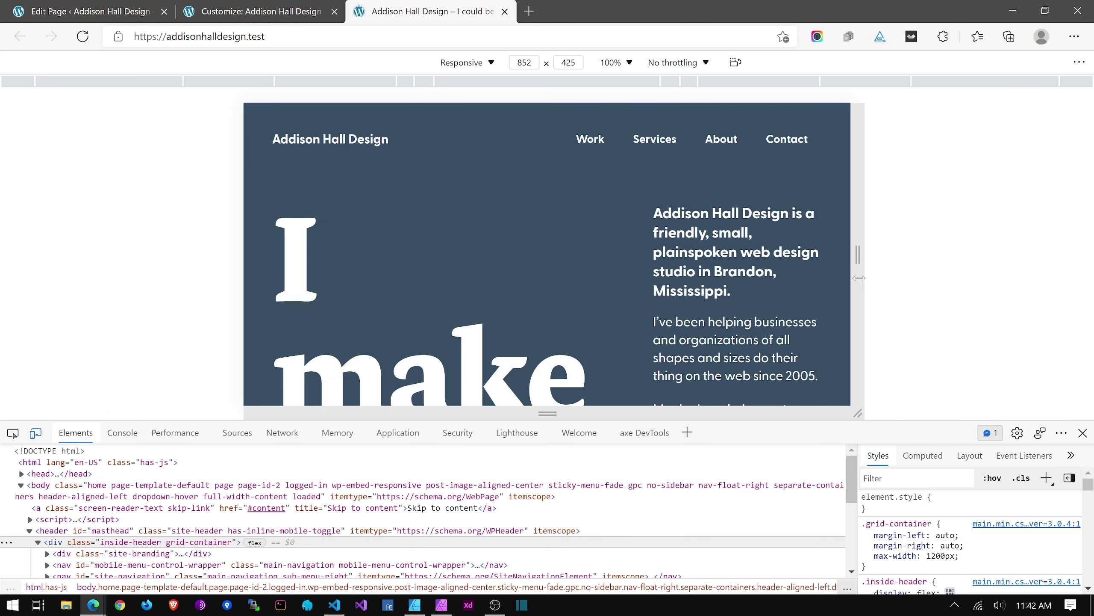
pyautogui.scroll(-4, 537, 289)
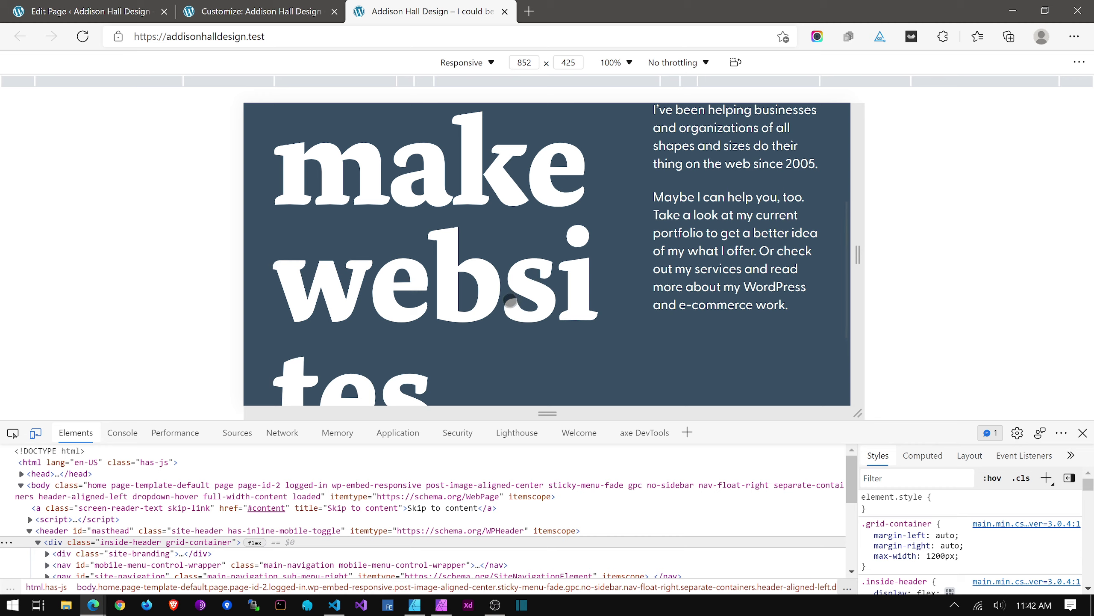
pyautogui.scroll(-1, 356, 331)
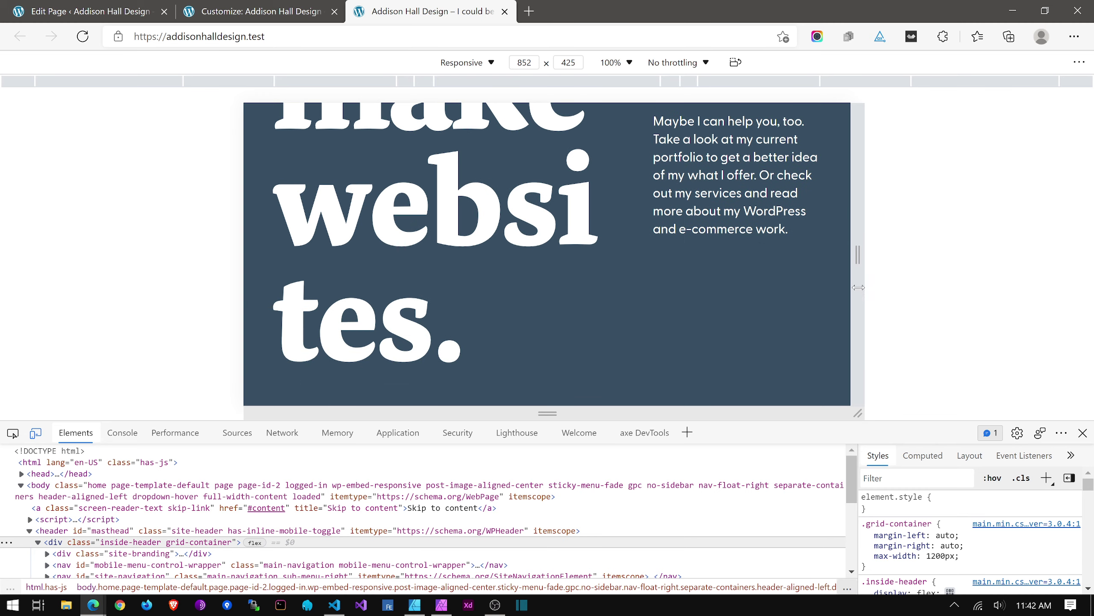
pyautogui.moveTo(860, 287); pyautogui.dragTo(1093, 285)
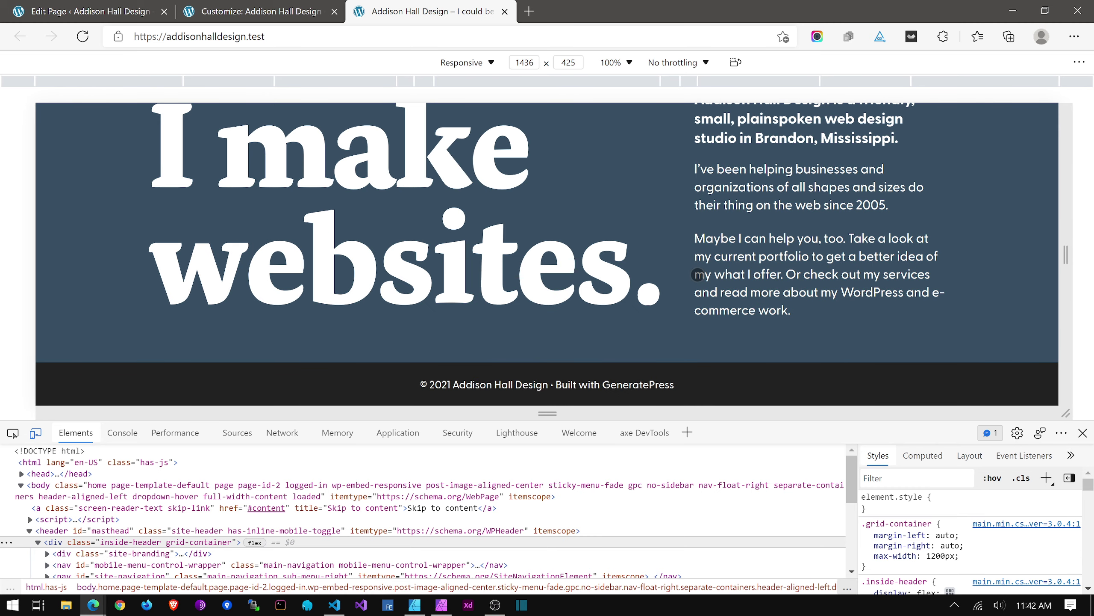
pyautogui.scroll(3, 484, 335)
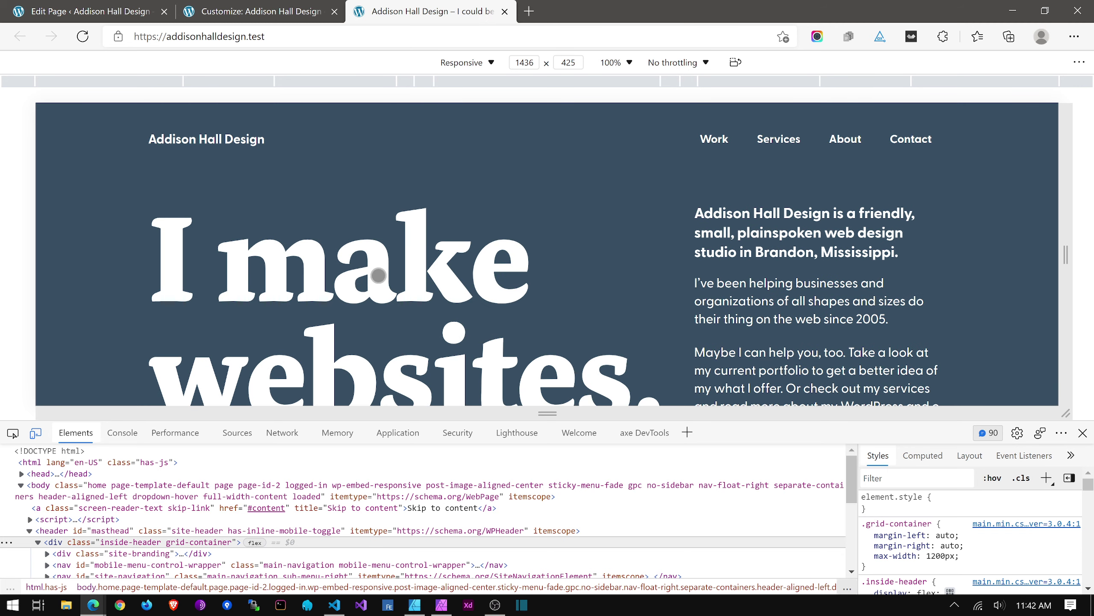
# Leave the responsive device view, examine the headline at full browser width and close the developer tools.
pyautogui.click(35, 432)
pyautogui.scroll(-2, 271, 222)
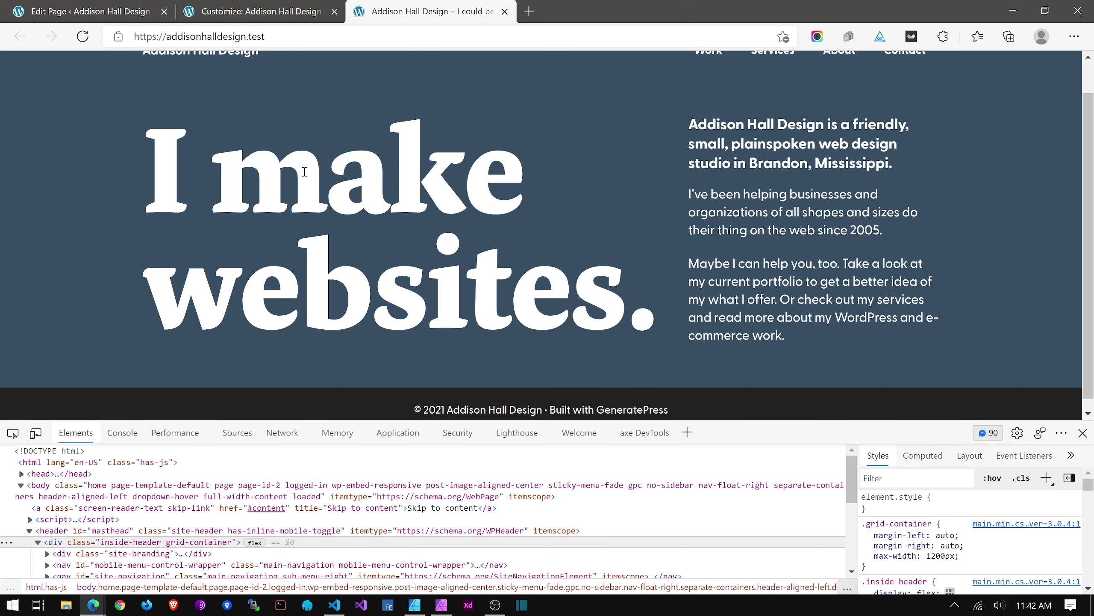
pyautogui.moveTo(151, 163); pyautogui.dragTo(661, 310)
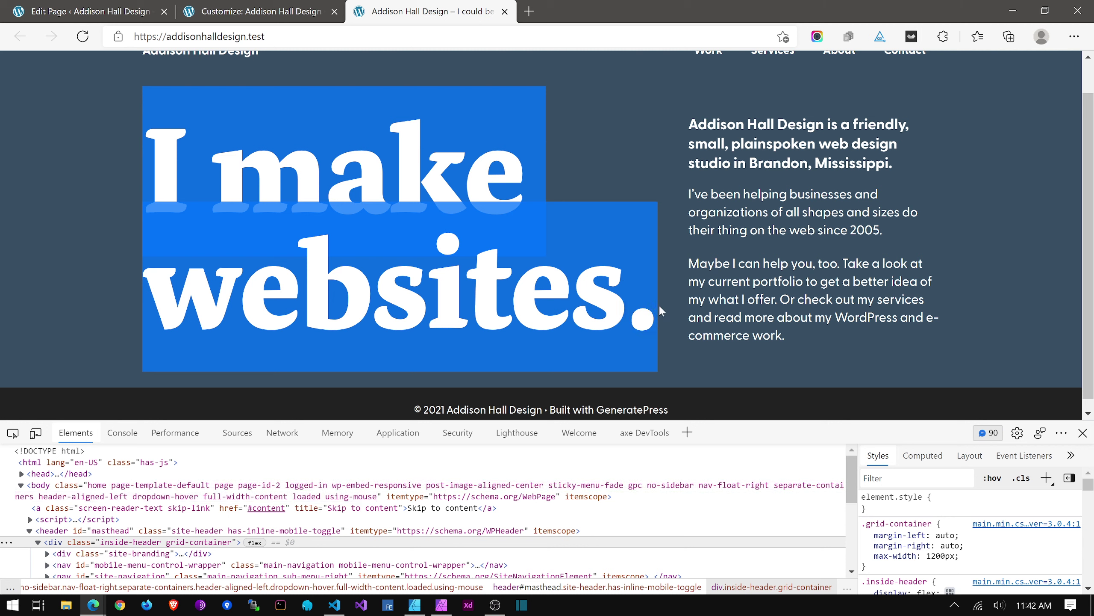
pyautogui.click(1083, 432)
pyautogui.click(804, 280)
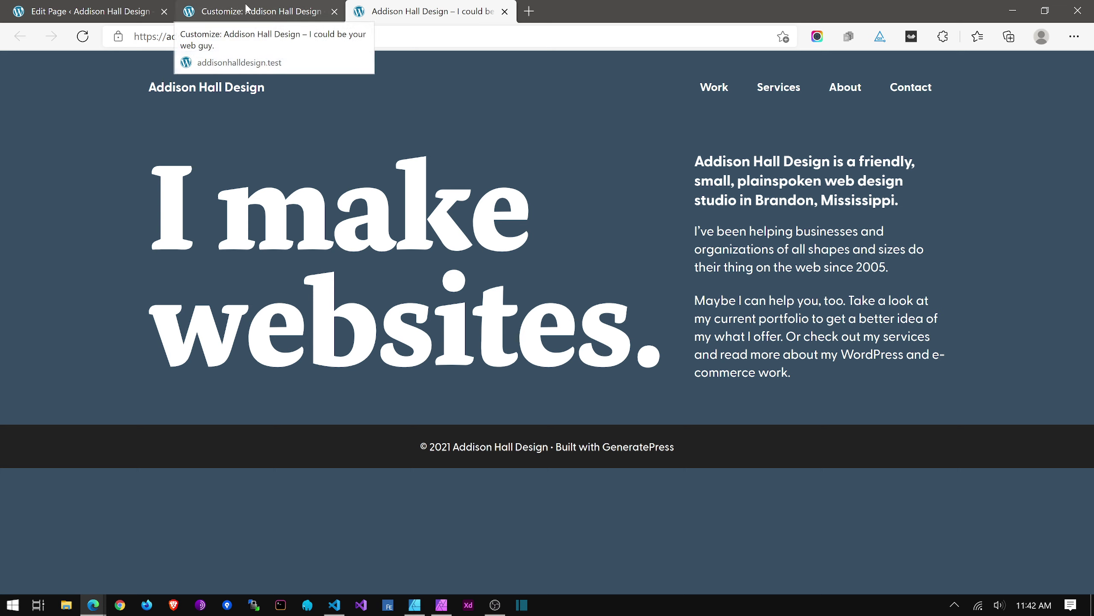
# Exit the Home page editor to the WordPress dashboard and open the GeneratePress Elements list.
pyautogui.click(94, 12)
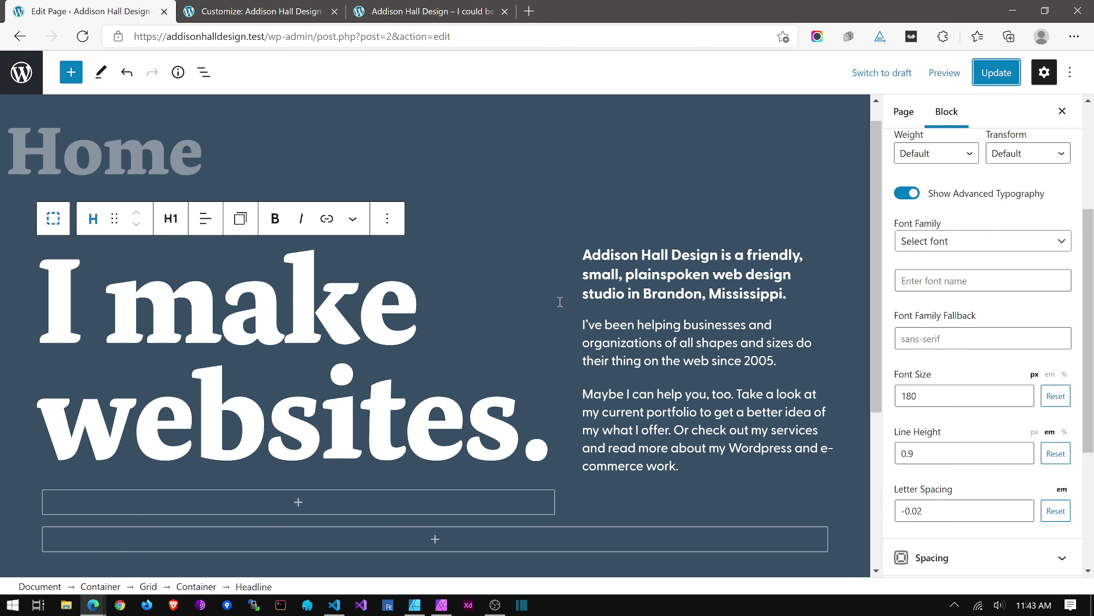
pyautogui.scroll(1, 397, 323)
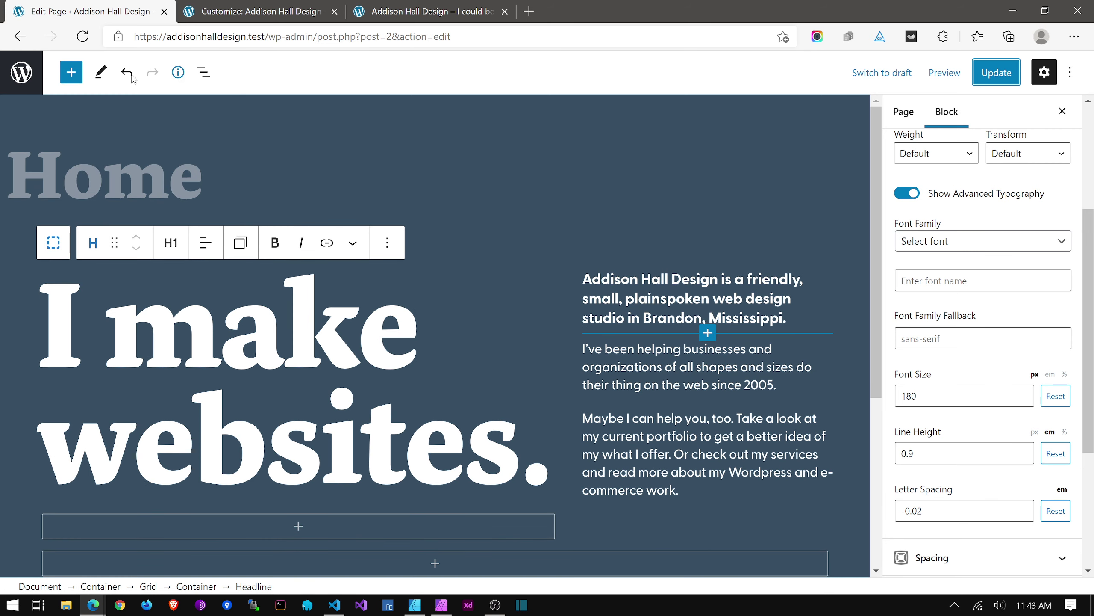
pyautogui.click(29, 73)
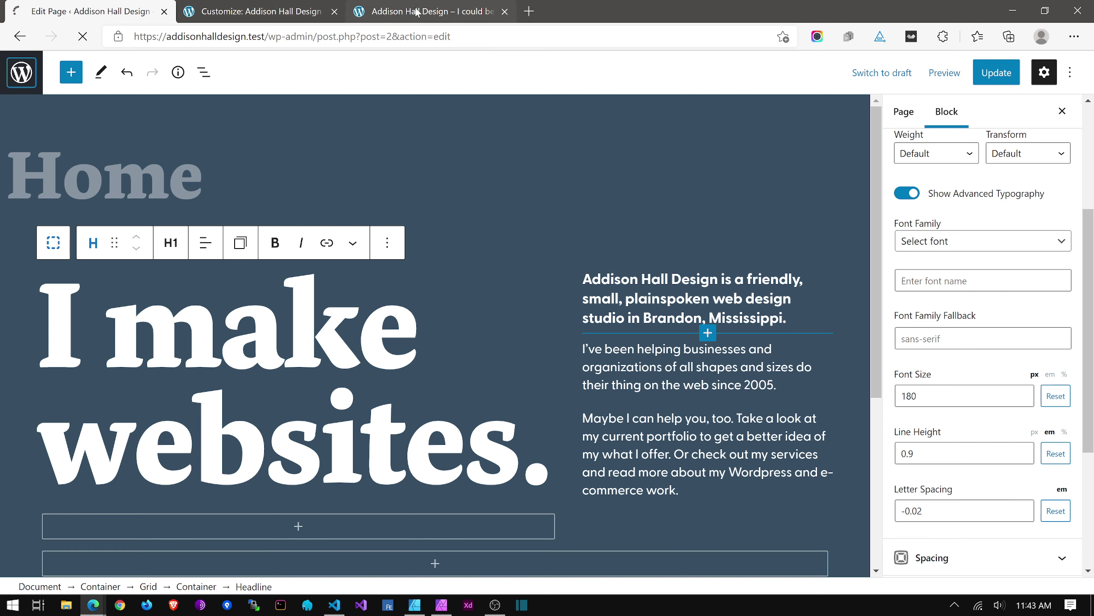
pyautogui.click(414, 11)
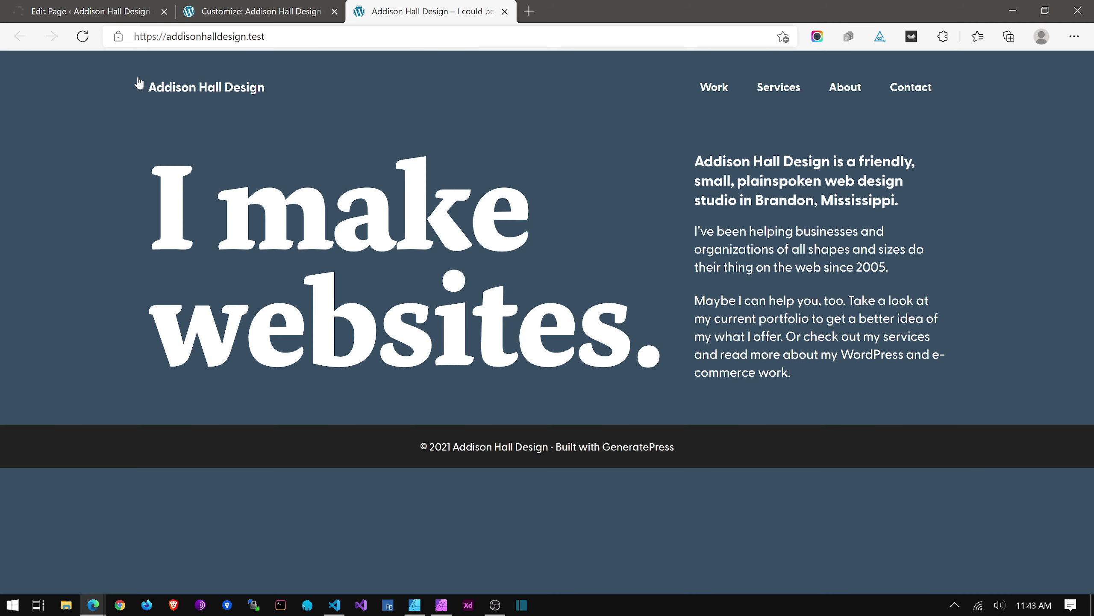
pyautogui.click(215, 13)
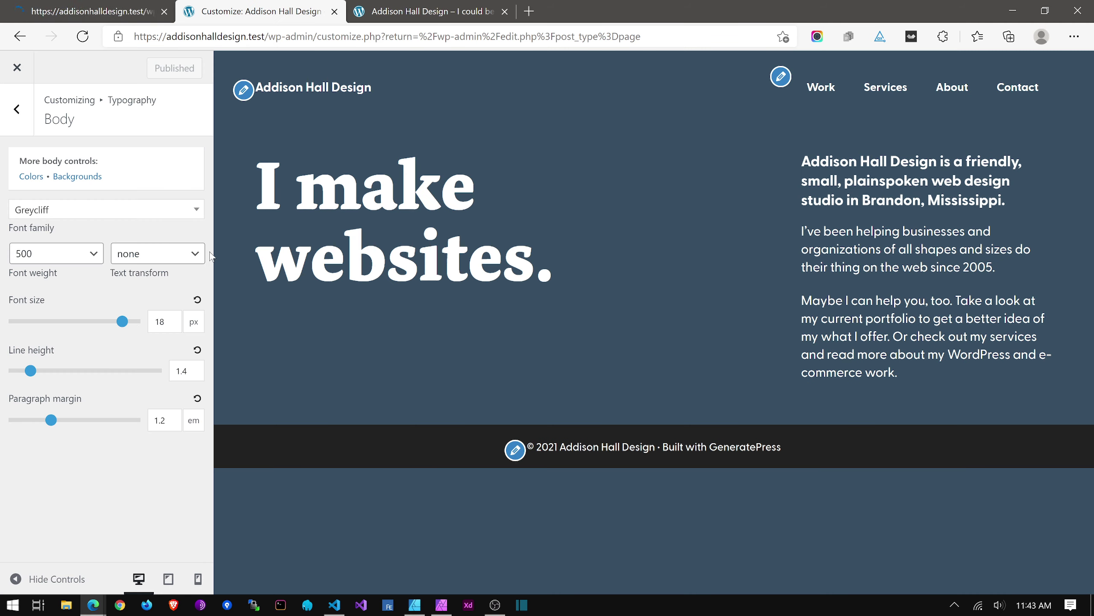
pyautogui.click(85, 11)
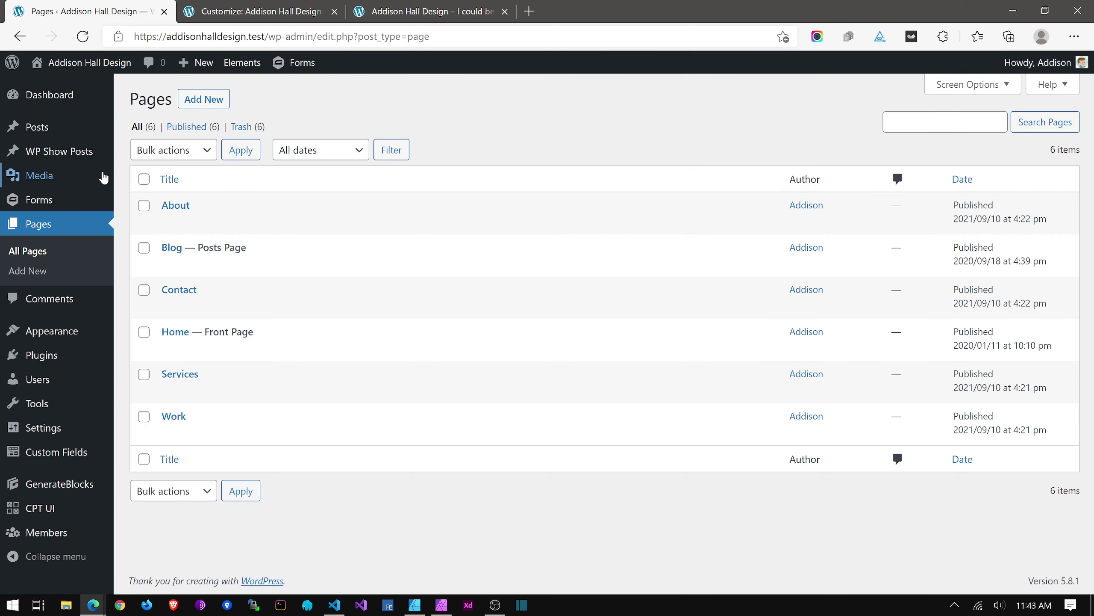
pyautogui.click(245, 63)
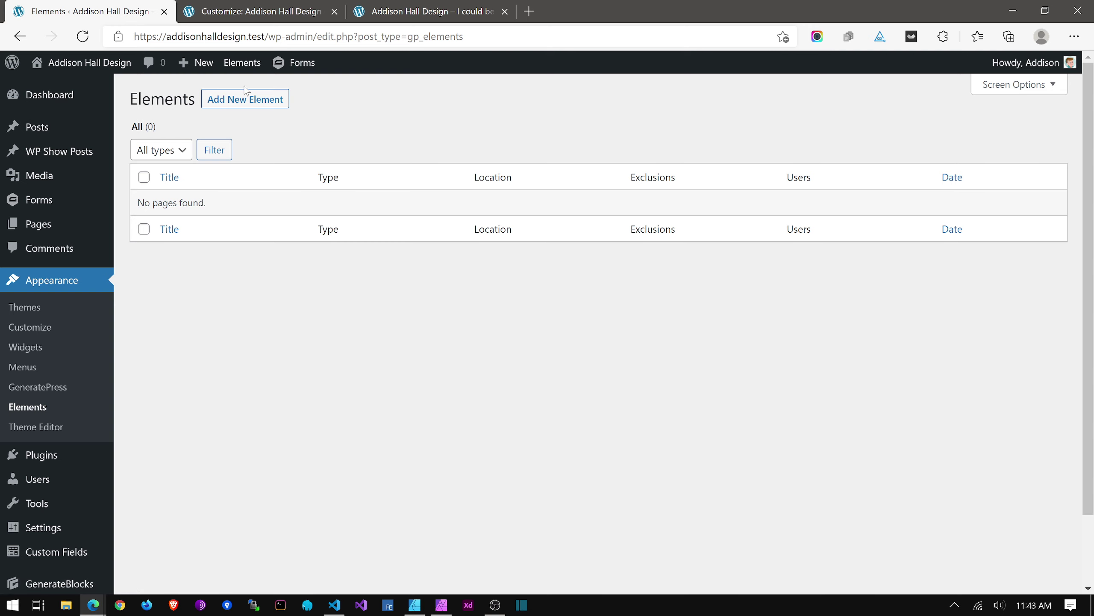
# Create a new Layout element titled "Global Layout Settings".
pyautogui.click(243, 105)
pyautogui.click(430, 347)
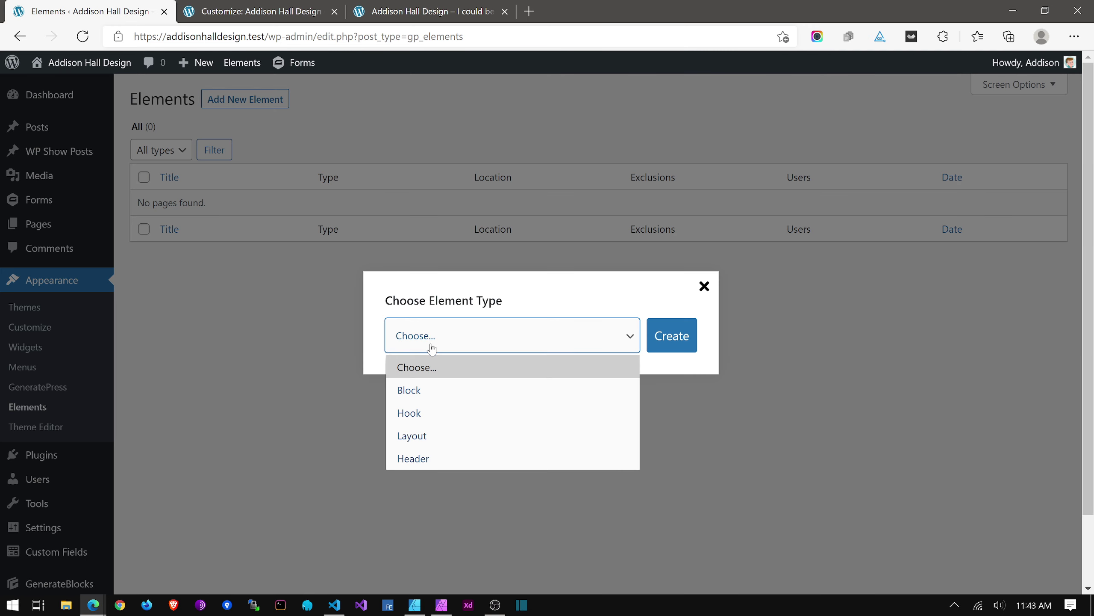
pyautogui.click(414, 436)
pyautogui.click(670, 335)
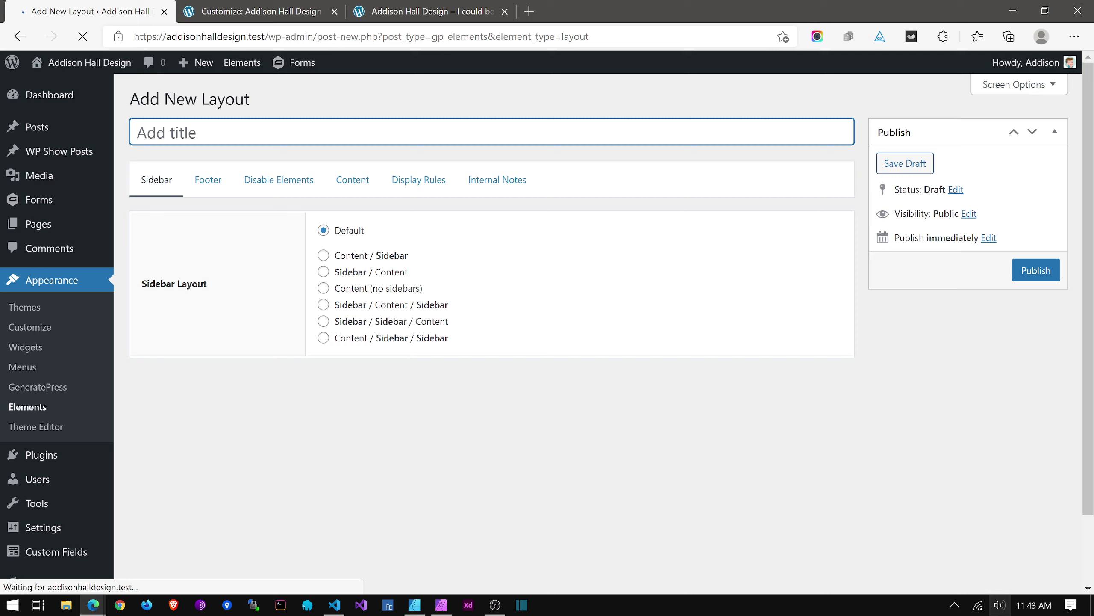
pyautogui.write('Global')
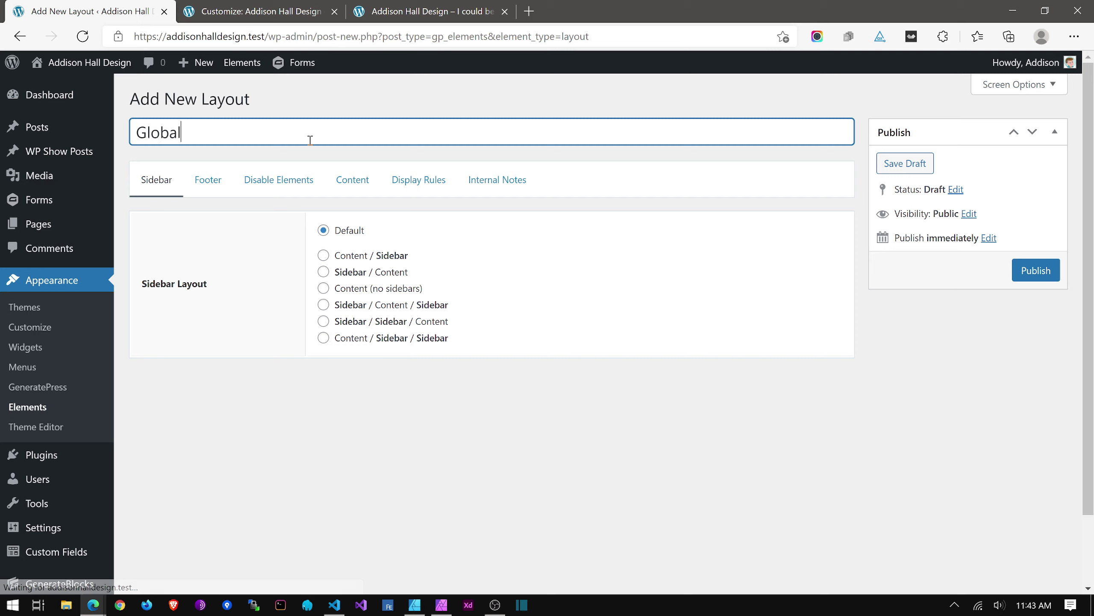
pyautogui.write(' Layout Settings')
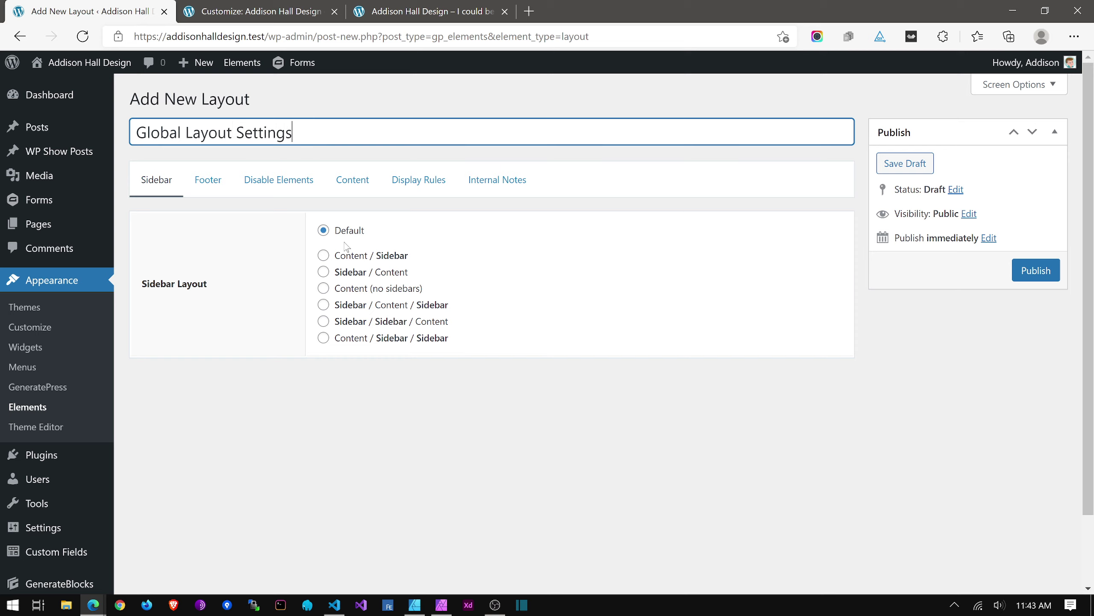
# Set the layout's sidebar option to Content (no sidebars) and disable the Footer, leaving the Content Title enabled.
pyautogui.click(324, 289)
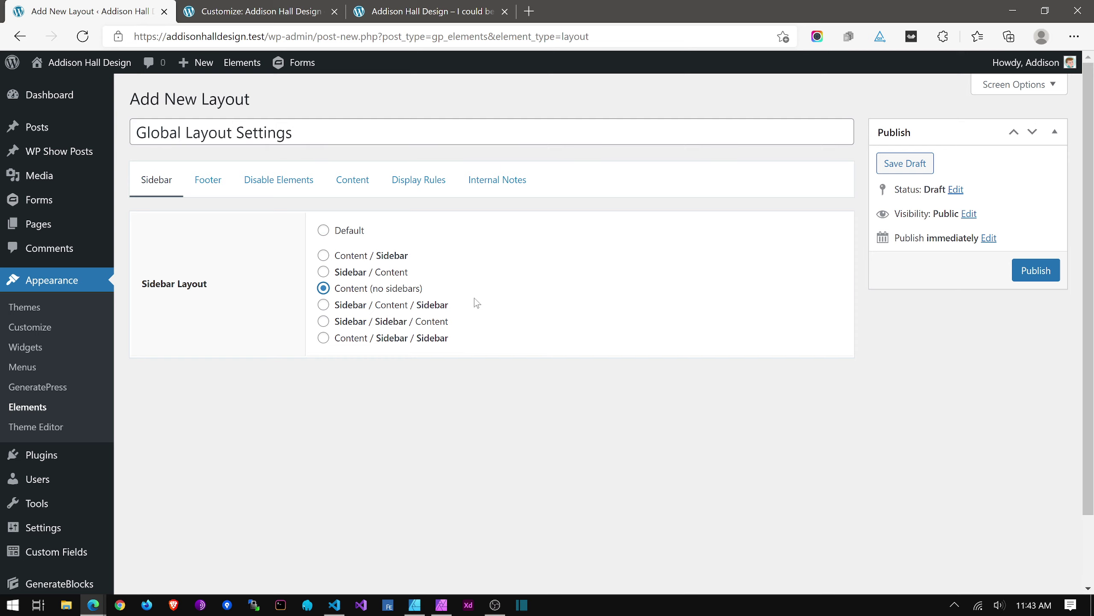
pyautogui.click(199, 182)
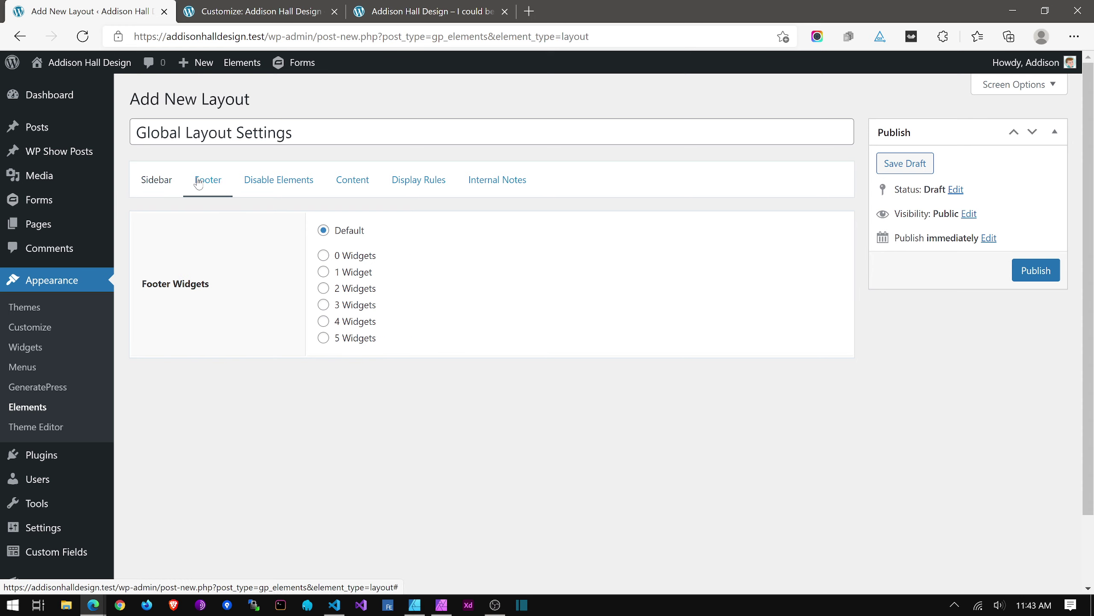
pyautogui.click(252, 184)
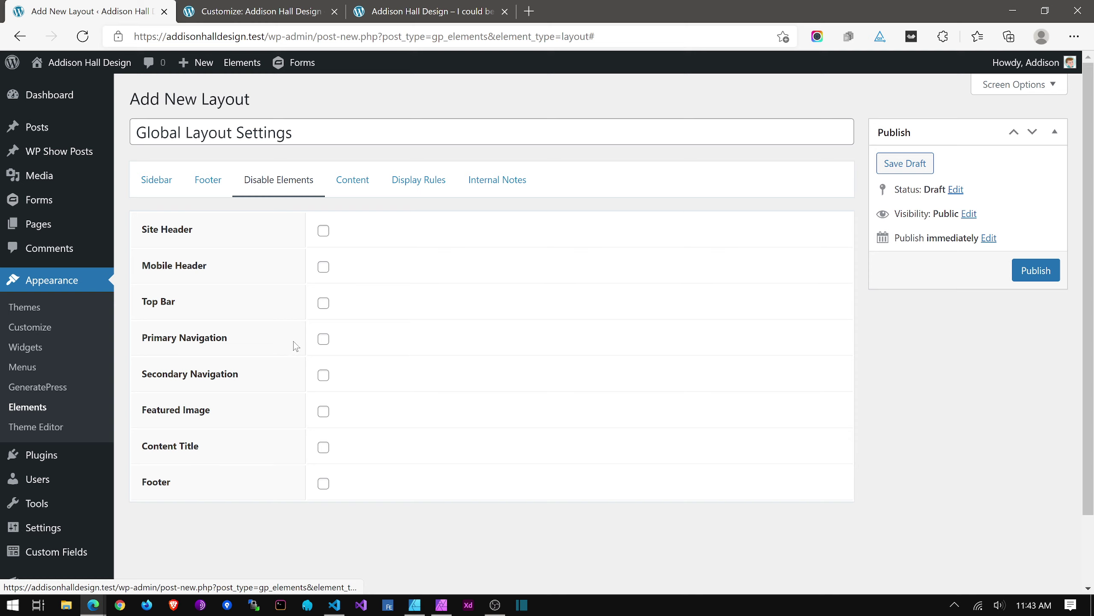
pyautogui.click(324, 483)
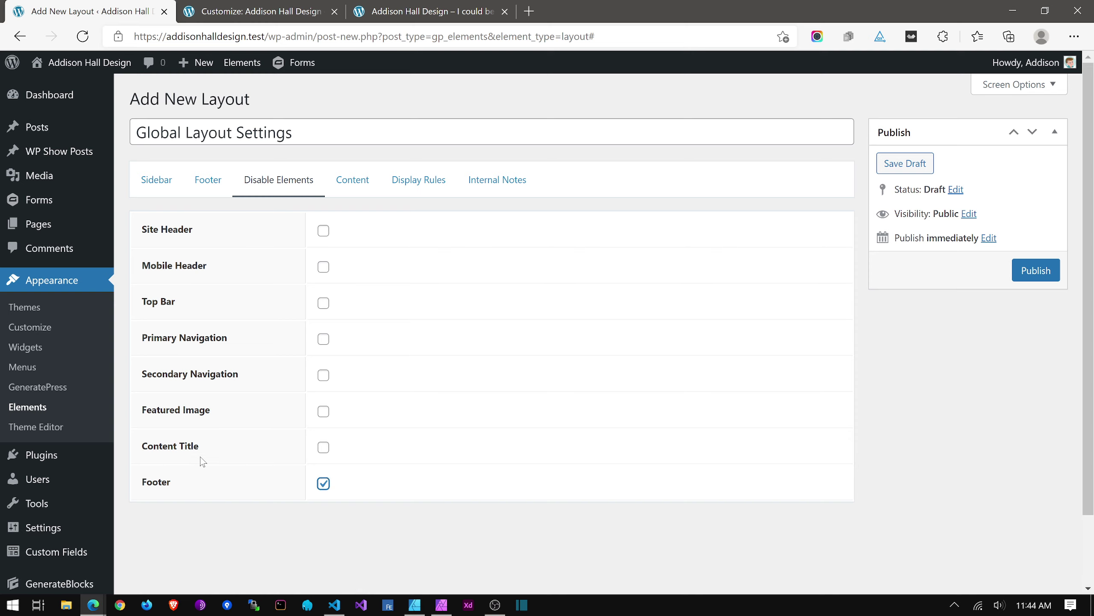
pyautogui.click(323, 448)
pyautogui.click(326, 450)
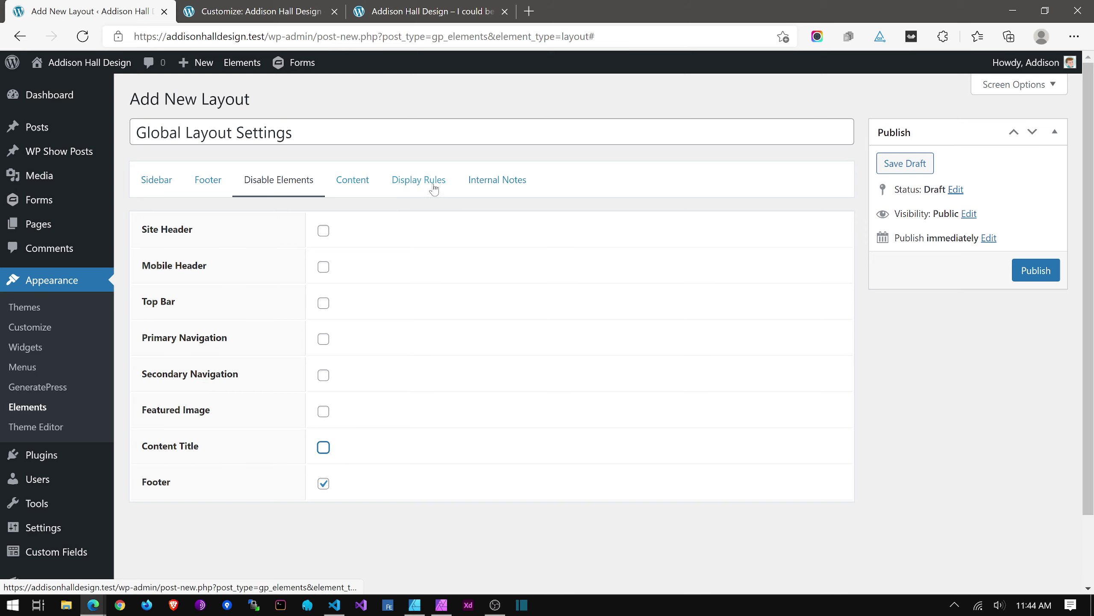
# Set the layout element's display location to Entire Site and publish it.
pyautogui.click(342, 190)
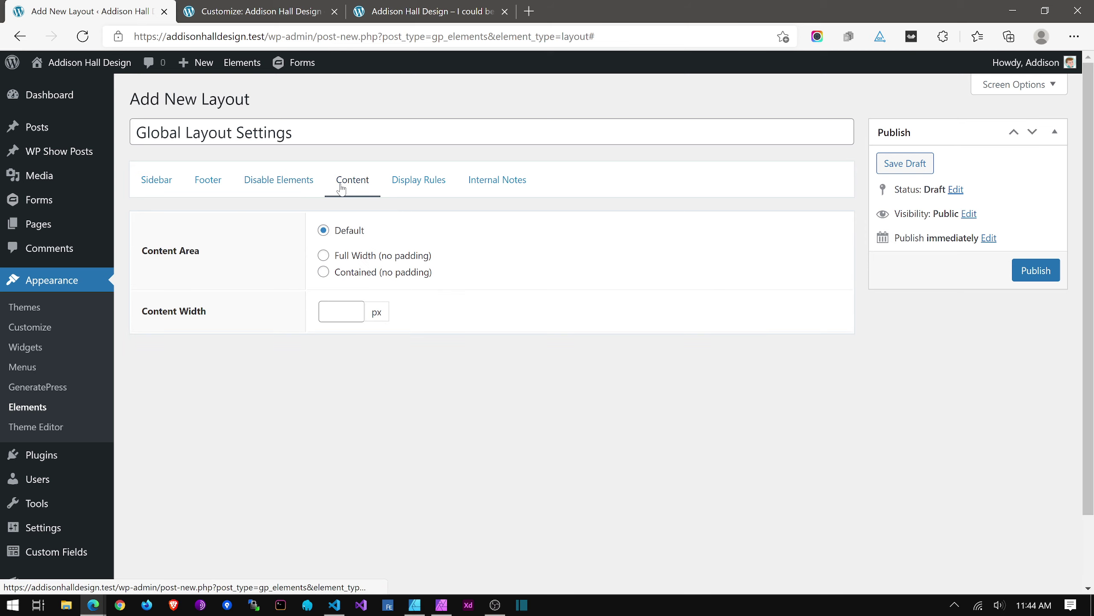
pyautogui.click(420, 188)
pyautogui.click(356, 238)
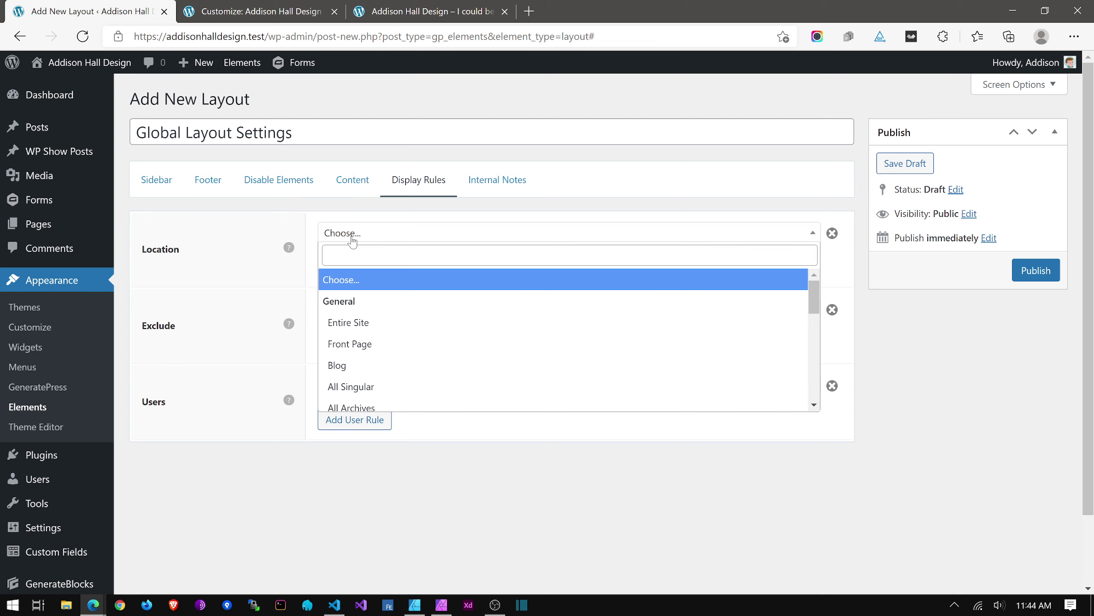
pyautogui.click(348, 324)
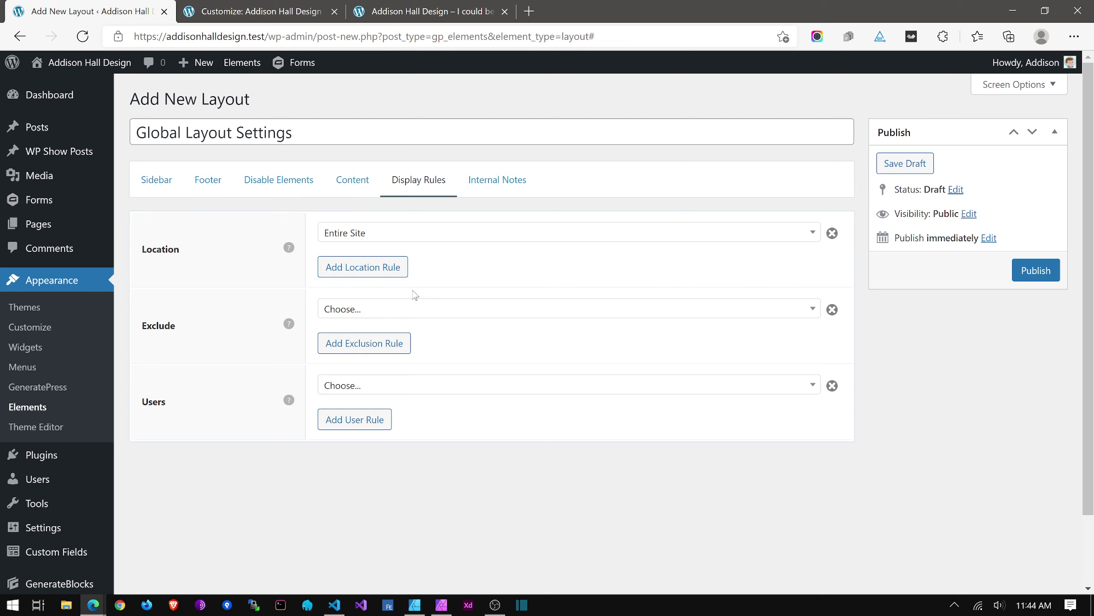
pyautogui.click(1037, 271)
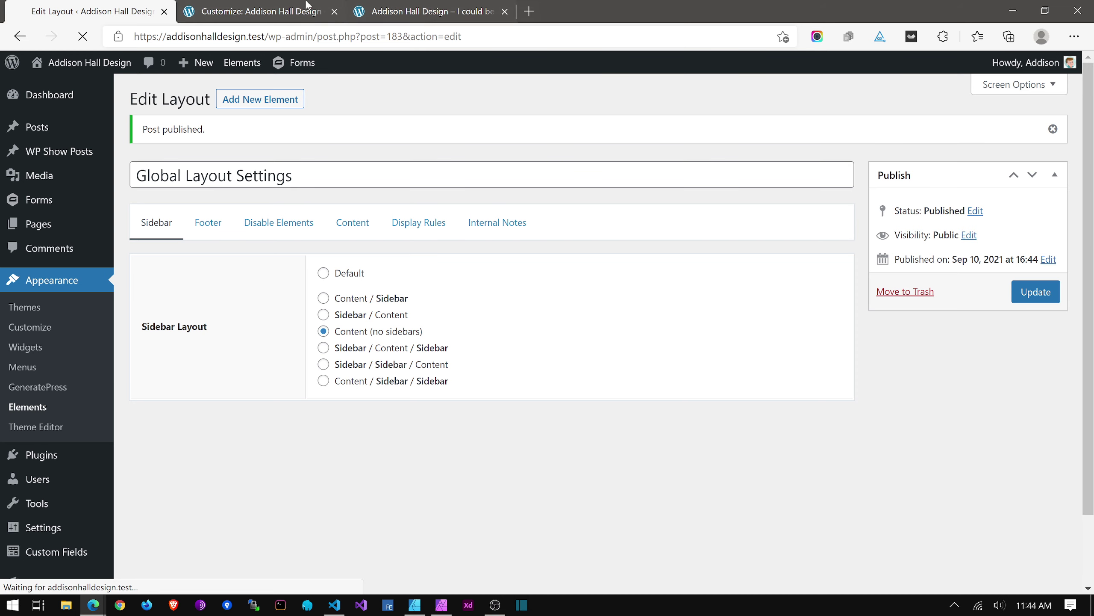
# Reload the live homepage and inspect the page with the footer disabled.
pyautogui.click(367, 11)
pyautogui.hotkey('ctrl', 'r')
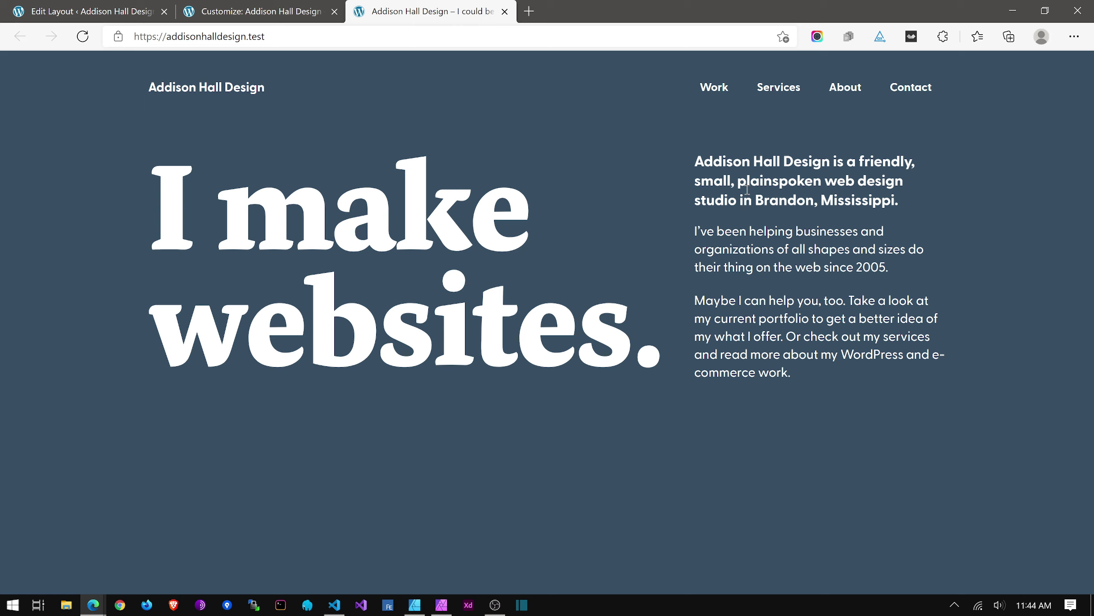
pyautogui.rightClick(746, 250)
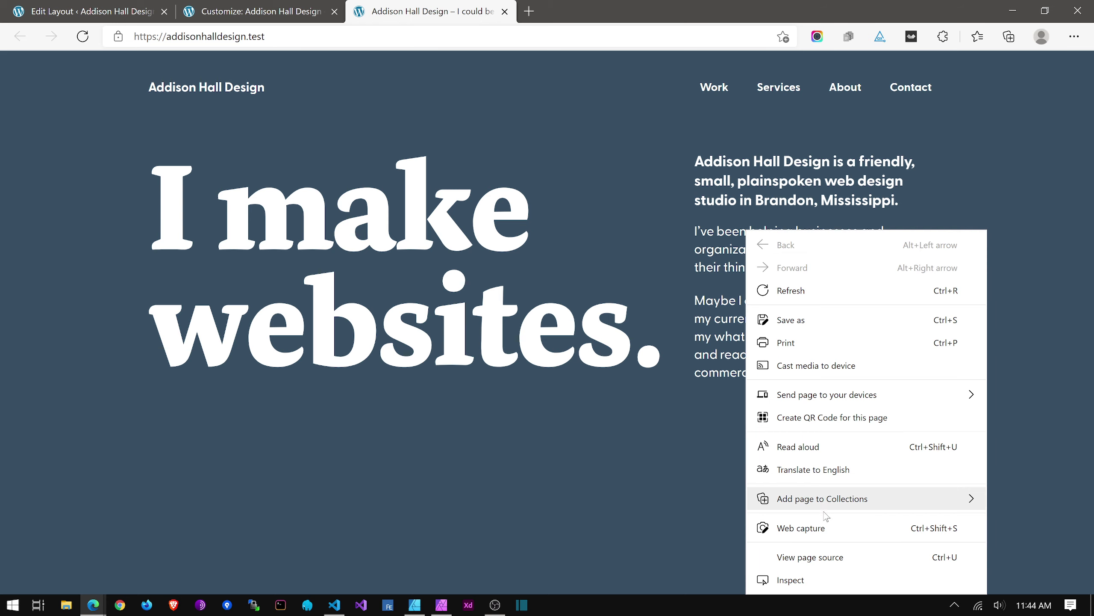
pyautogui.click(817, 578)
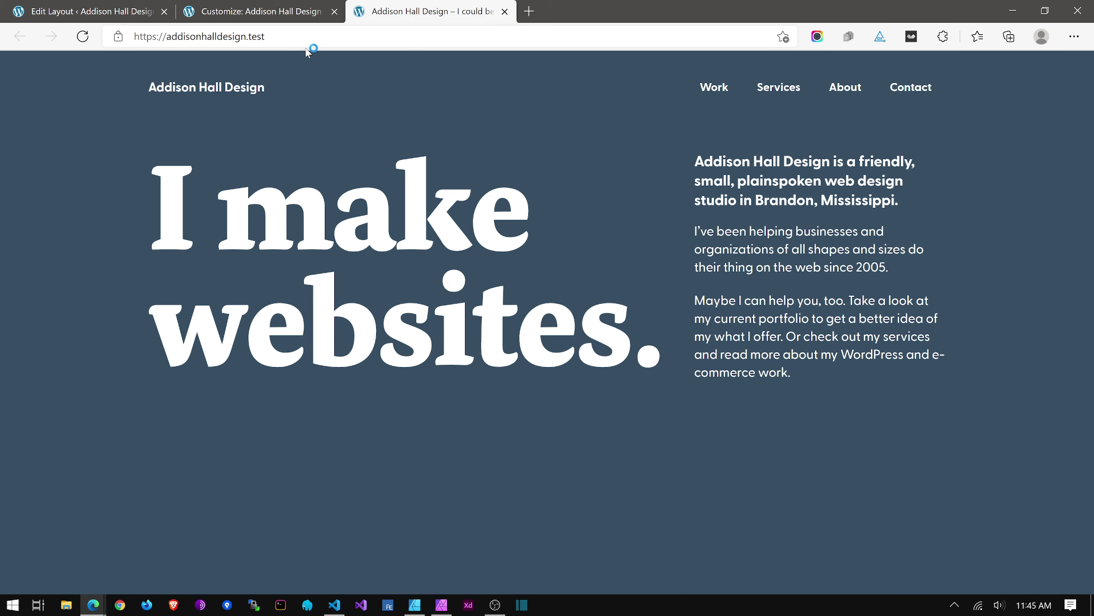
# Close the Customizer and bring up the WordPress admin's list of all pages, glancing at the live homepage.
pyautogui.click(278, 16)
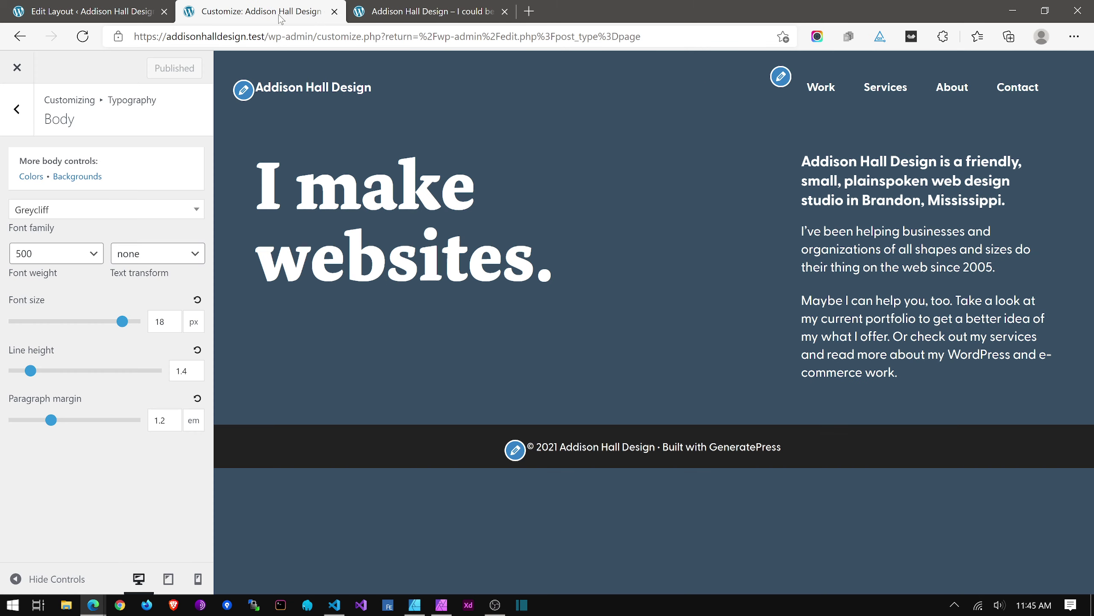
pyautogui.click(16, 67)
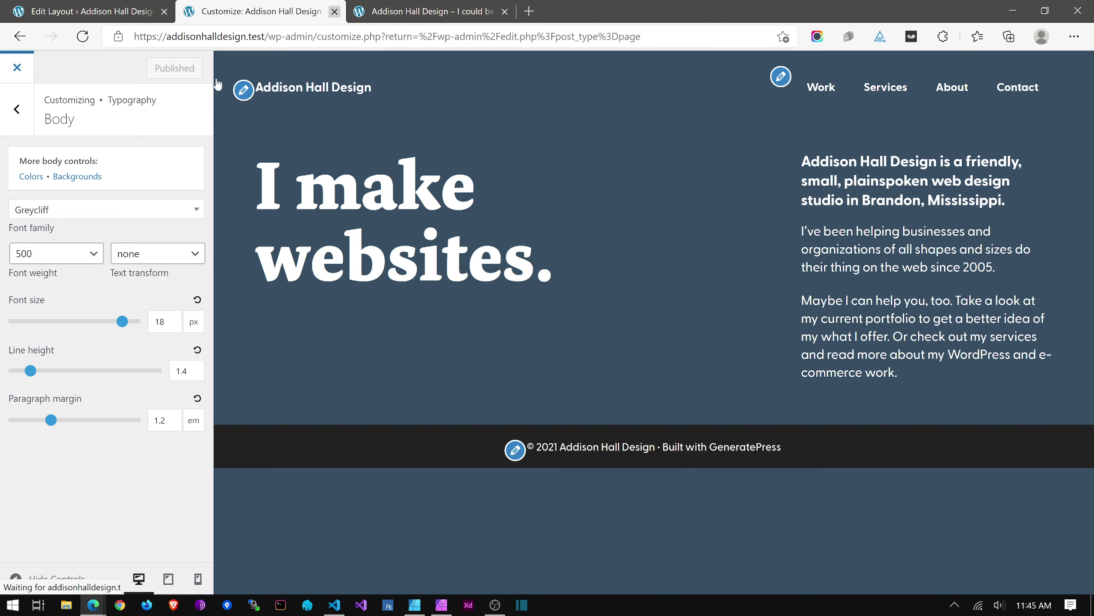
pyautogui.click(335, 13)
pyautogui.click(112, 14)
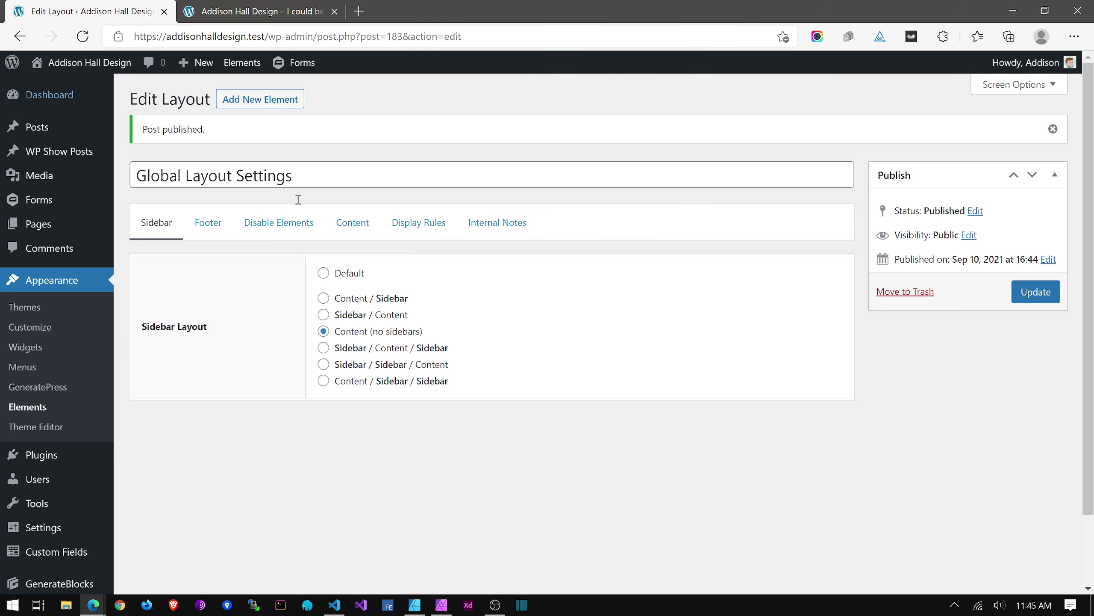
pyautogui.click(46, 222)
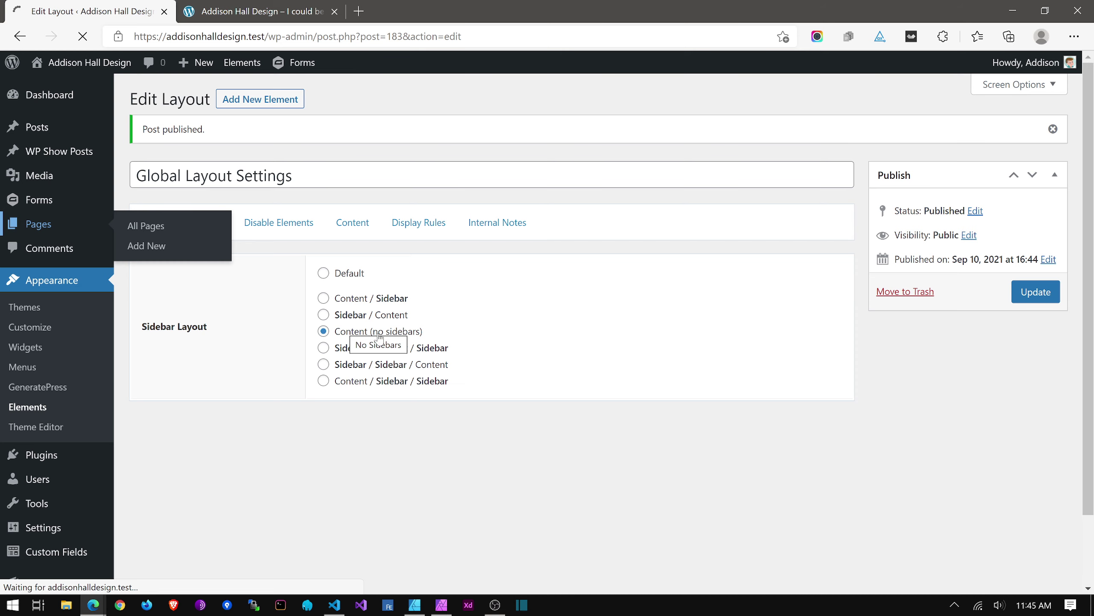
pyautogui.hotkey('ctrl', 'Tab')
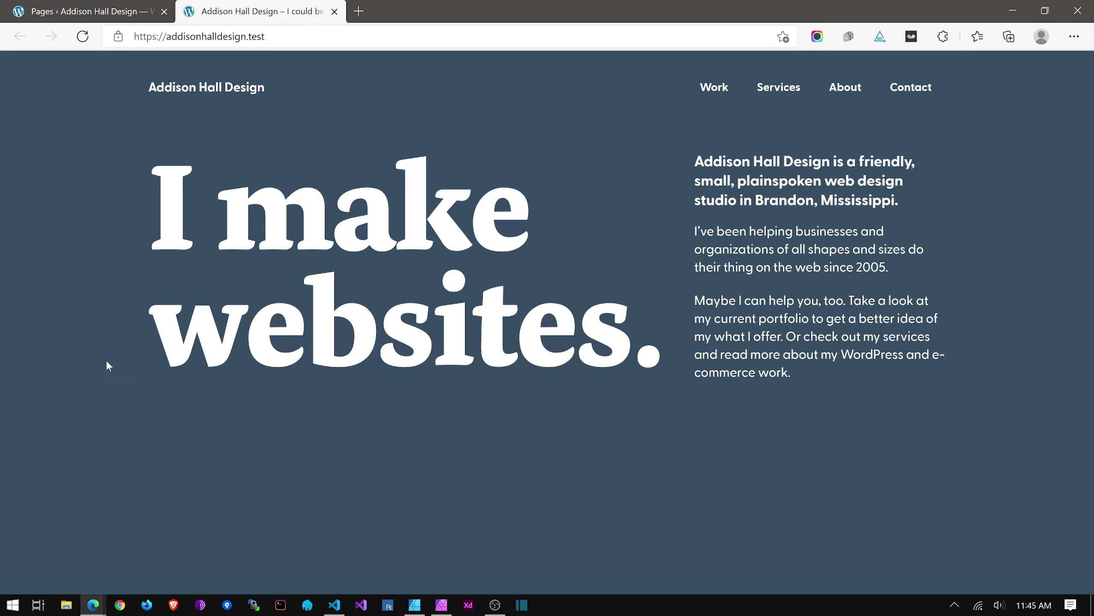
pyautogui.click(96, 13)
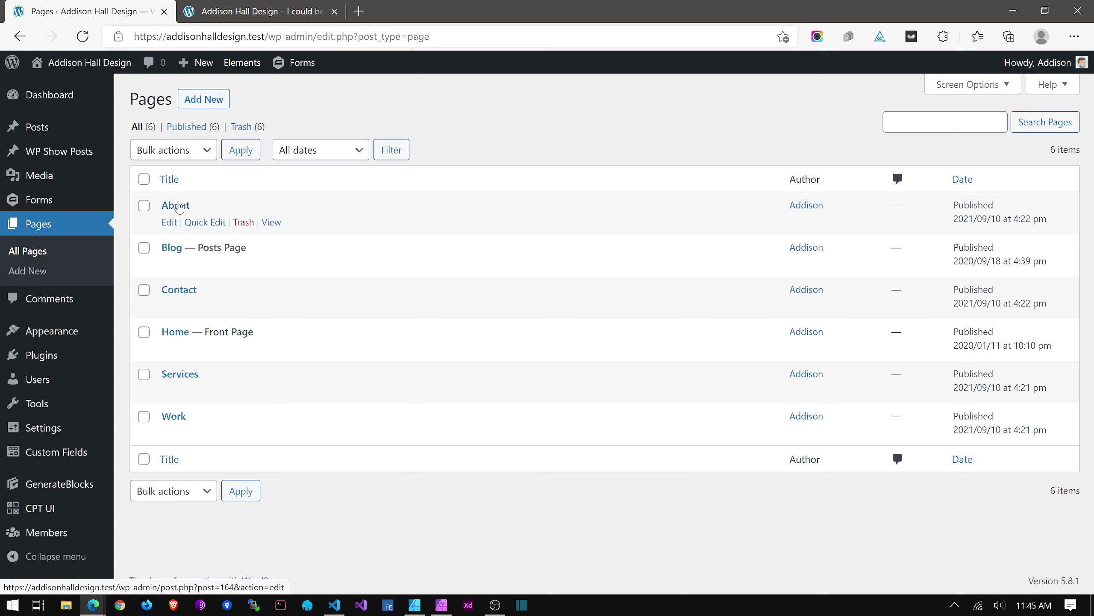
# Review the About artboard in the Affinity Designer mockup and open the About page for editing in WordPress.
pyautogui.click(414, 605)
pyautogui.moveTo(754, 233); pyautogui.dragTo(233, 237)
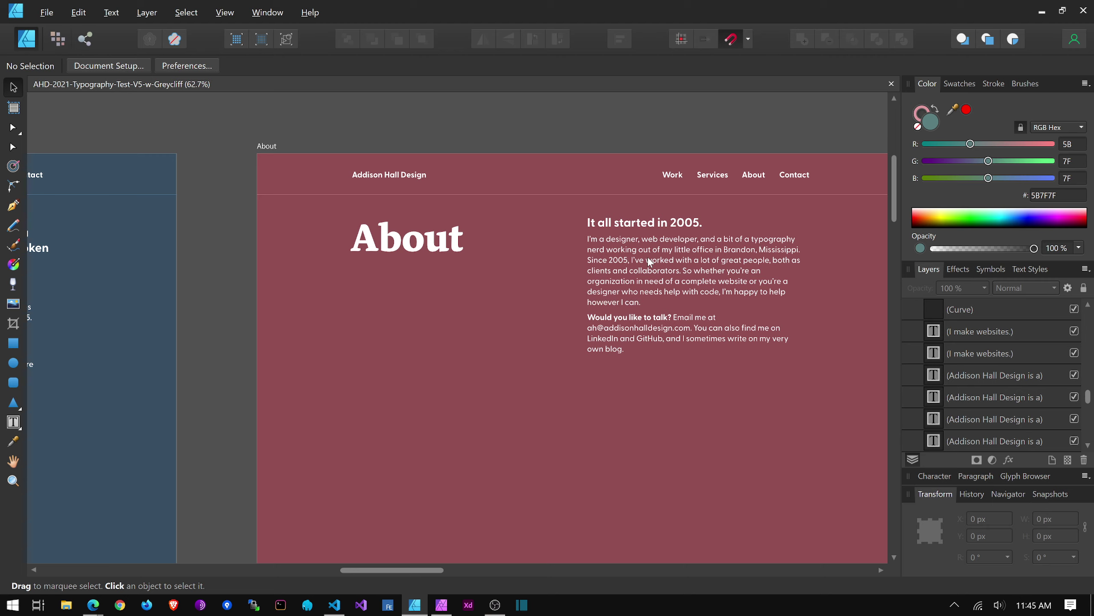
pyautogui.hotkey('alt', 'Tab')
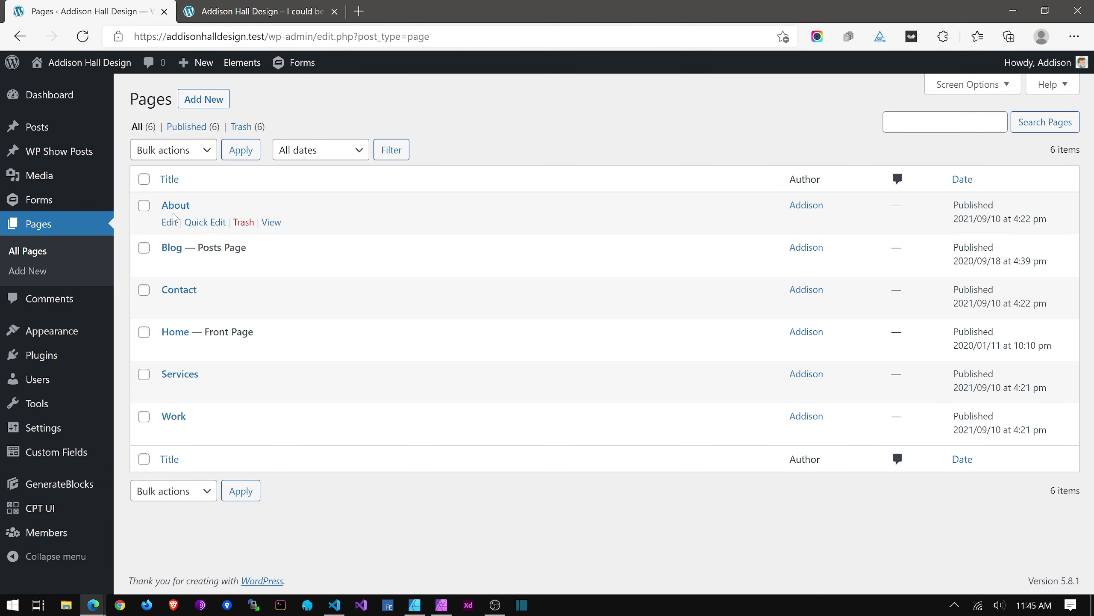
pyautogui.click(173, 212)
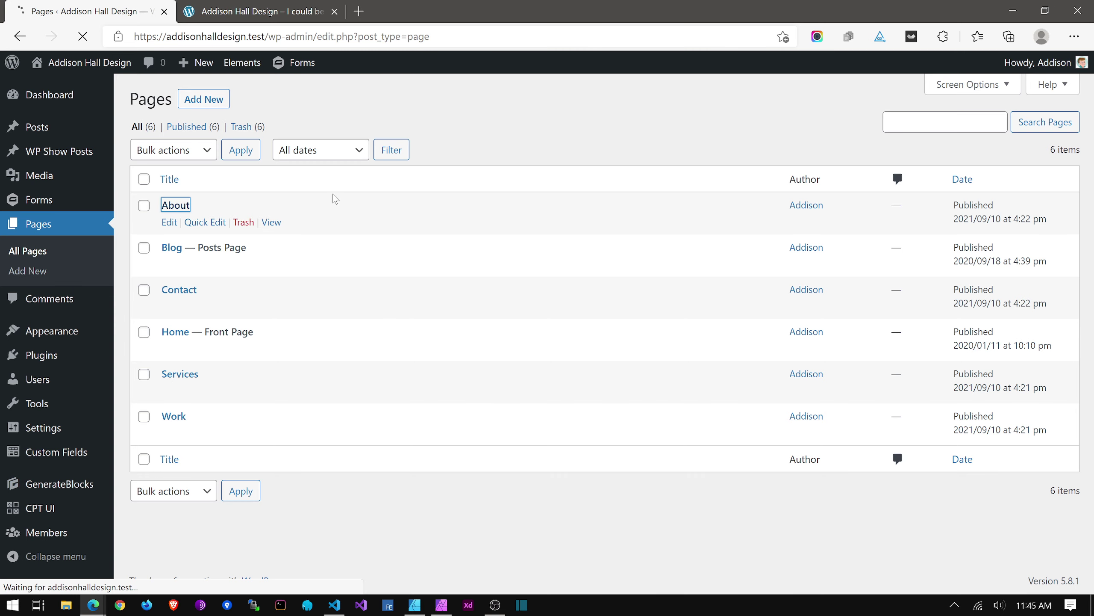
pyautogui.hotkey('alt', 'Tab')
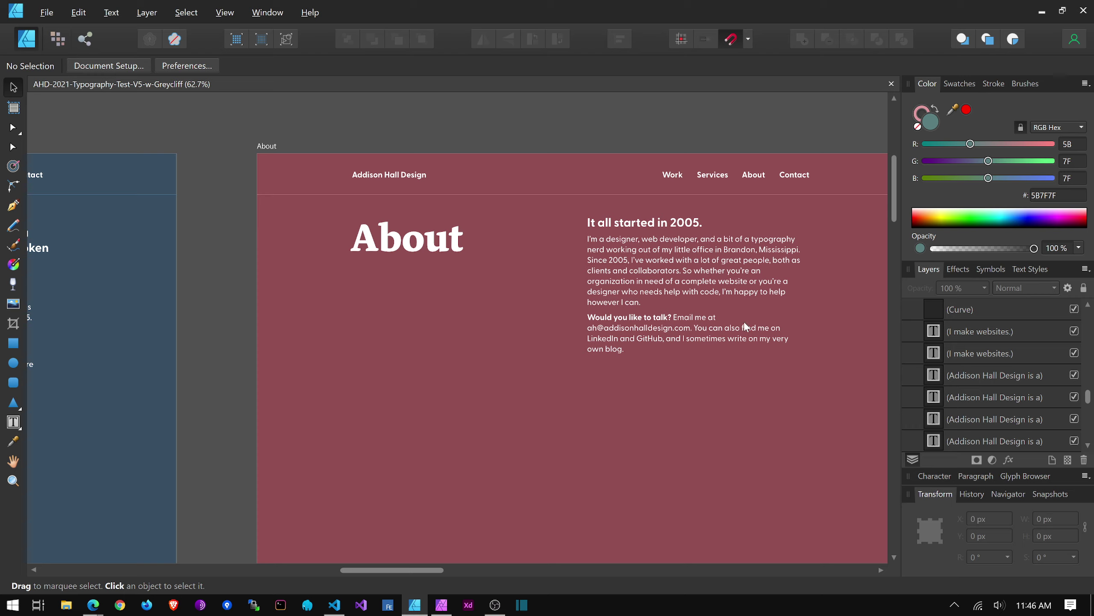
pyautogui.hotkey('alt', 'Tab')
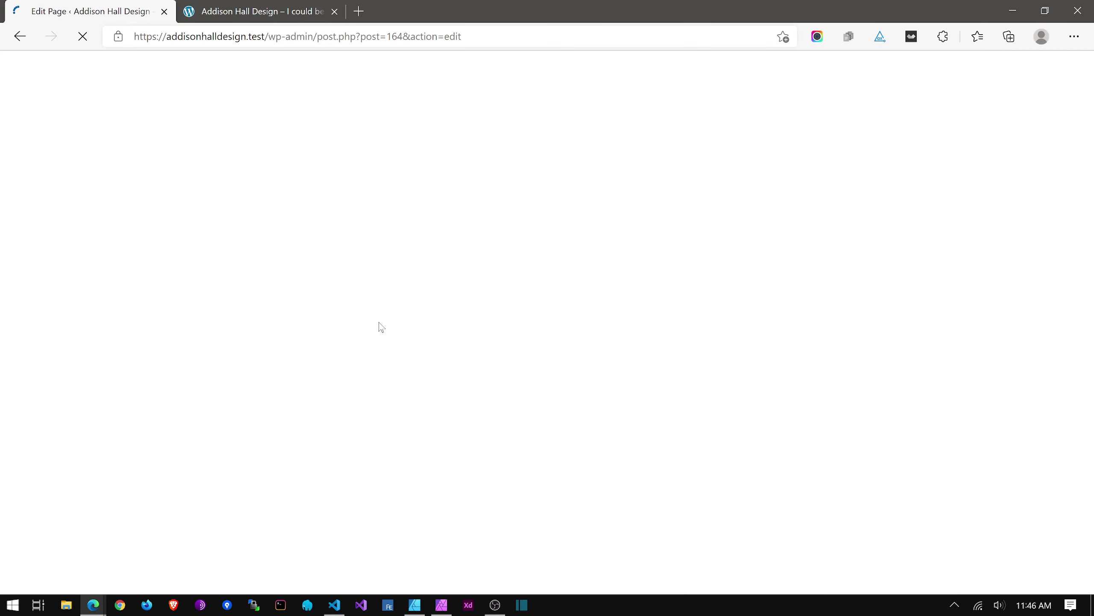